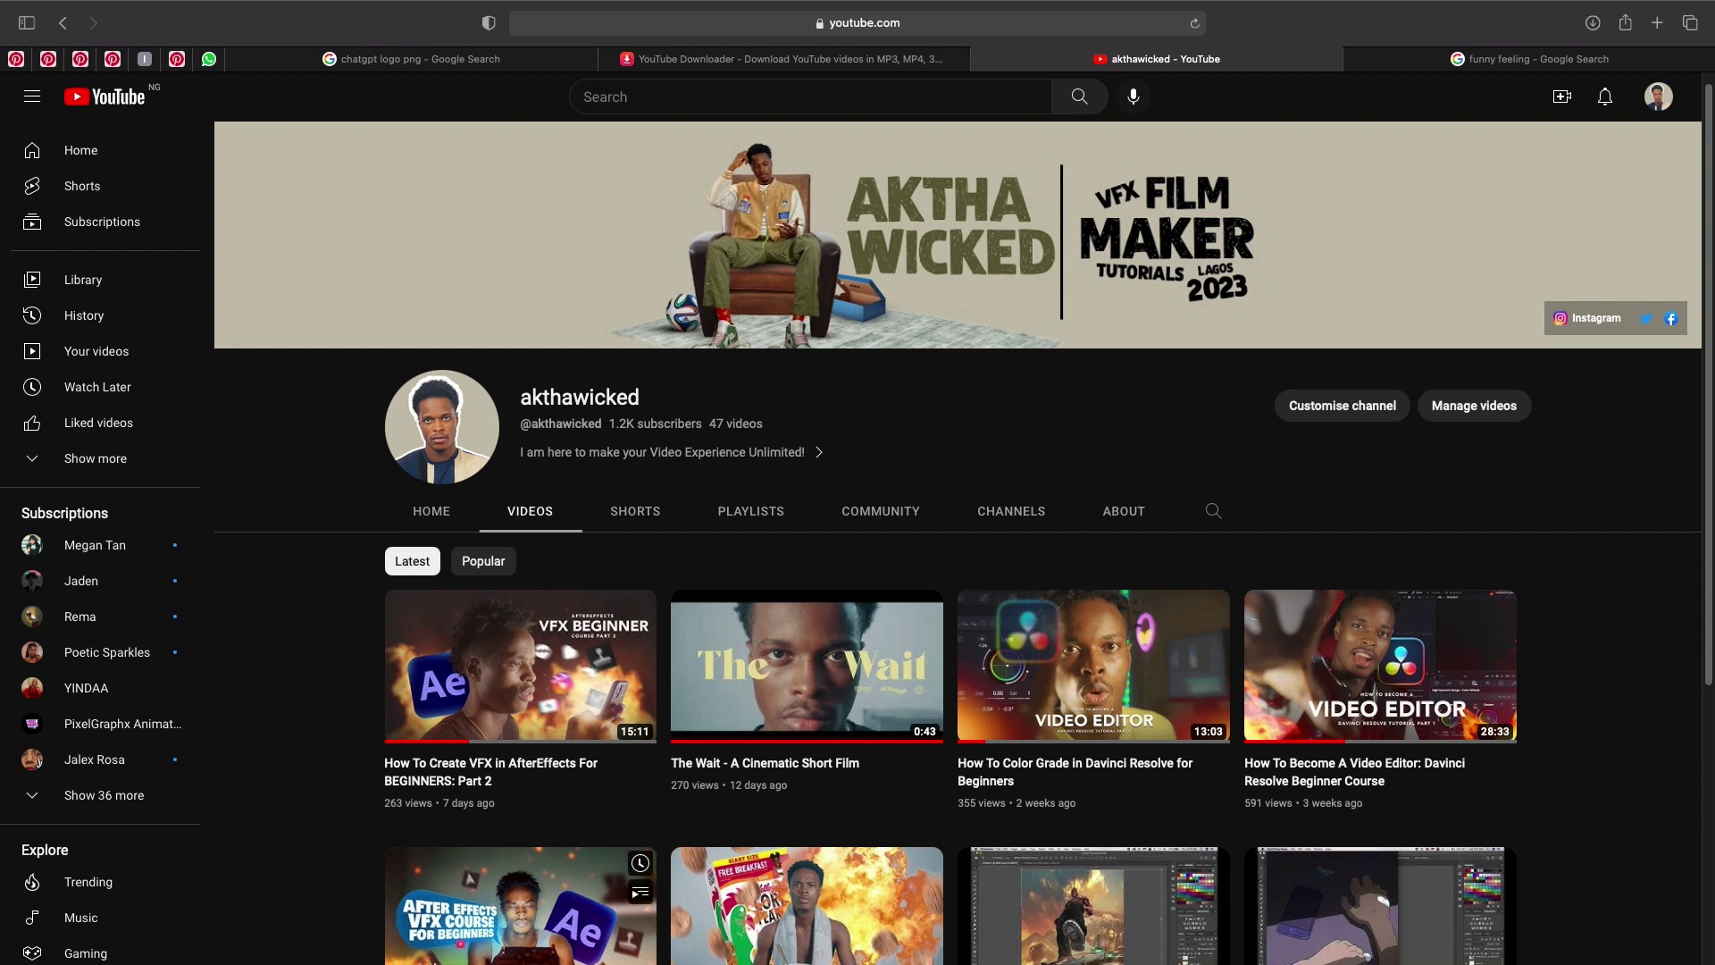
Switch from Safari's YouTube channel page to the Finder Movies window.
mouse_move(245, 938)
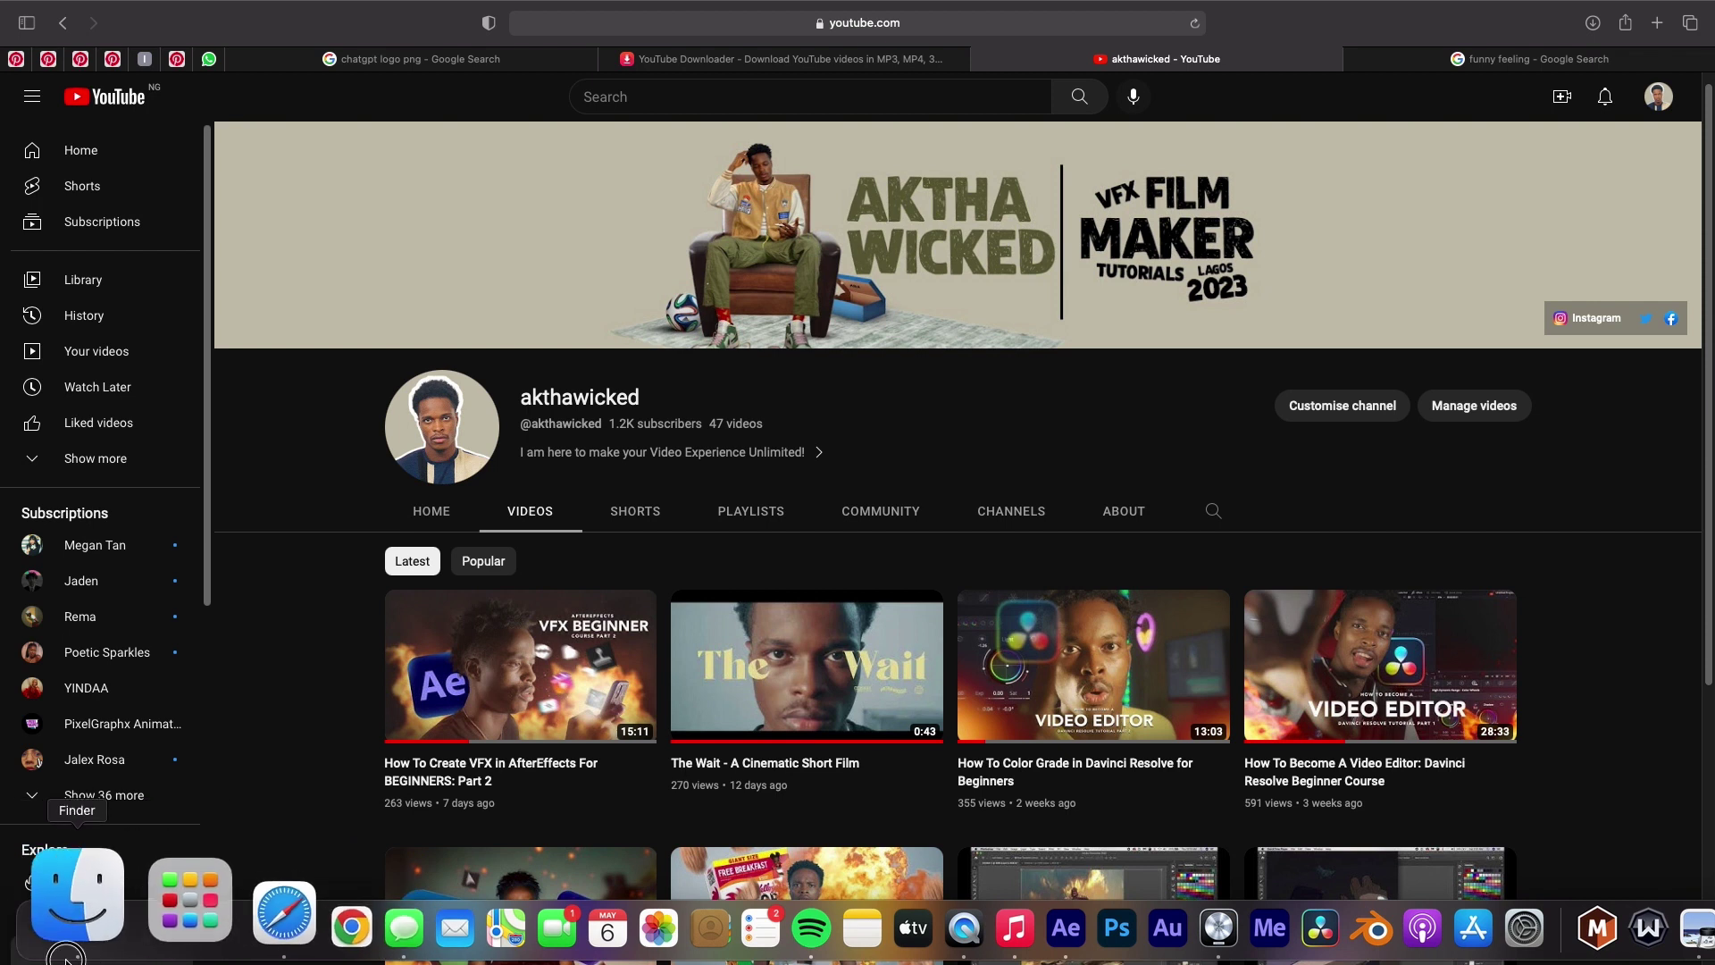
left_click(65, 958)
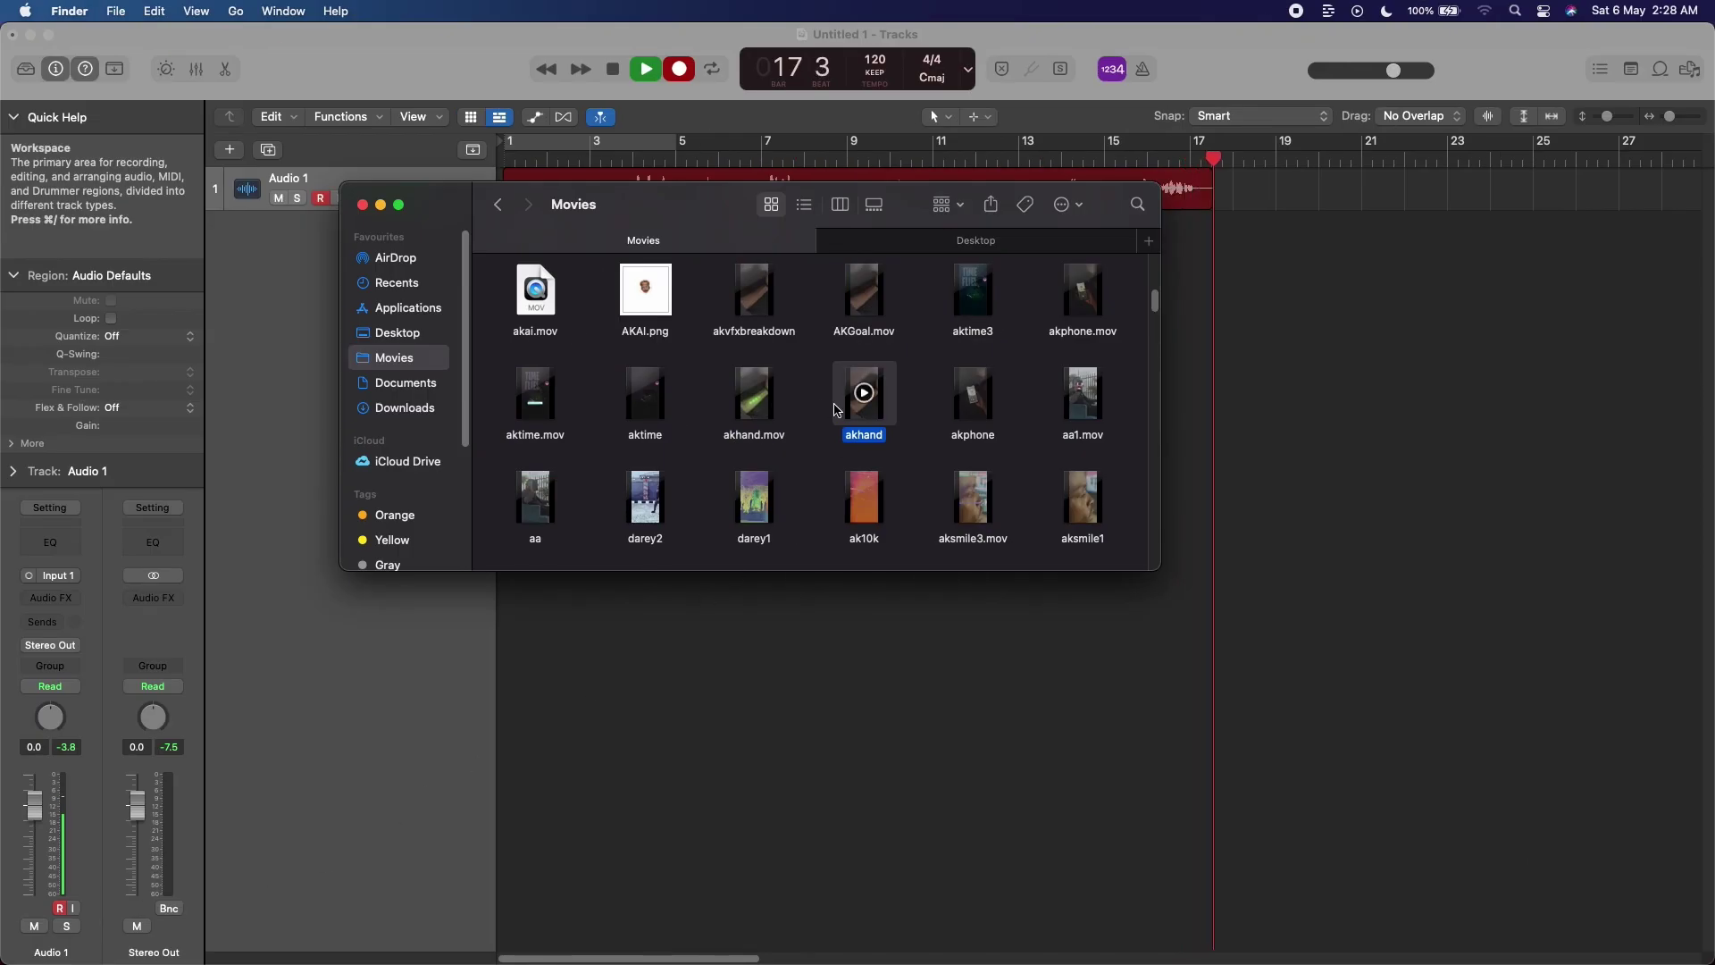
left_click(766, 422)
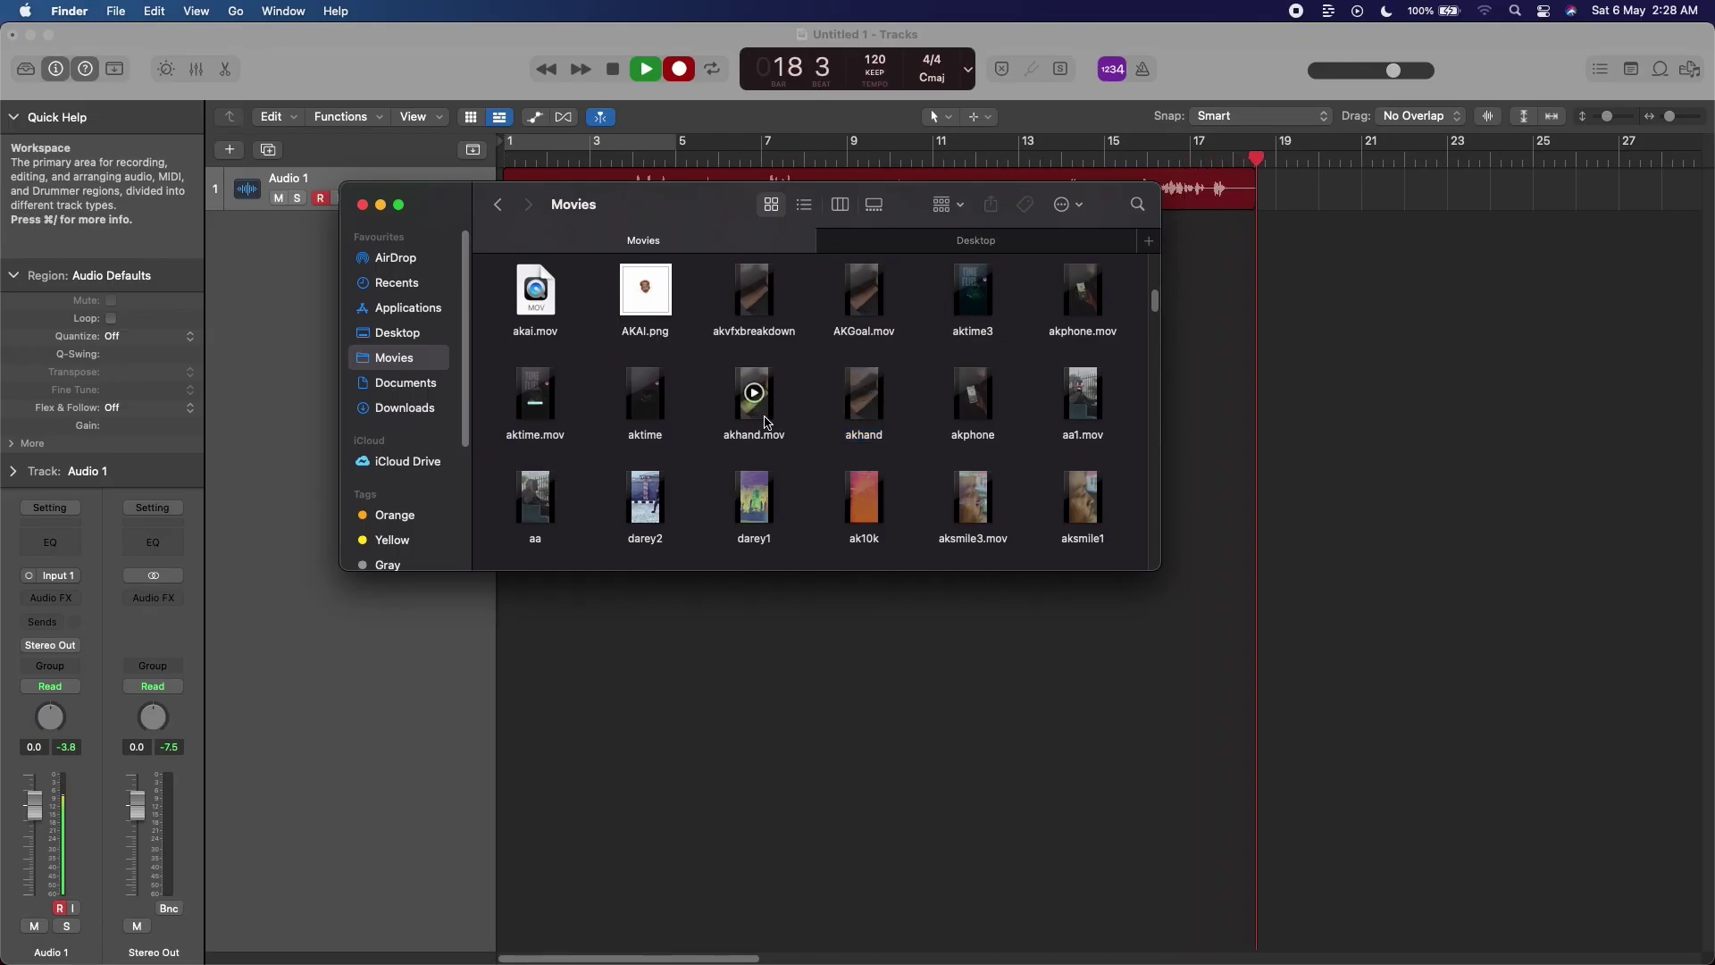
double_click(765, 422)
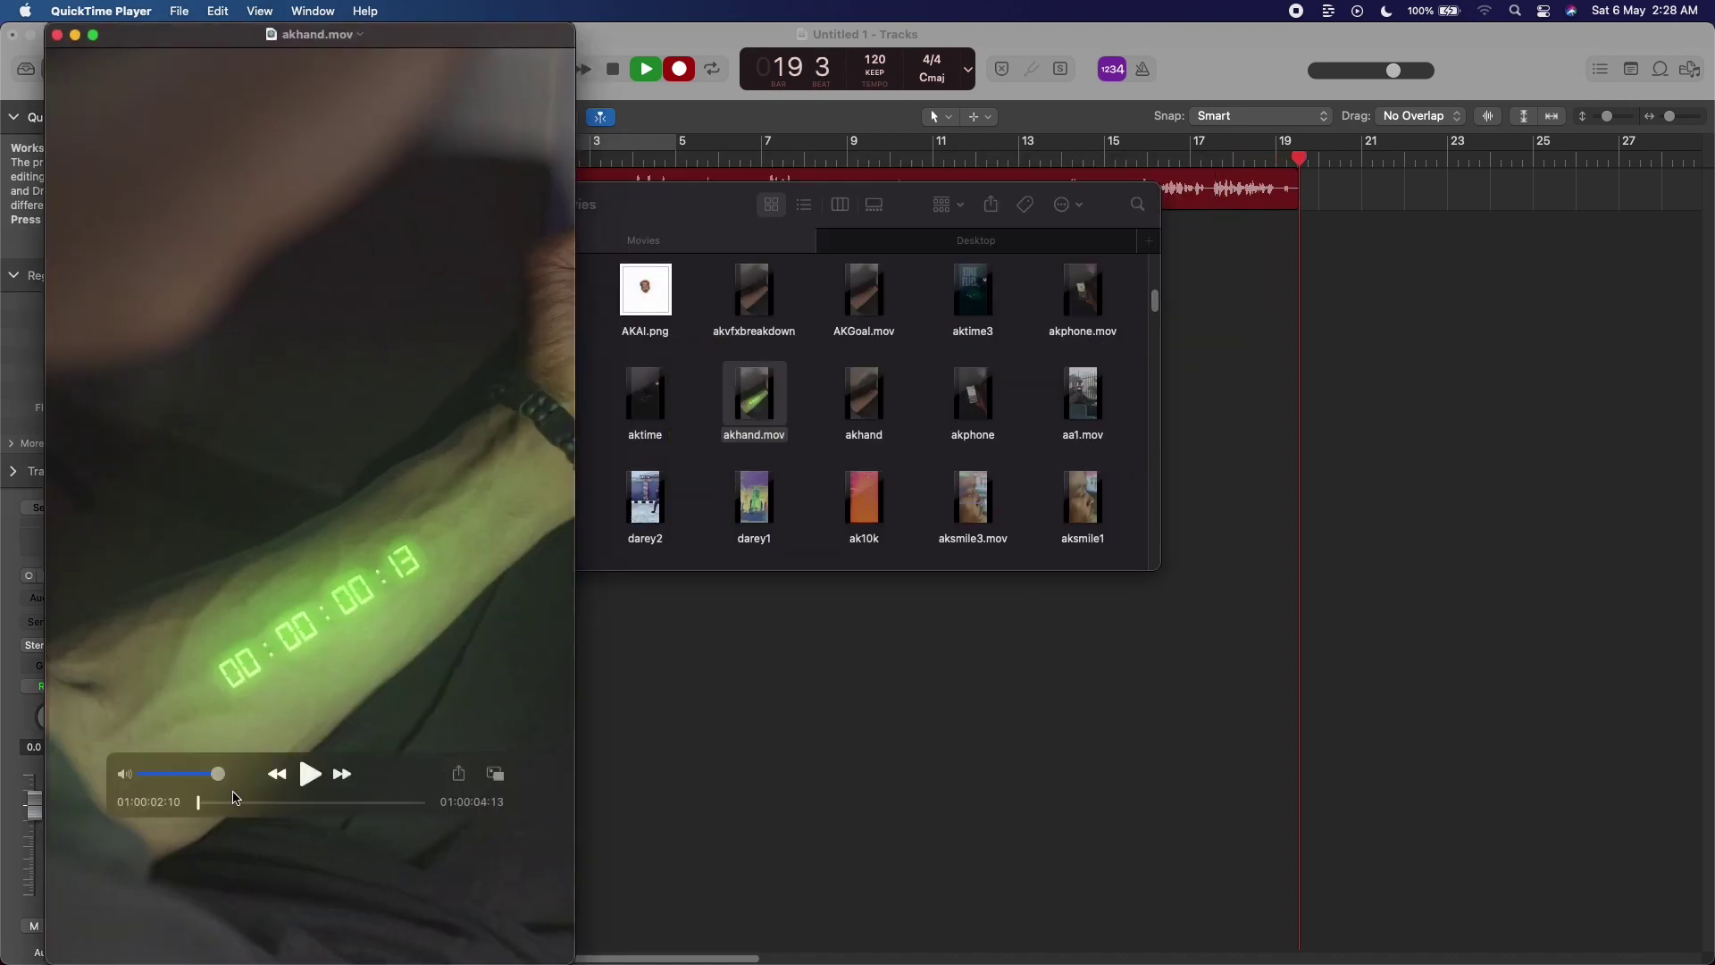
left_click_drag(218, 774, 144, 774)
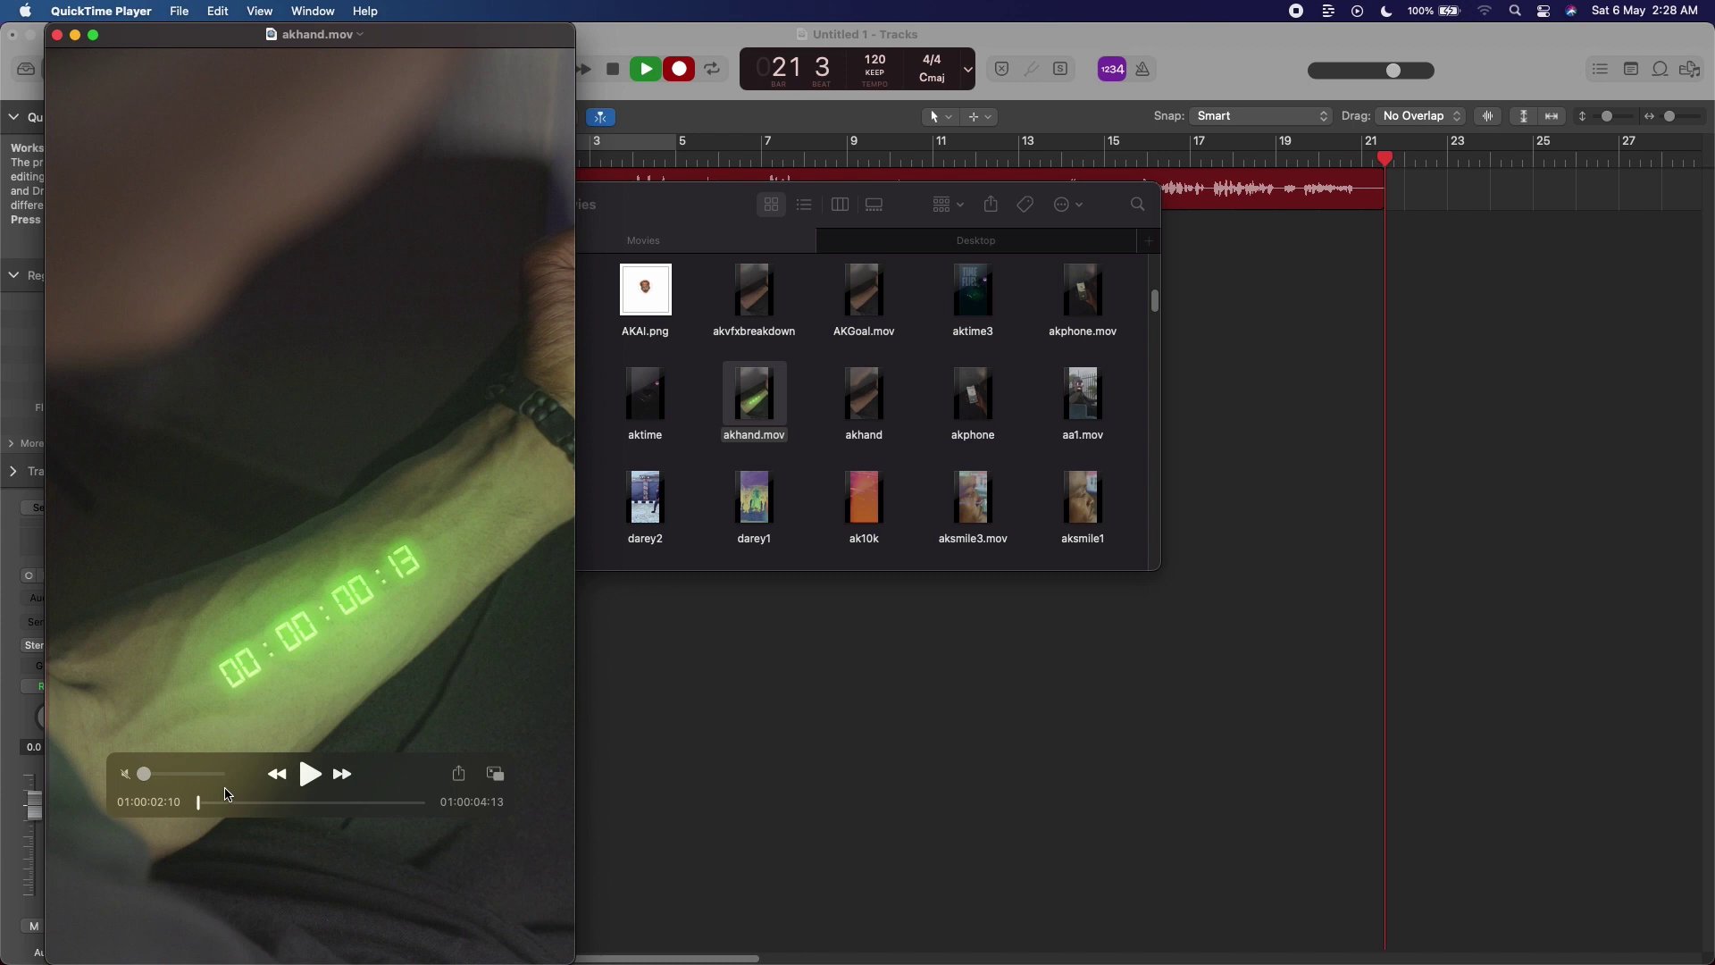
key("space")
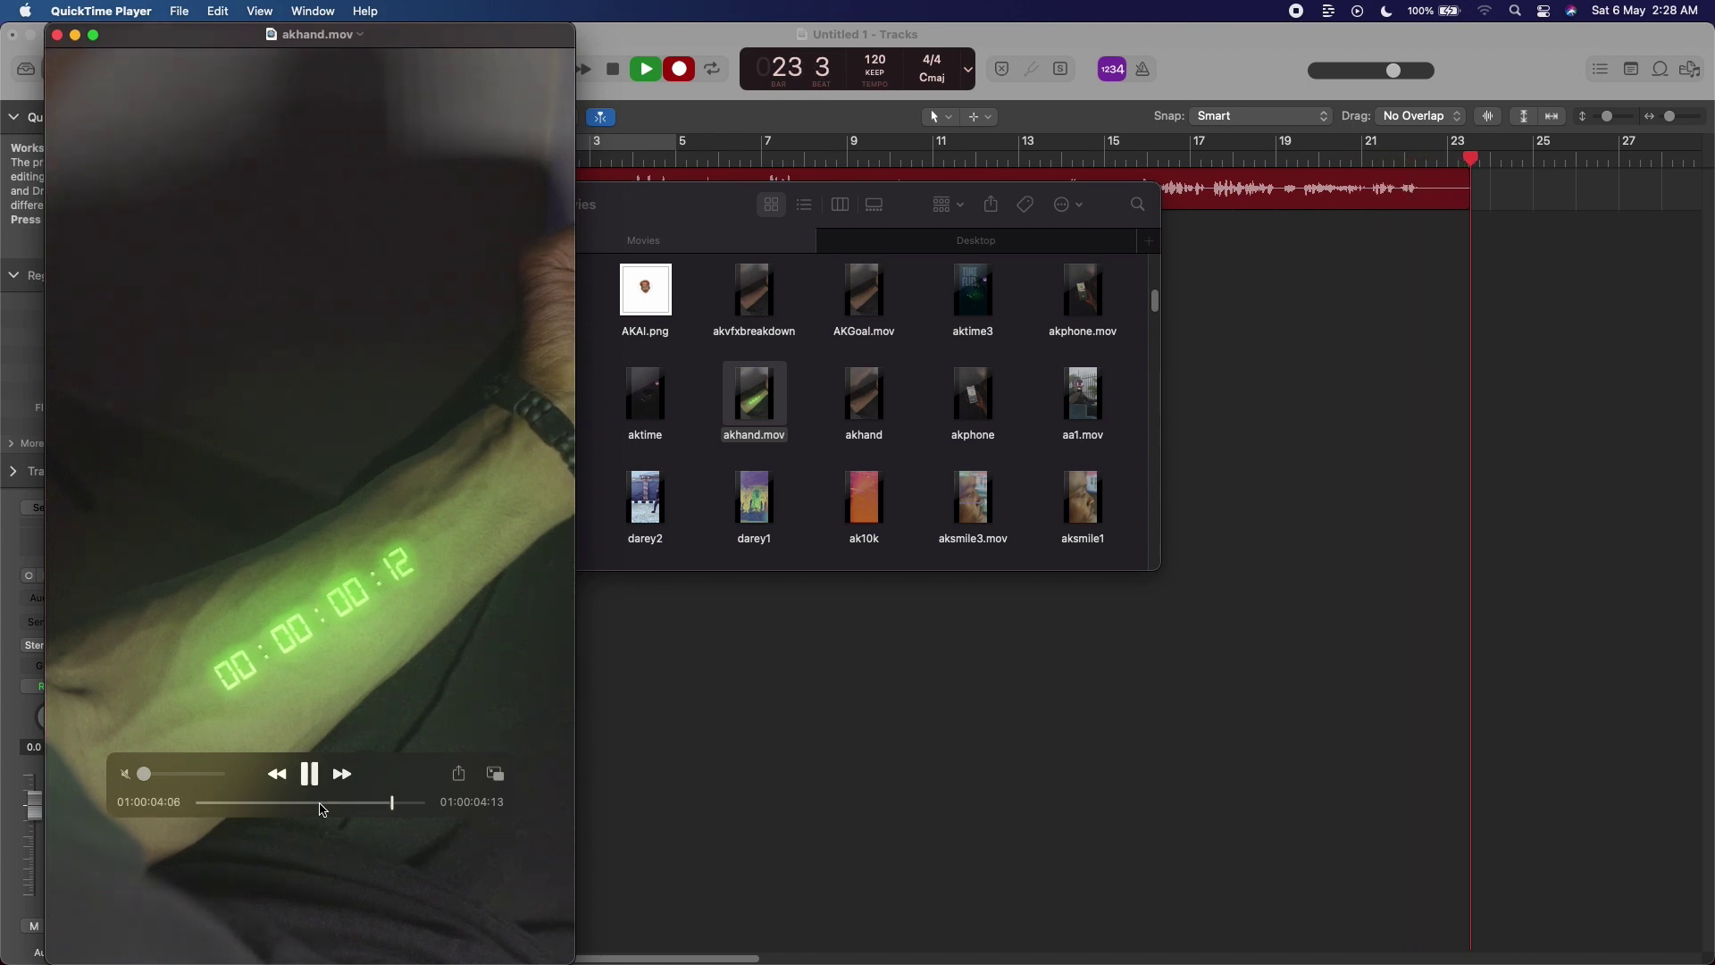
key("space")
key("space")
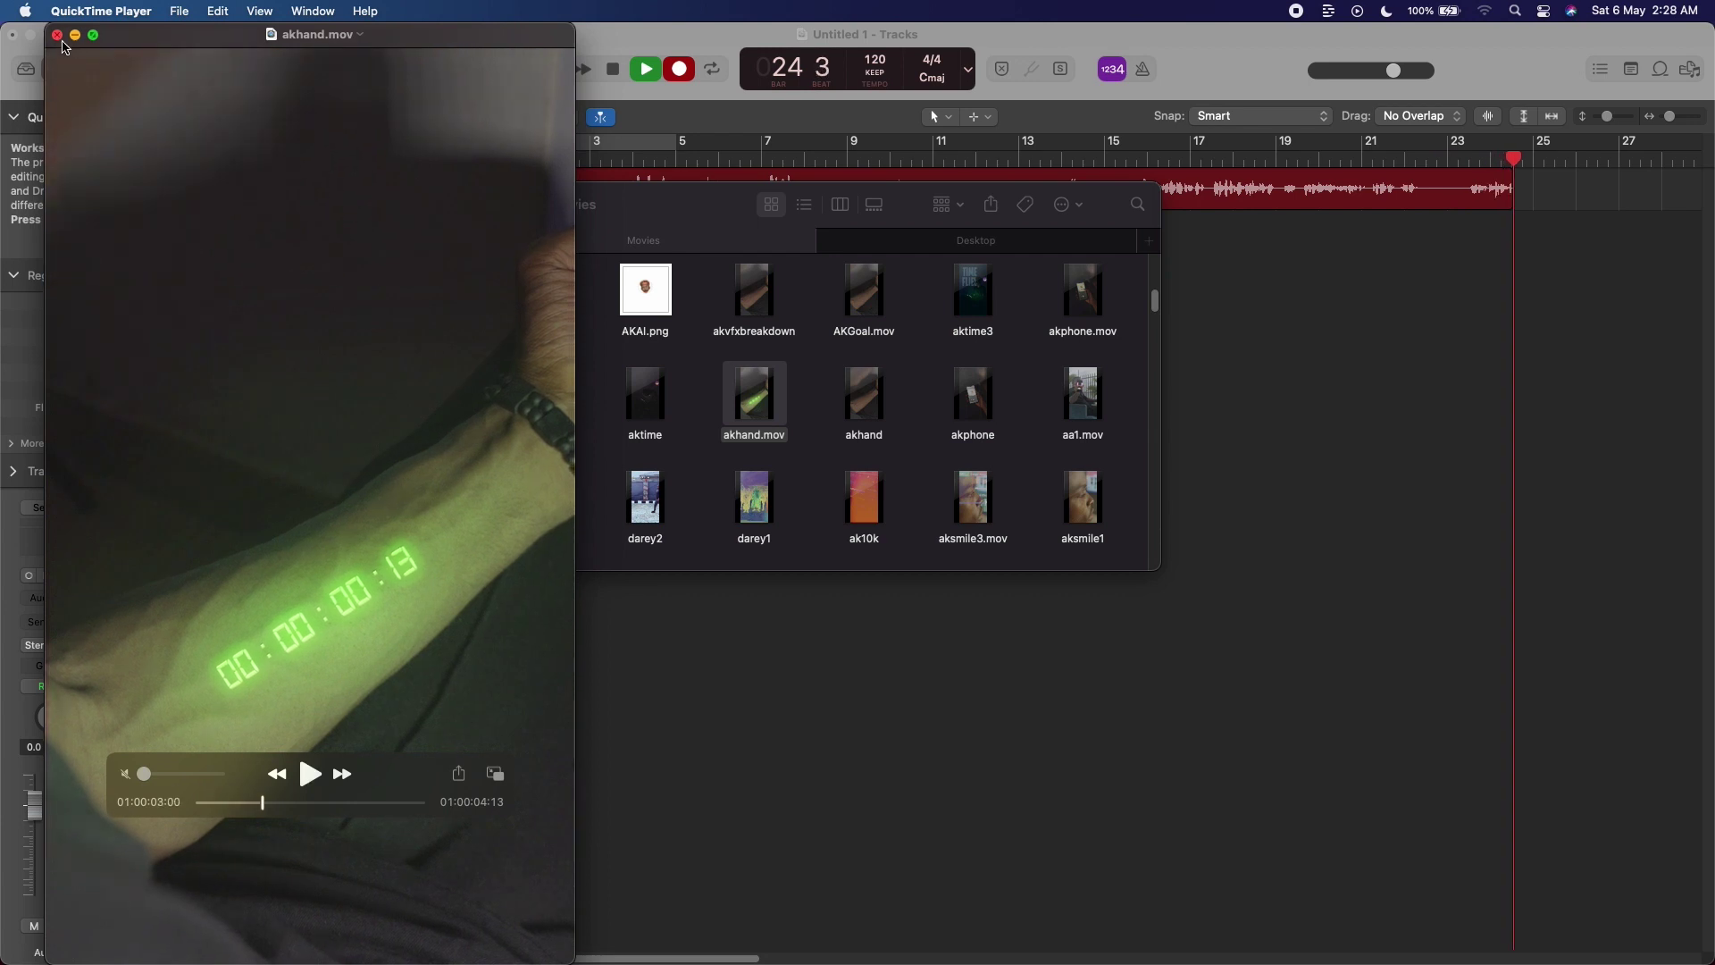
left_click(56, 36)
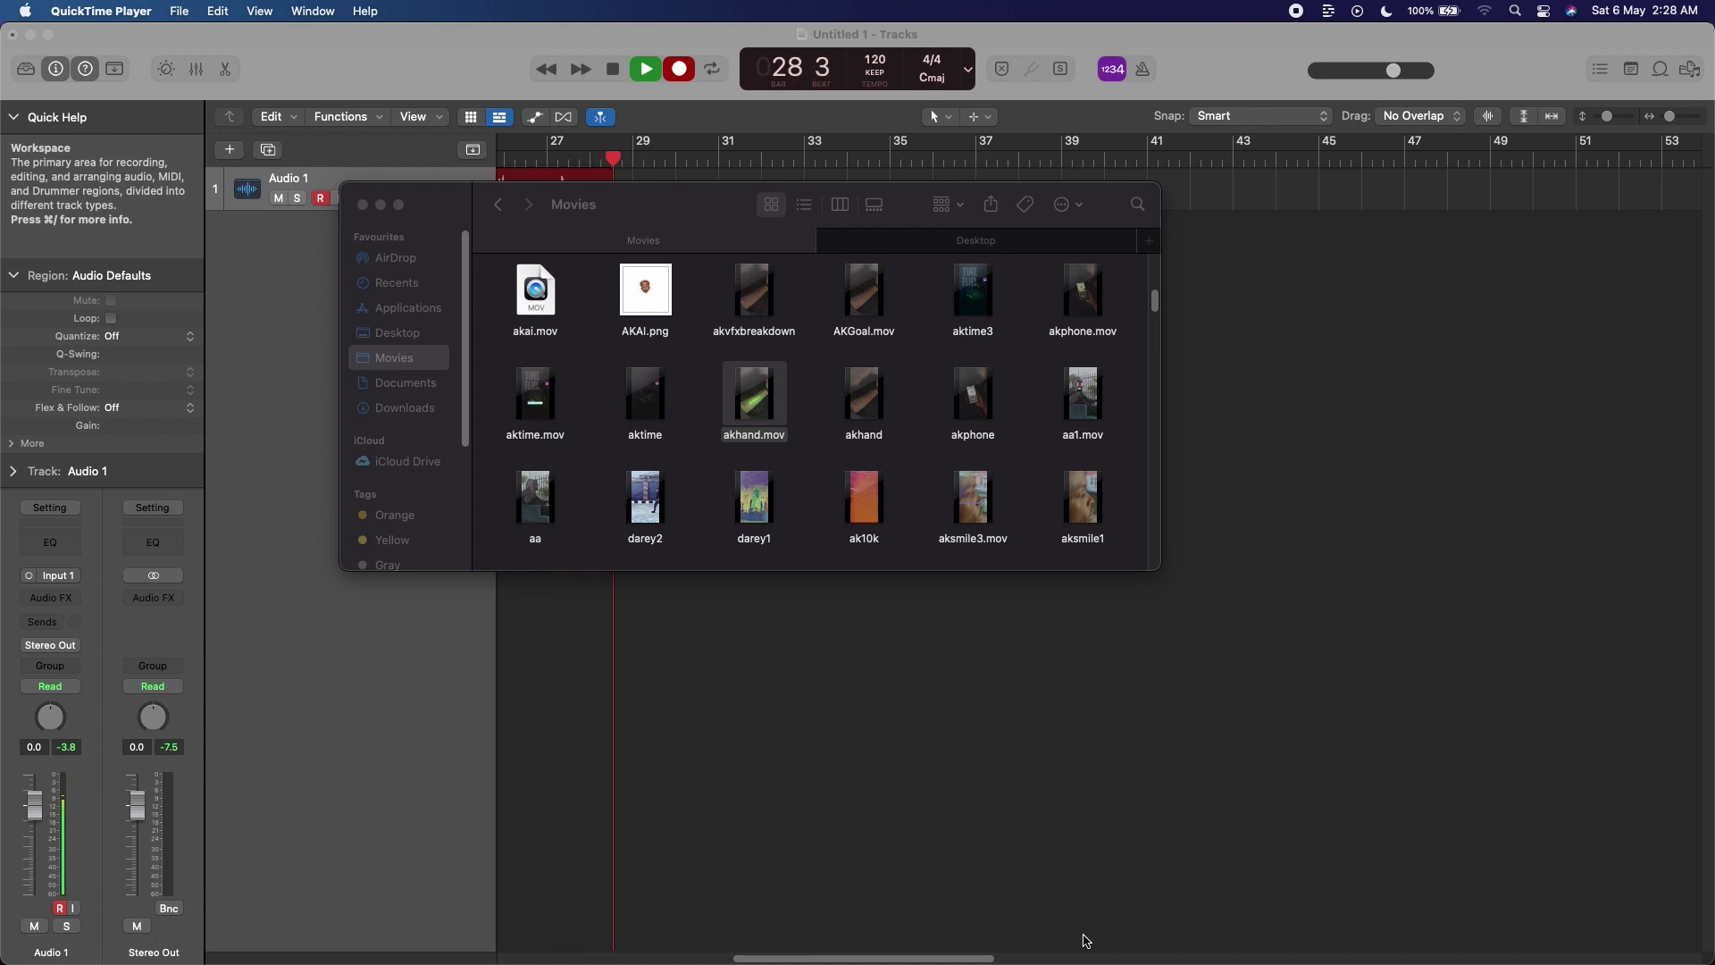
In After Effects, delete the akhand comp, akhand.mp4 footage and Solids folder from the project.
mouse_move(1108, 952)
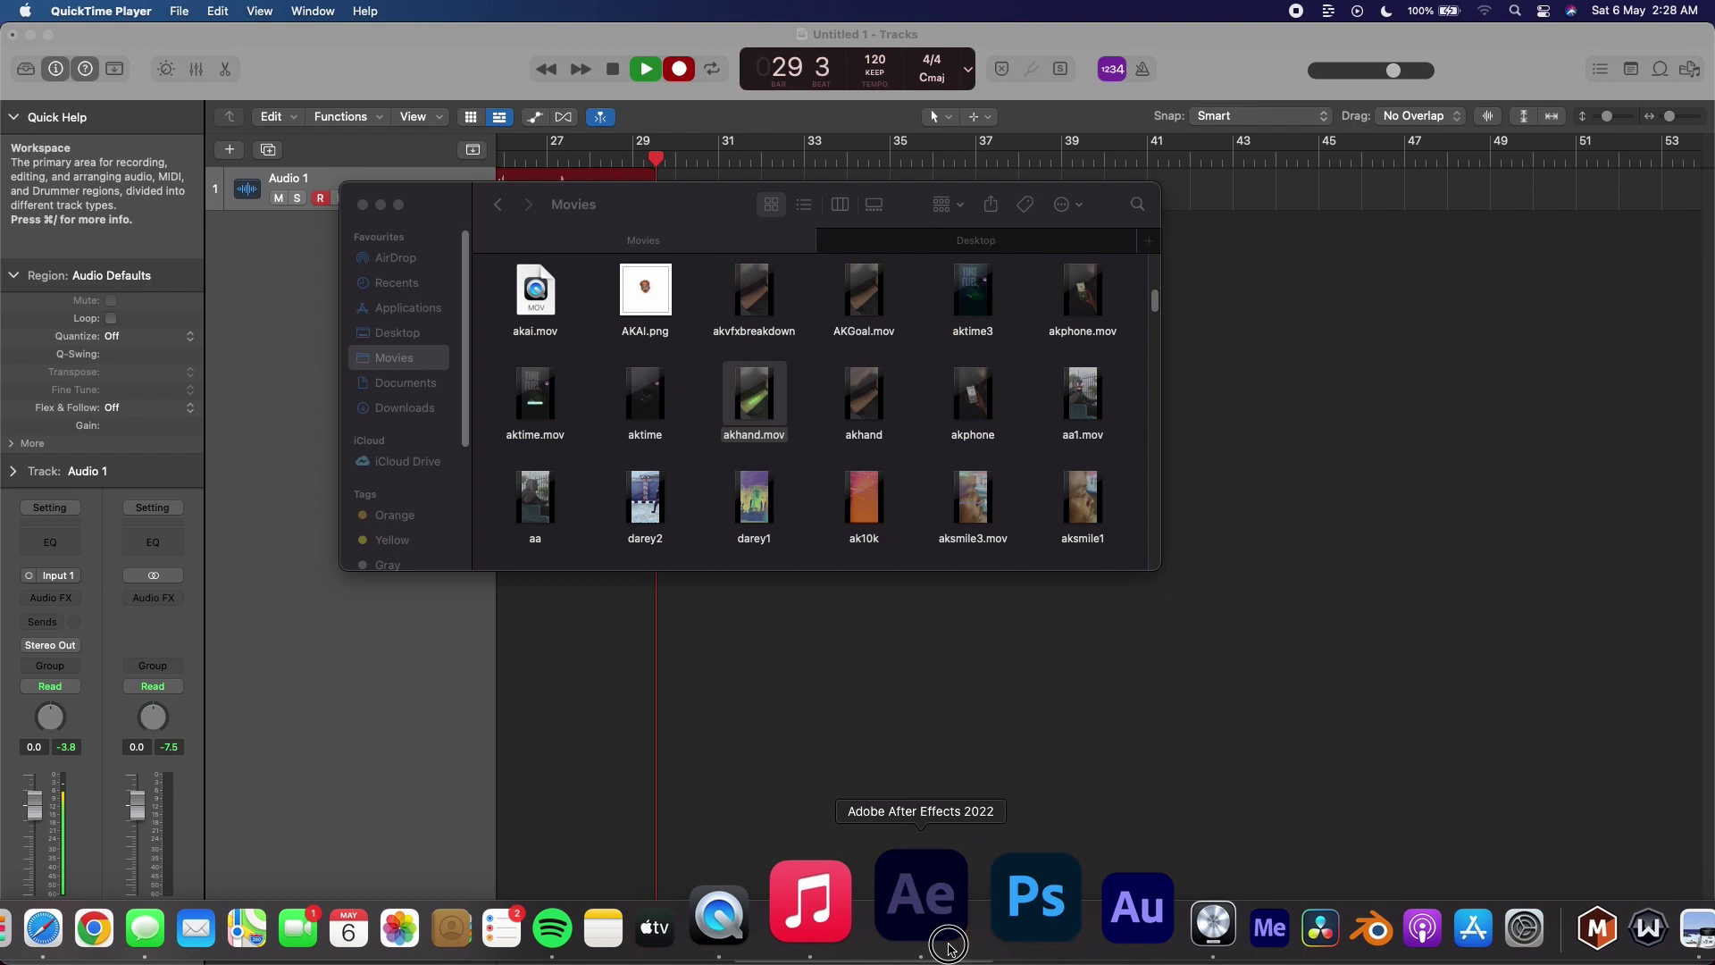
left_click(948, 947)
left_click_drag(217, 410, 52, 237)
key("Delete")
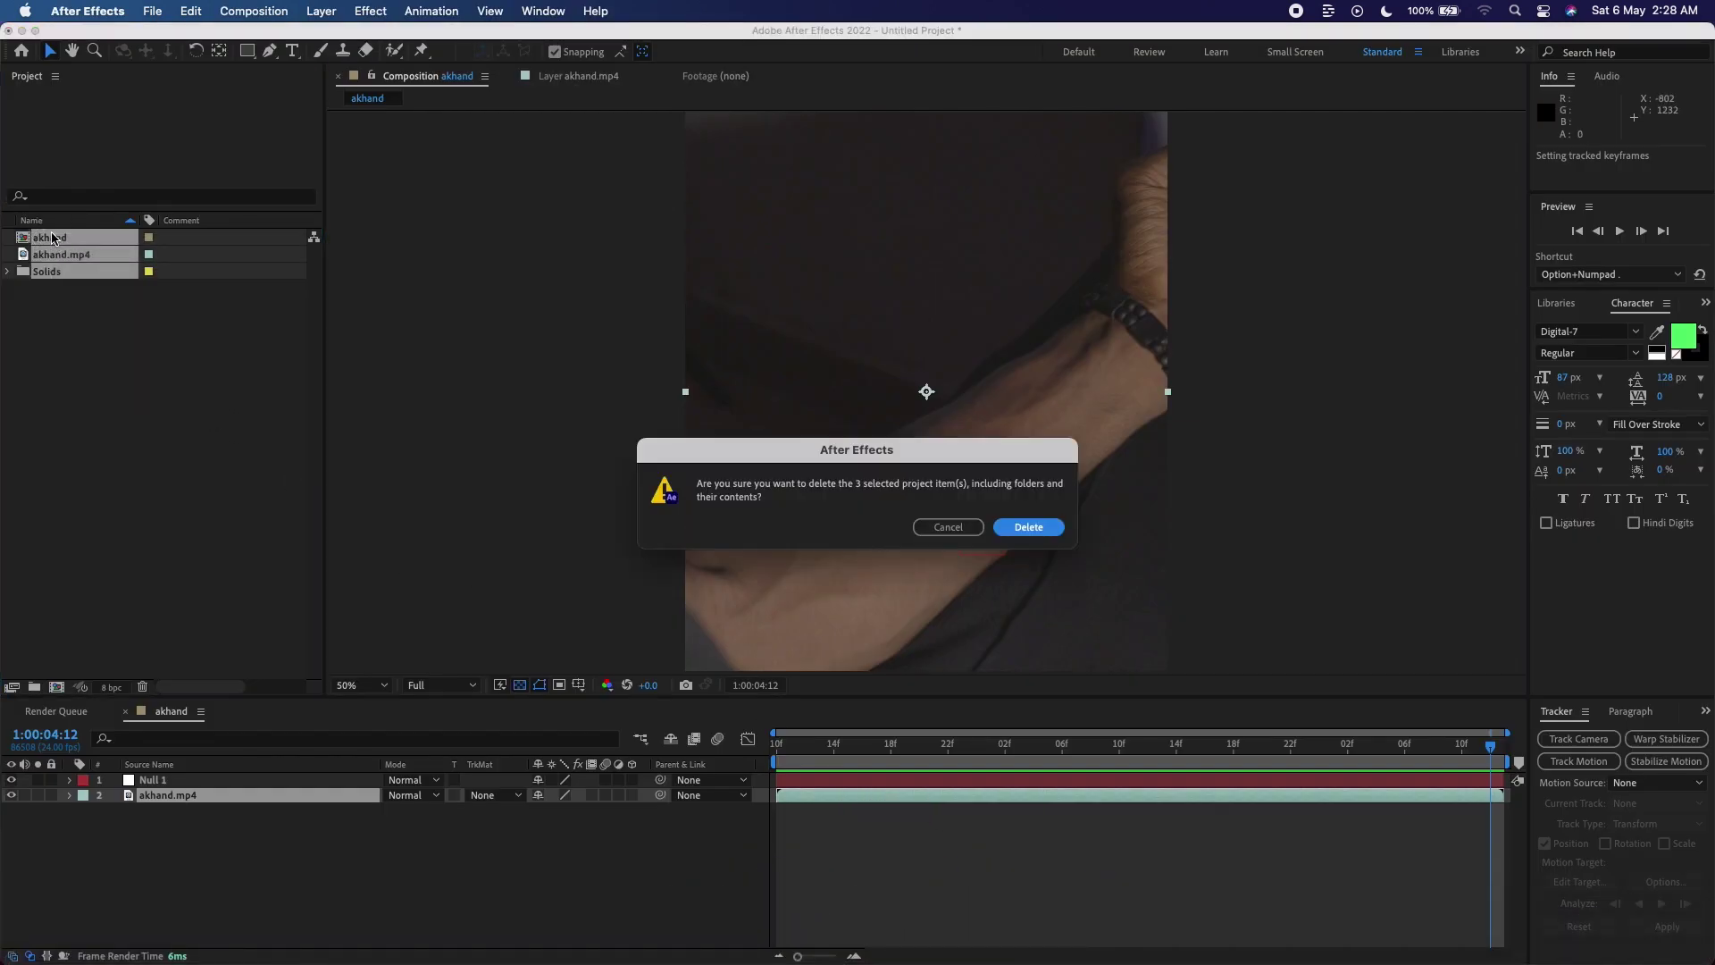
left_click(1032, 527)
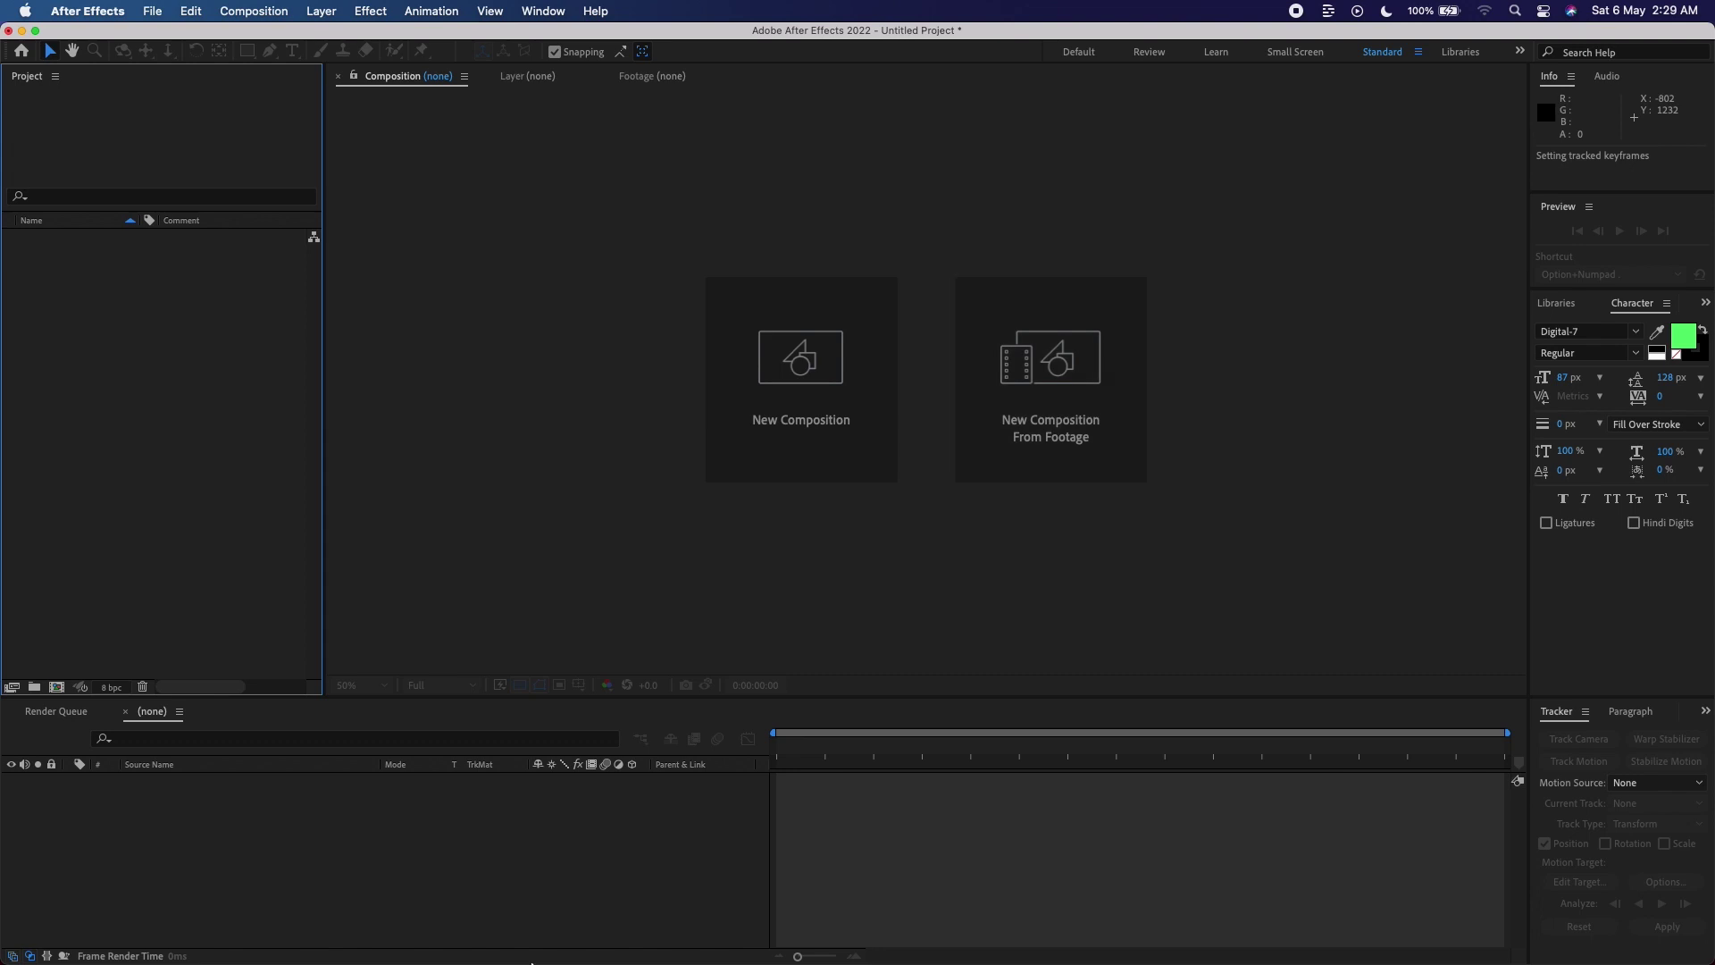
Import akhand.mp4 from Finder and build a new akhand composition from it.
left_click(80, 898)
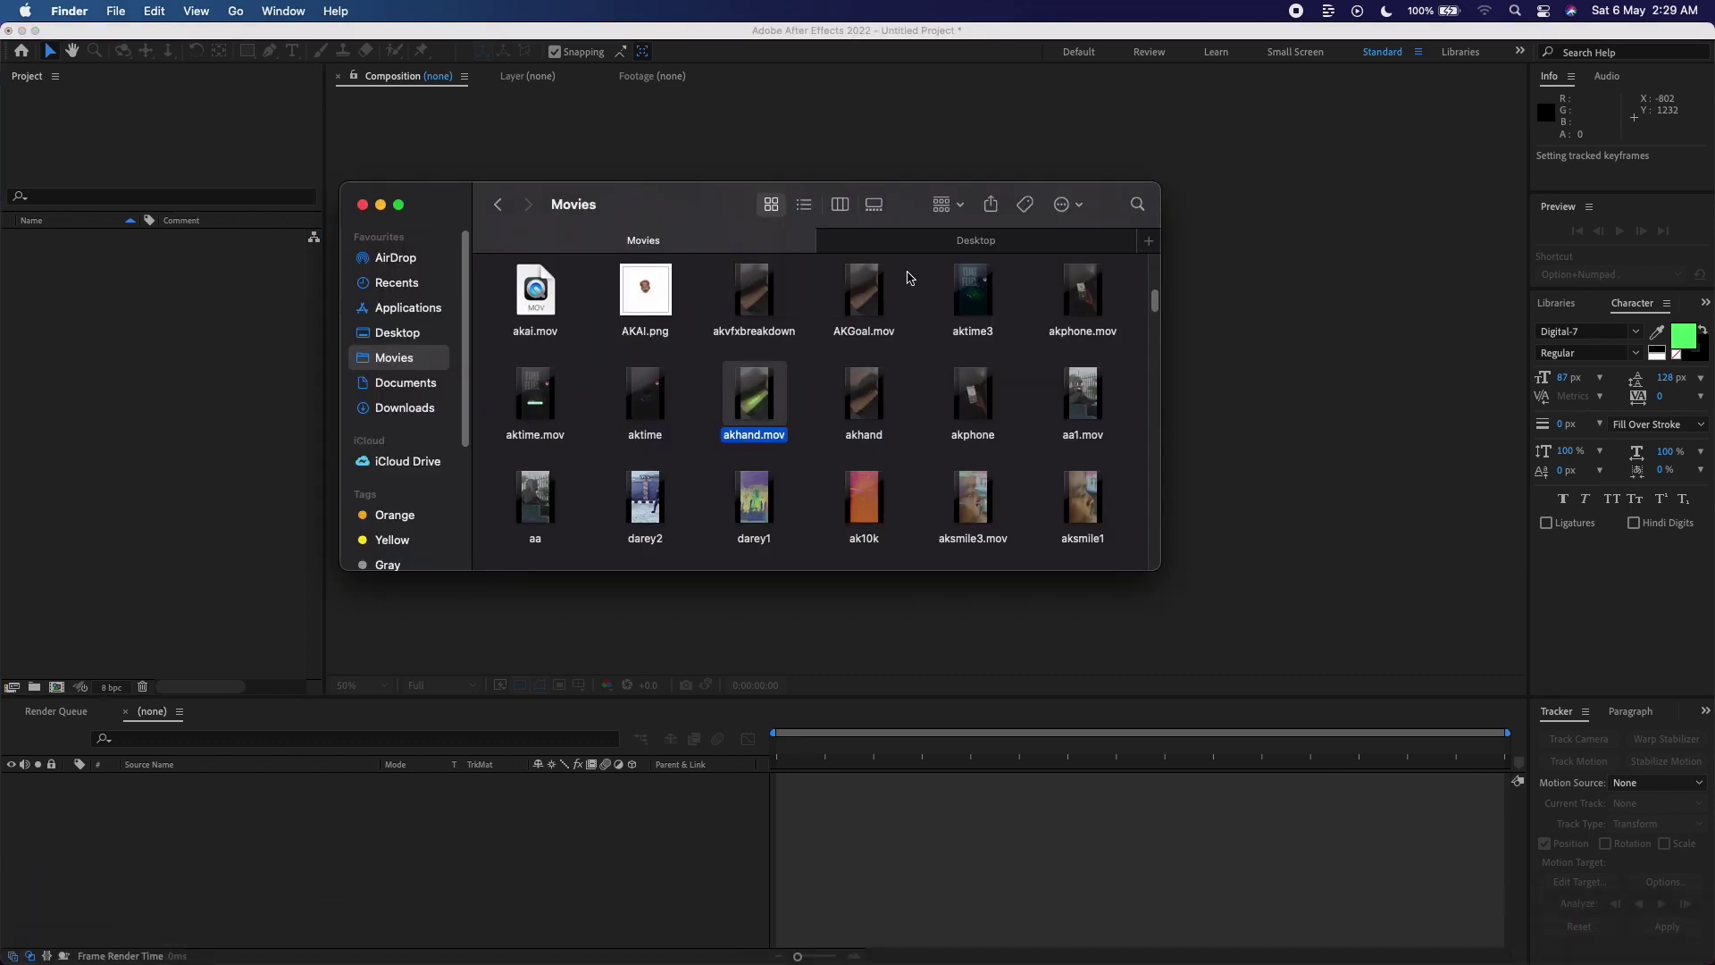
left_click_drag(861, 427, 139, 393)
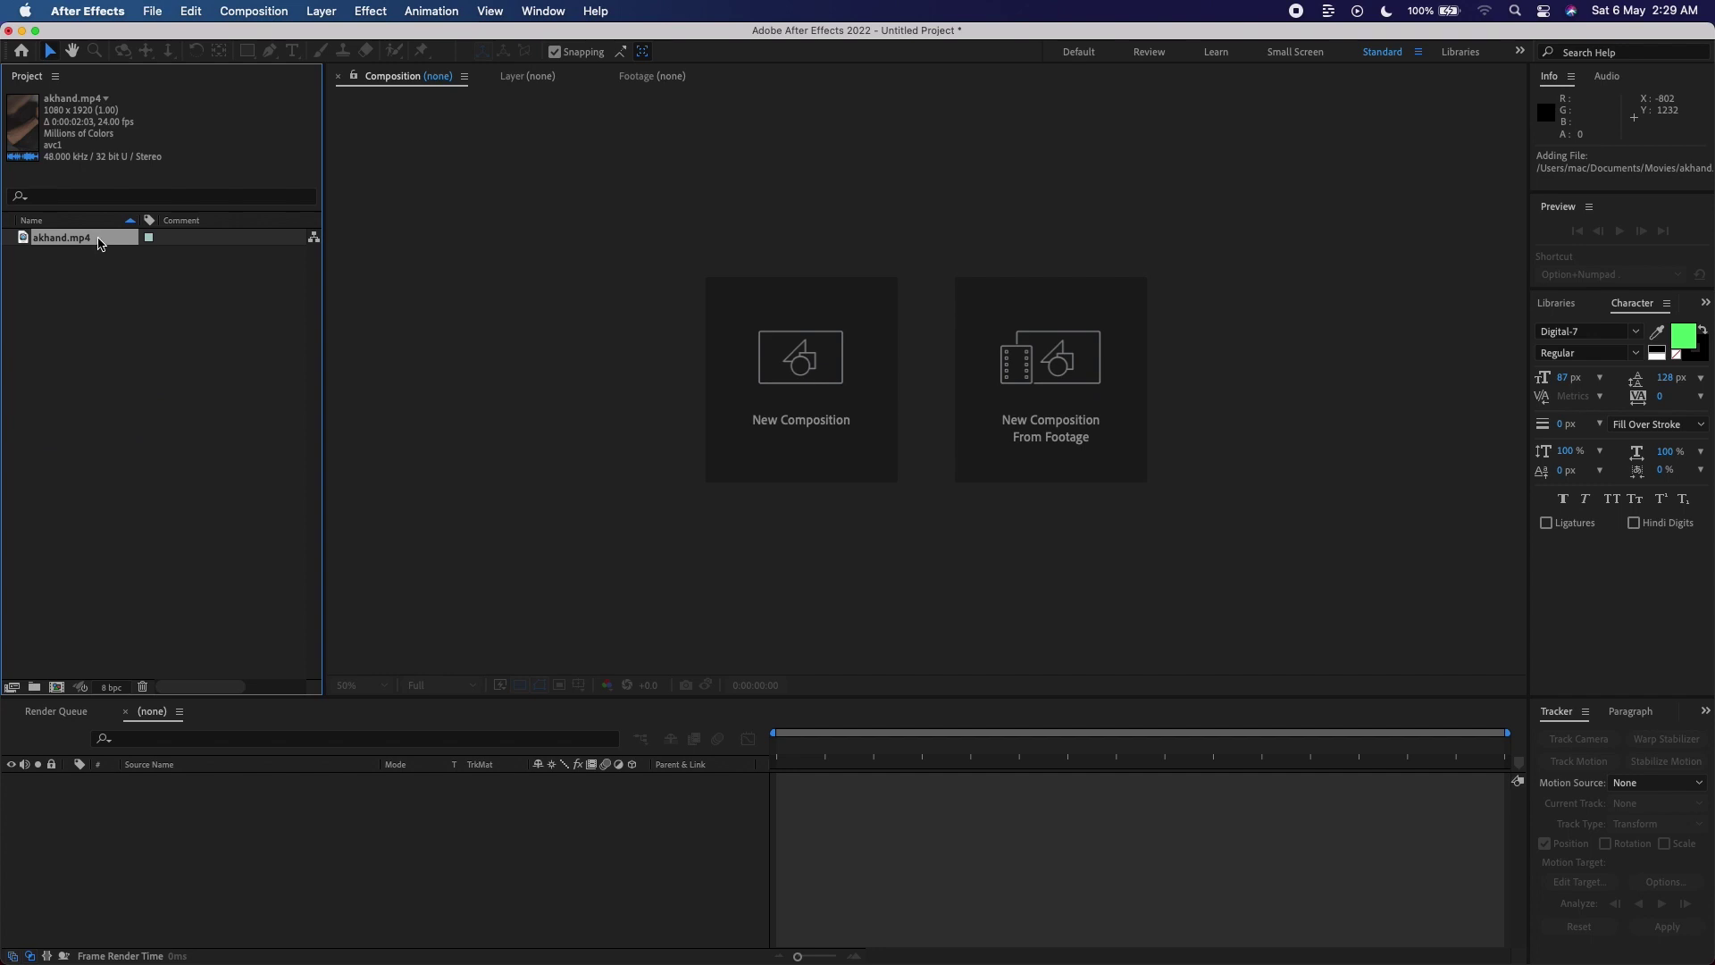
left_click_drag(98, 243, 57, 687)
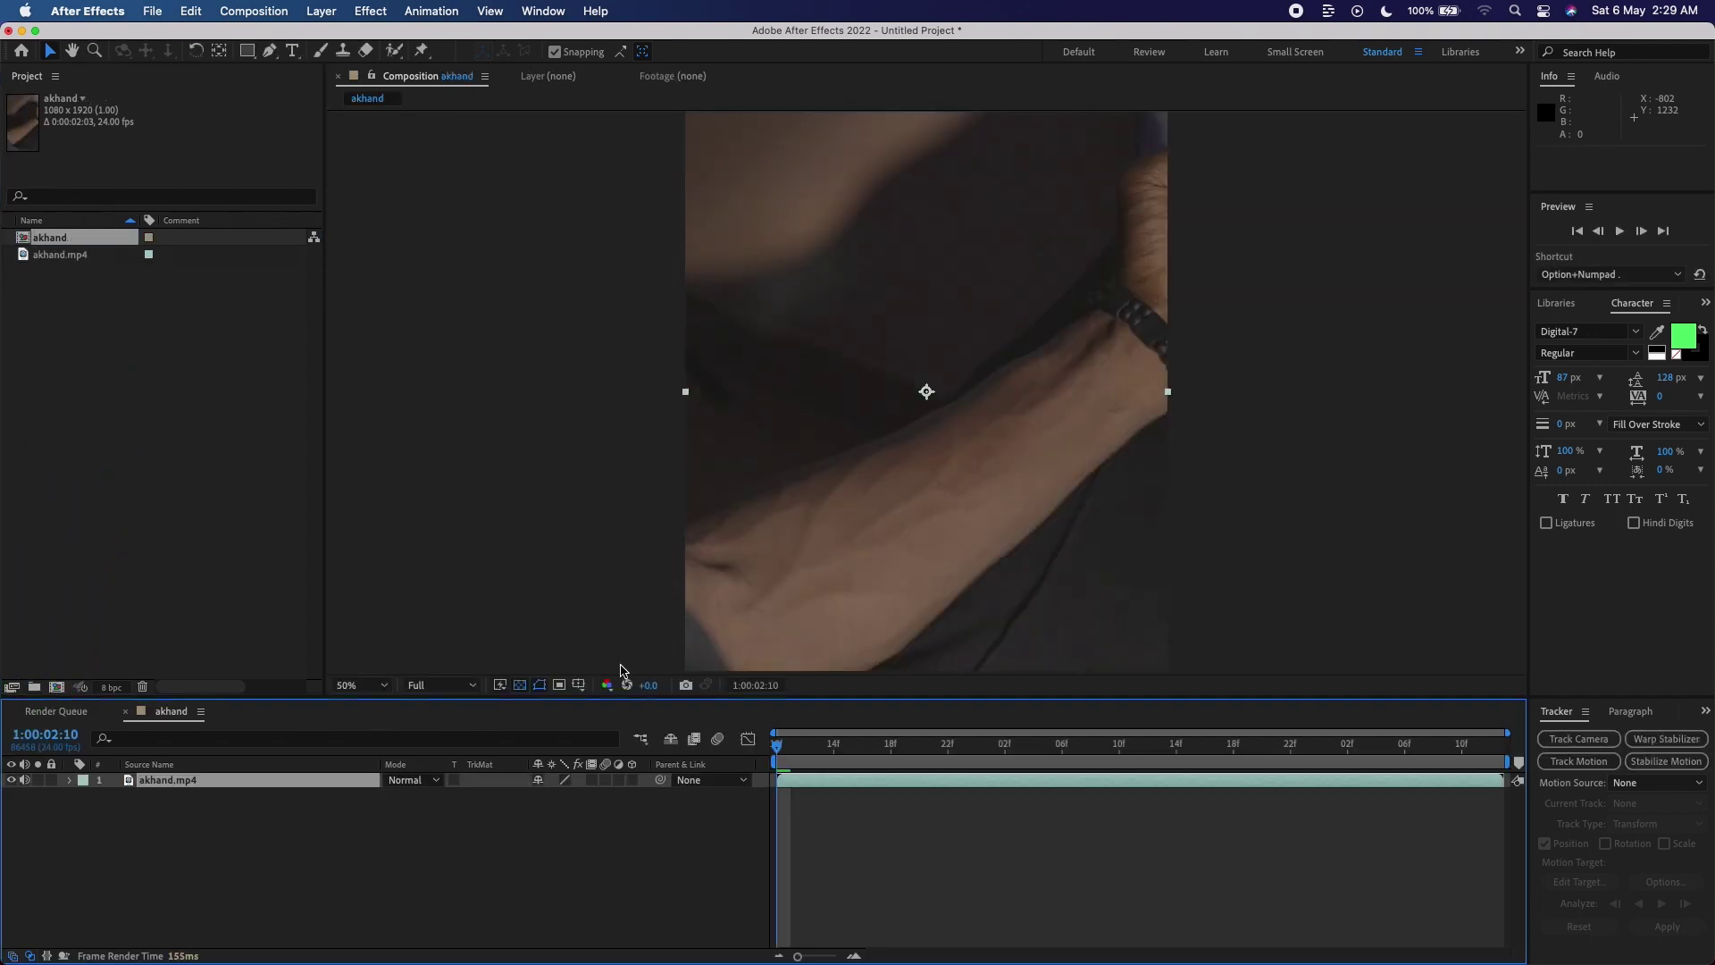
Scrub through the forearm footage and zoom the composition view out and back in.
left_click_drag(768, 767, 747, 927)
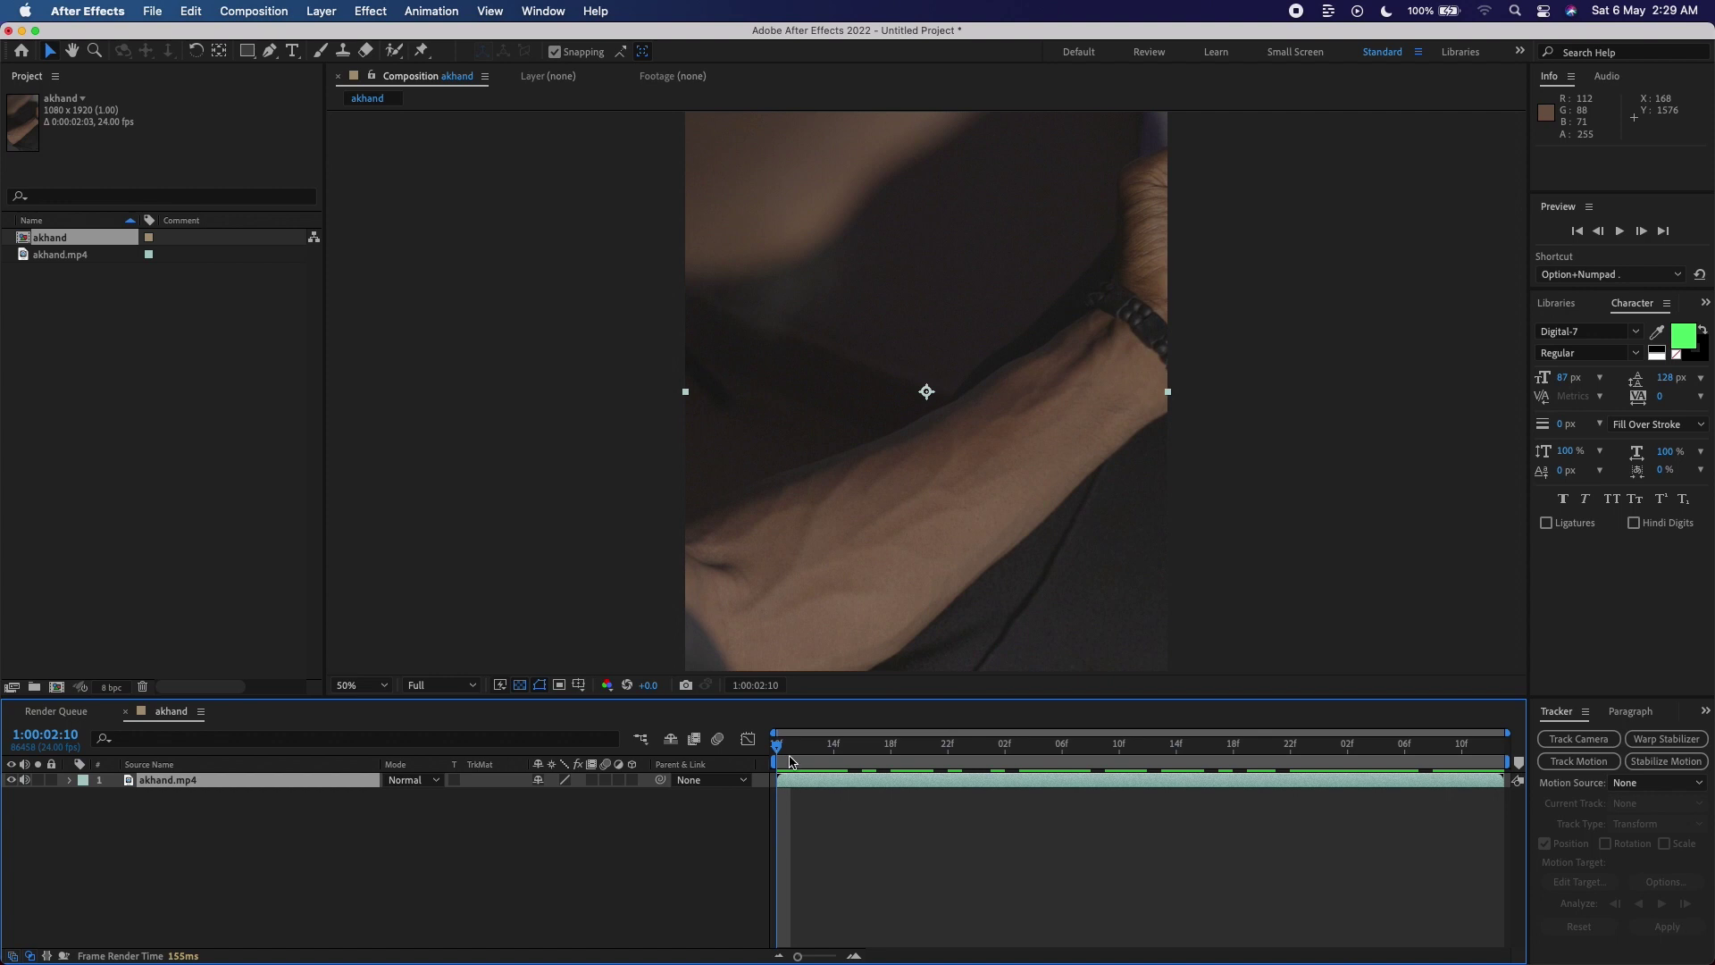
key("comma")
key("period")
key("comma")
key("period")
Open the Tracker panel, start Track Motion and place Track Point 1 on the forearm.
left_click(541, 11)
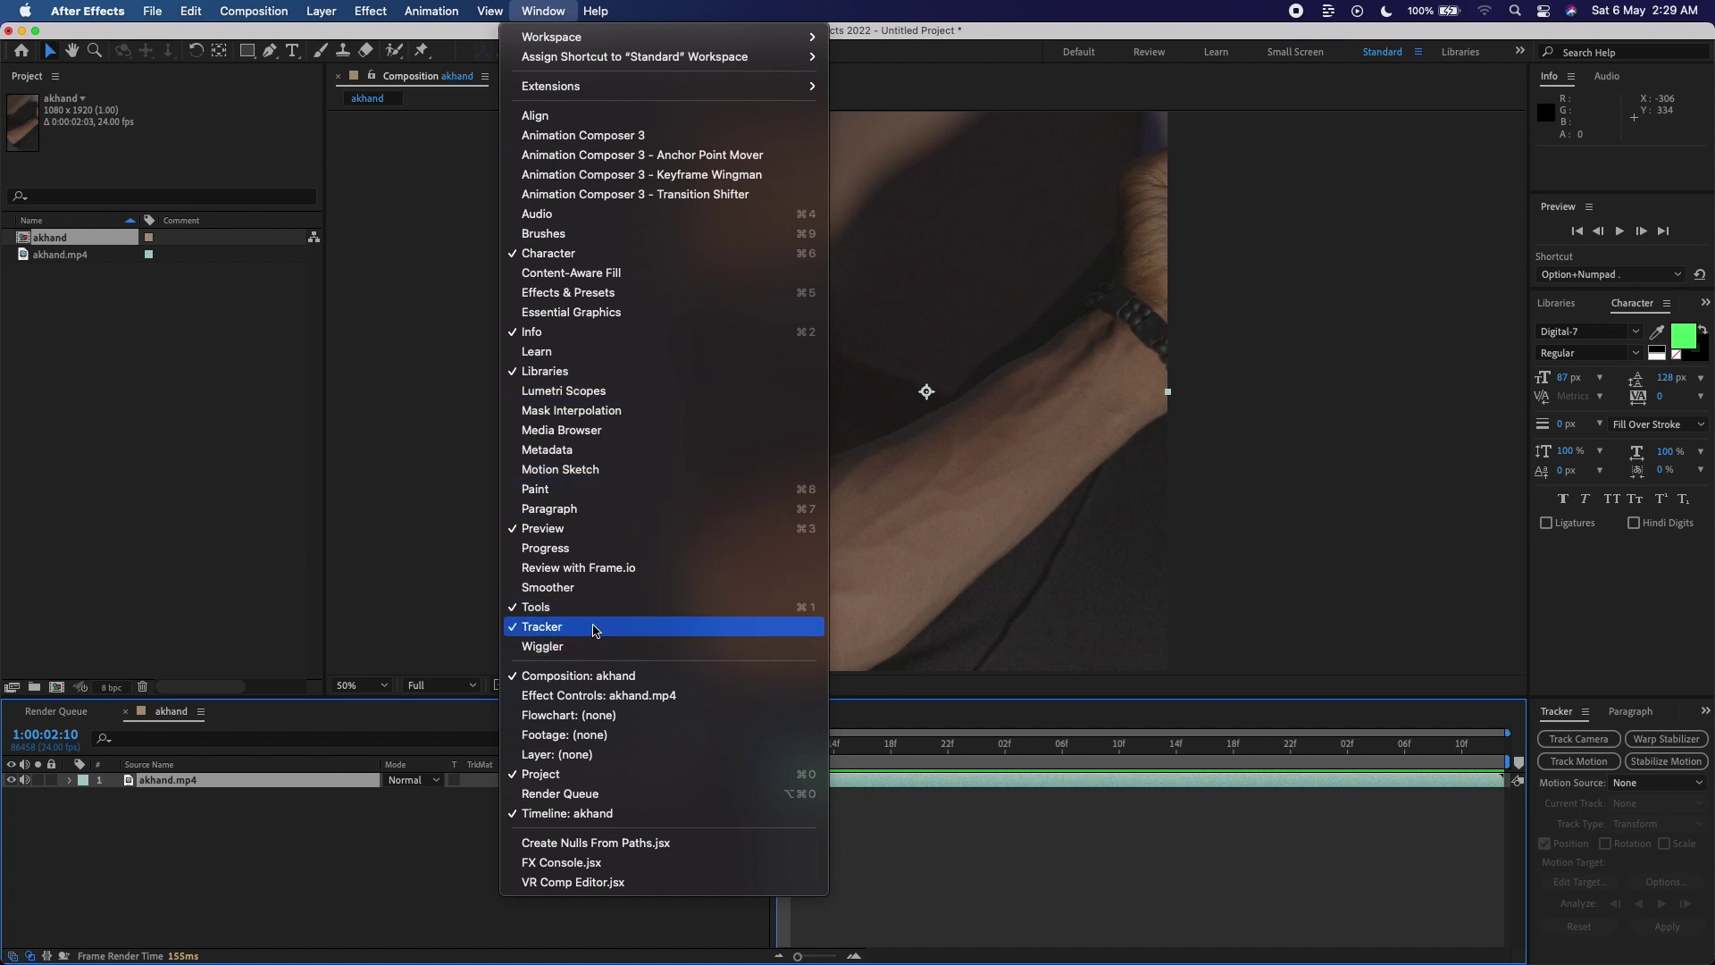
left_click(596, 630)
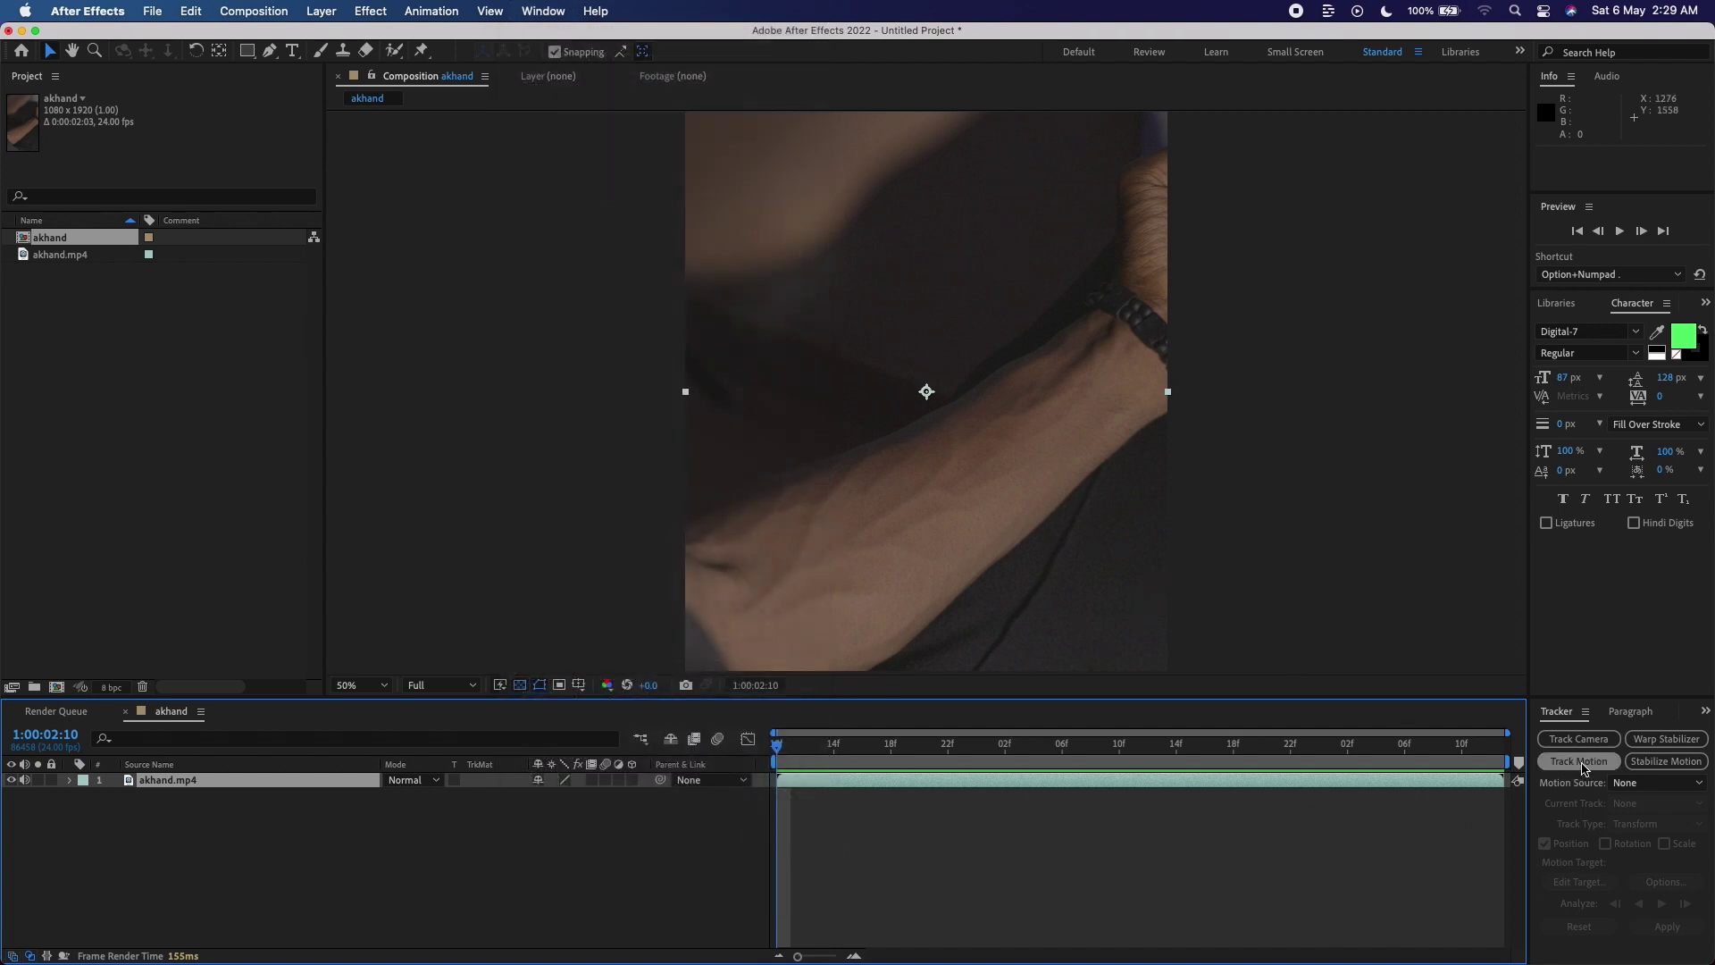
left_click(1578, 761)
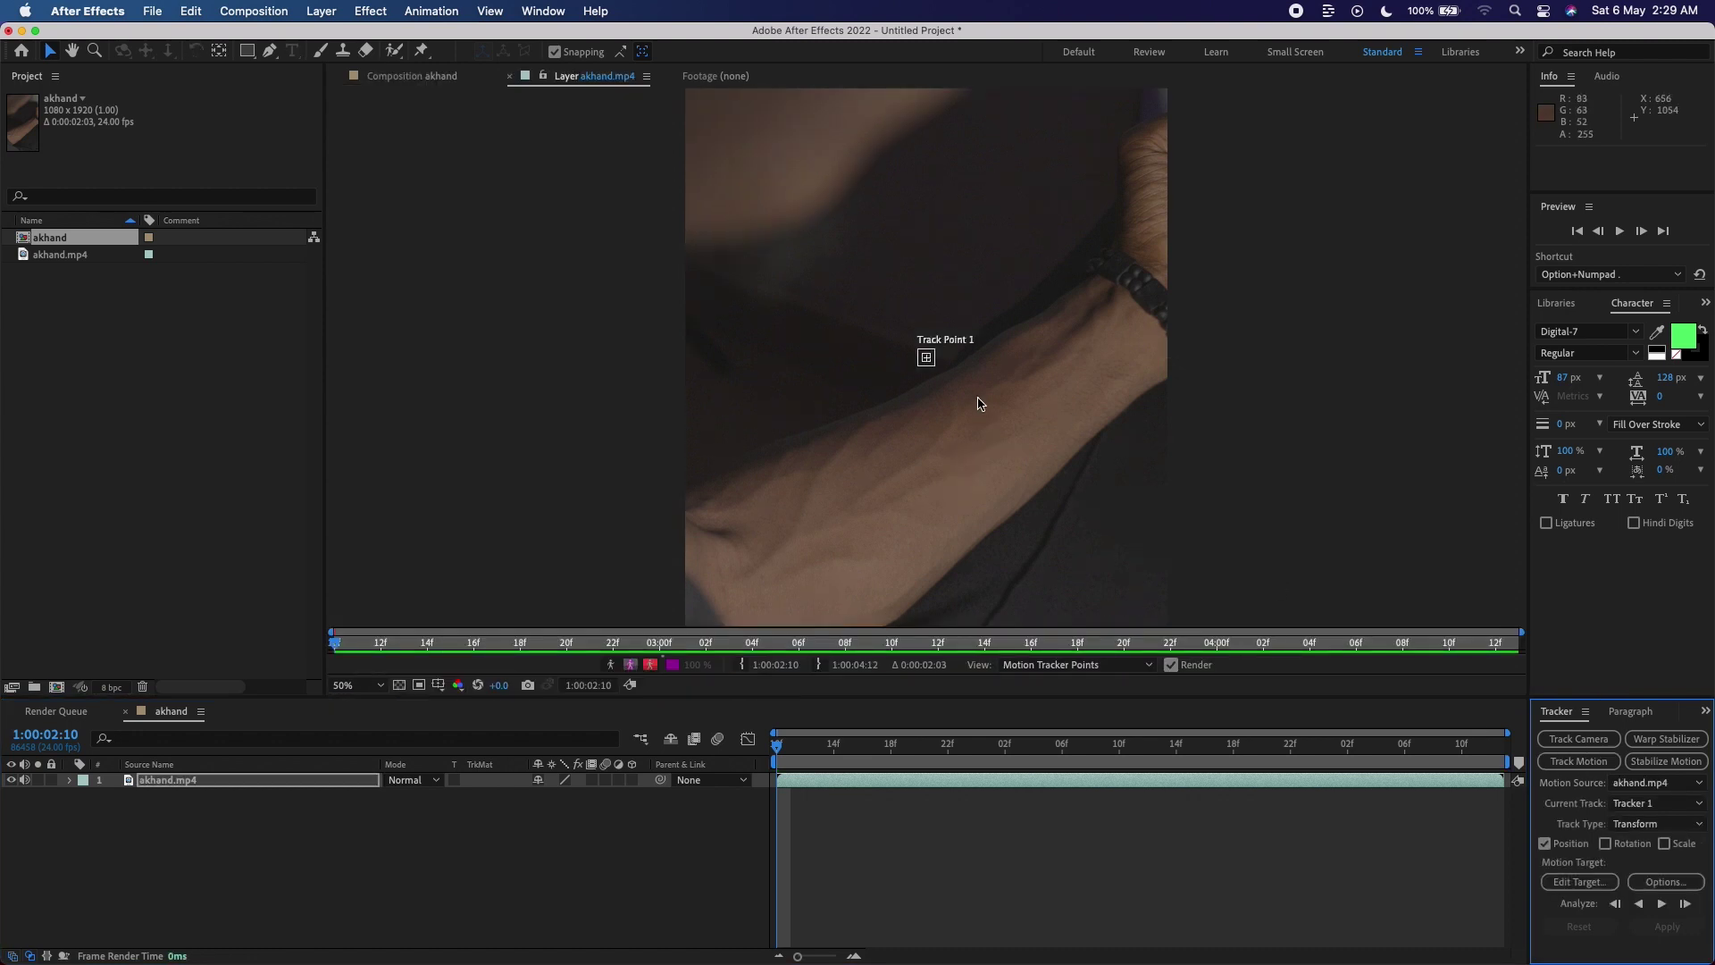
left_click(927, 359)
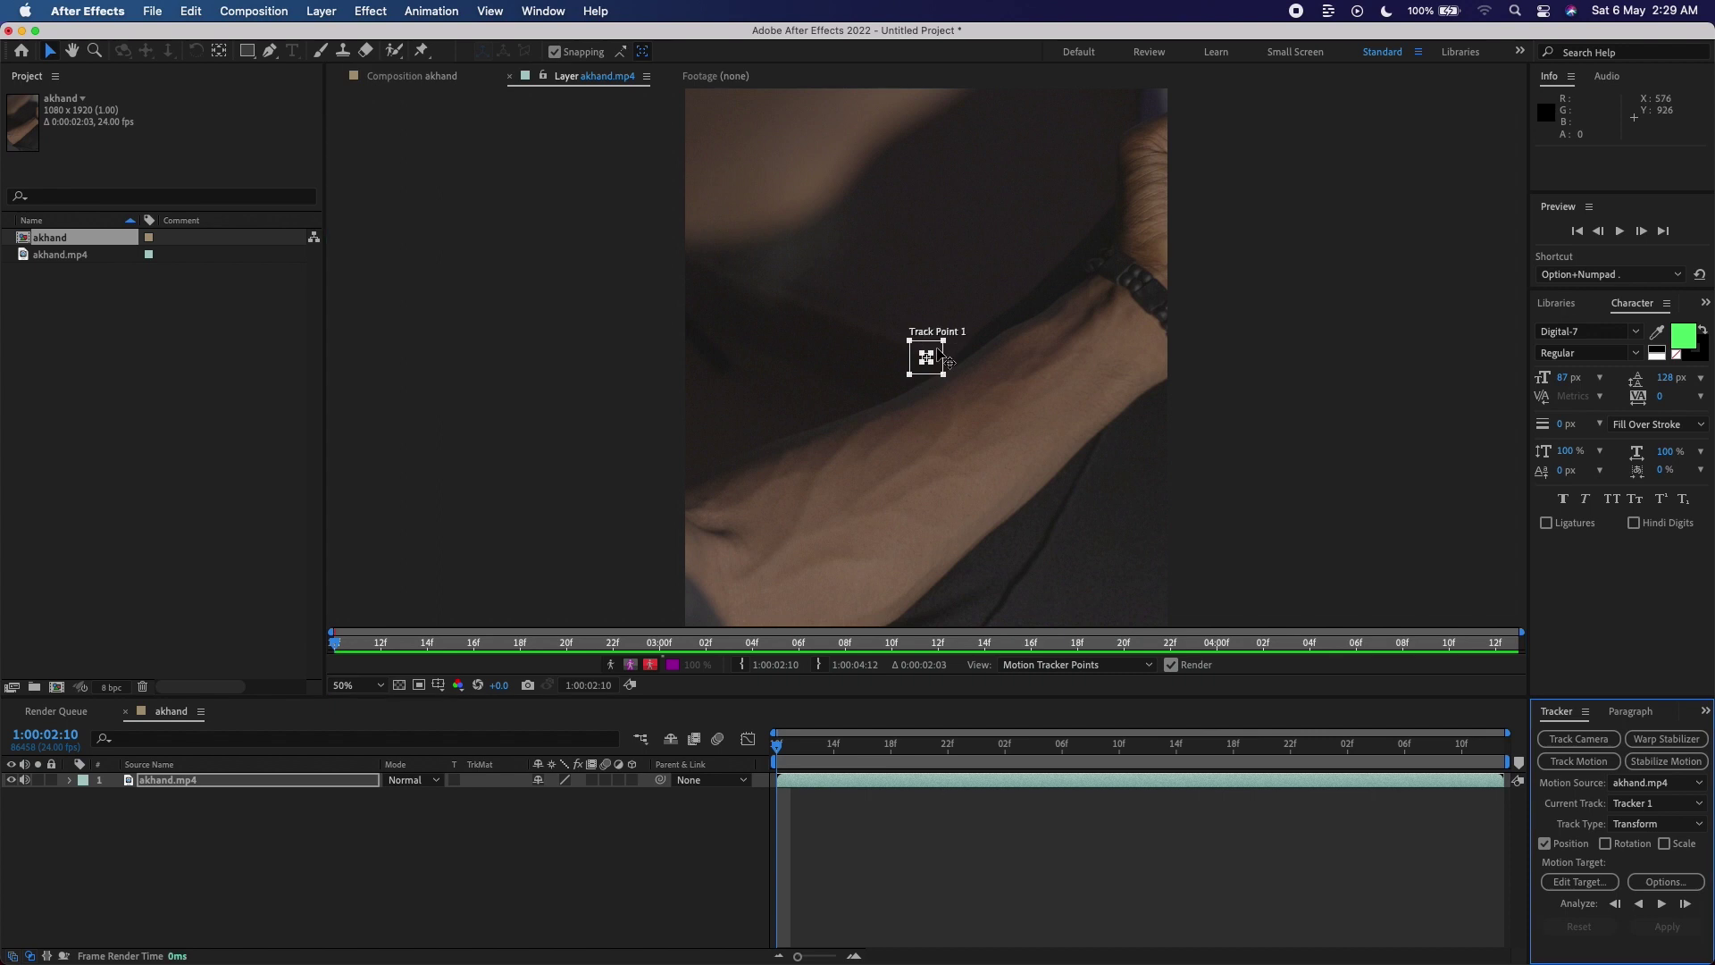
left_click(932, 360)
left_click_drag(931, 360, 980, 450)
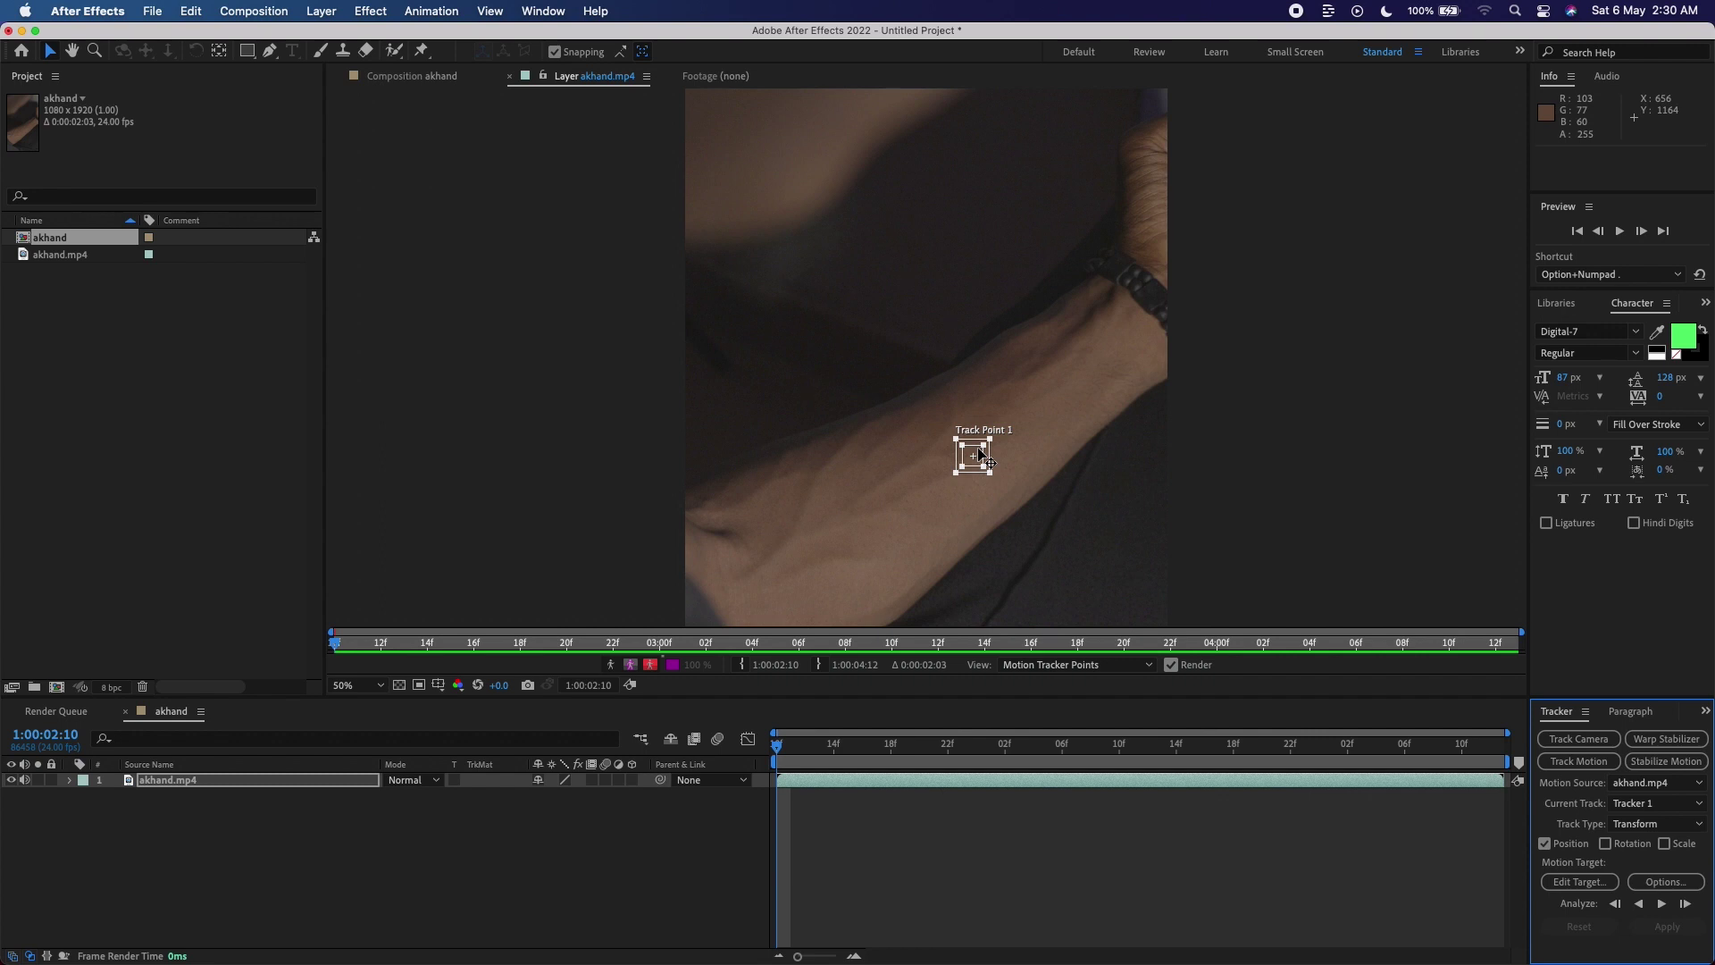
left_click_drag(980, 458, 967, 475)
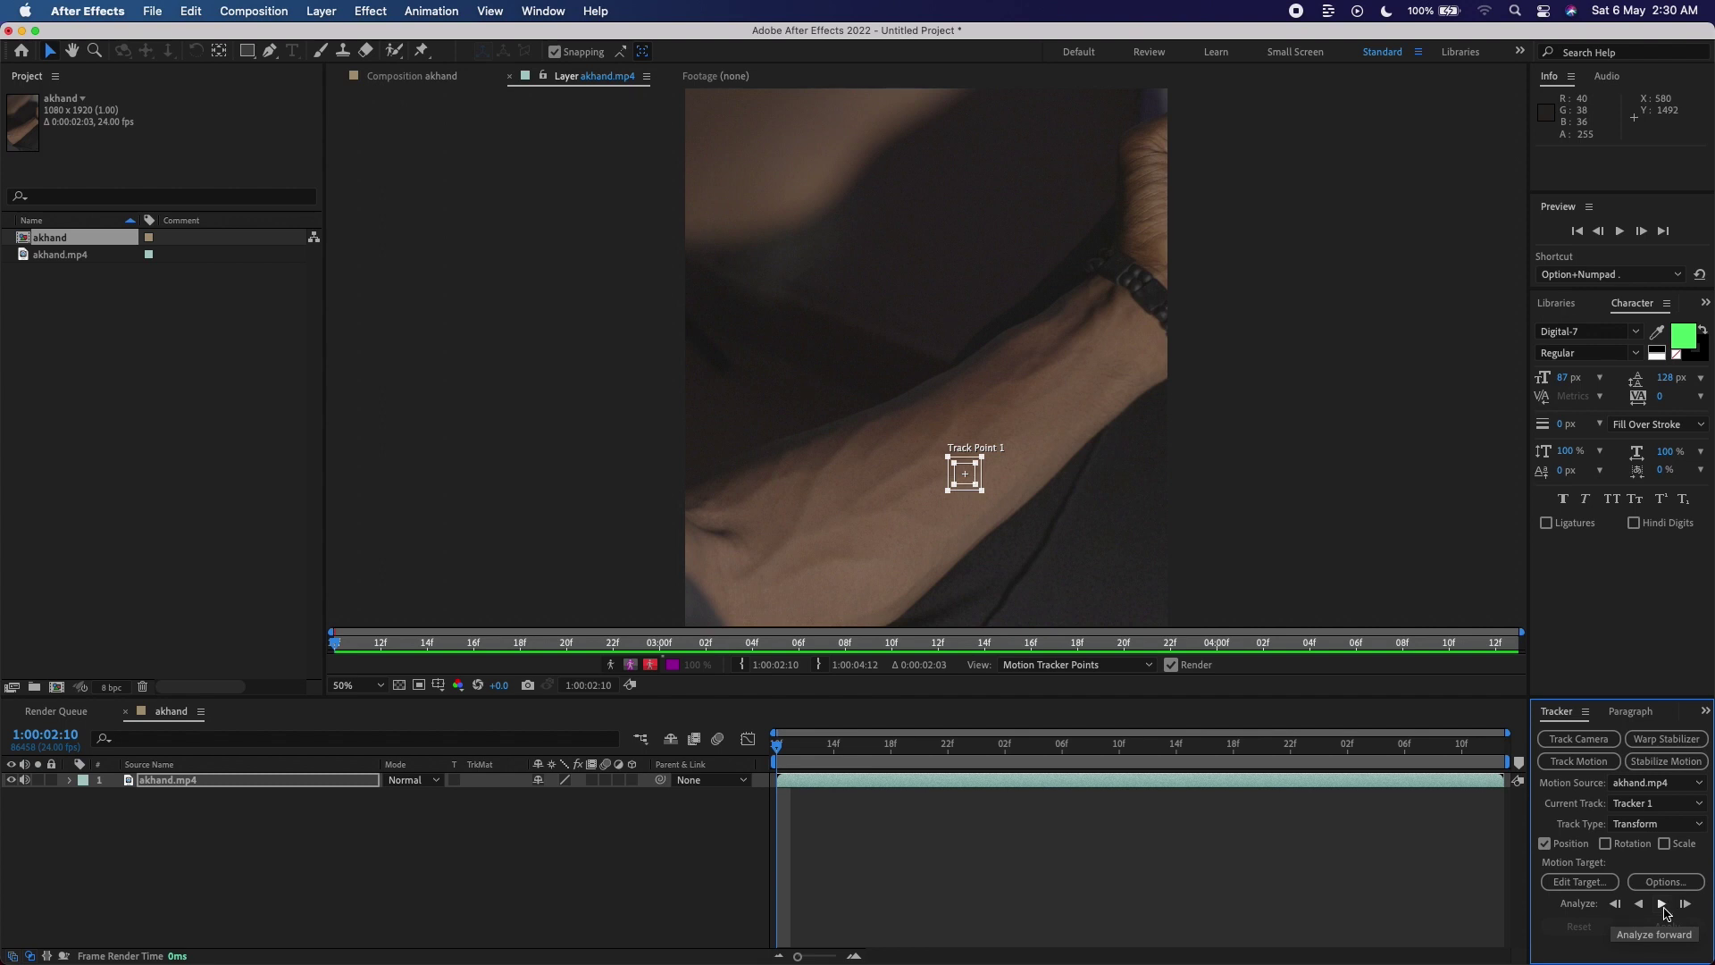
Analyze the track forward through the clip and scrub back to check it.
left_click(1664, 906)
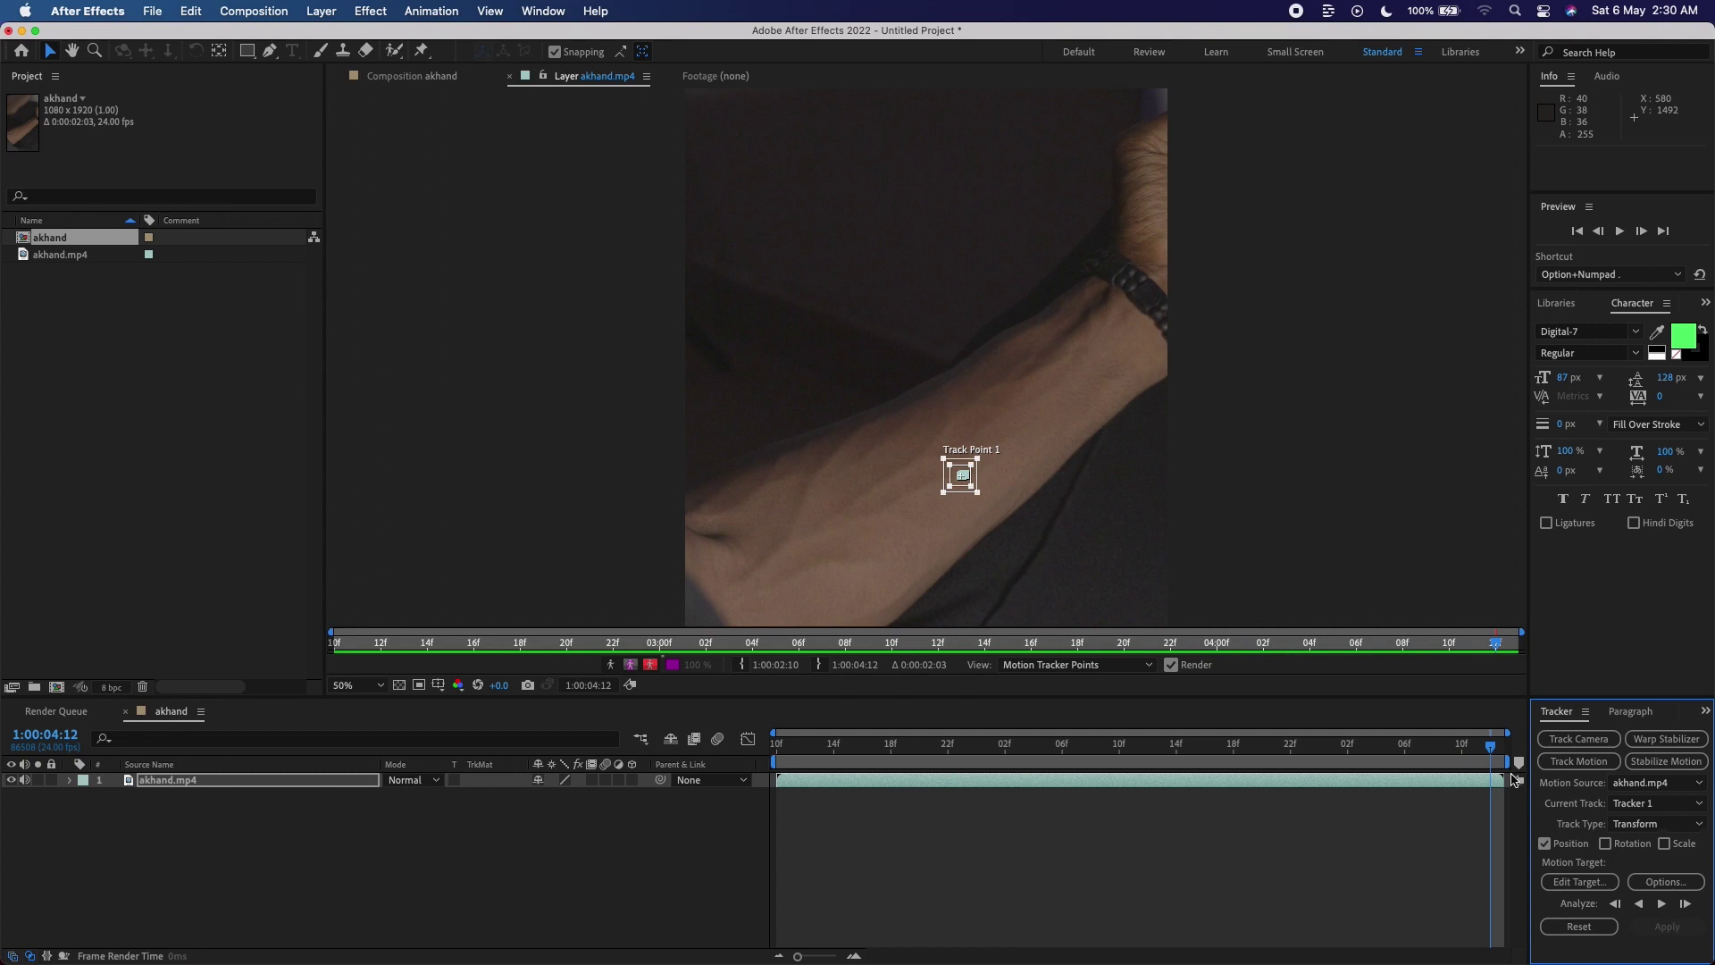
left_click(874, 742)
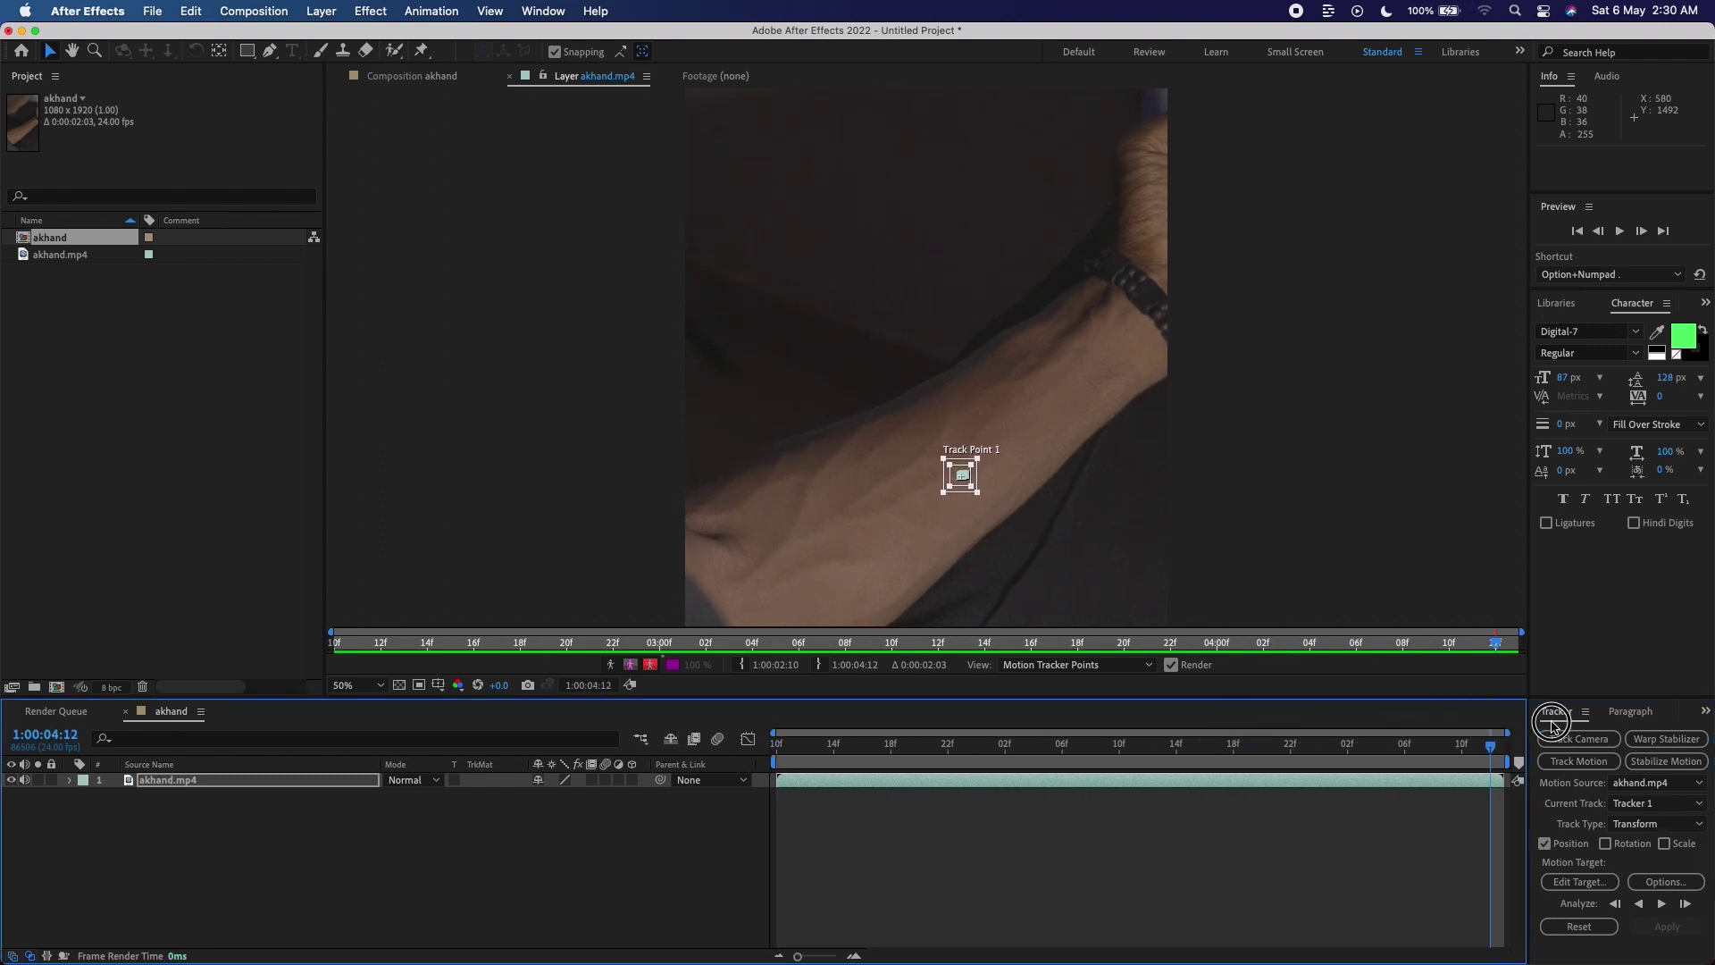
left_click_drag(871, 738, 1623, 800)
left_click_drag(833, 750, 775, 747)
Add a Null 1 layer and apply the forearm track to it in X and Y.
left_click(322, 12)
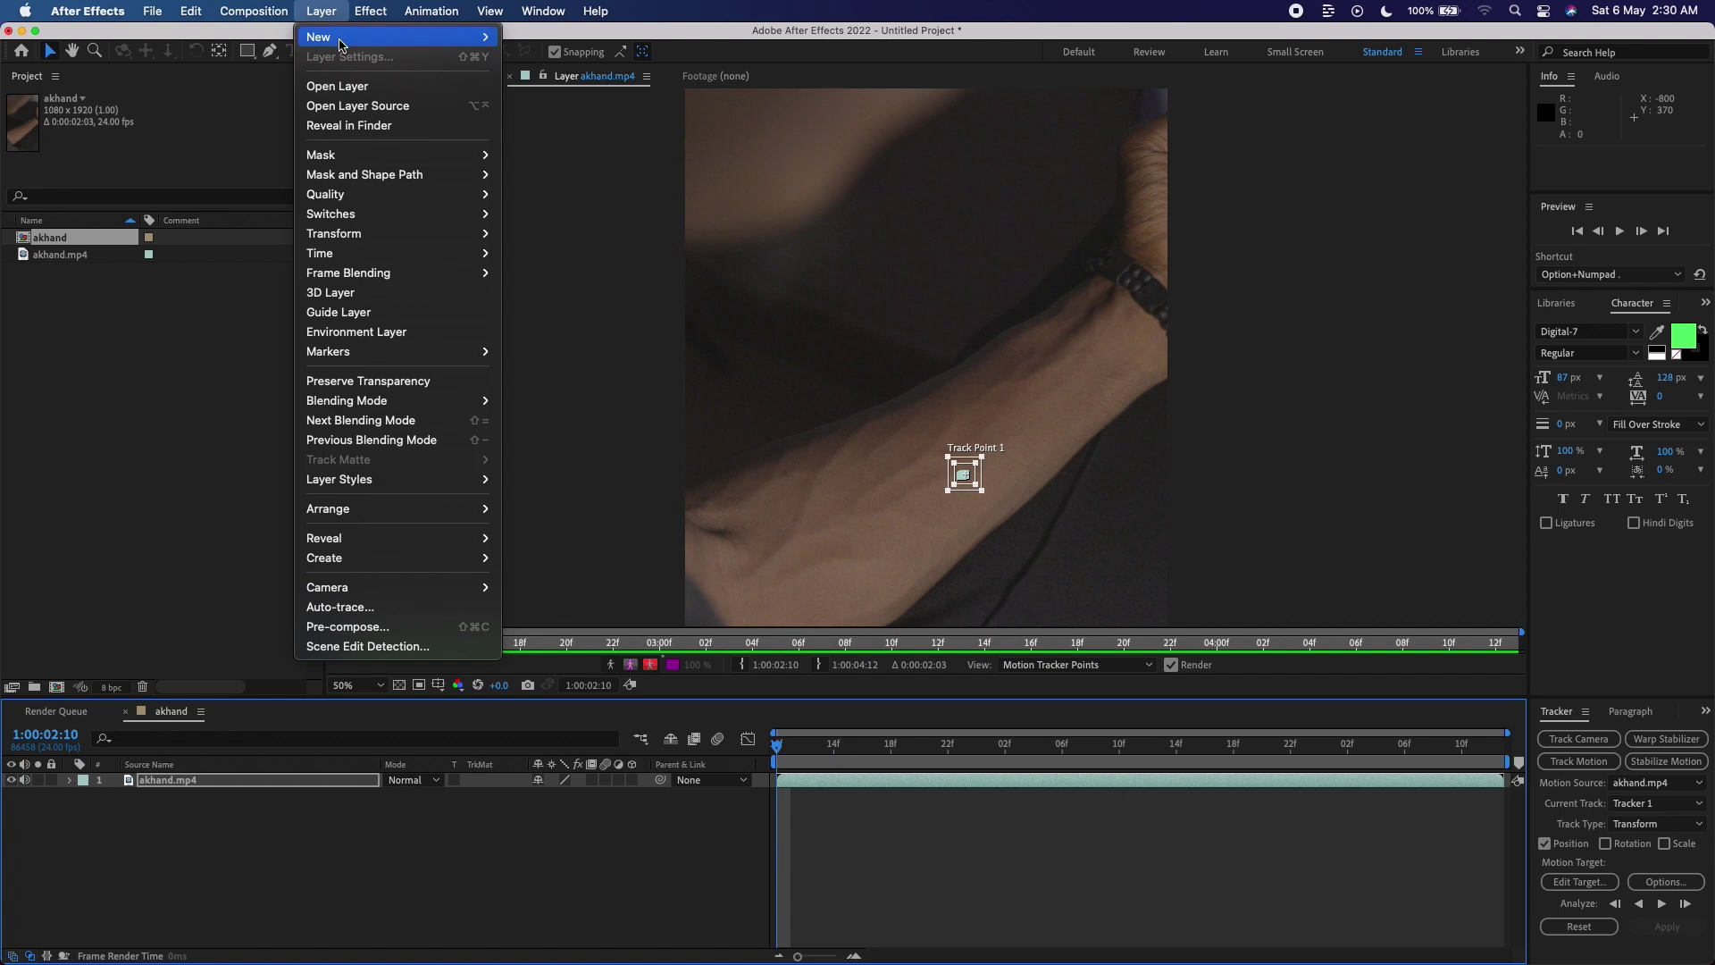
mouse_move(343, 38)
left_click(607, 124)
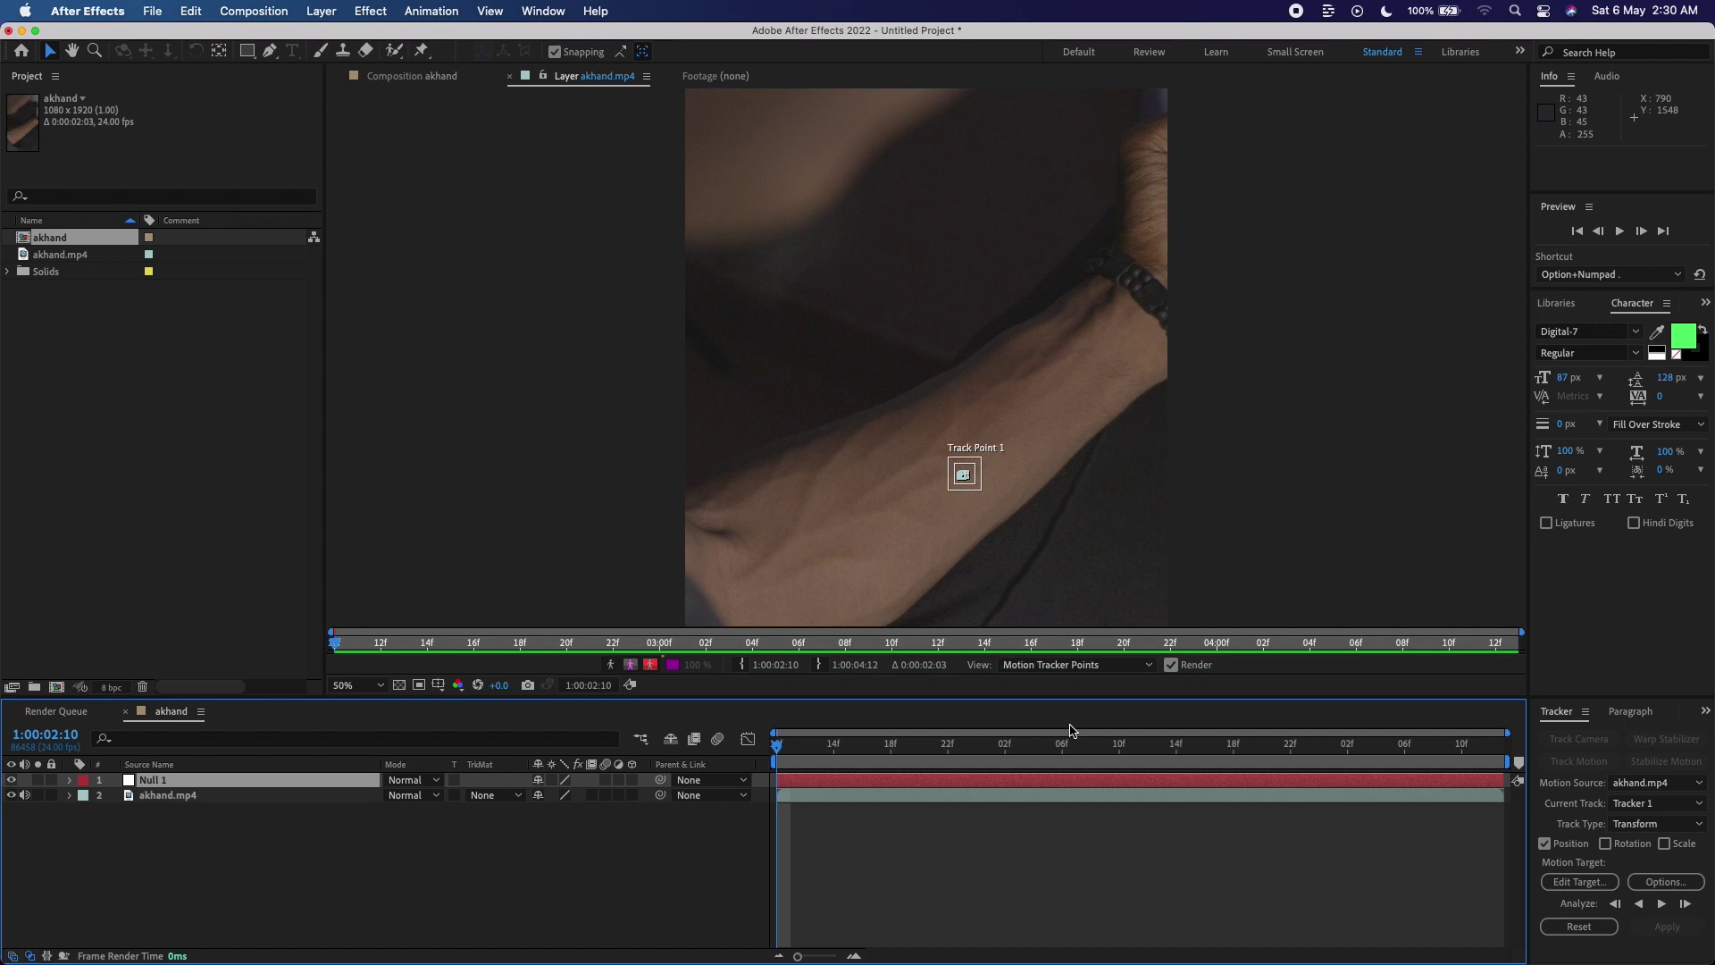
left_click(1603, 884)
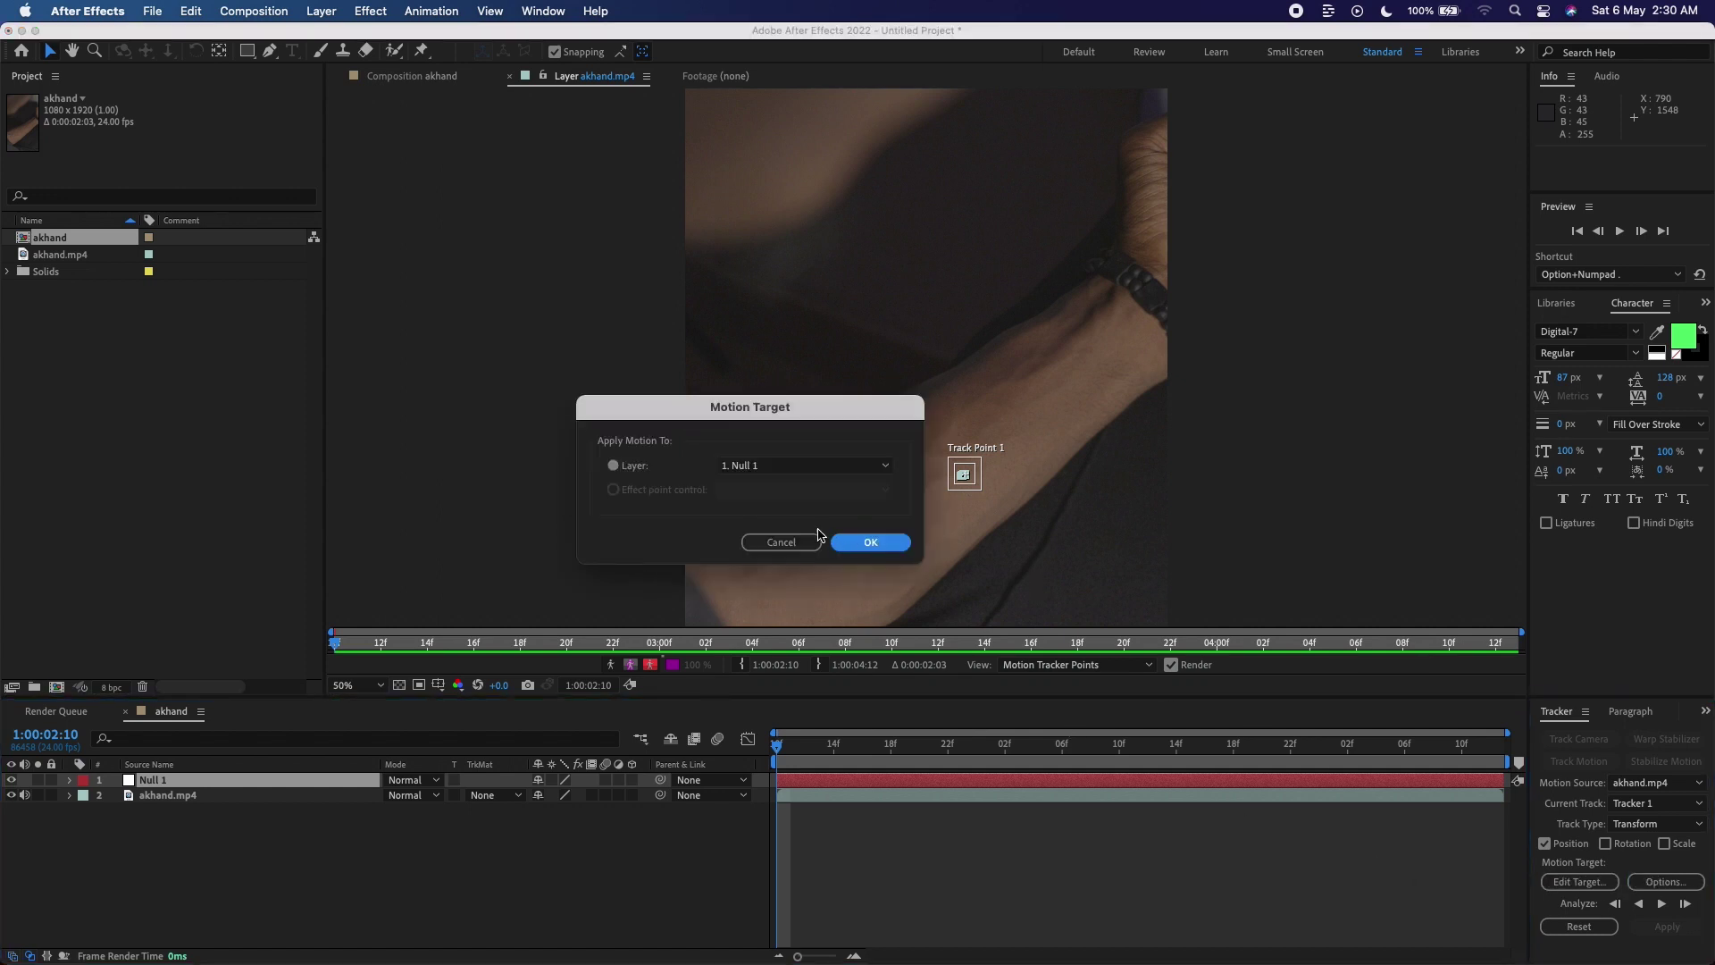
left_click(766, 466)
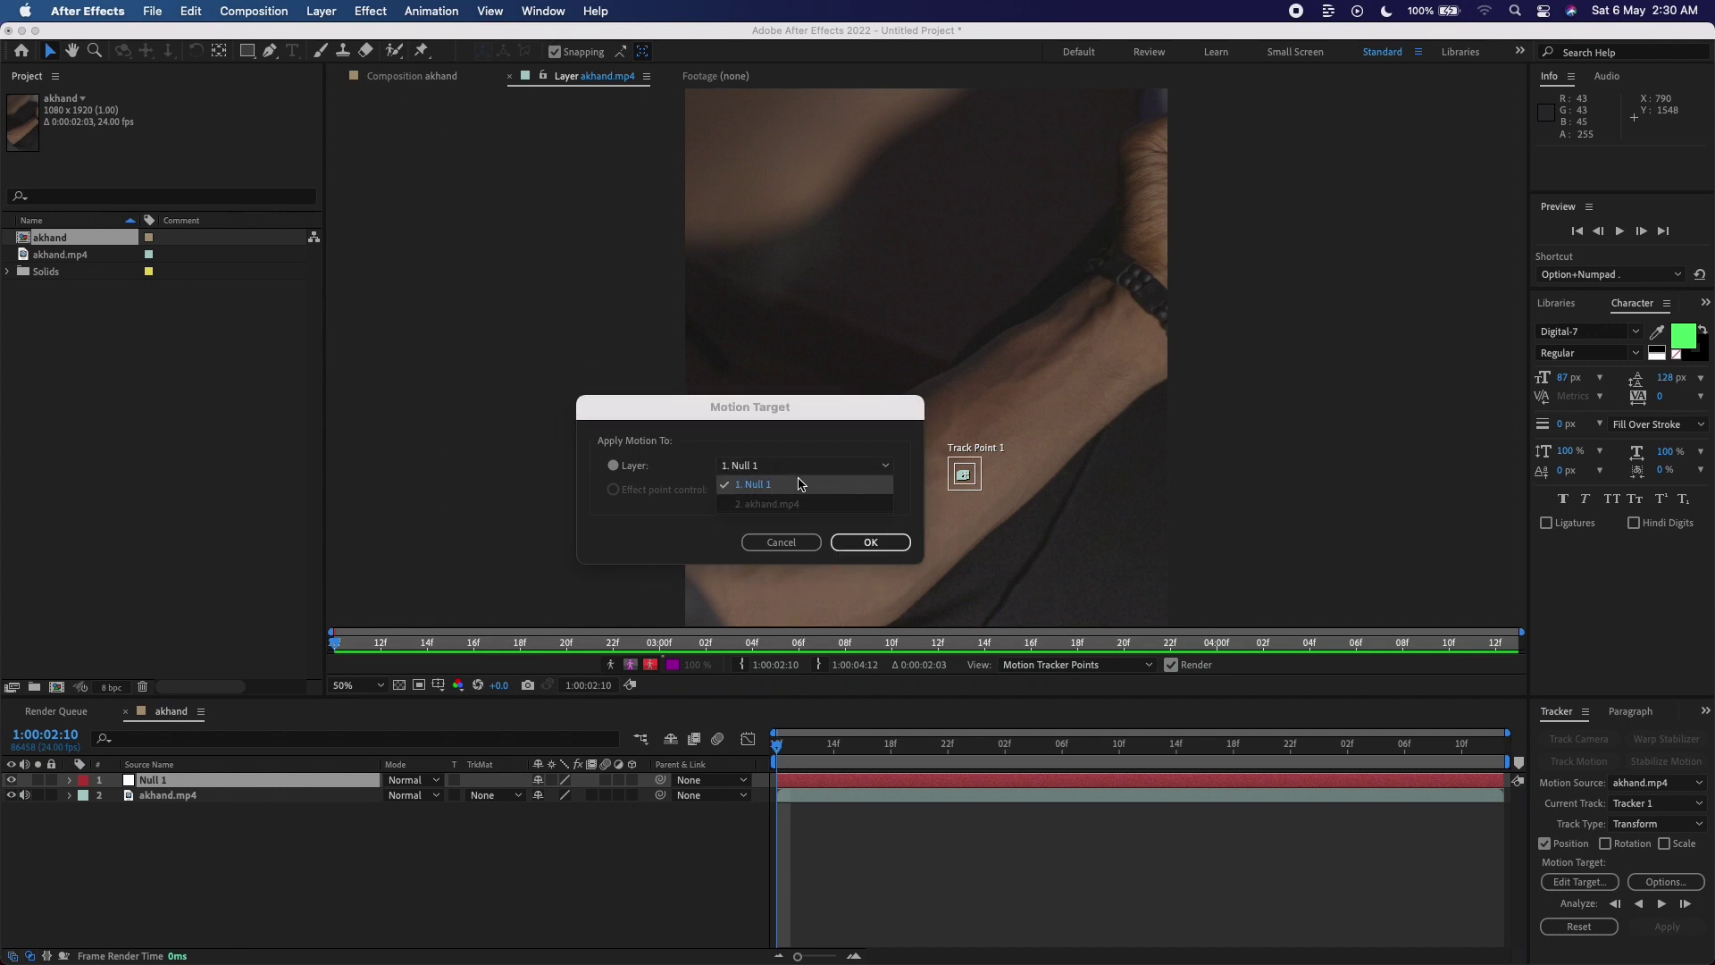
left_click(801, 483)
left_click(871, 542)
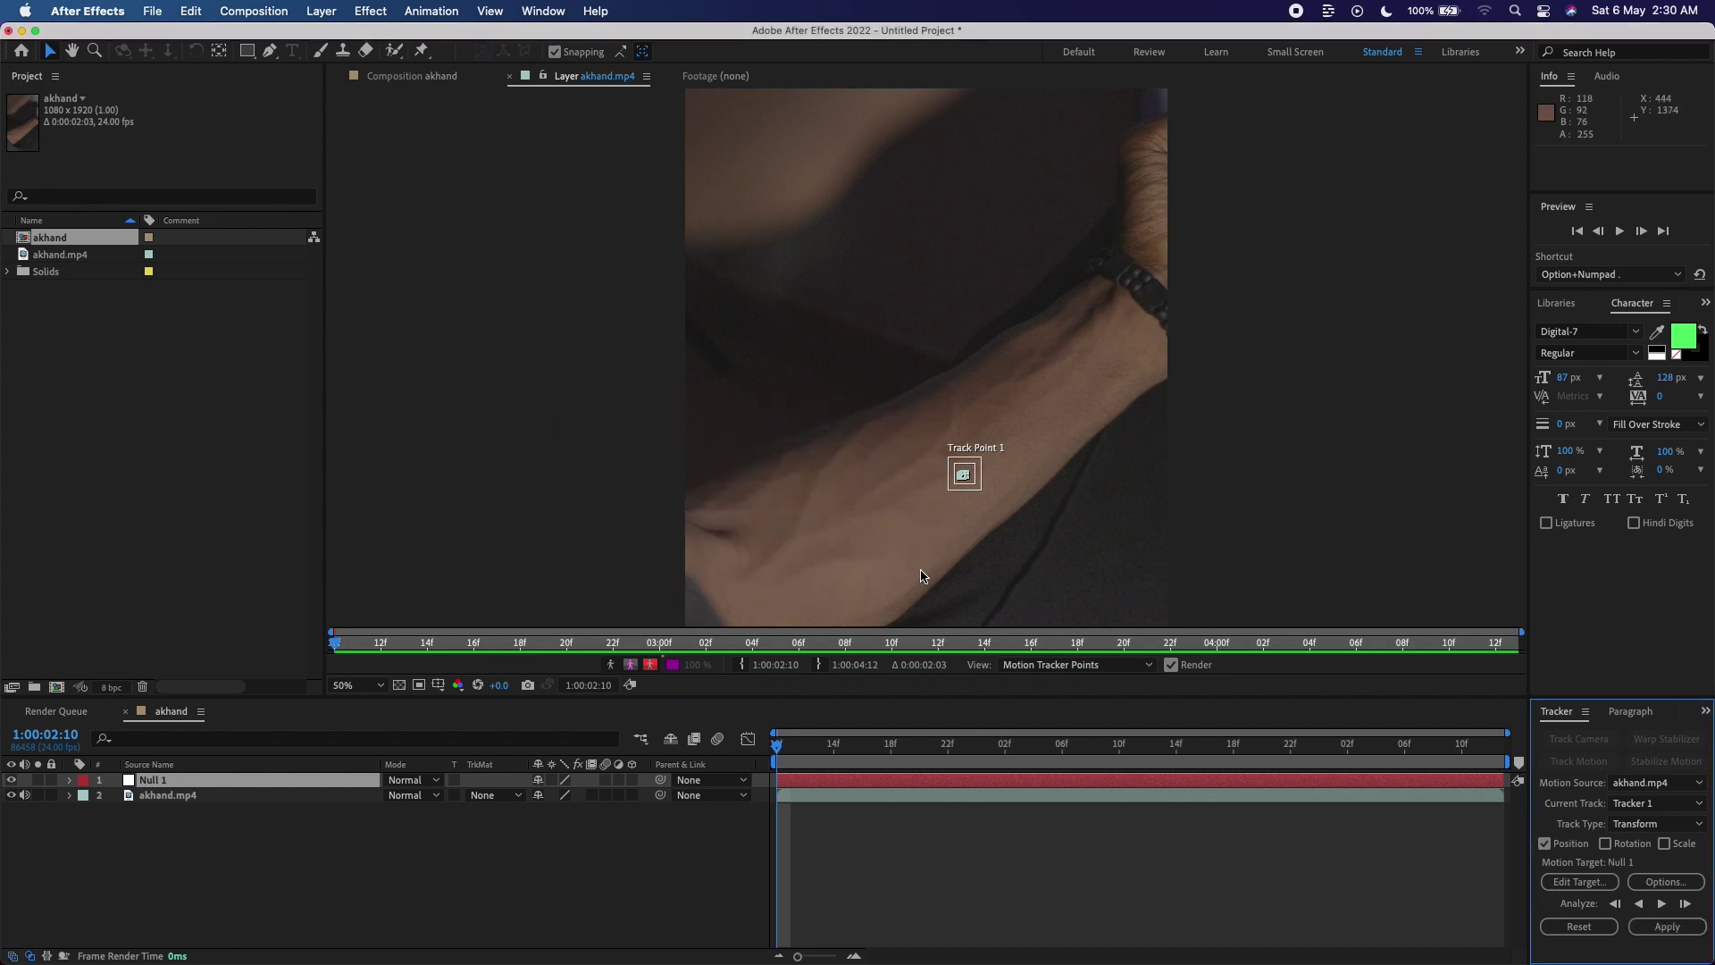
left_click(1650, 930)
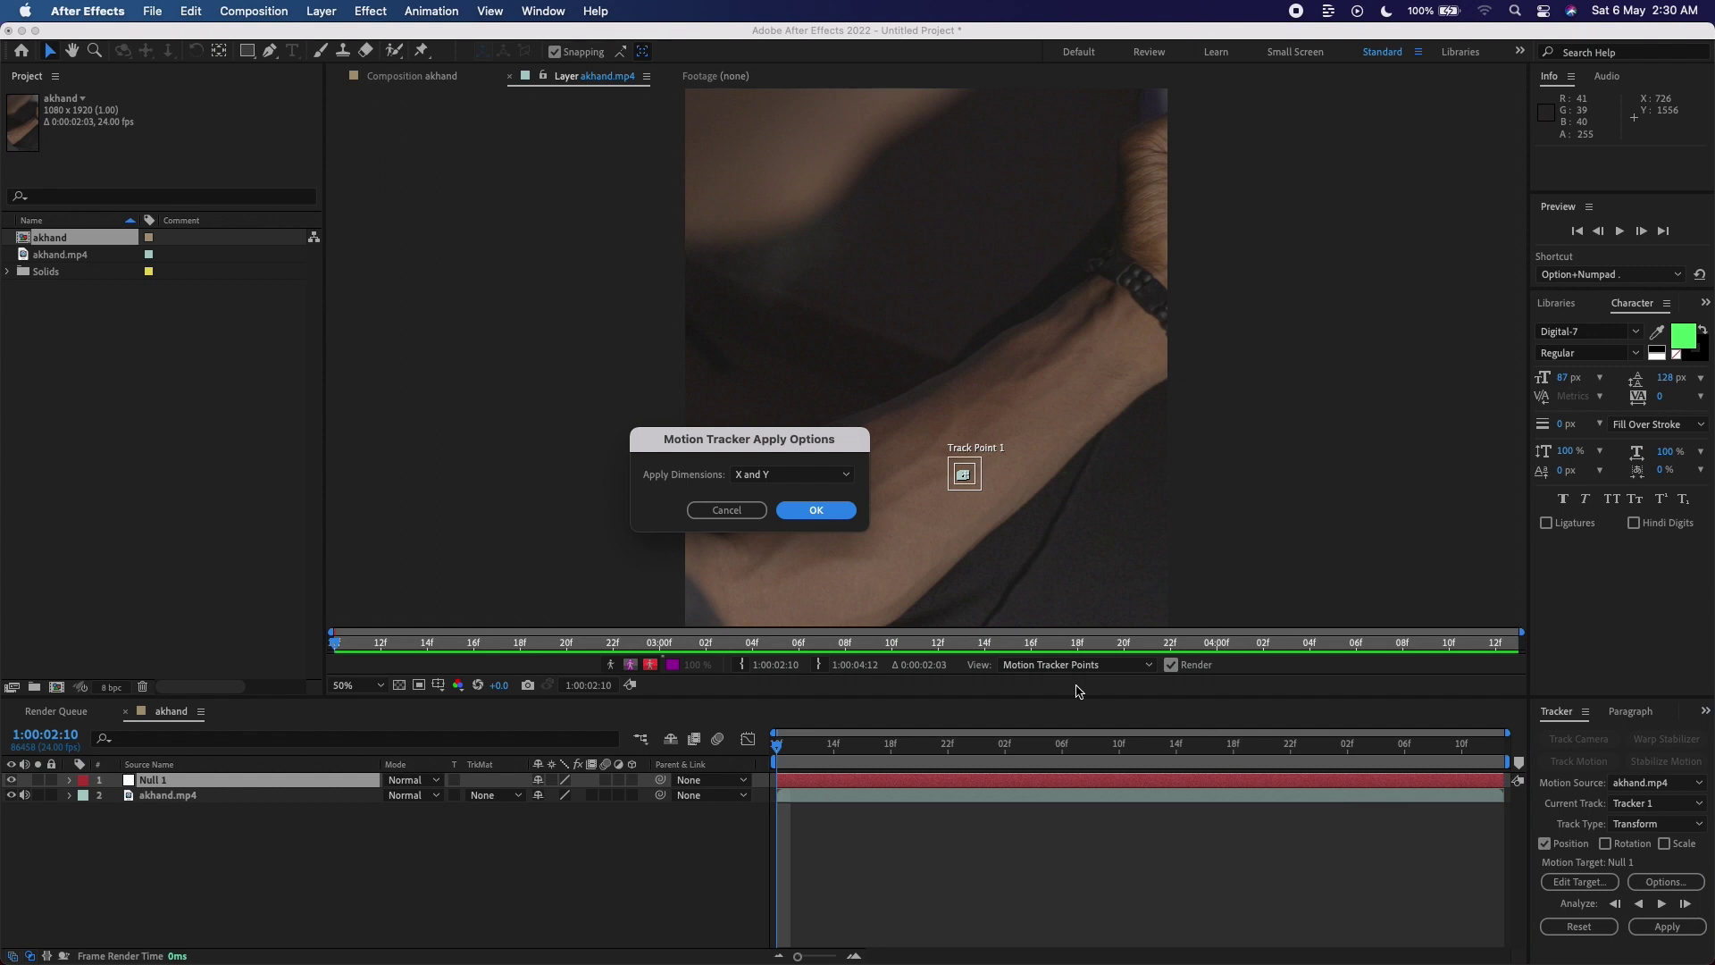
left_click(818, 510)
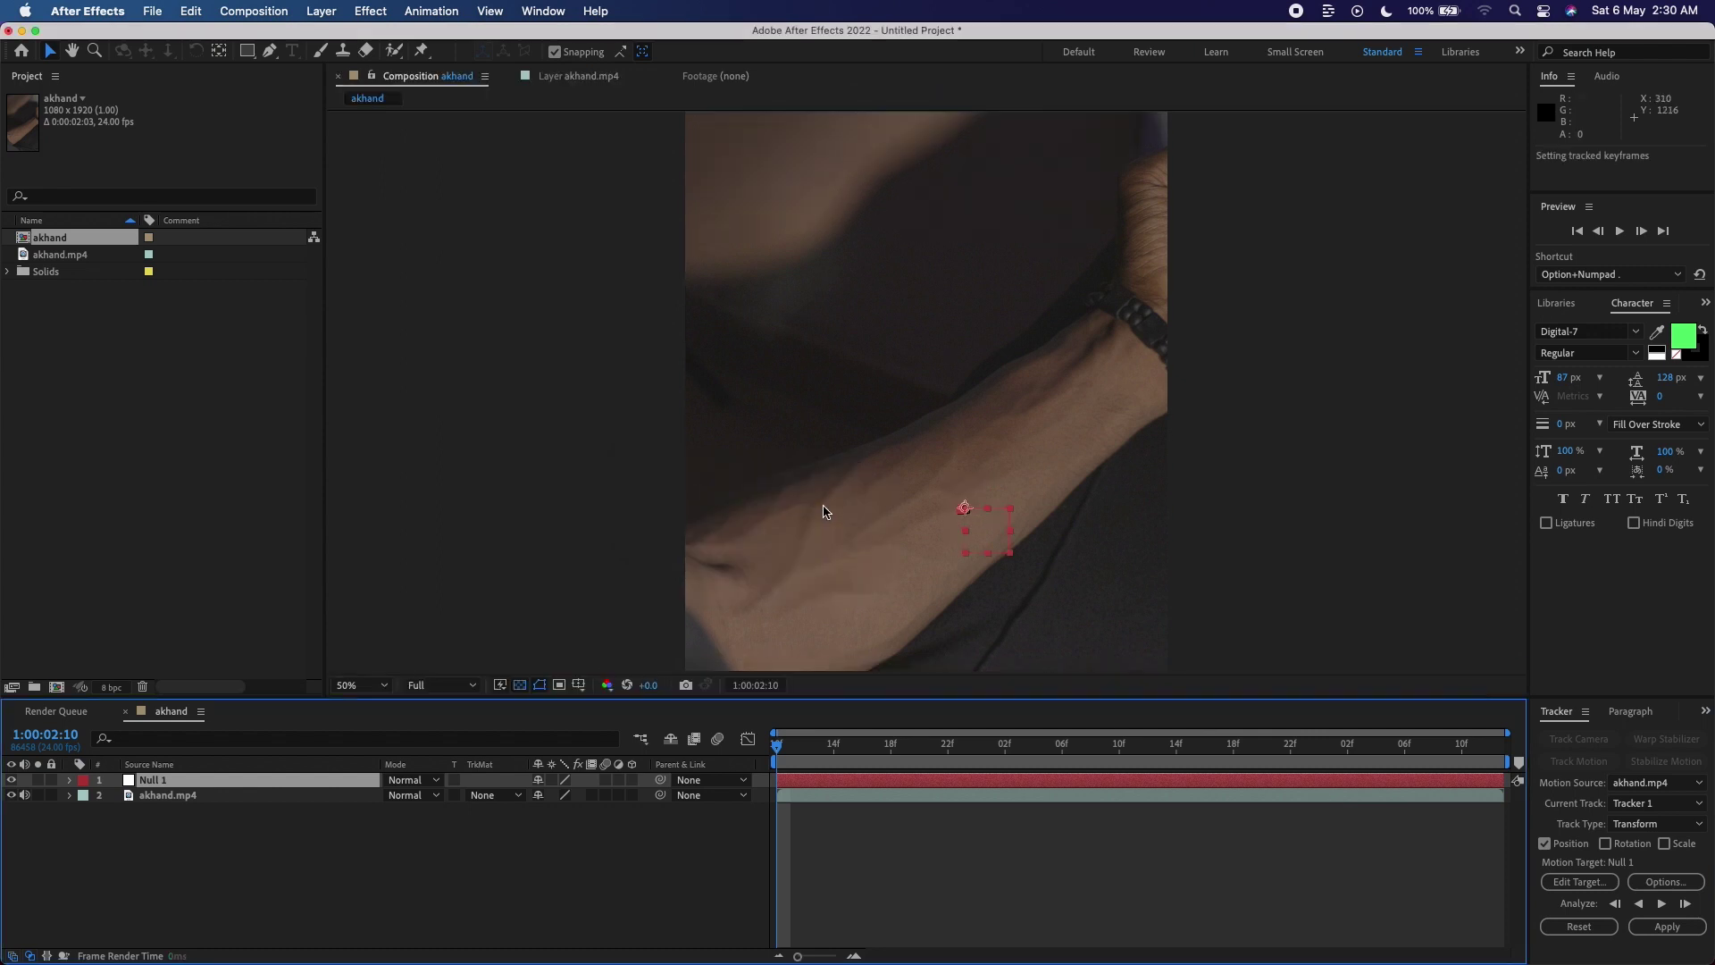
Preview the tracked null and rewind to the start of the comp.
left_click_drag(804, 759, 811, 793)
key("space")
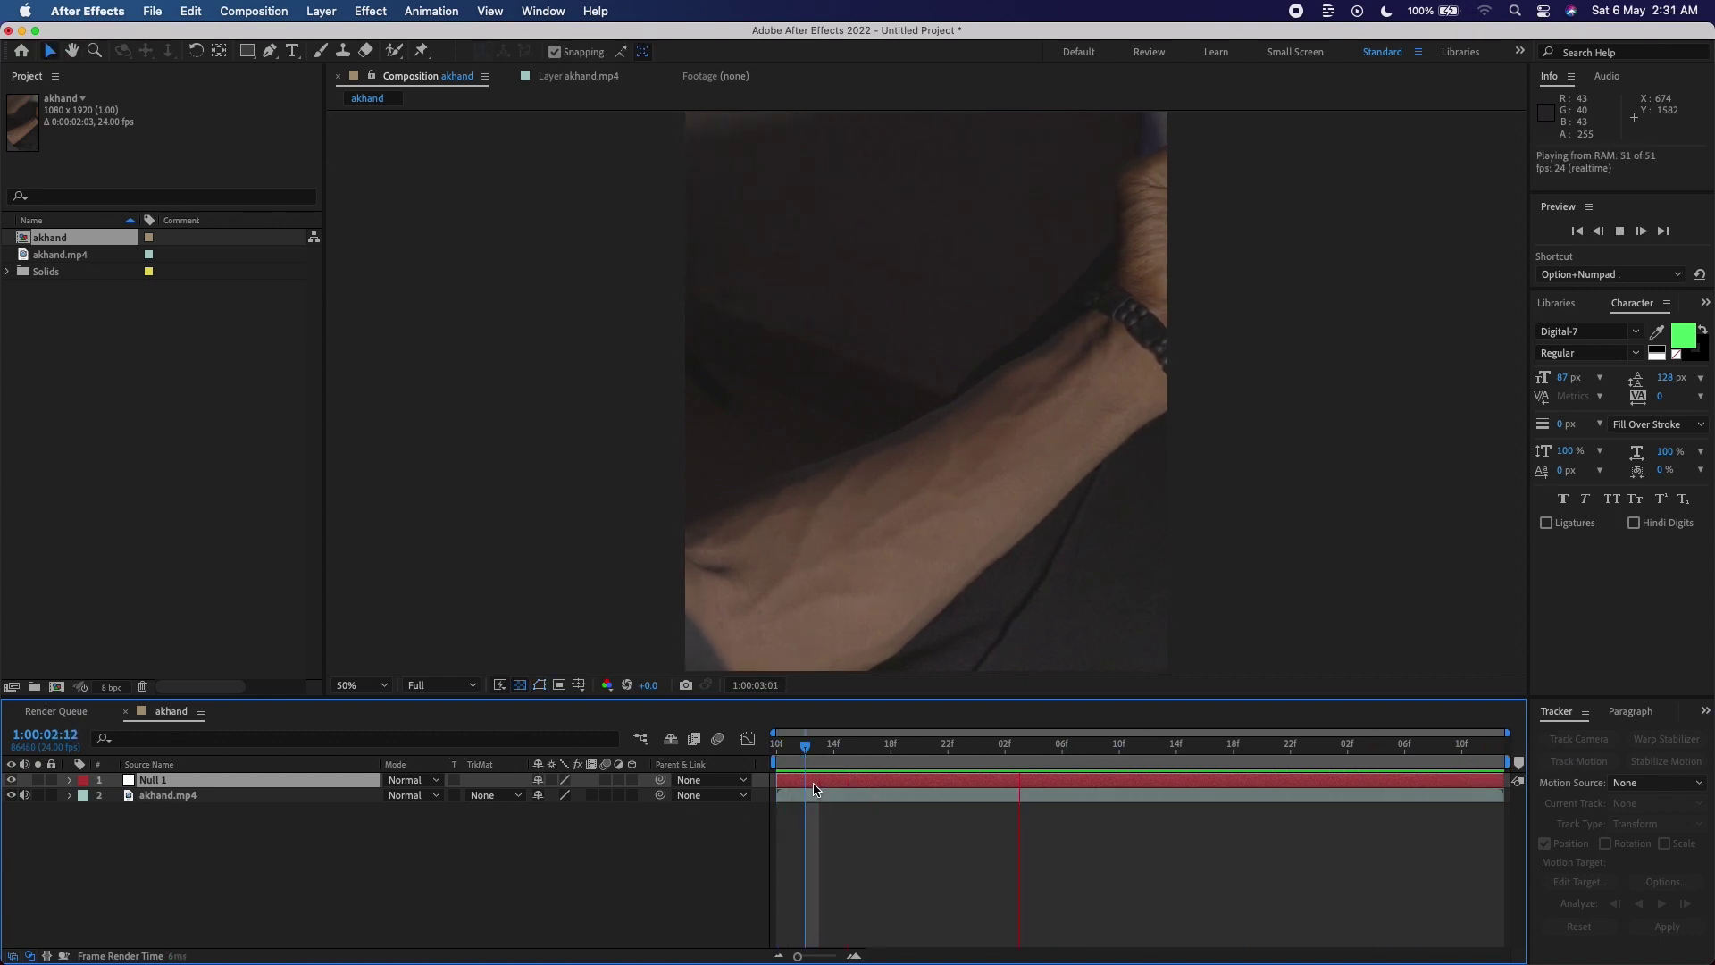
key("space")
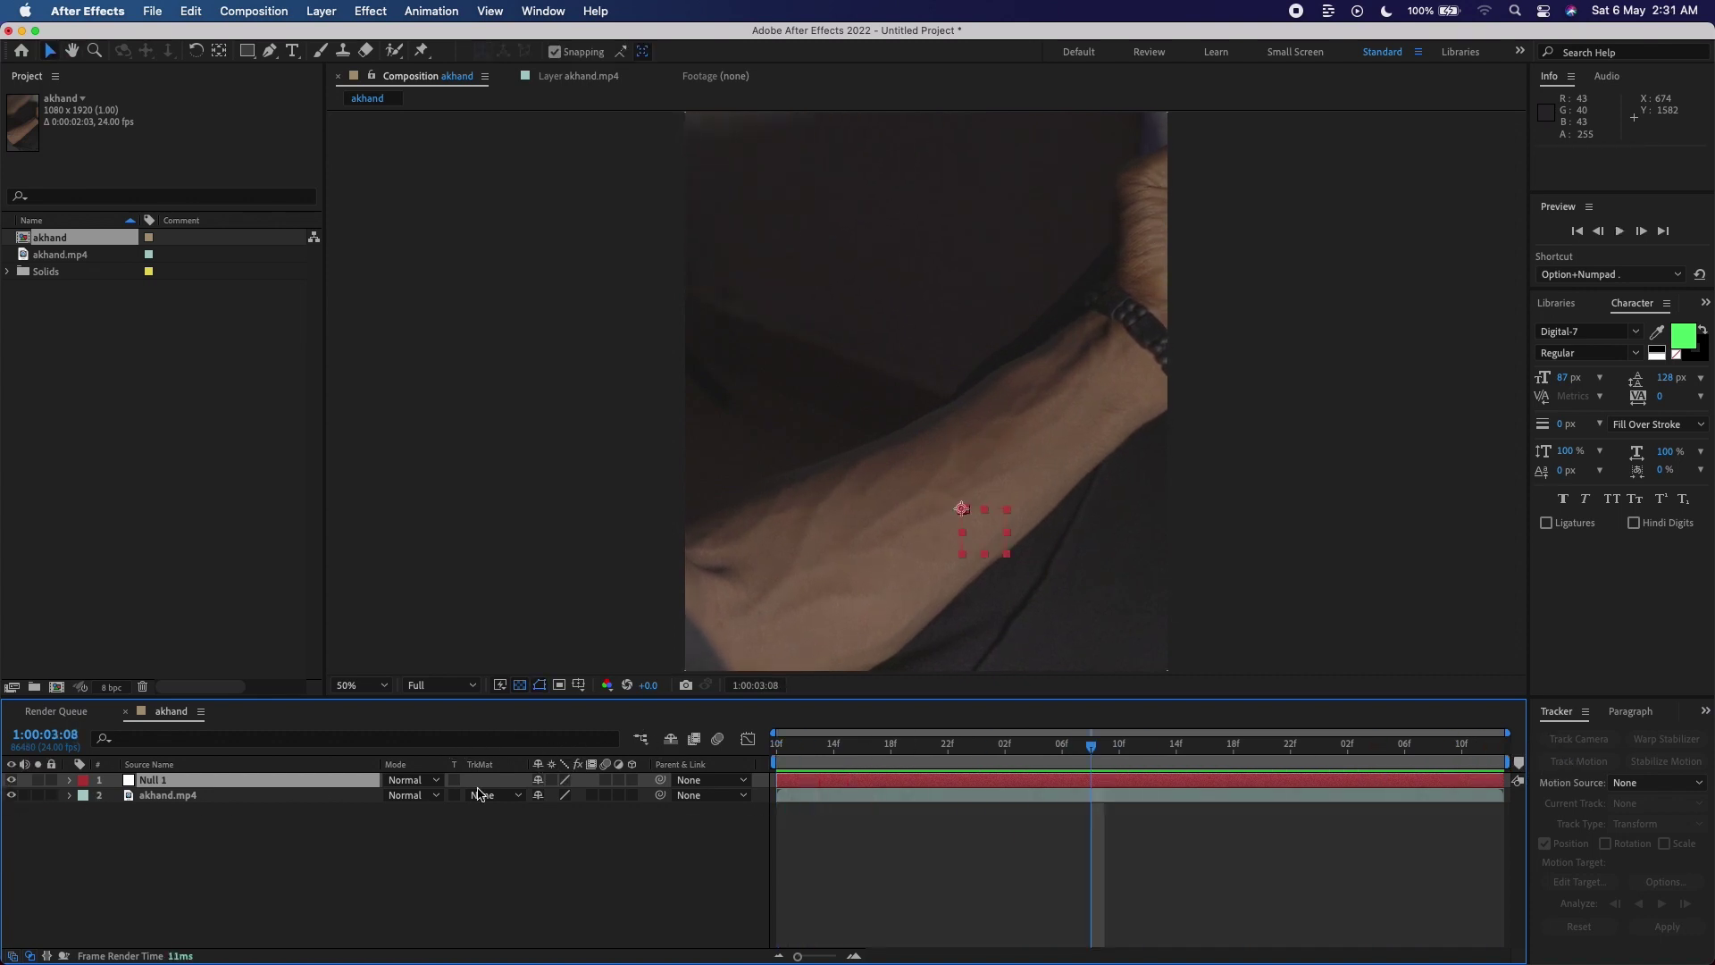
left_click_drag(899, 748, 777, 751)
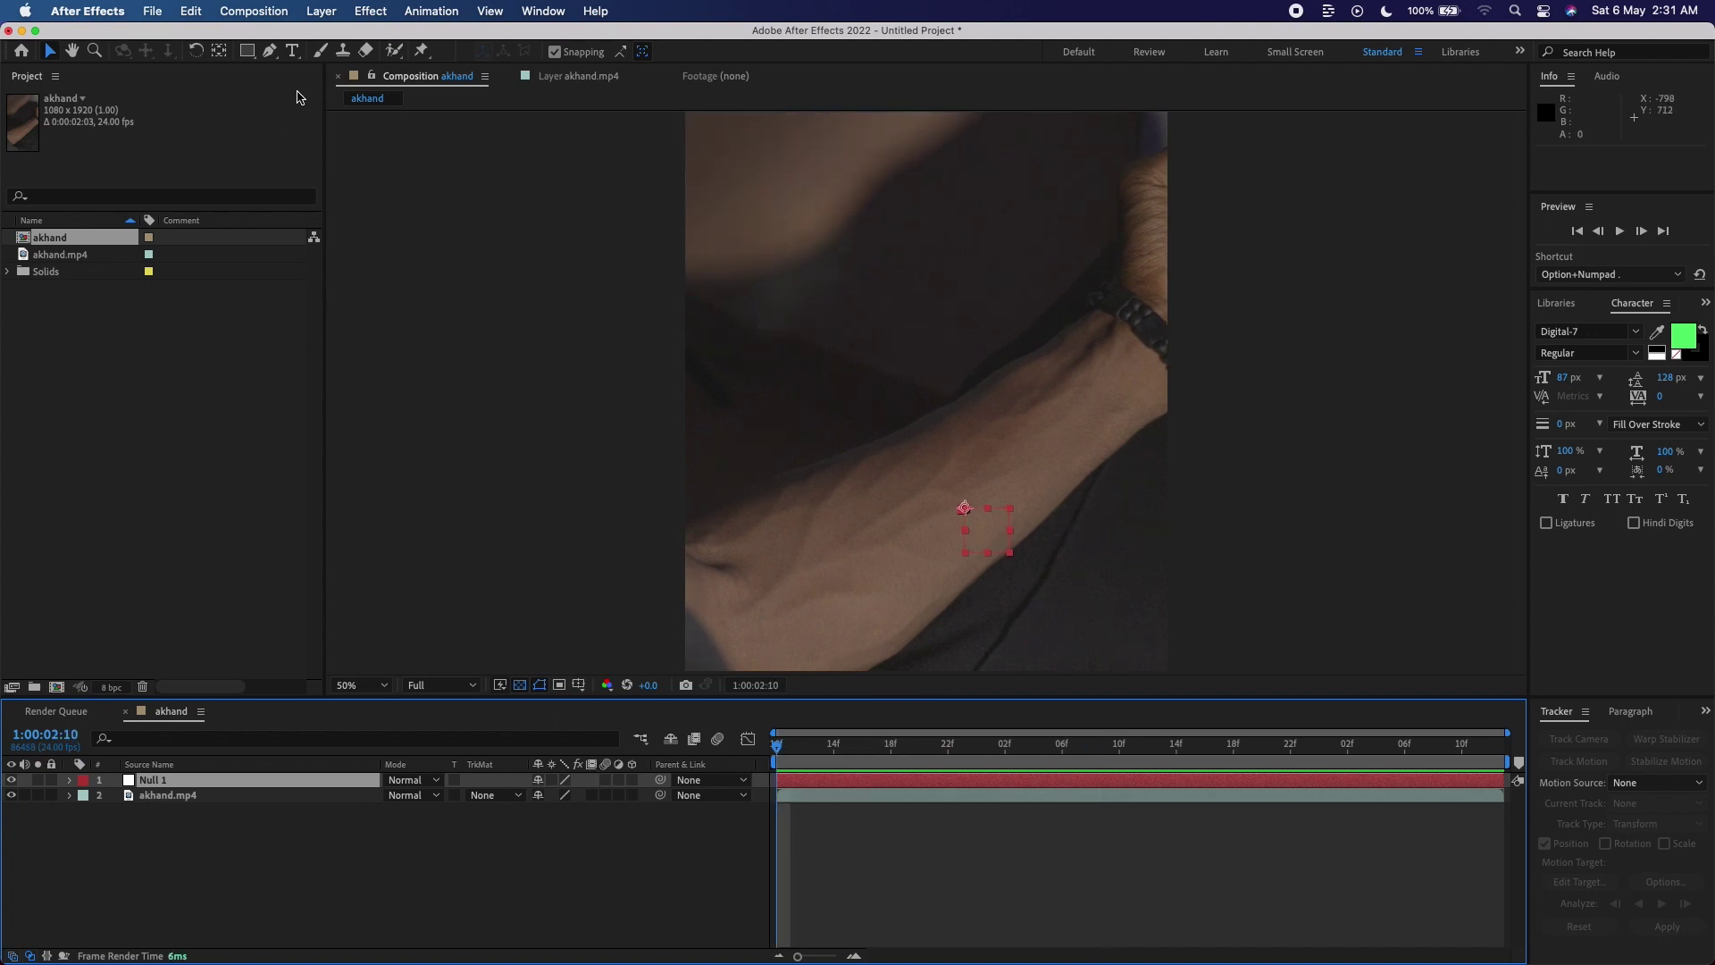
Create a green Digital-7 text layer reading 00:00:00:12 on the forearm.
left_click(293, 50)
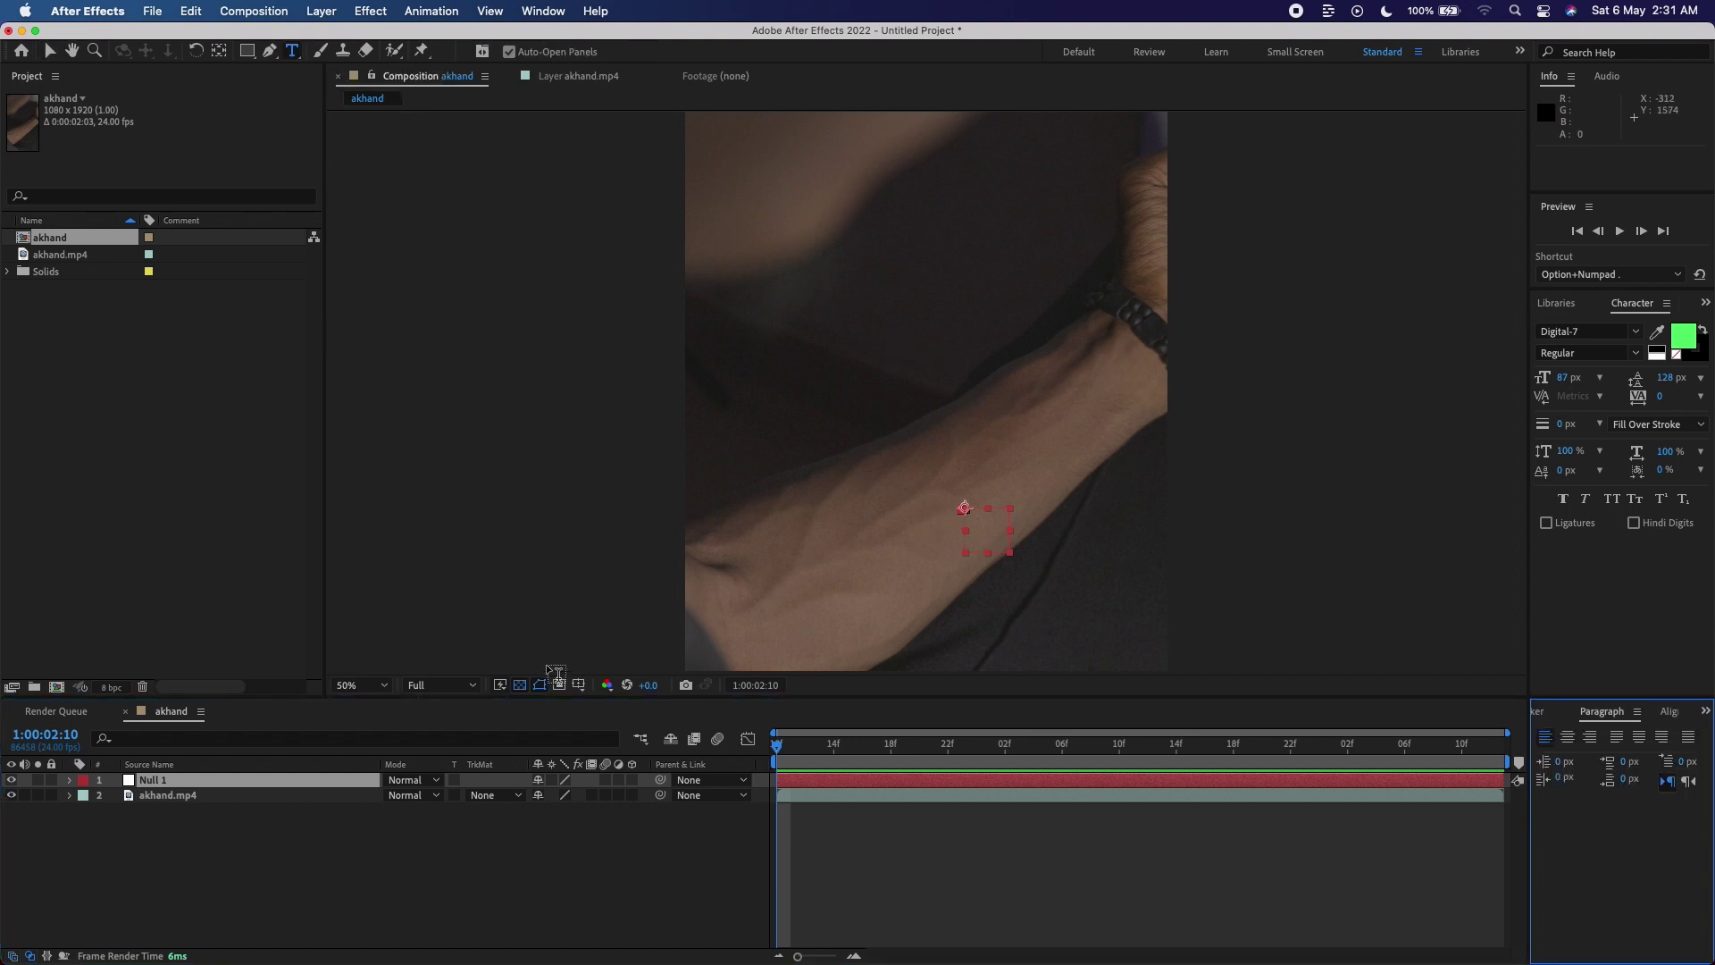
left_click(848, 541)
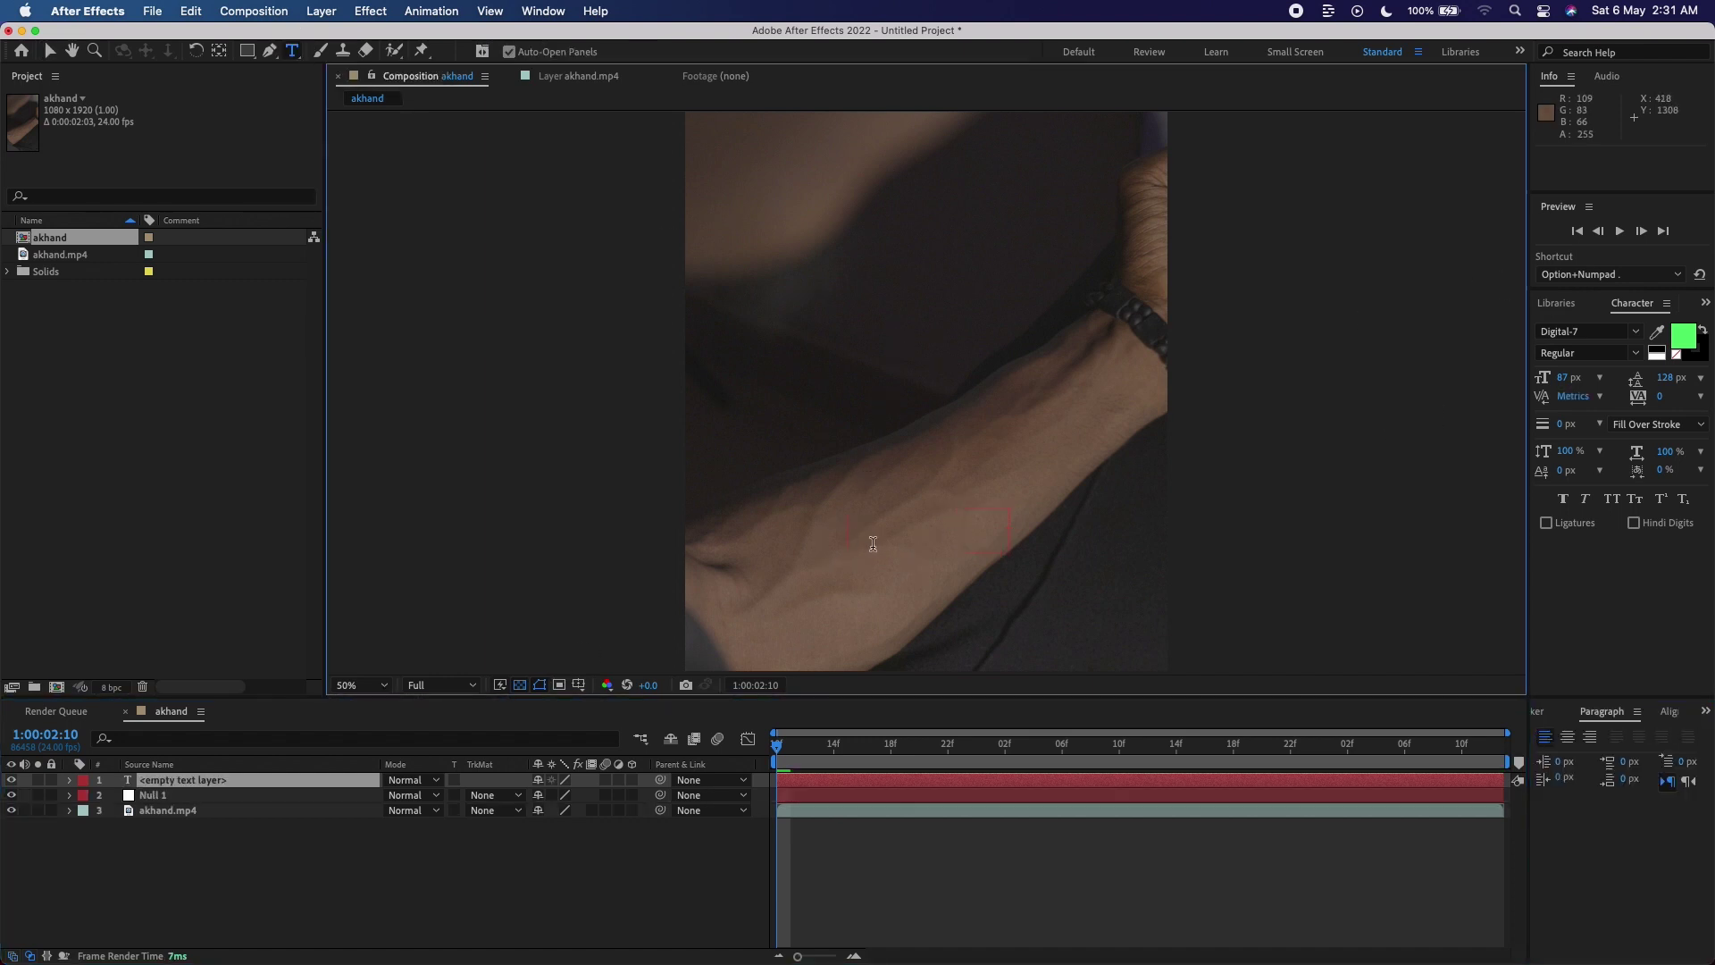
type("00")
key("BackSpace")
type("00")
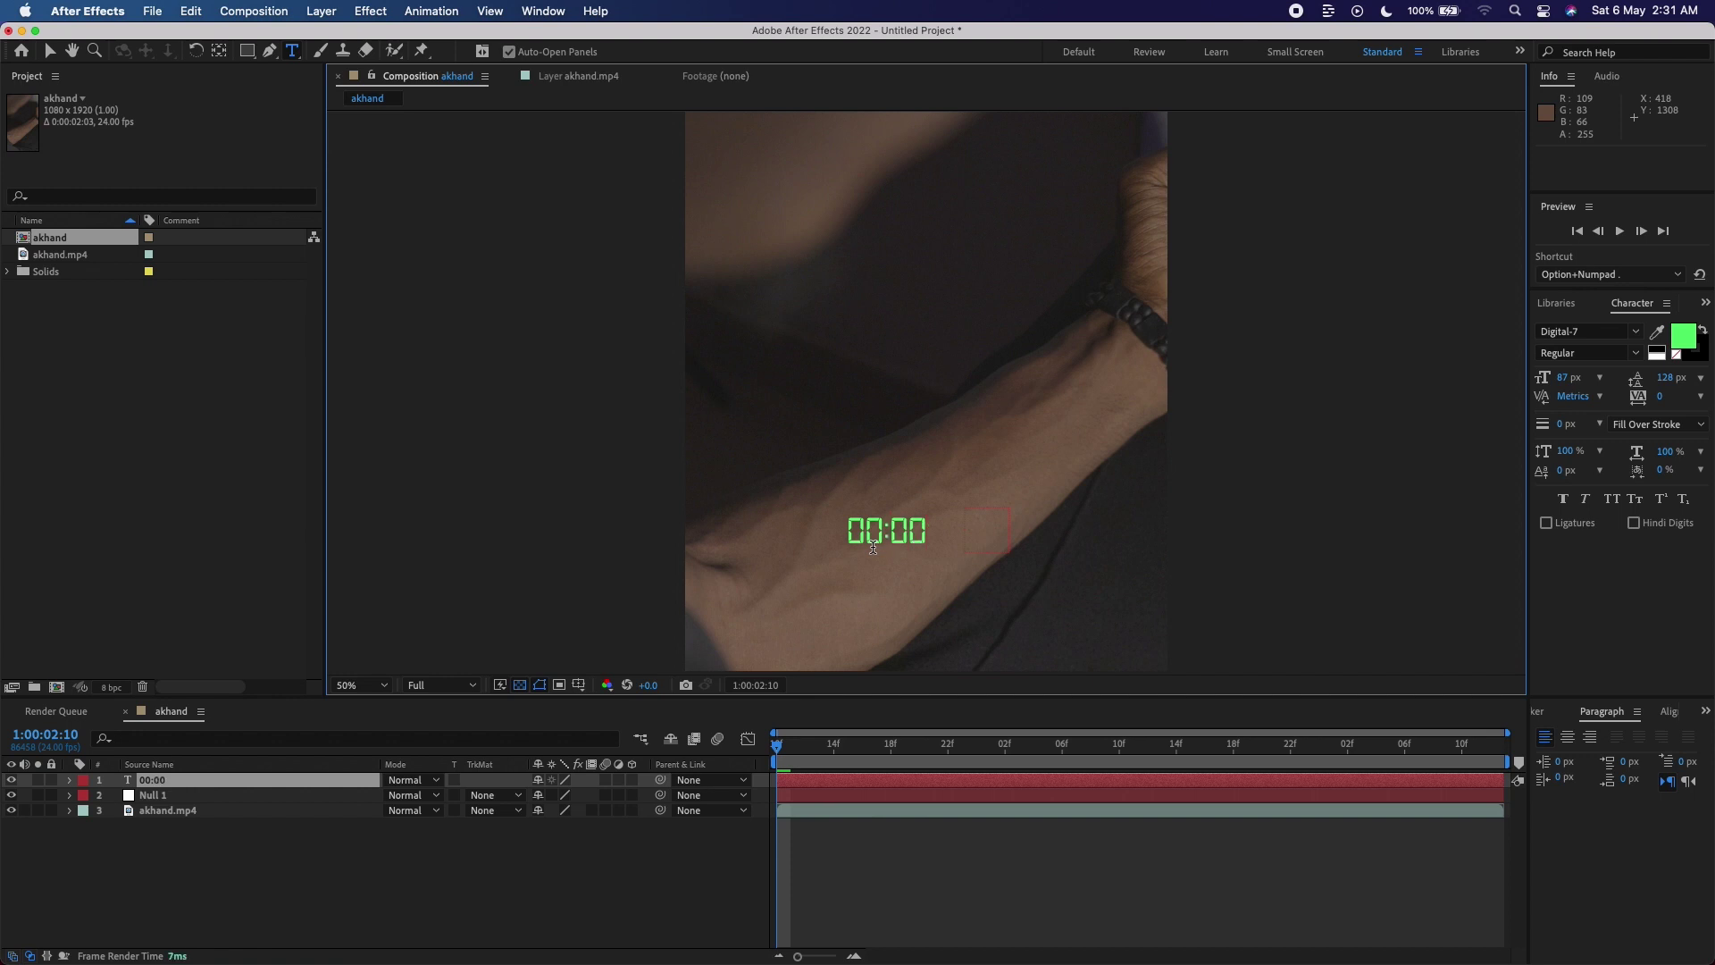
type(":00:12")
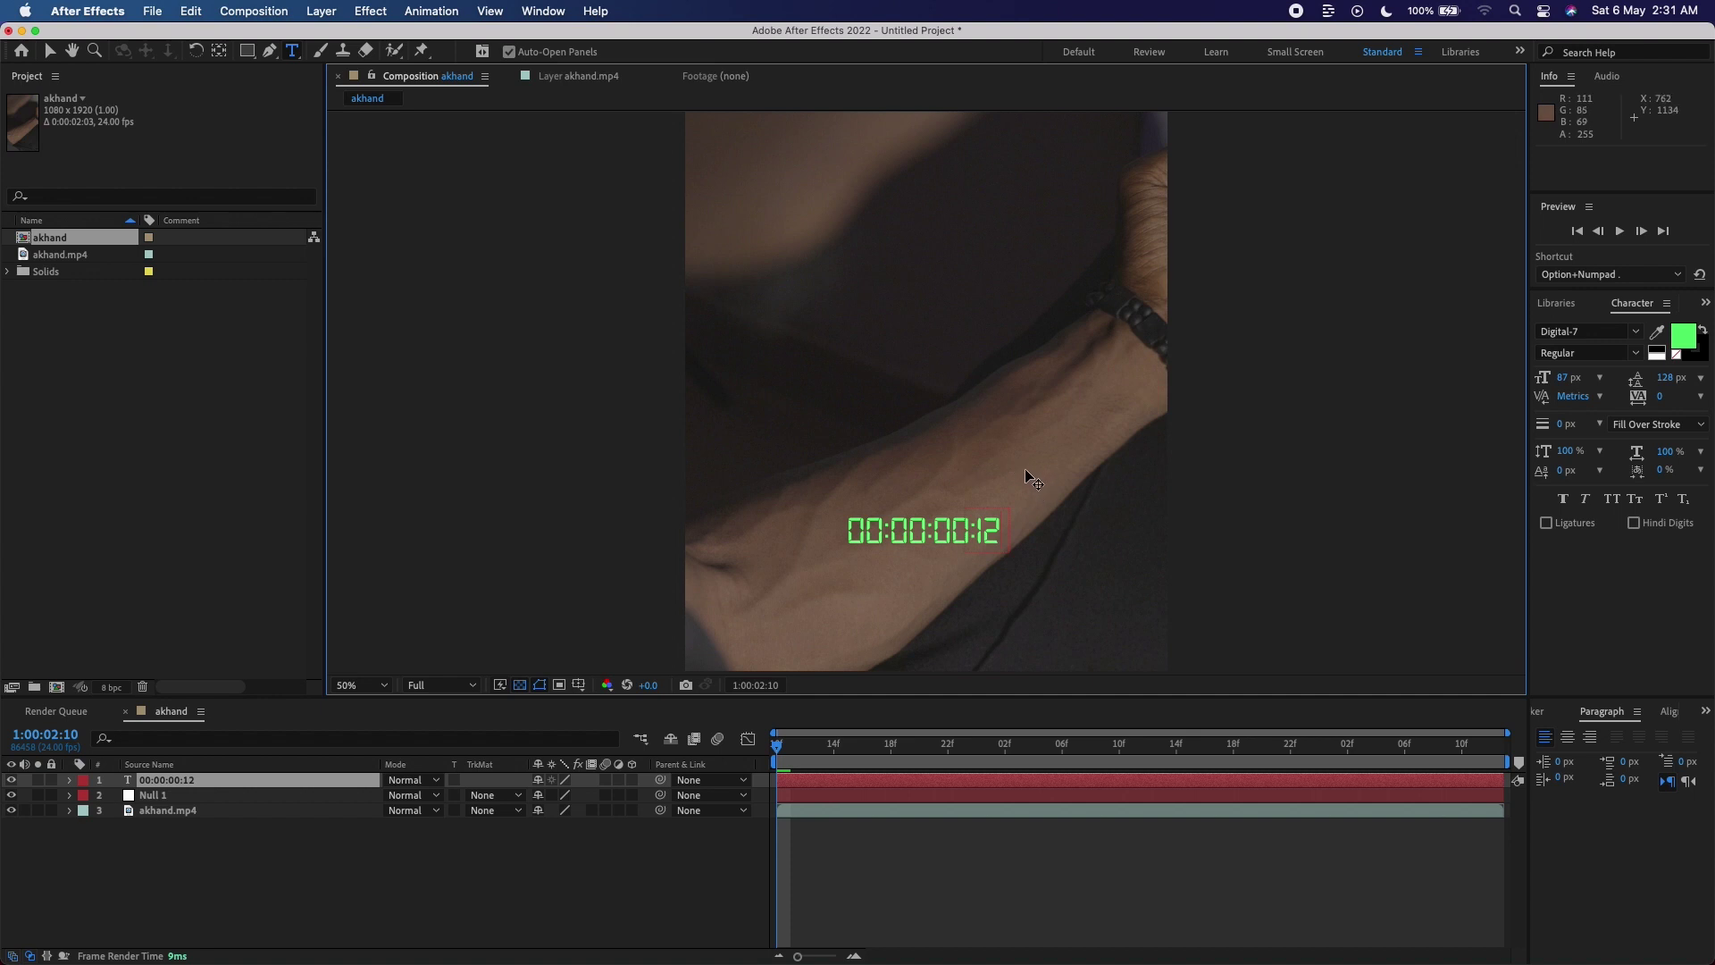
left_click(285, 783)
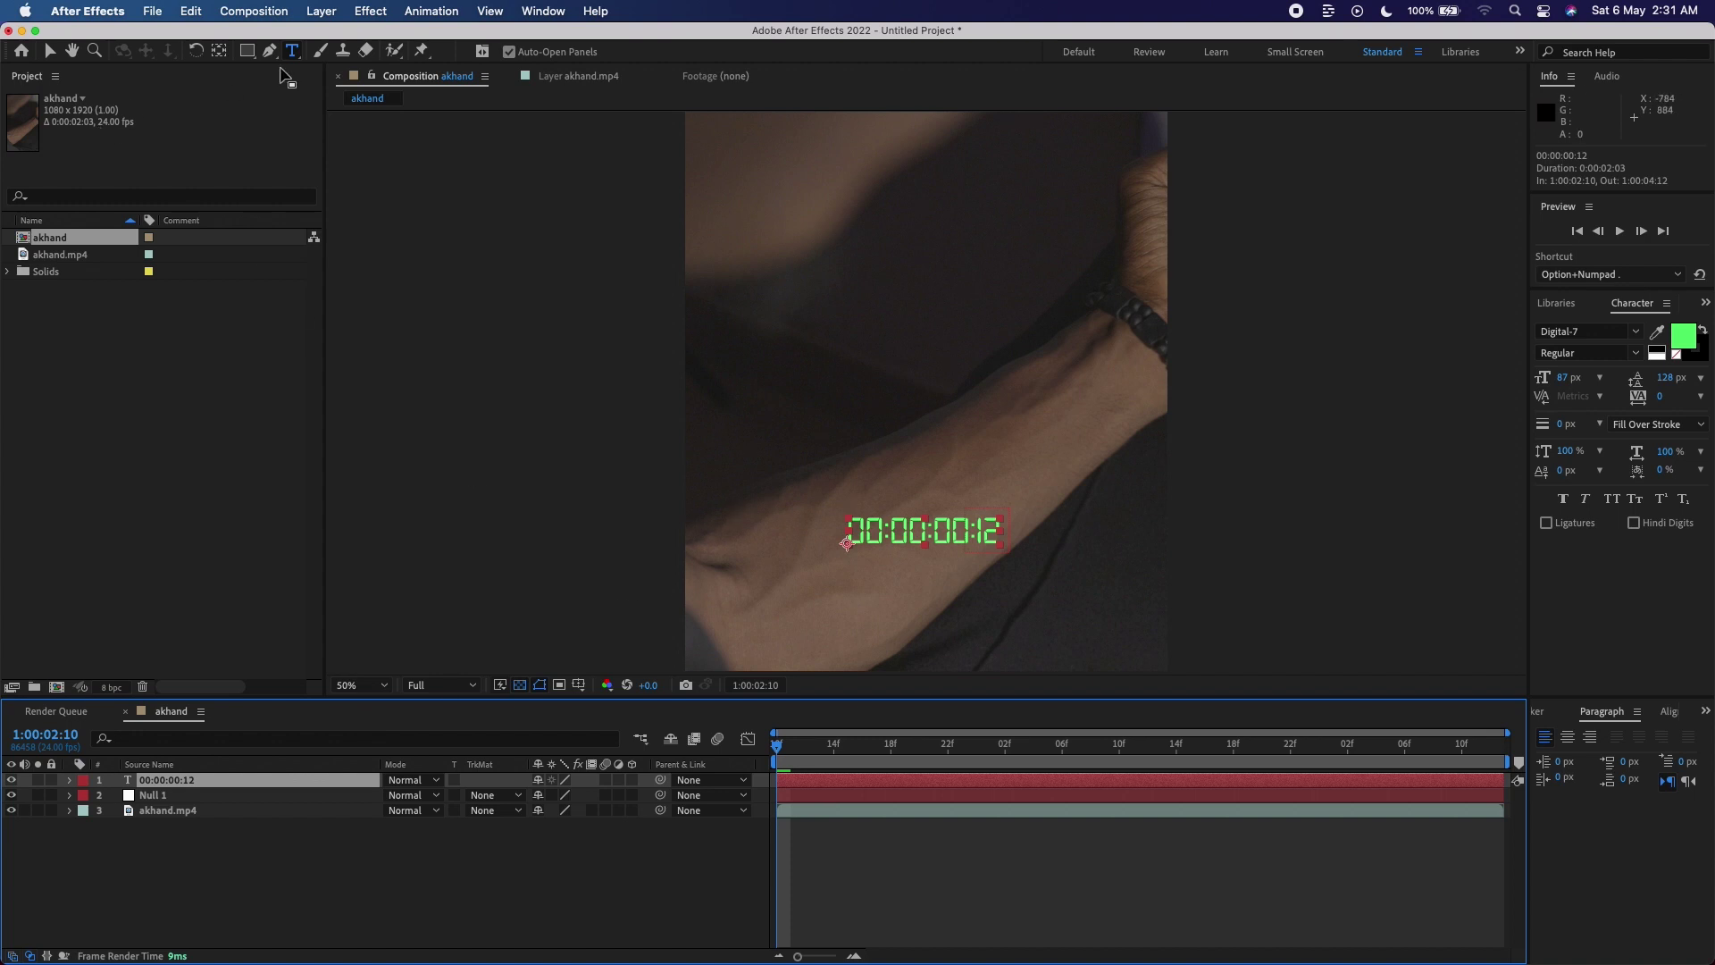
left_click(222, 51)
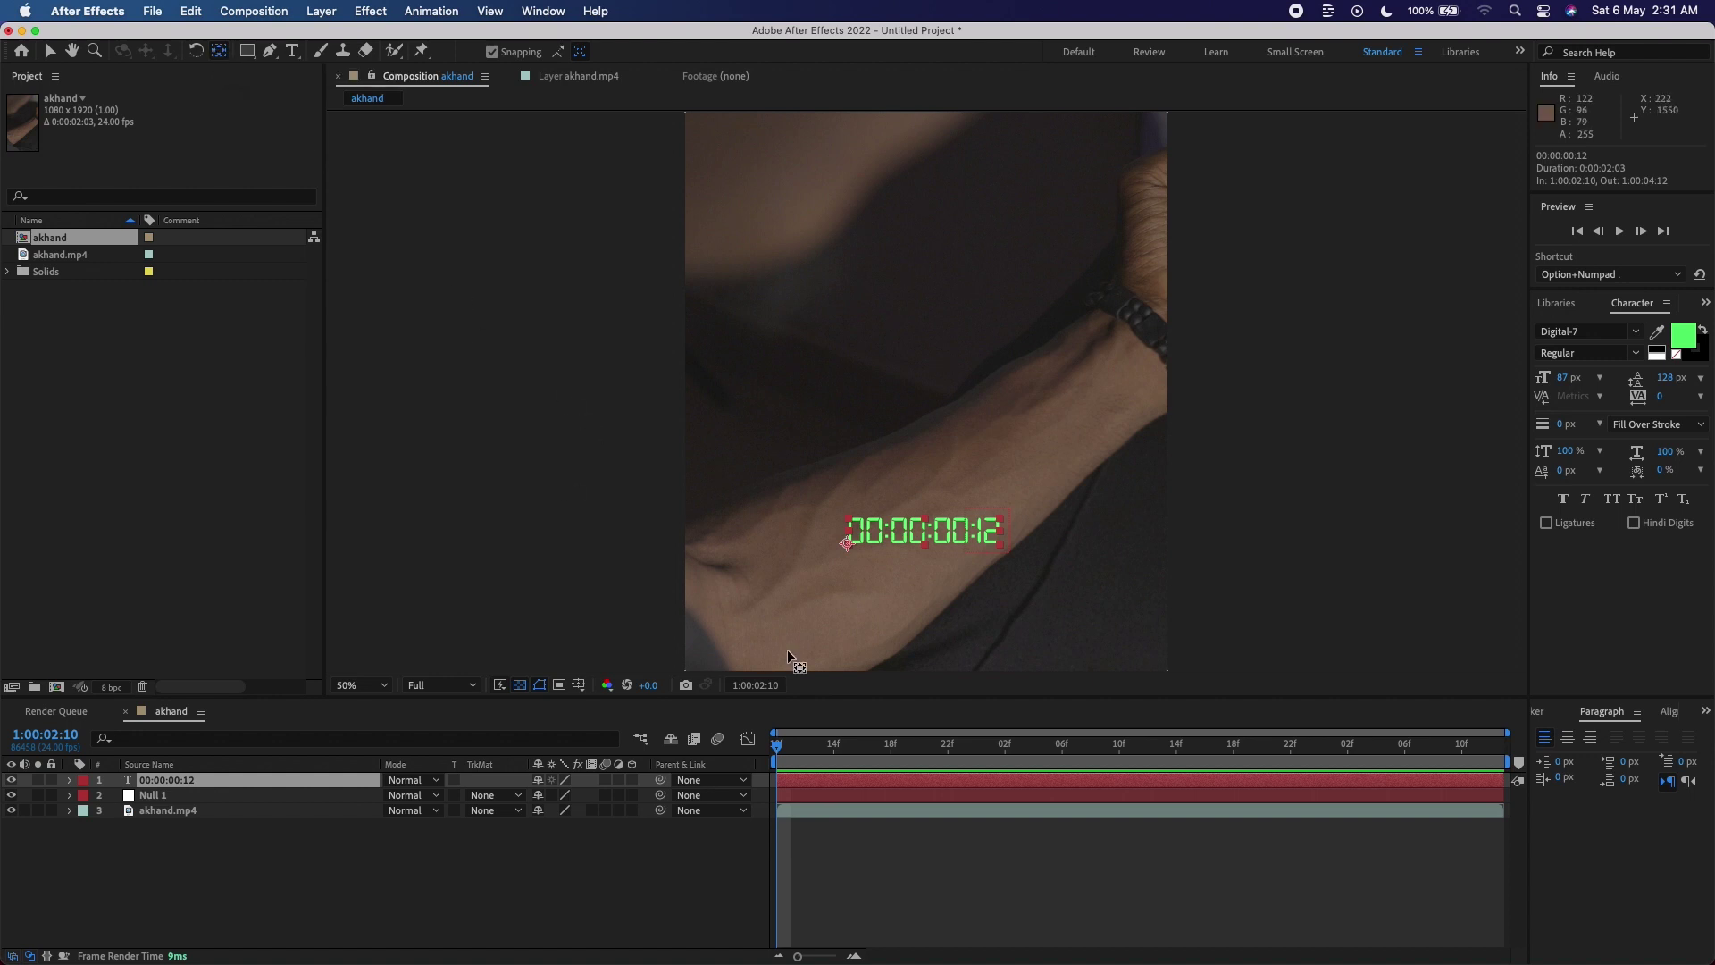
Centre the timecode's anchor, rotate it to −36° and move it up the forearm.
left_click_drag(845, 543, 926, 531)
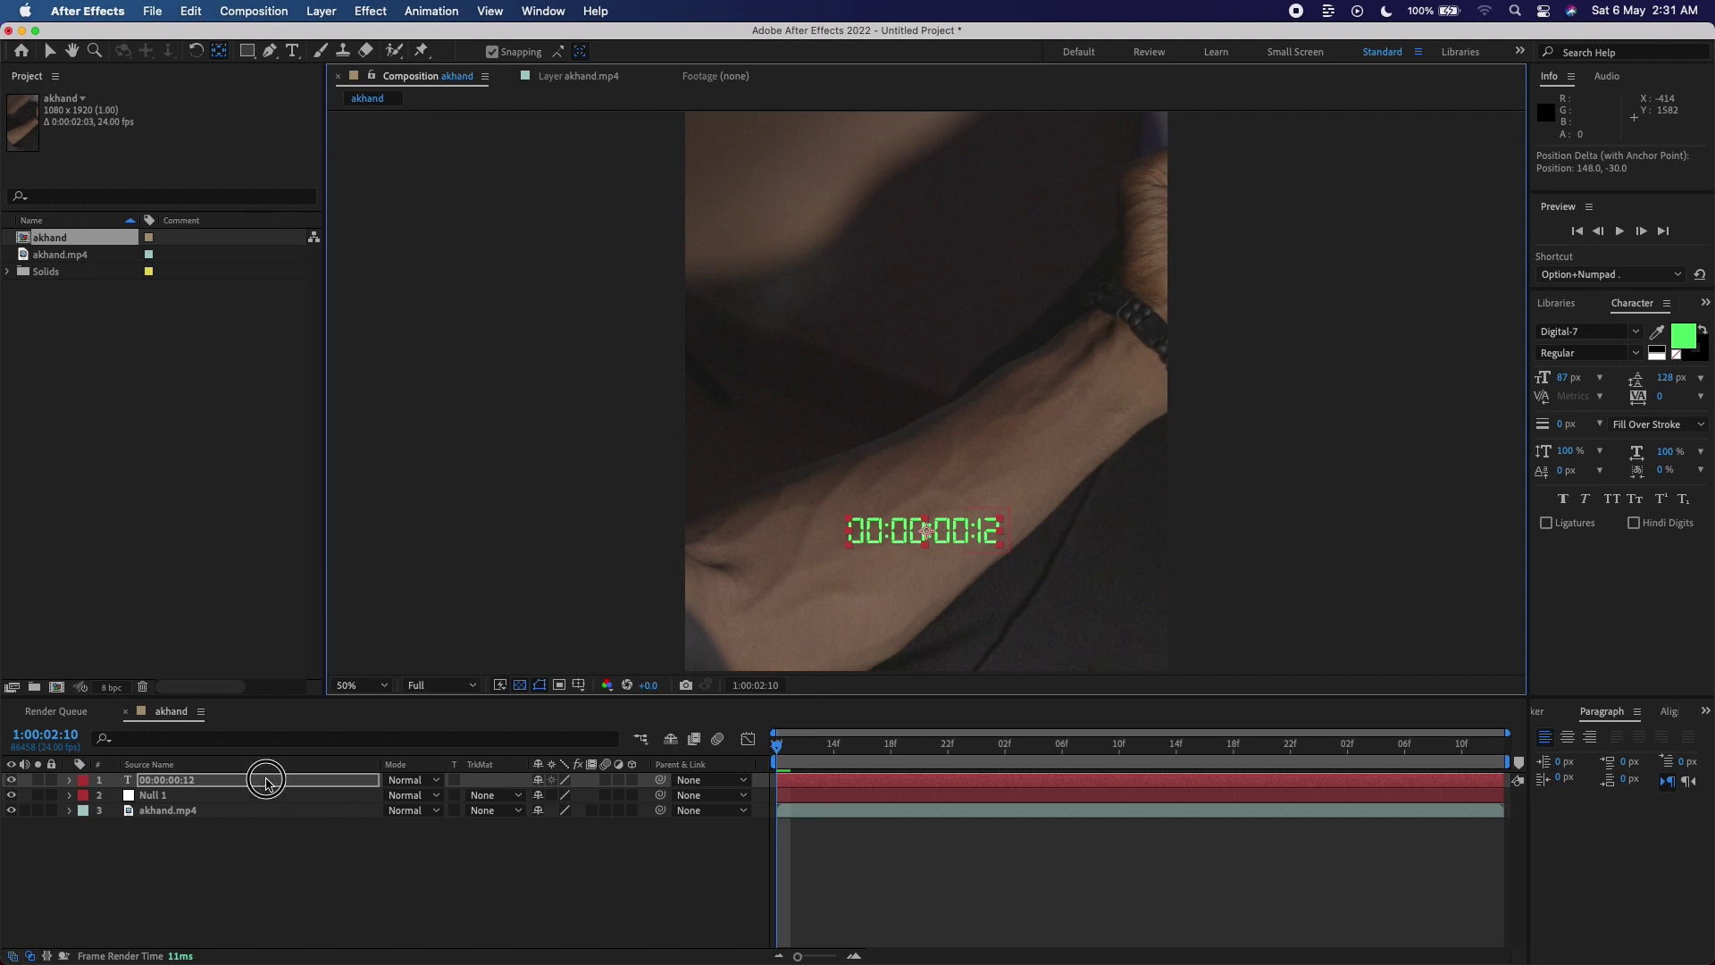
left_click(268, 782)
key("r")
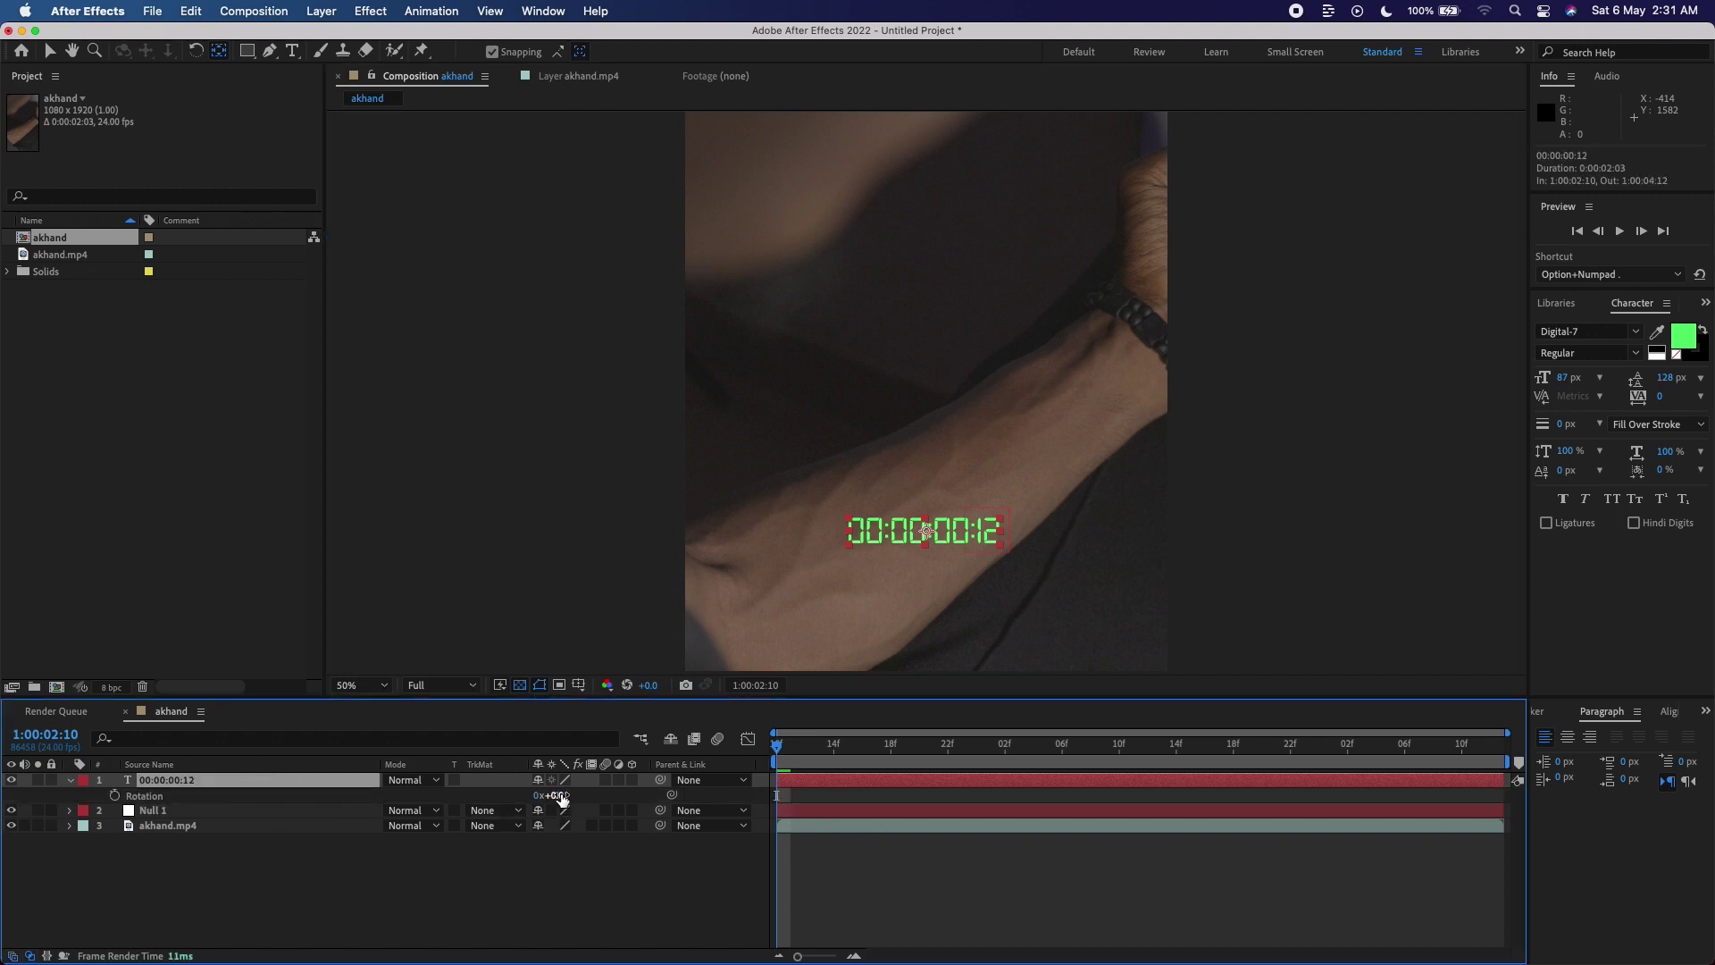
left_click_drag(561, 798, 533, 793)
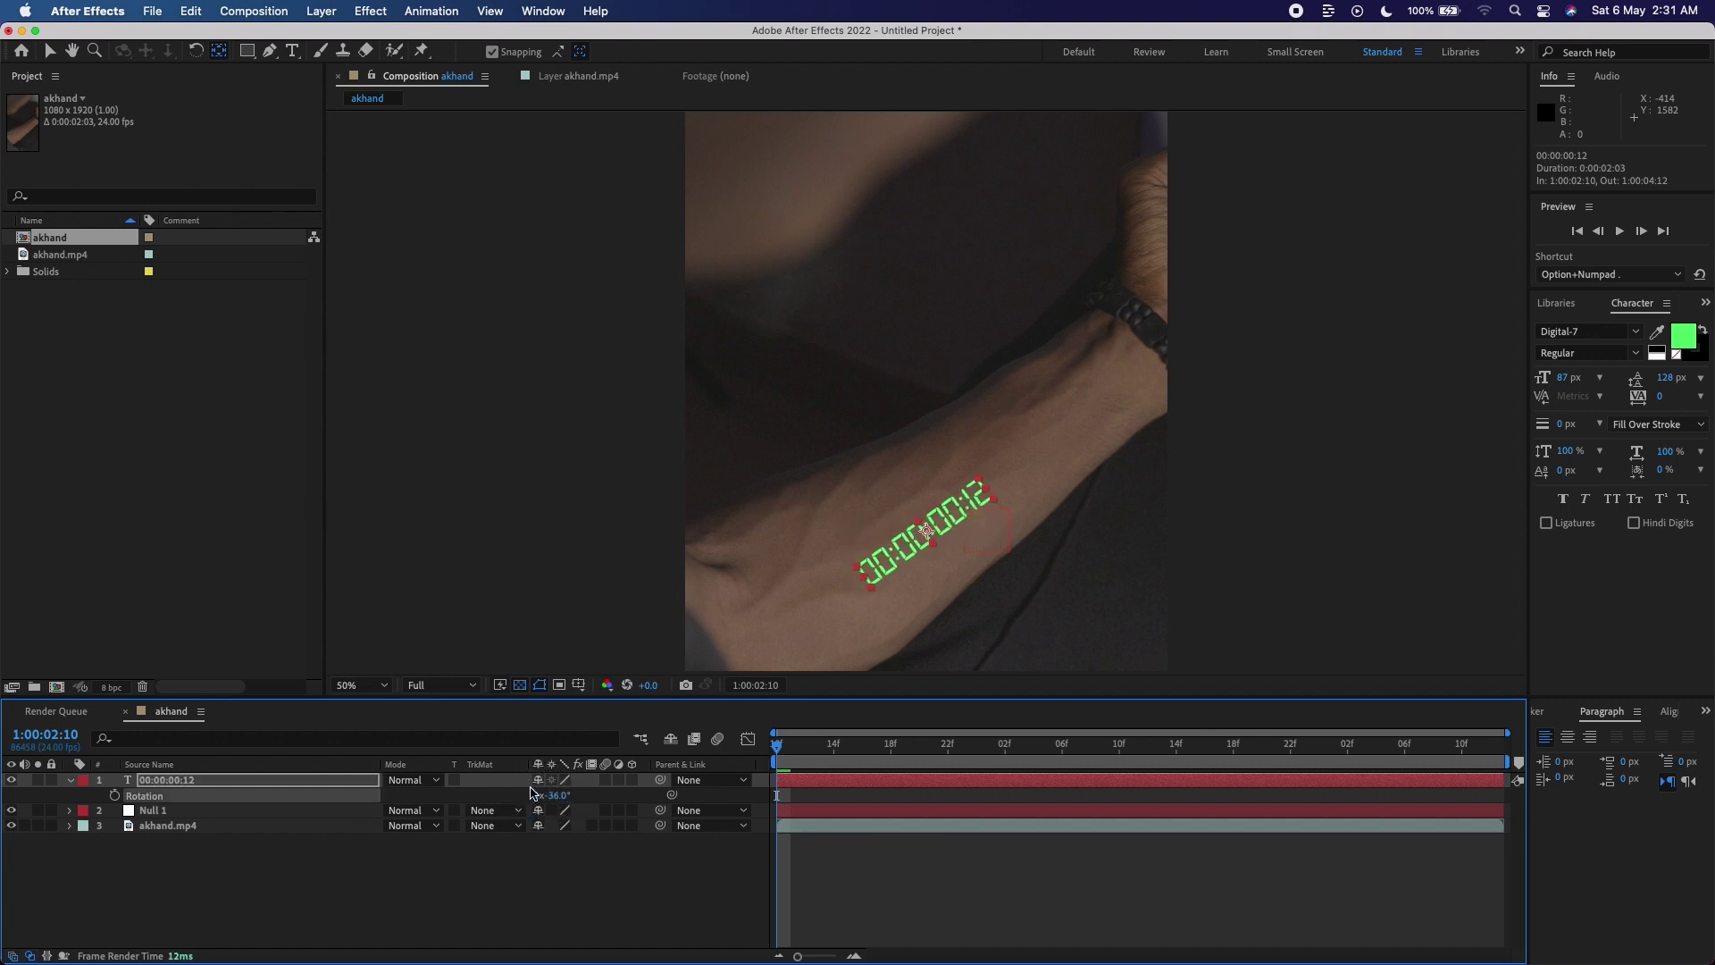
left_click(52, 52)
left_click_drag(900, 559, 939, 503)
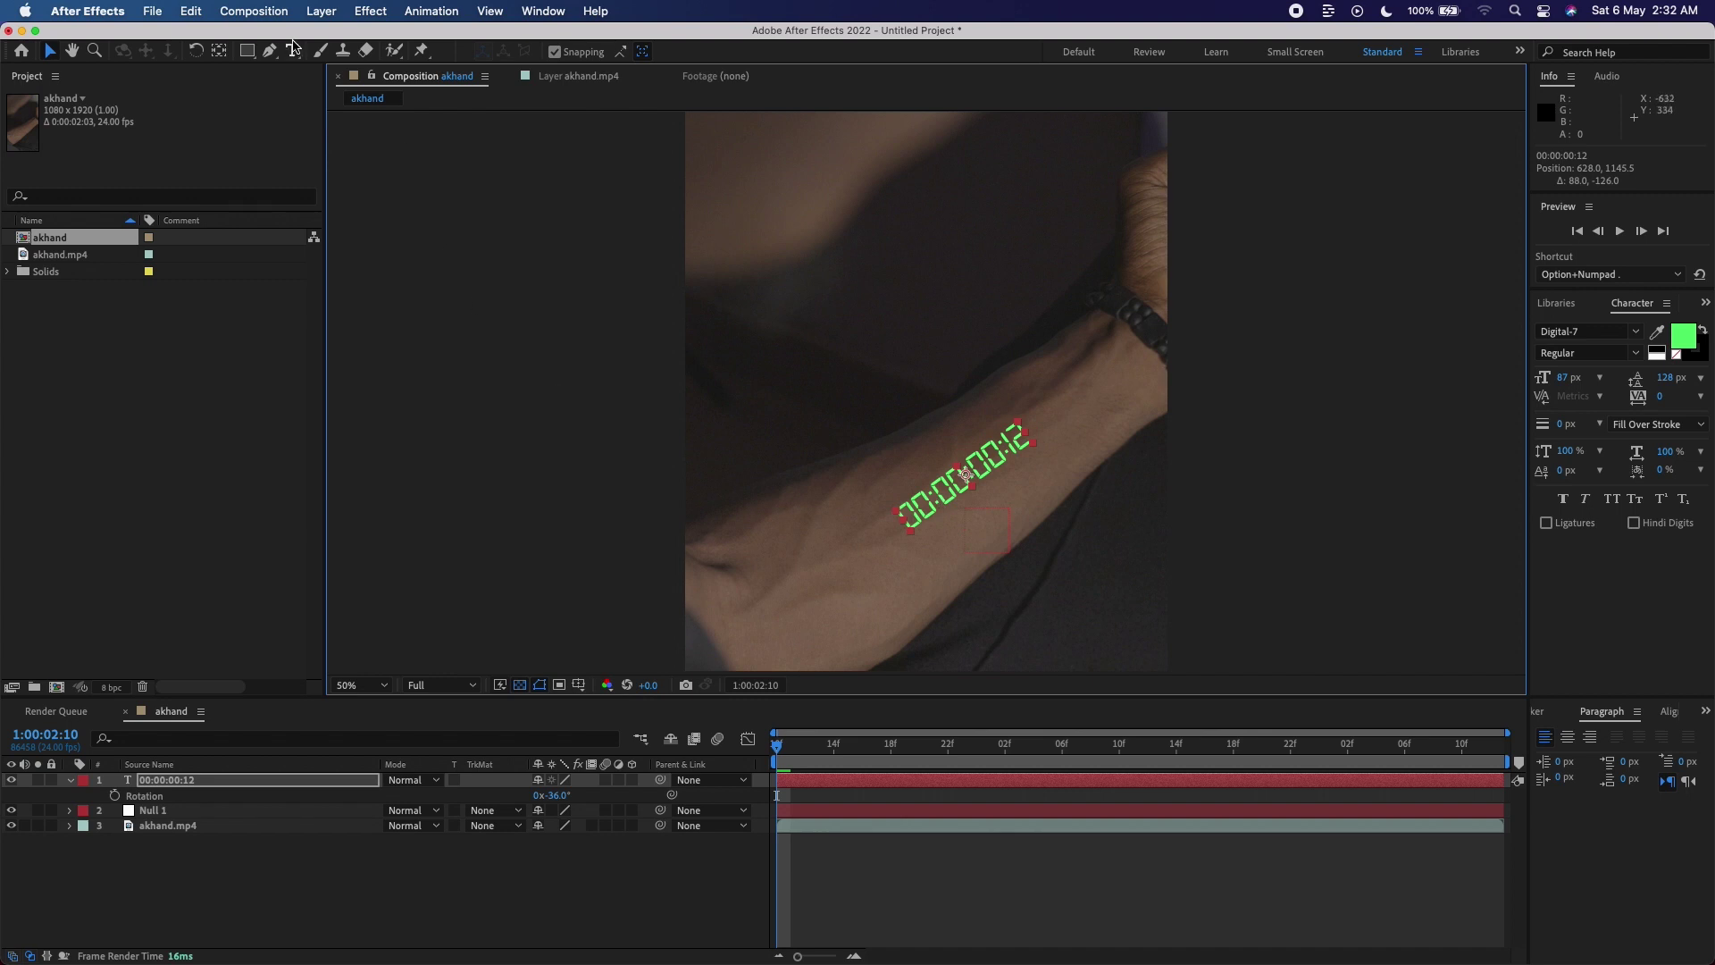
Insert '00:' at the start so the timecode reads 00:00:00:00:12.
left_click(293, 51)
left_click(921, 518)
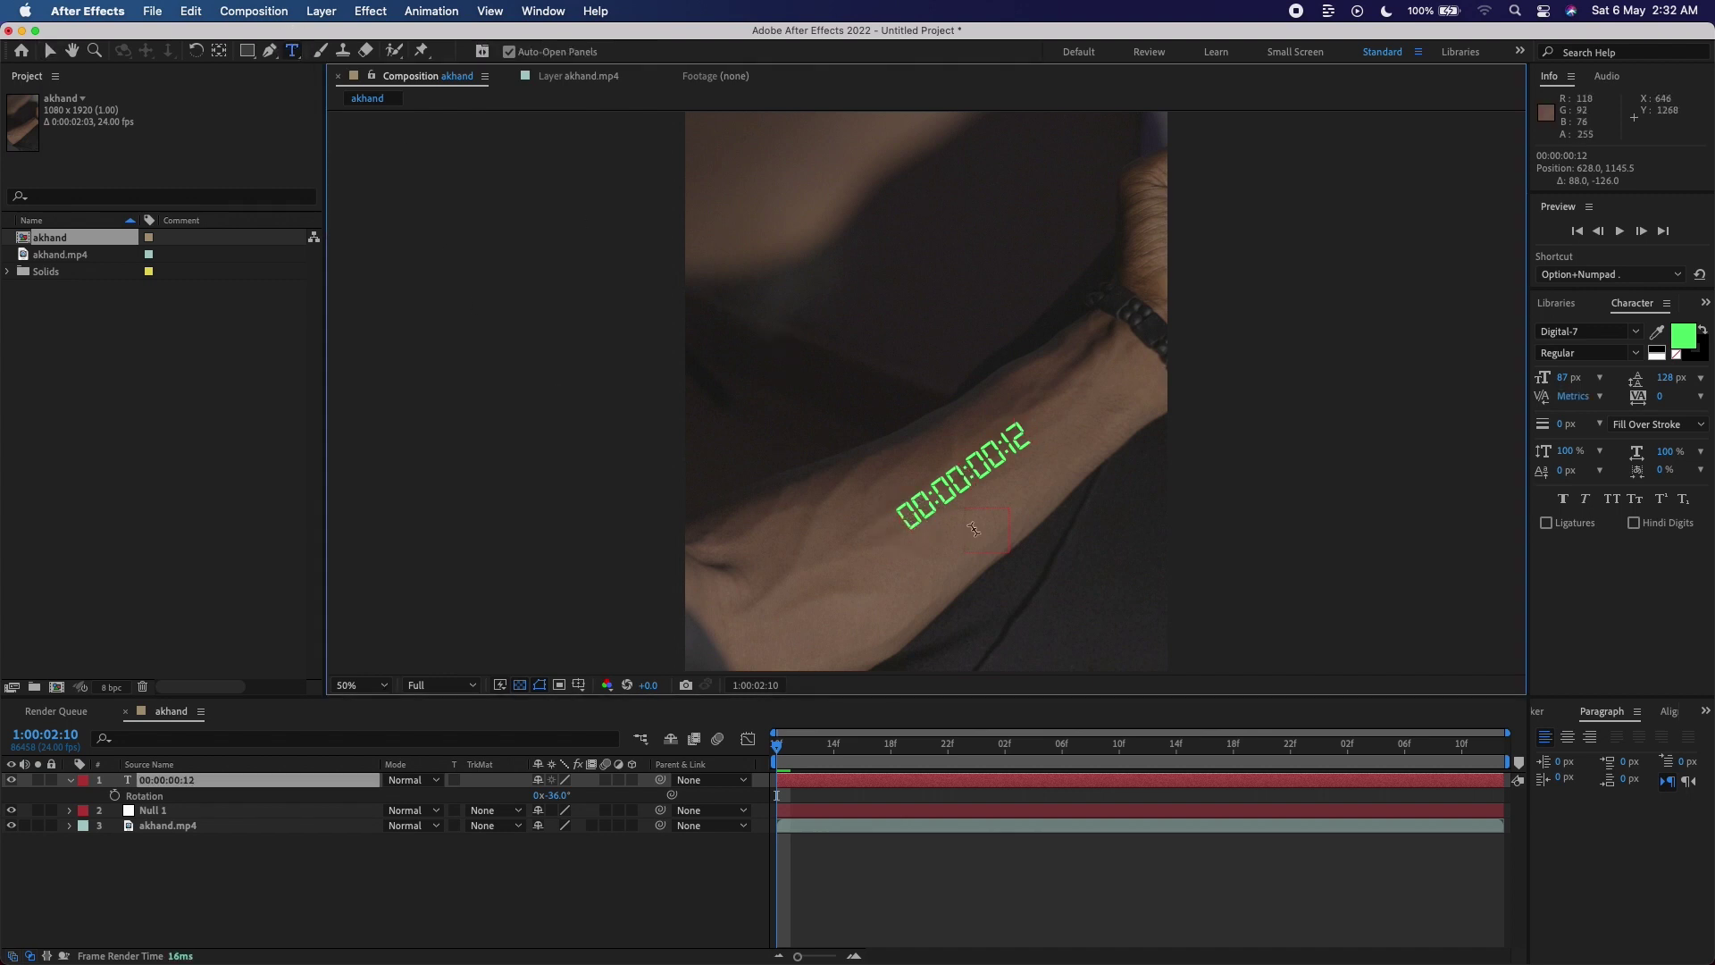
type("00")
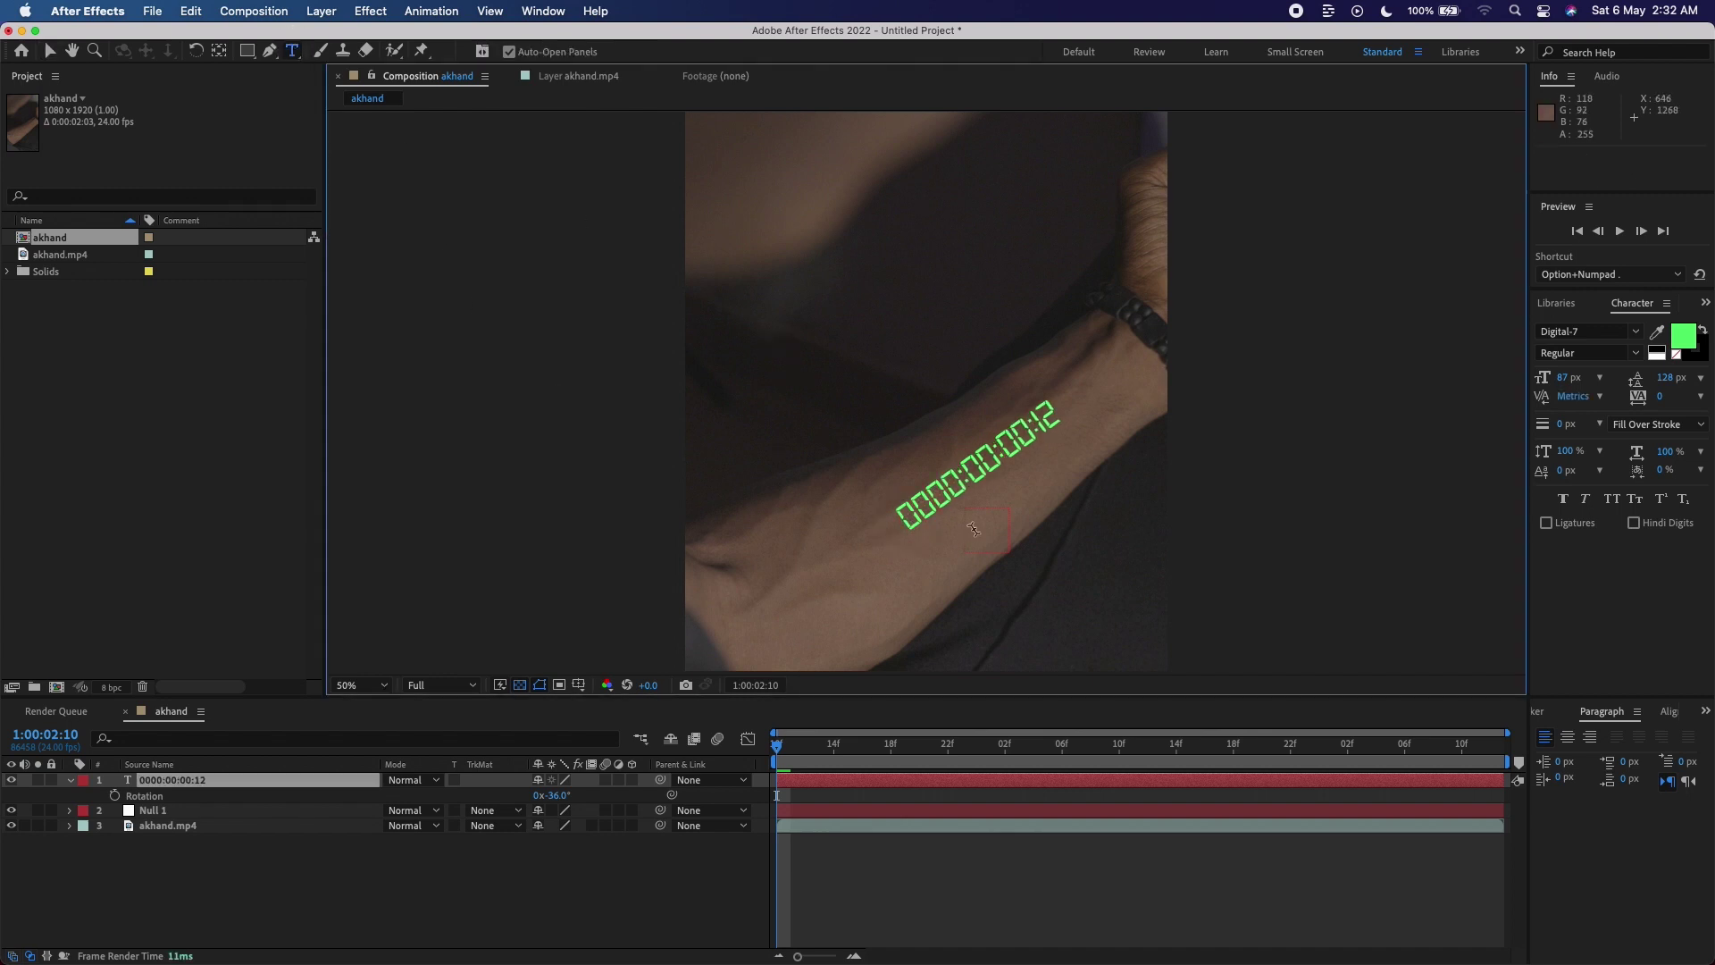
type(":")
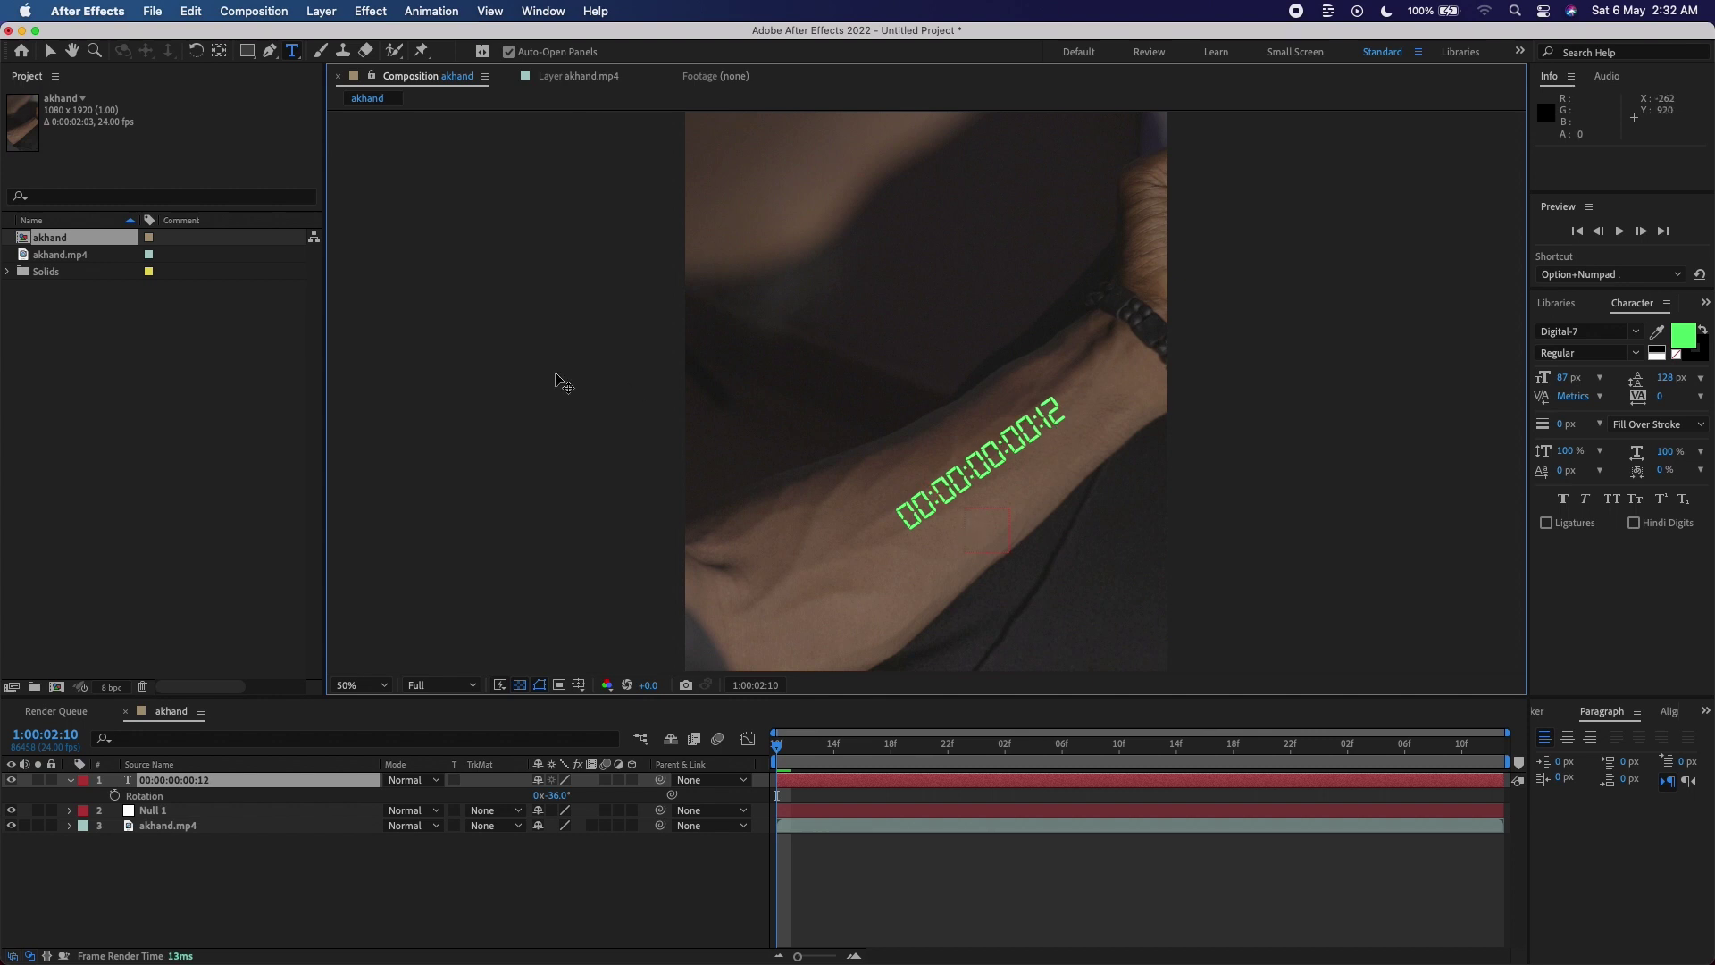
left_click(51, 61)
Move the timecode down-left, set its rotation to −34° and preview the playback.
left_click_drag(1024, 437, 994, 470)
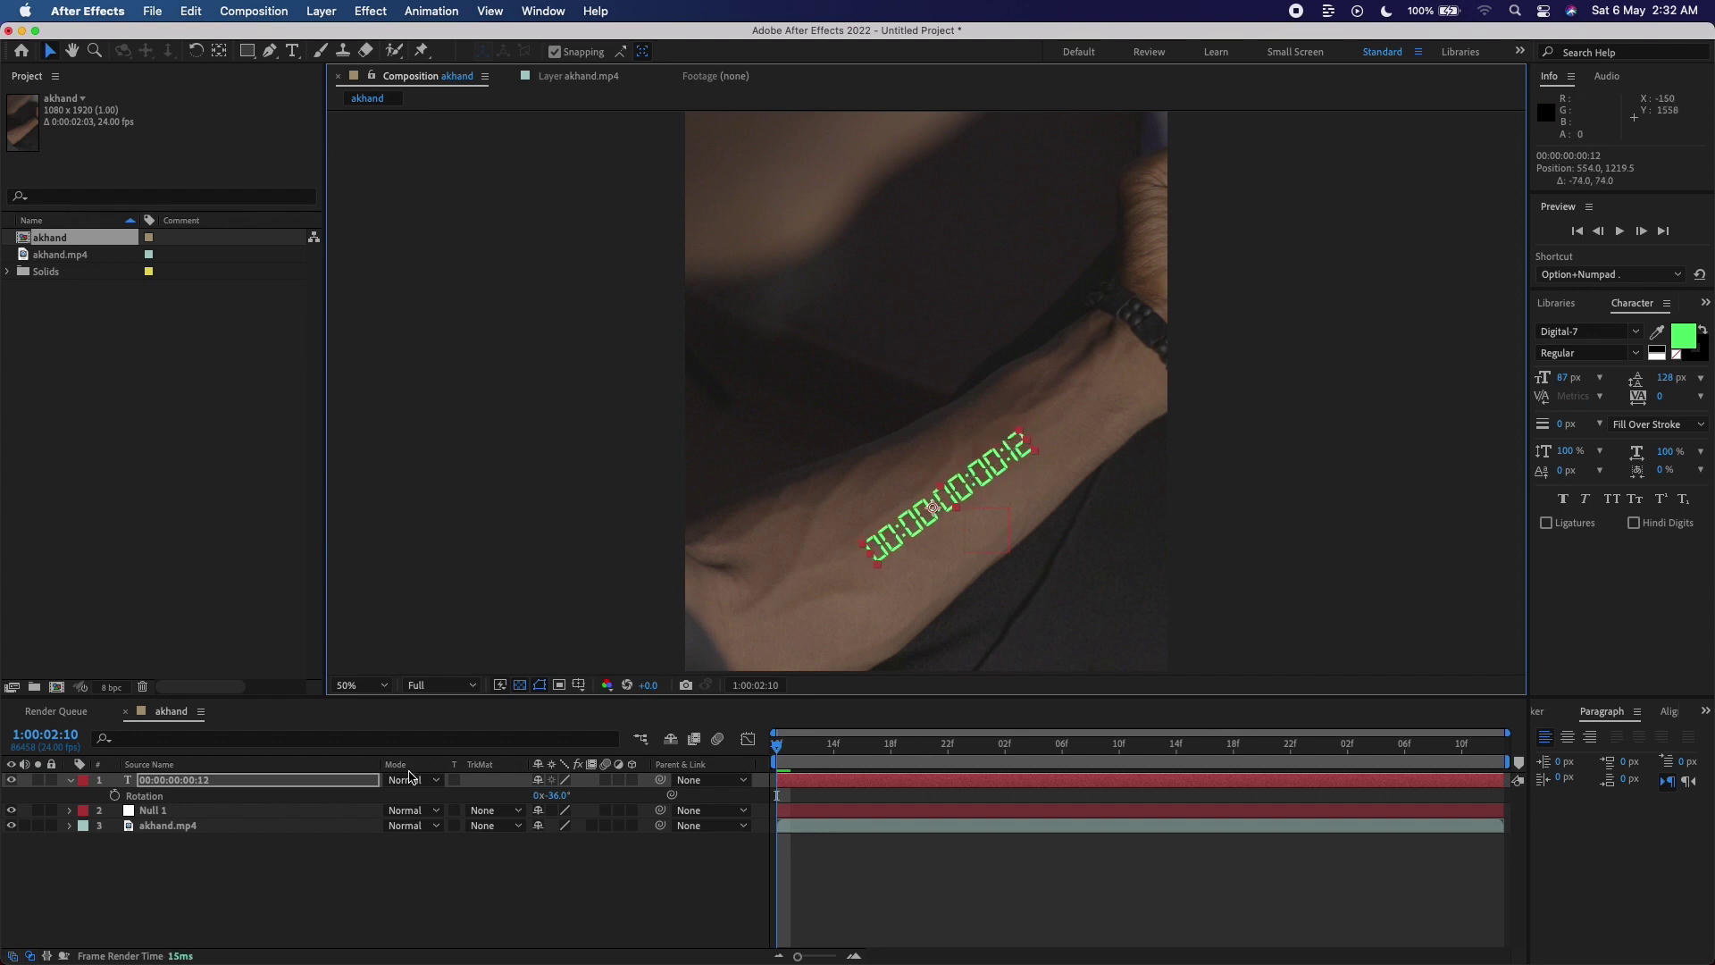
left_click_drag(551, 795, 558, 796)
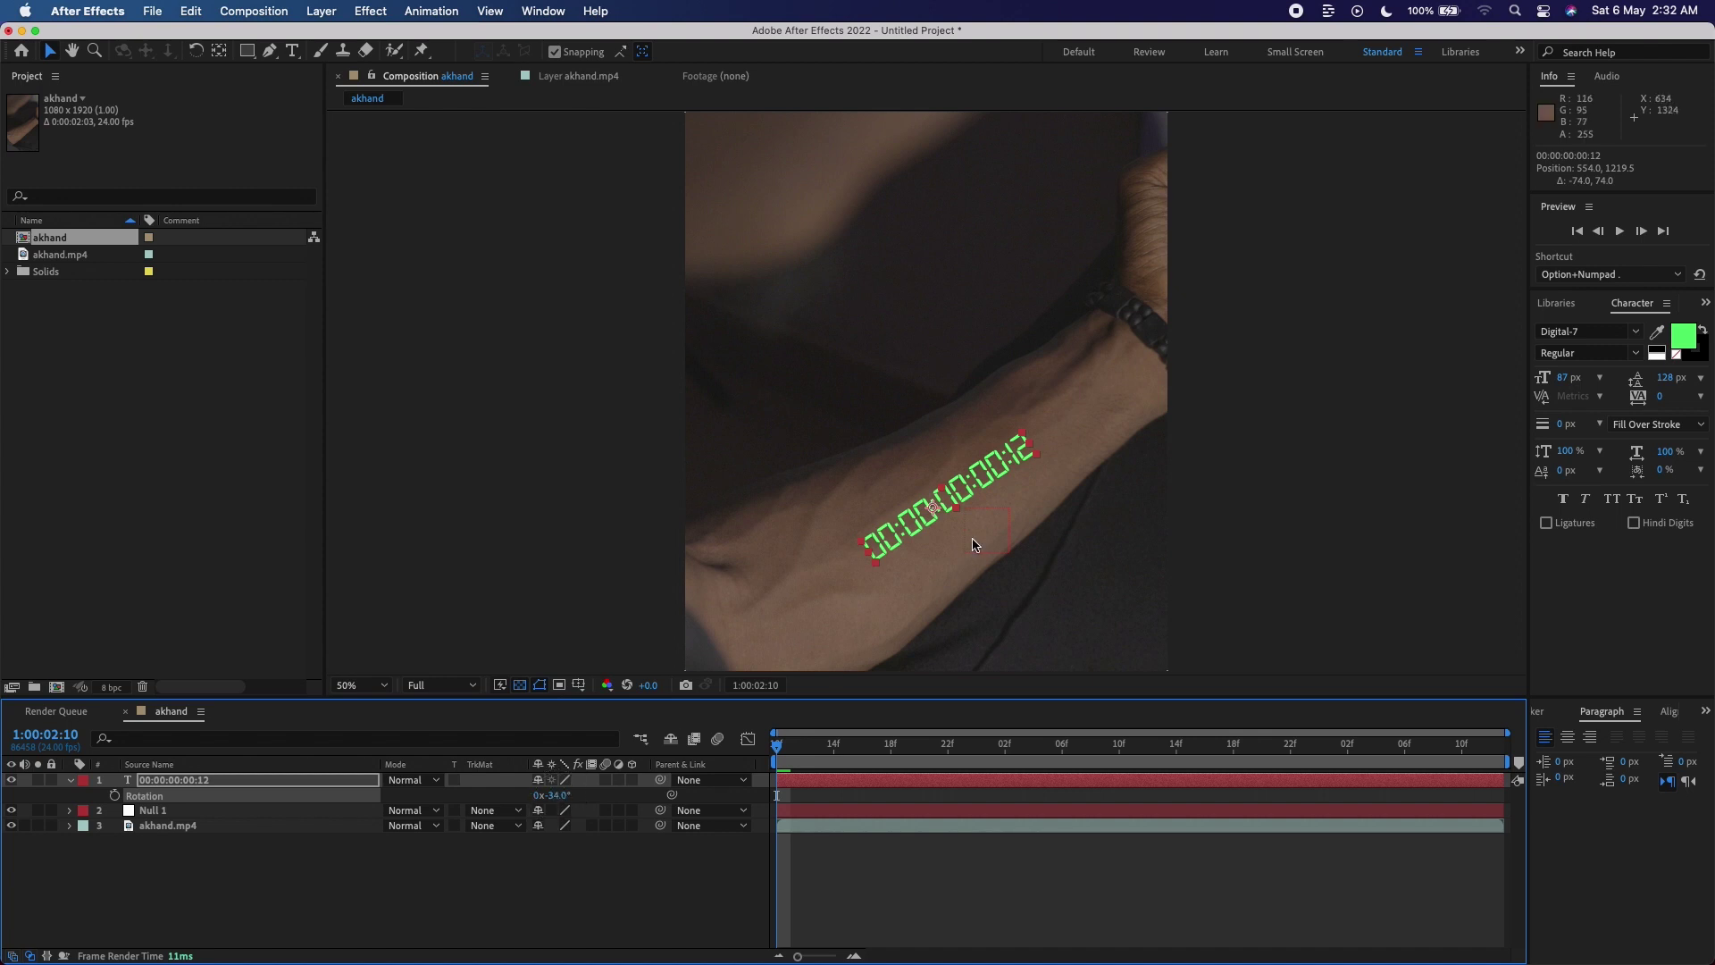
key("space")
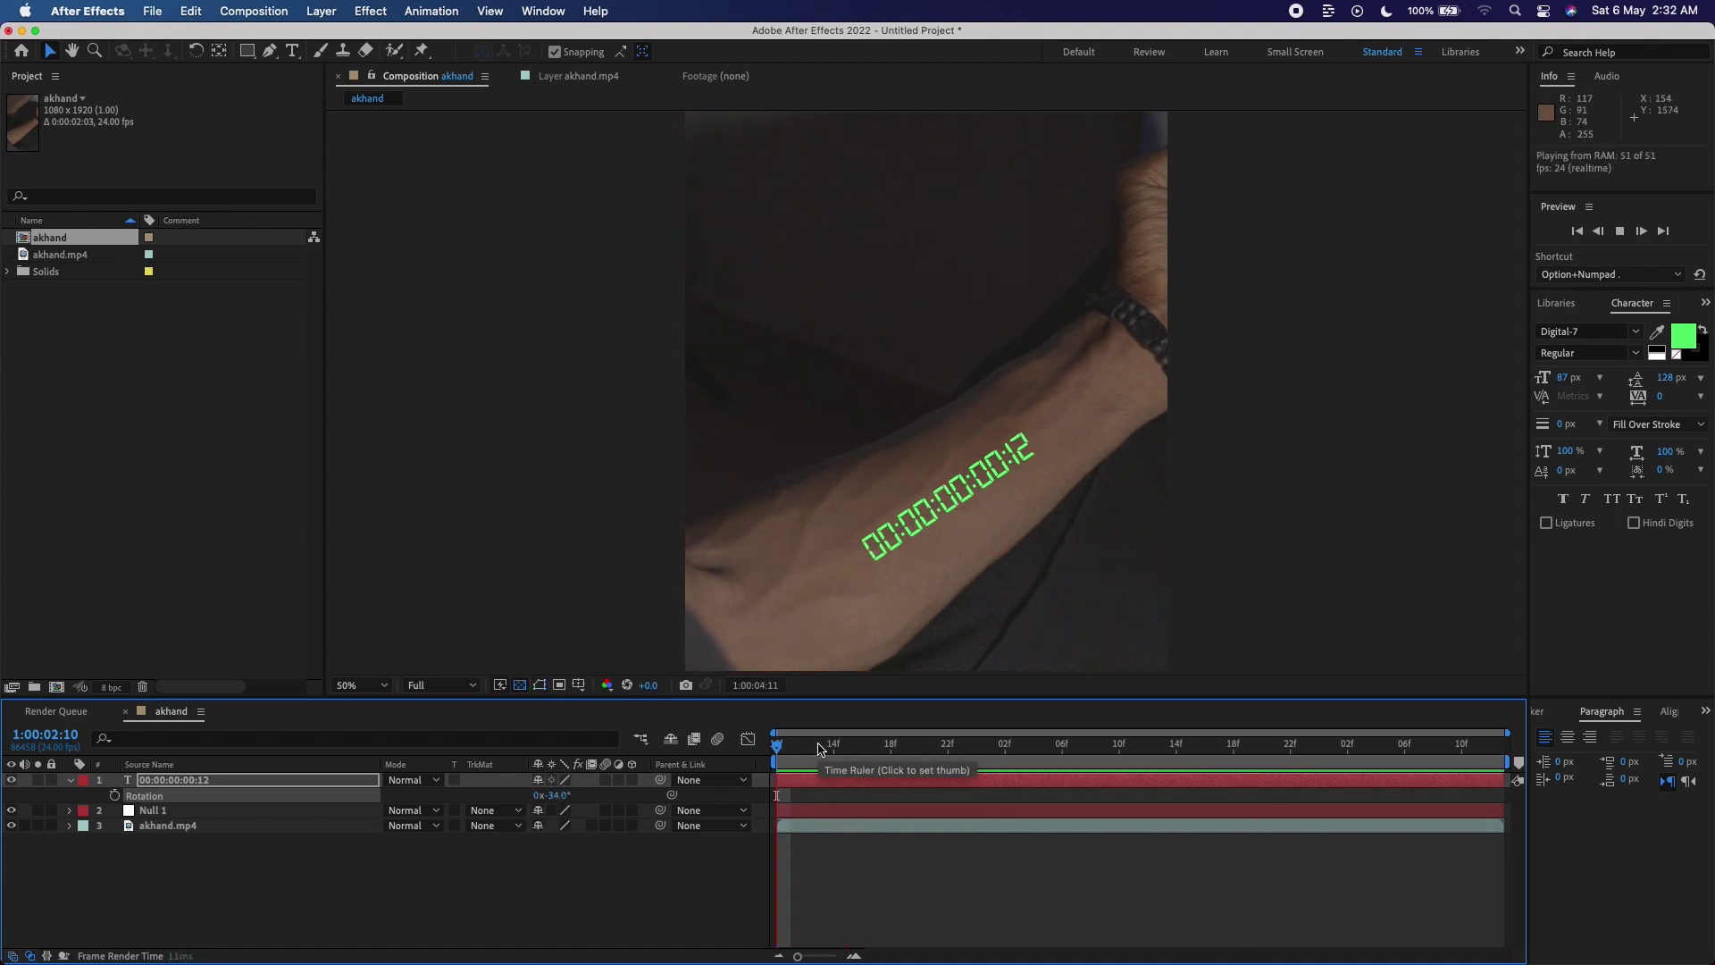
key("space")
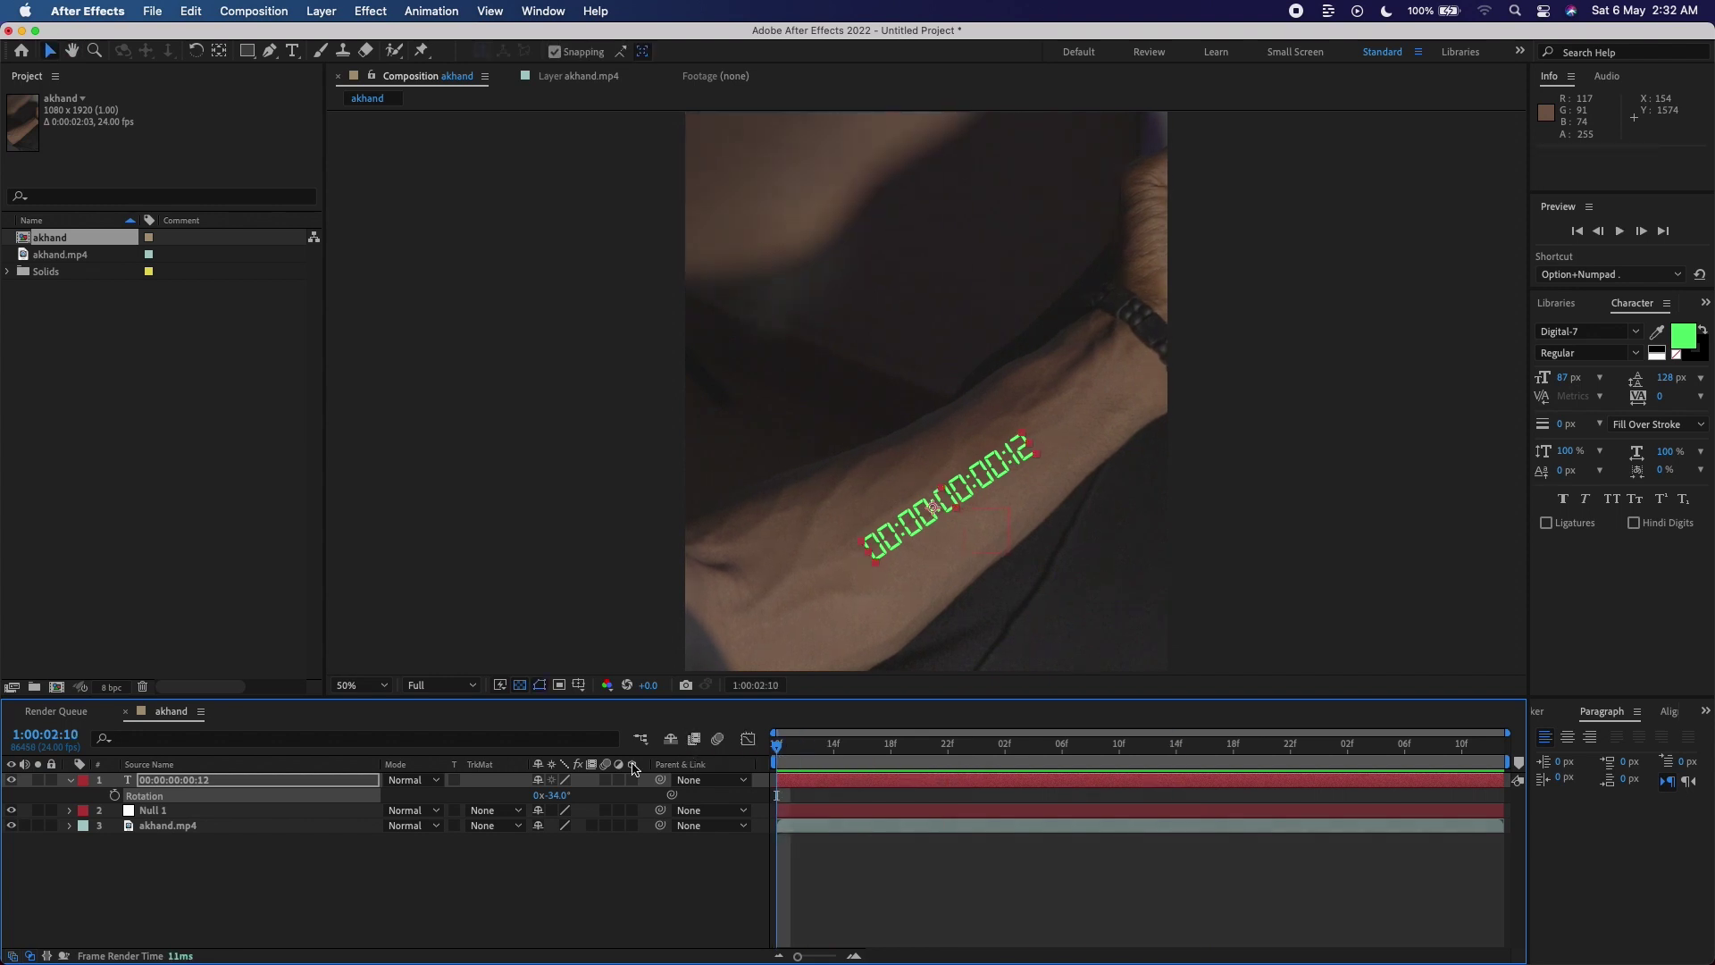
Parent the timecode text layer to Null 1 and preview it following the arm.
left_click_drag(661, 789, 175, 815)
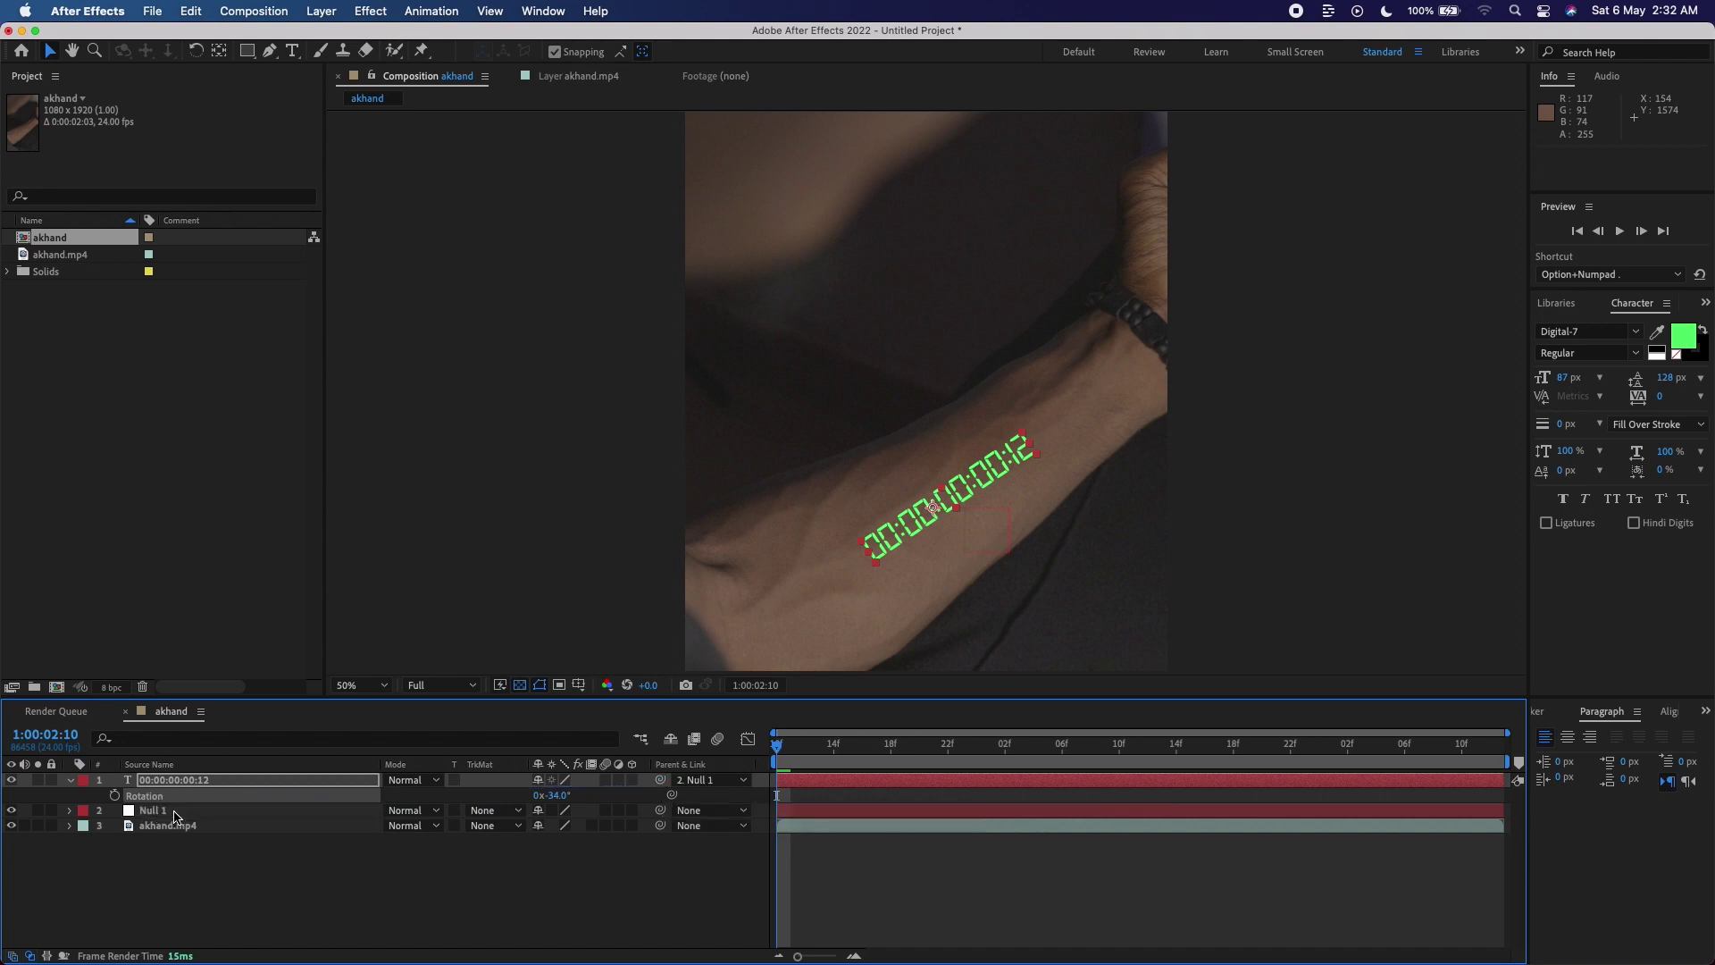
key("space")
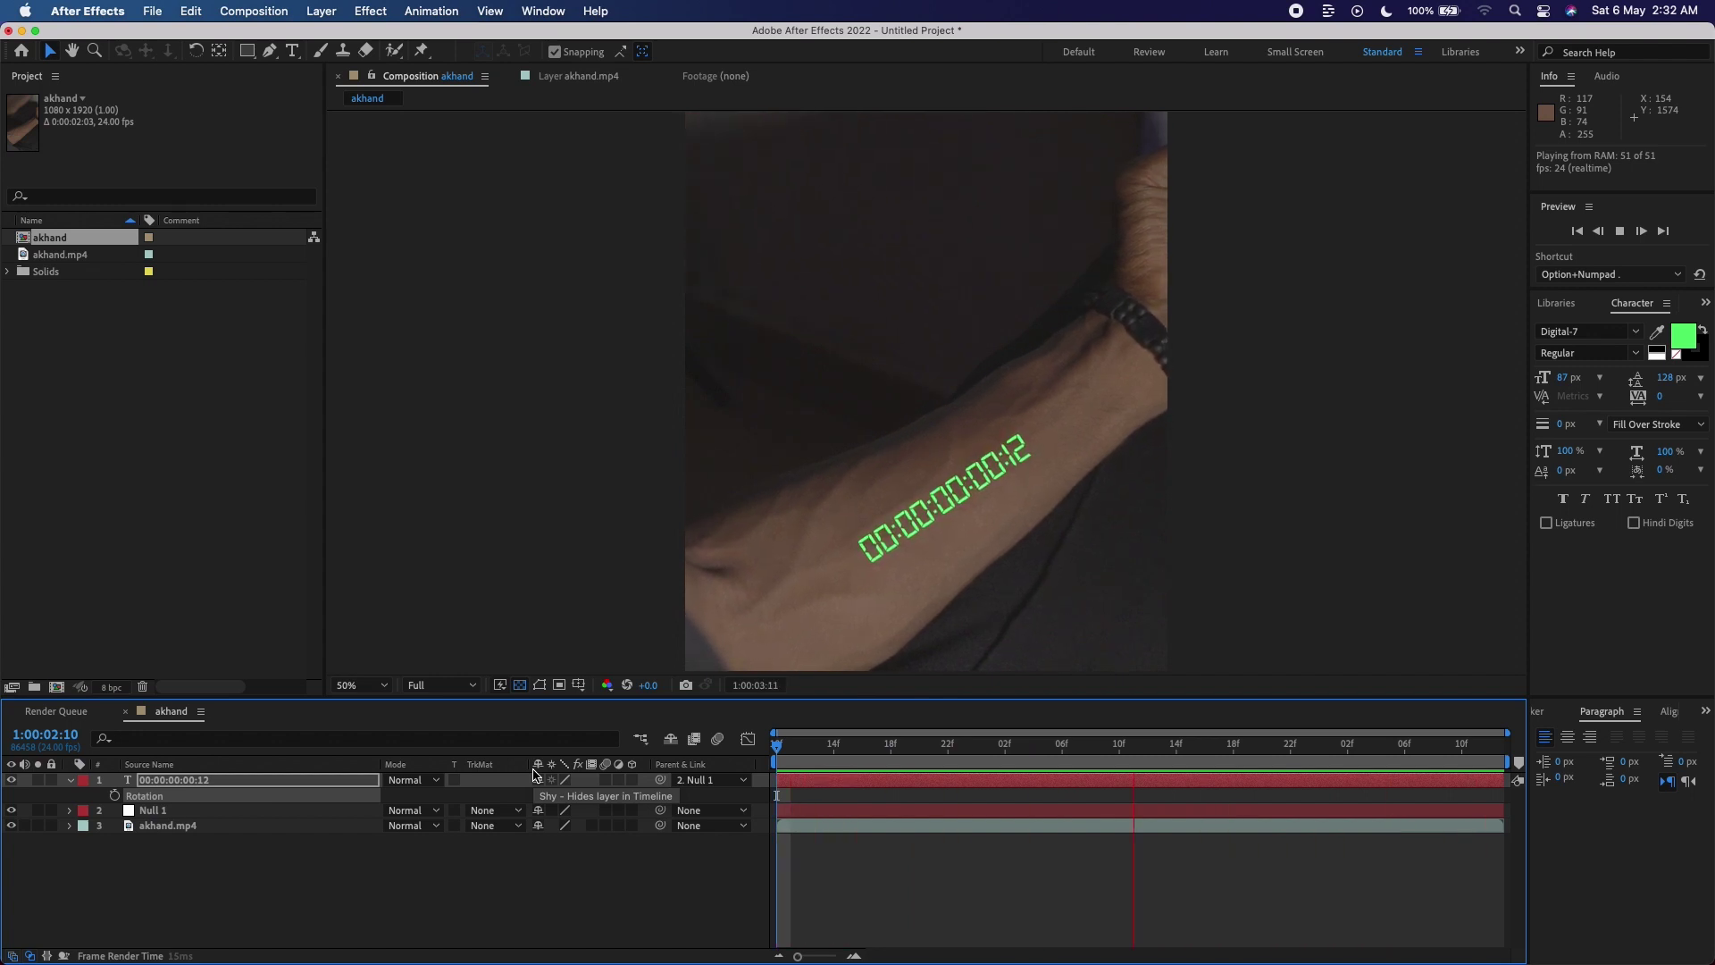
key("space")
Rewind, zoom the viewer to 100% and back to 50%, then go to frame 1:00:03:14.
left_click(783, 761)
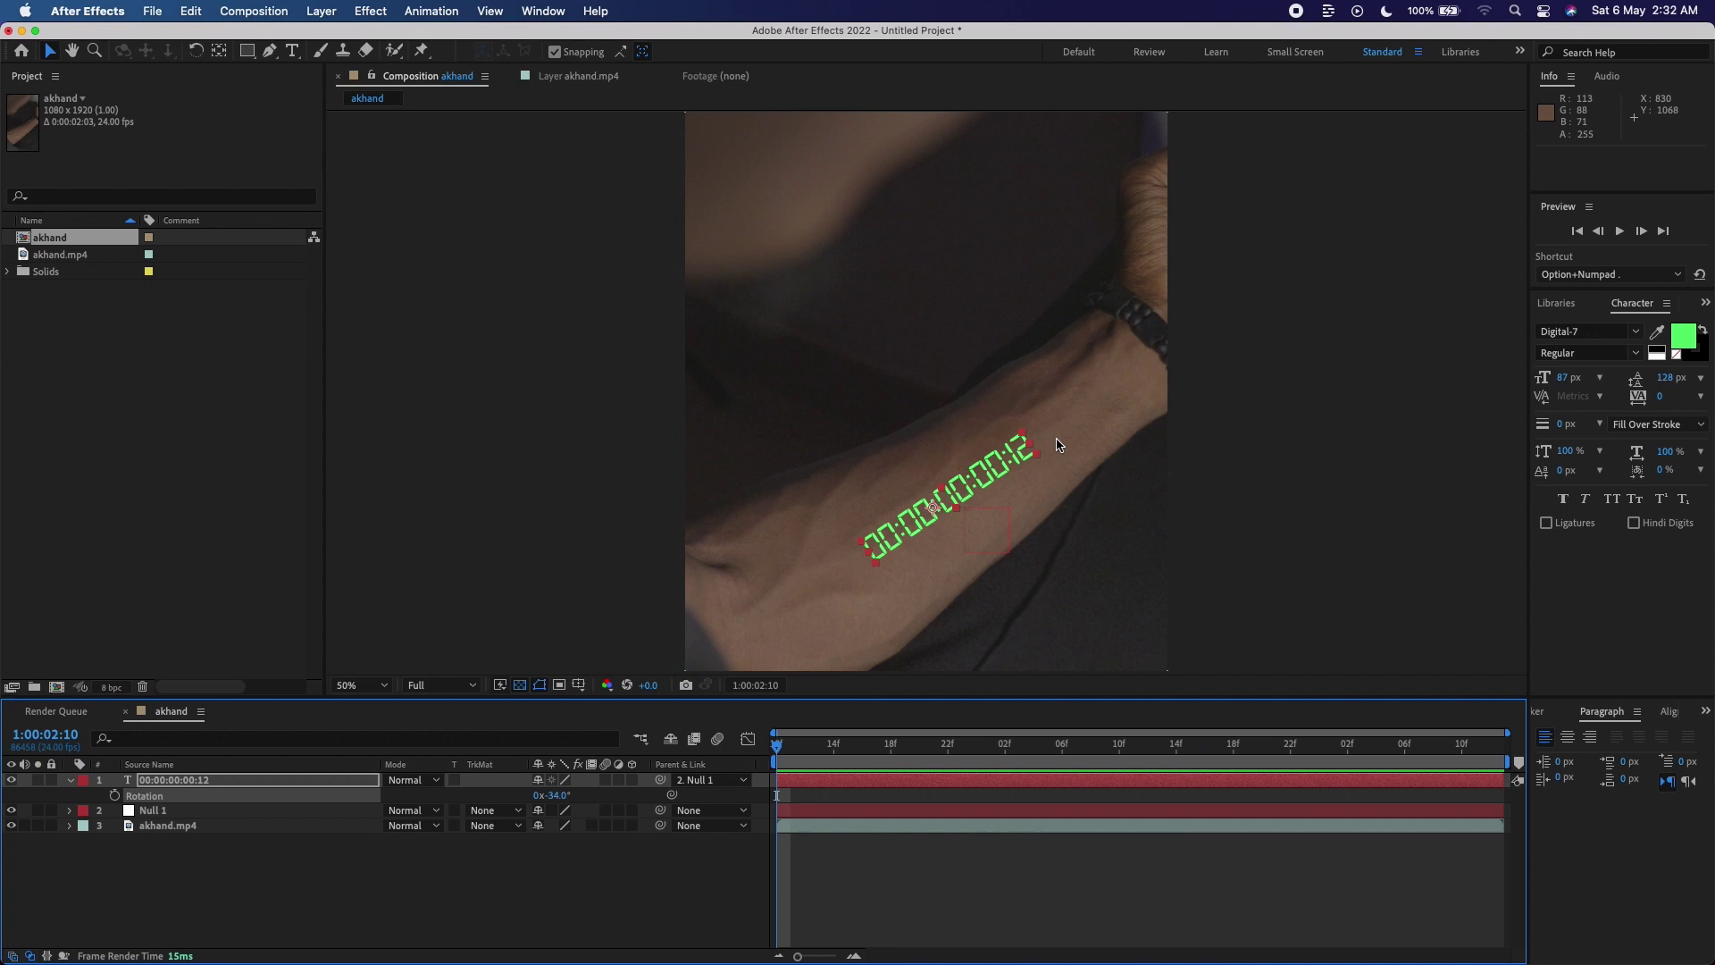
key("period")
key("comma")
mouse_move(840, 764)
left_mouse_down()
mouse_move(1294, 755)
mouse_move(746, 804)
mouse_move(1240, 808)
mouse_move(747, 850)
mouse_move(1176, 826)
left_mouse_up()
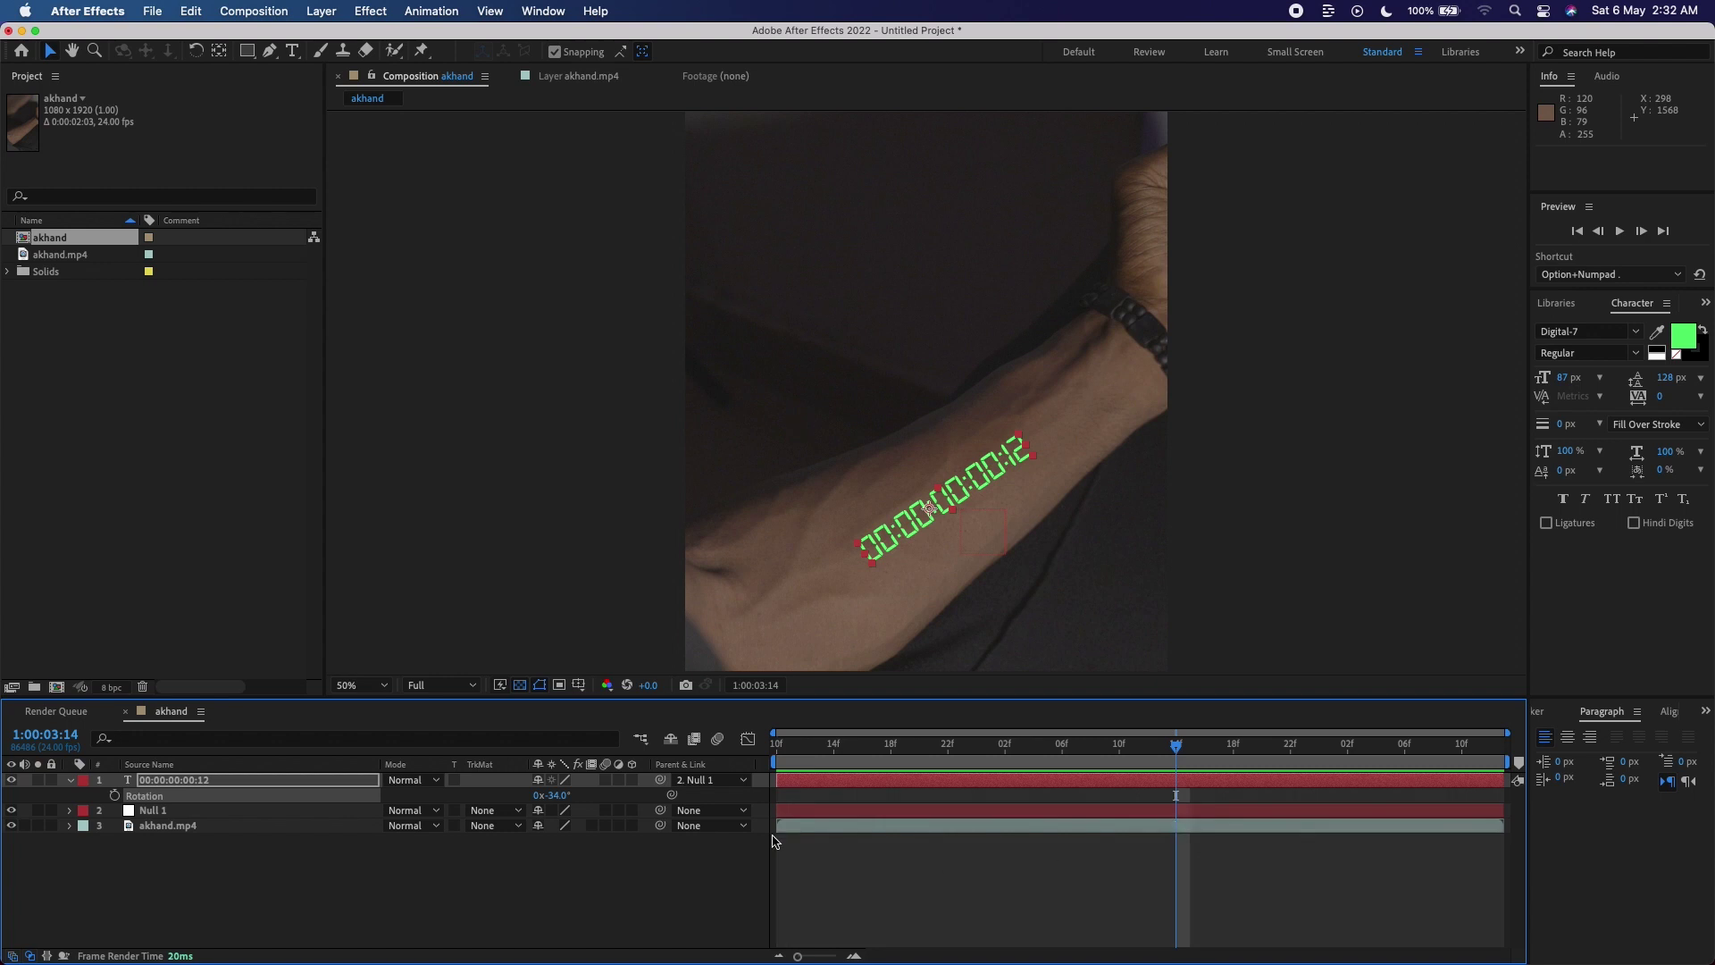
Add a Source Text keyframe to the timecode layer at 1:00:03:14.
left_click(71, 782)
left_click(71, 782)
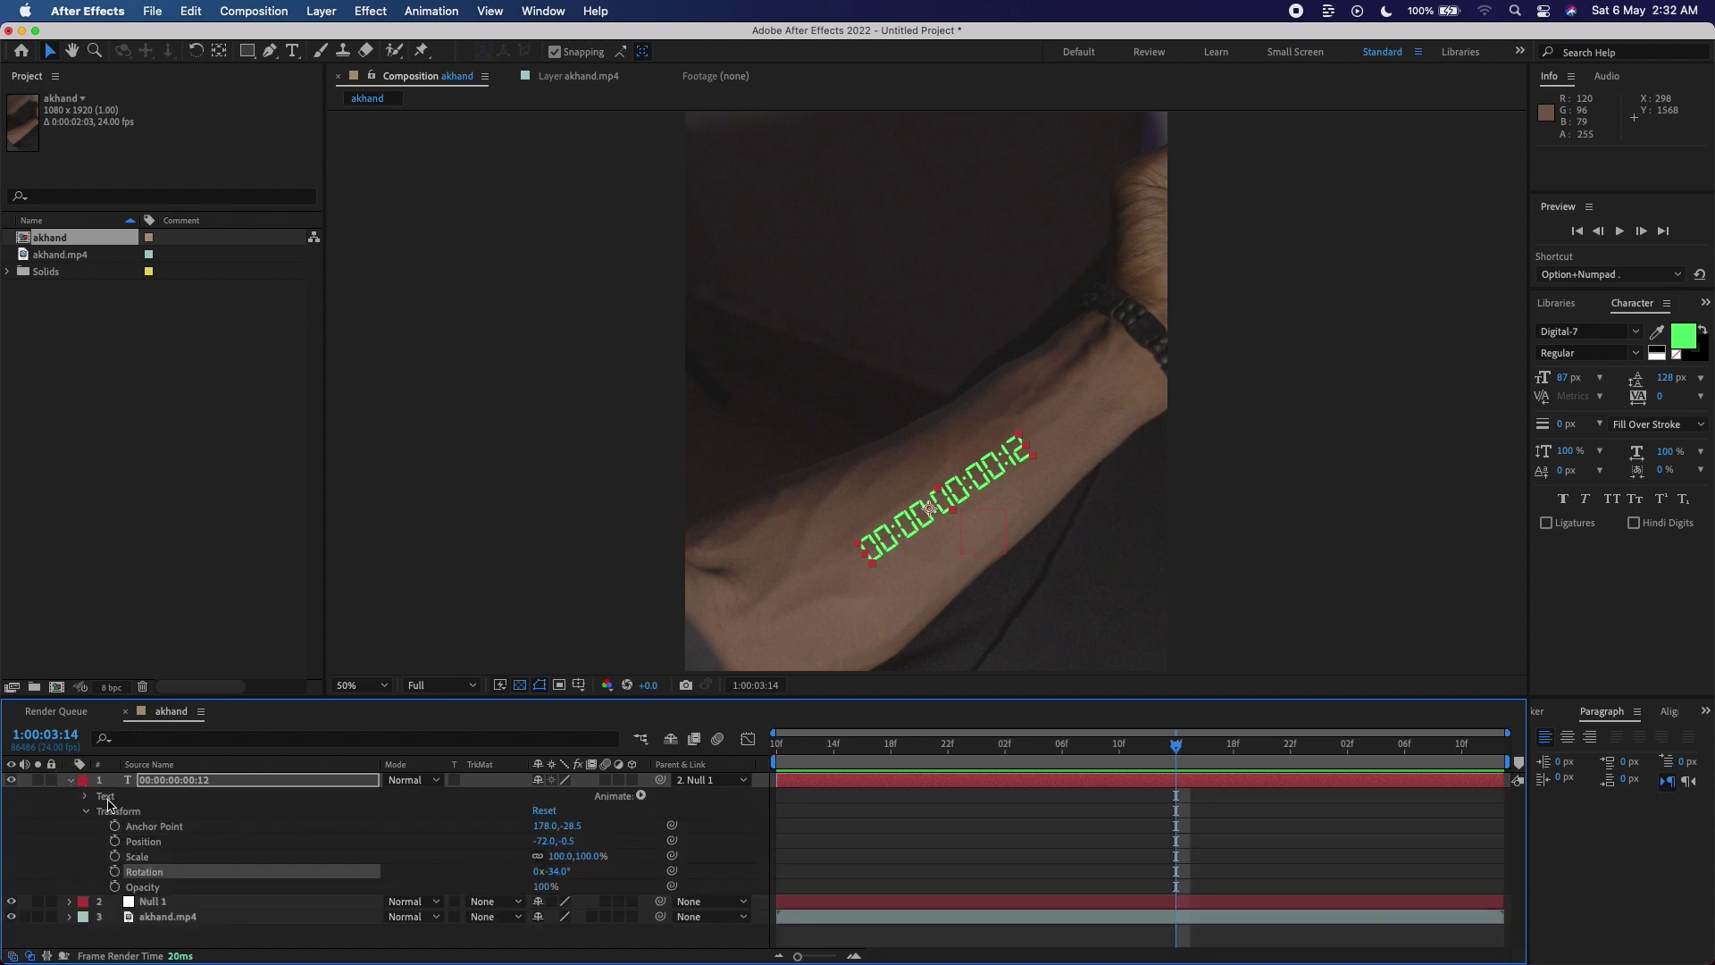
left_click(86, 812)
left_click(87, 796)
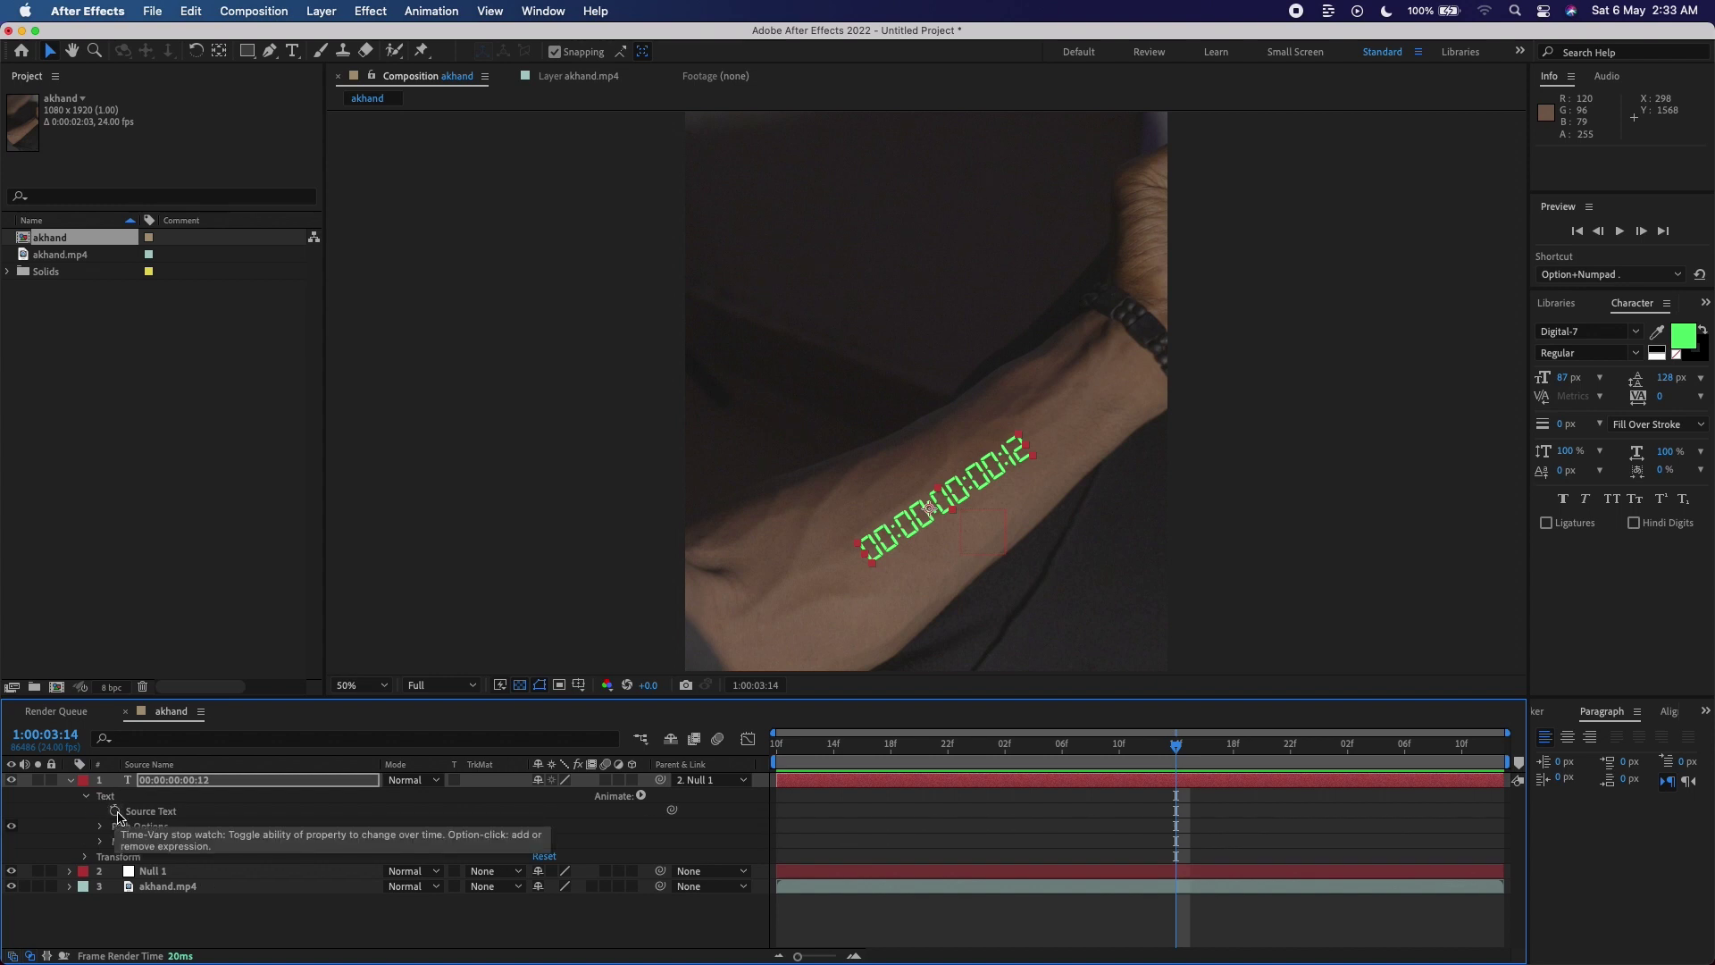
left_click(114, 812)
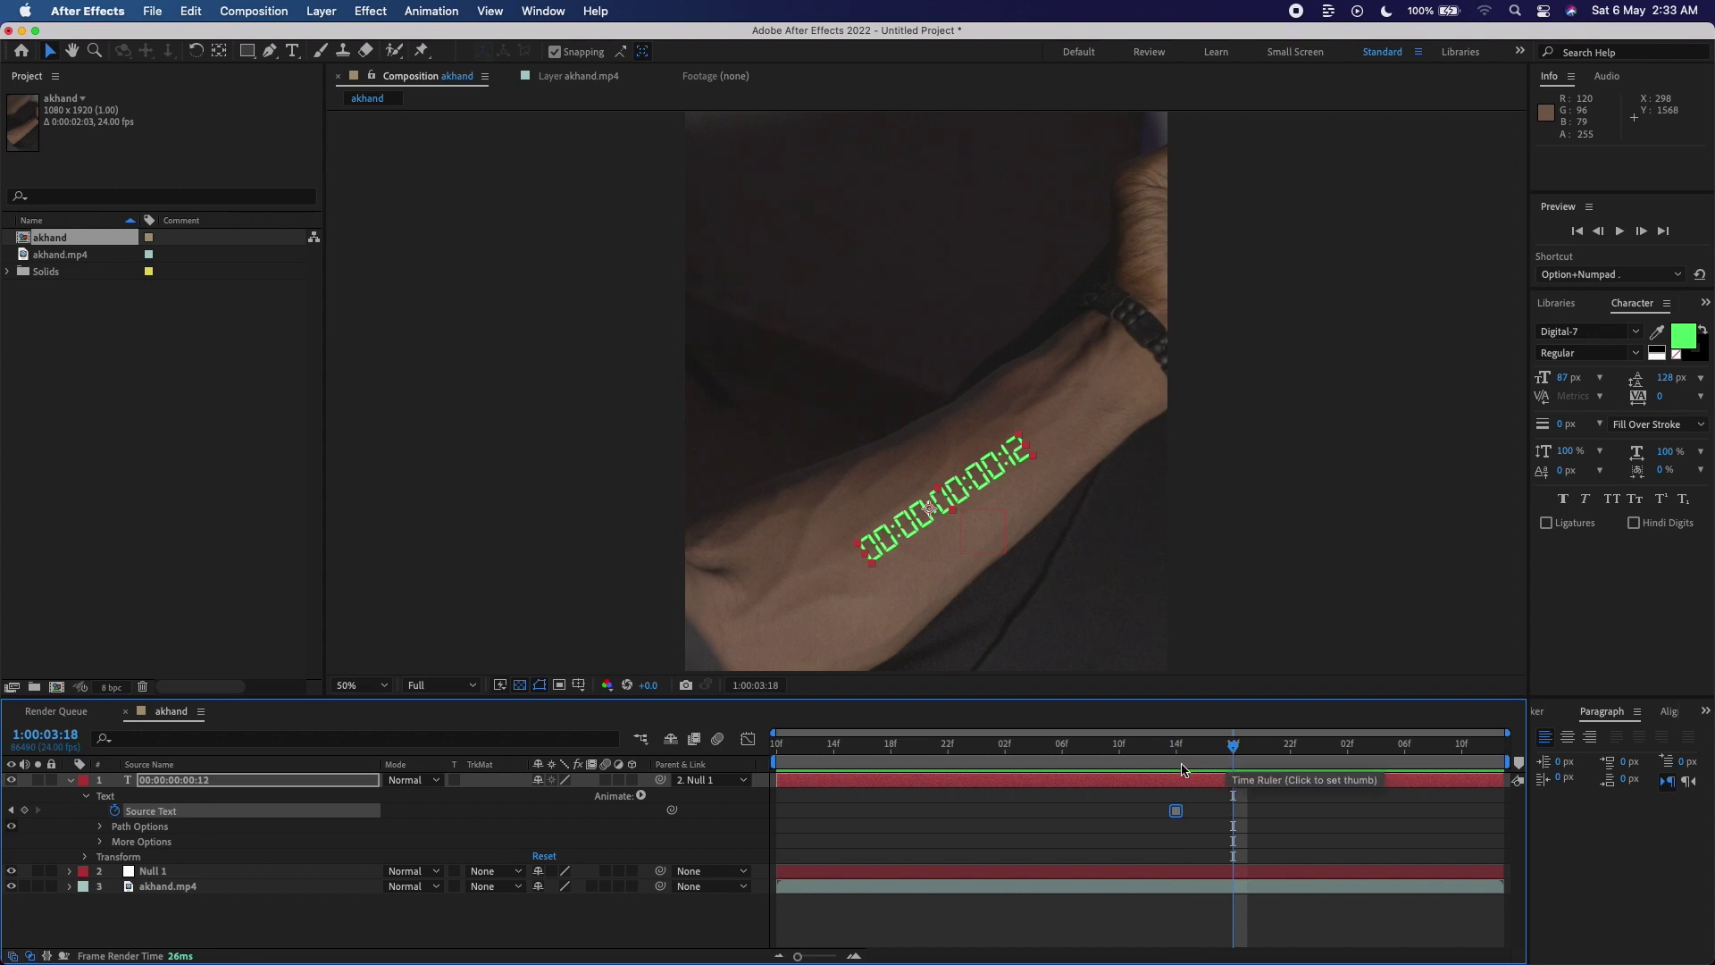
At 1:00:03:18, delete the timecode's last digit and preview the change.
left_click(1231, 745)
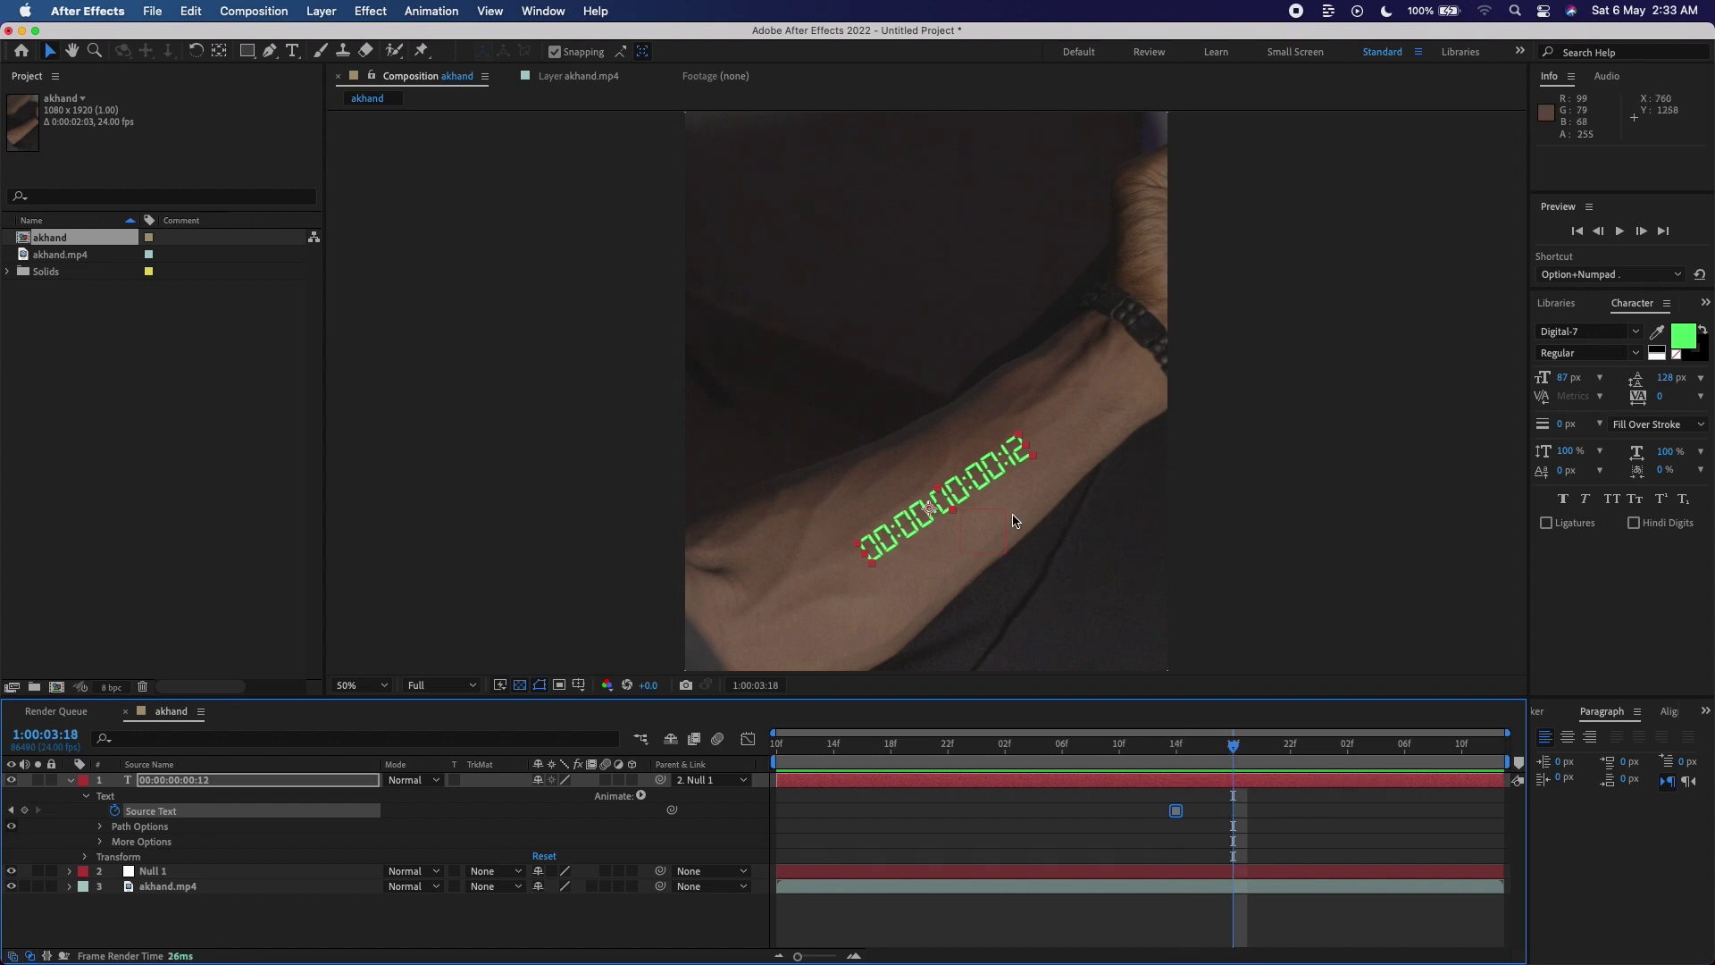
left_click(292, 51)
left_click(1011, 445)
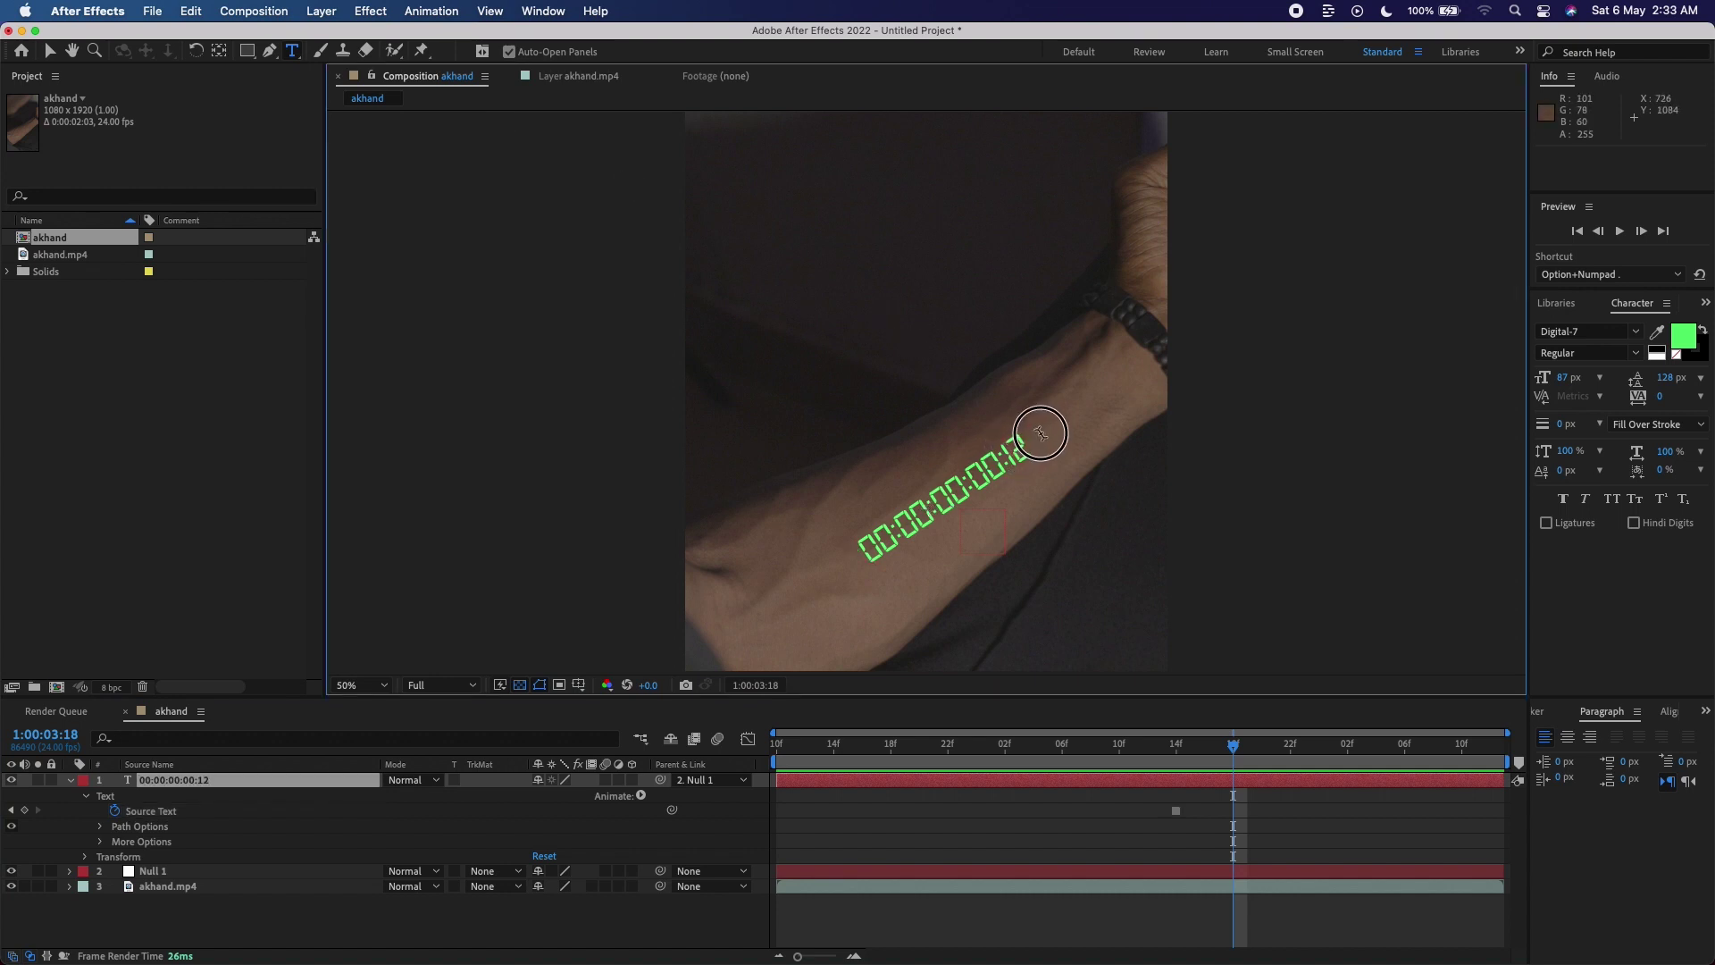
key("BackSpace")
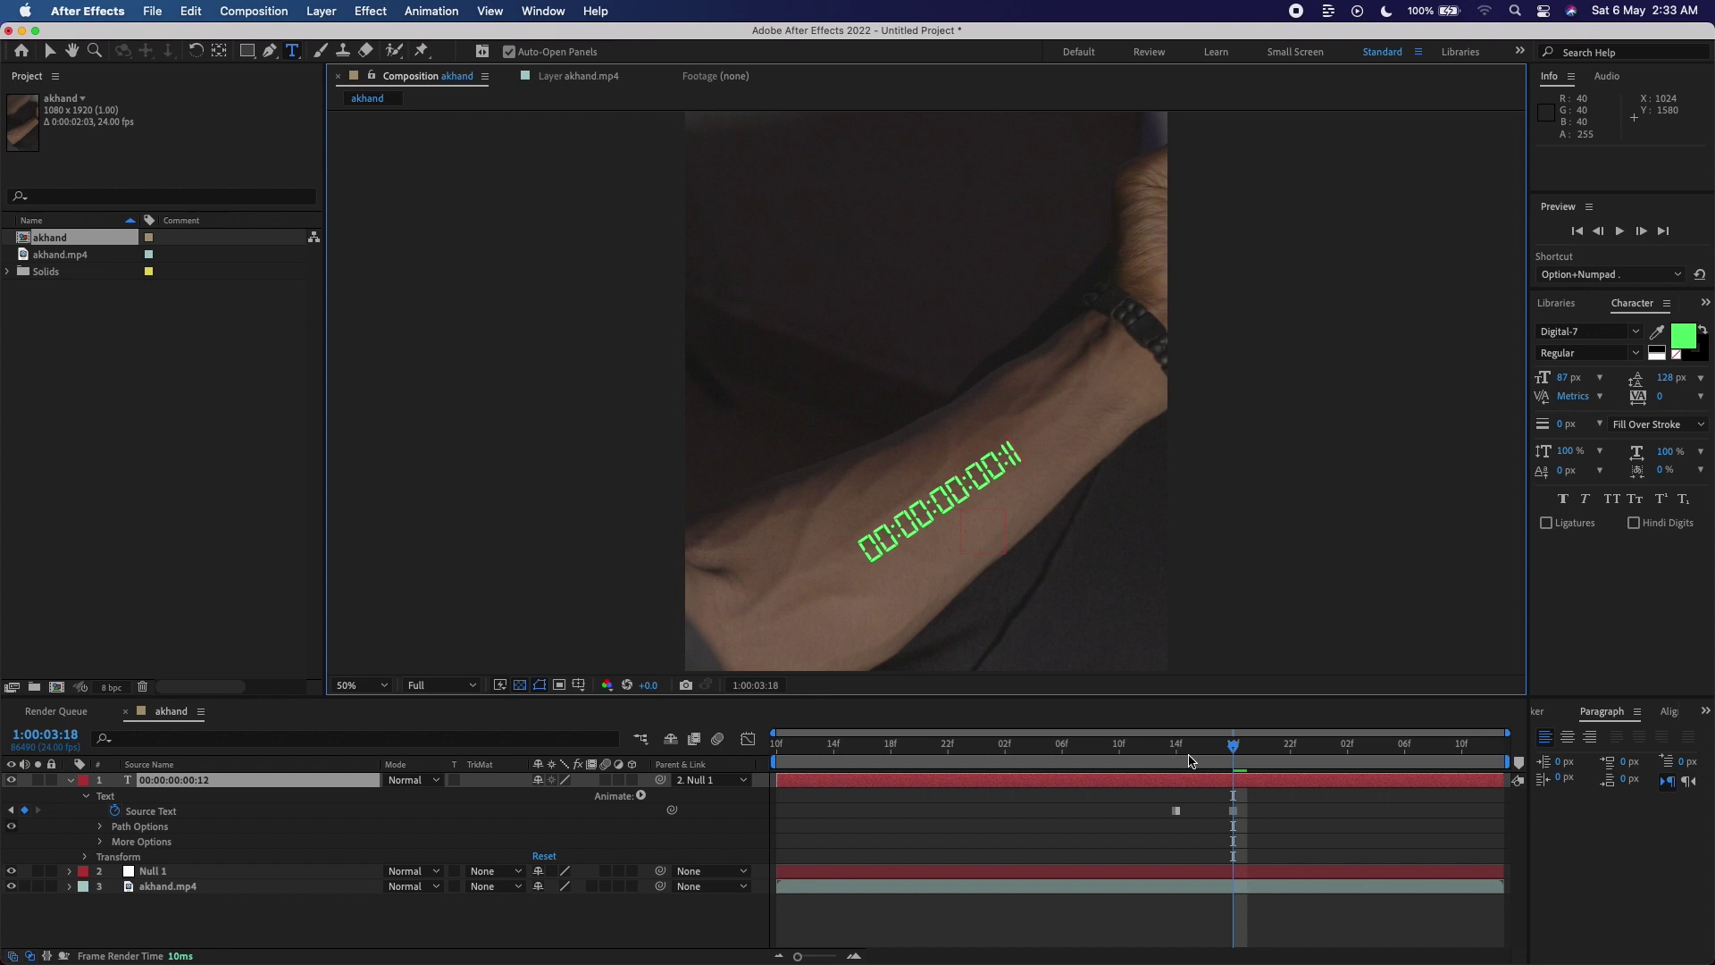
key("Escape")
key("space")
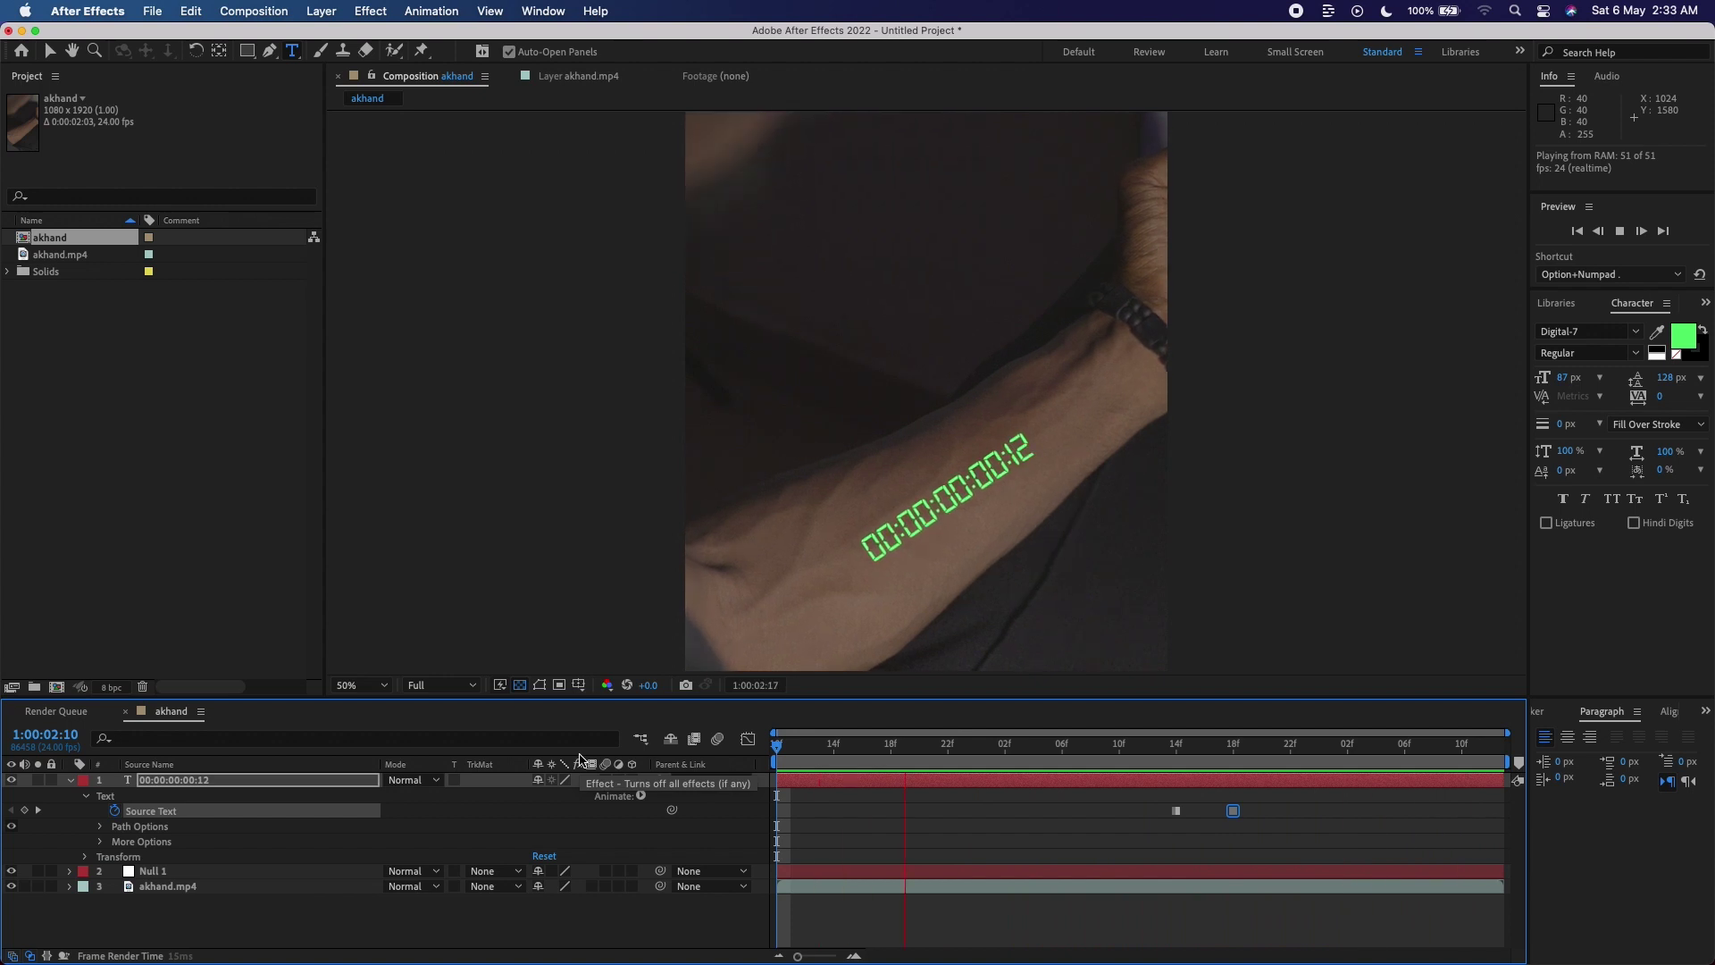
Delete the timecode's last digit at 1:00:03:14 so the digits change from 12 to 13.
key("space")
left_click(1170, 753)
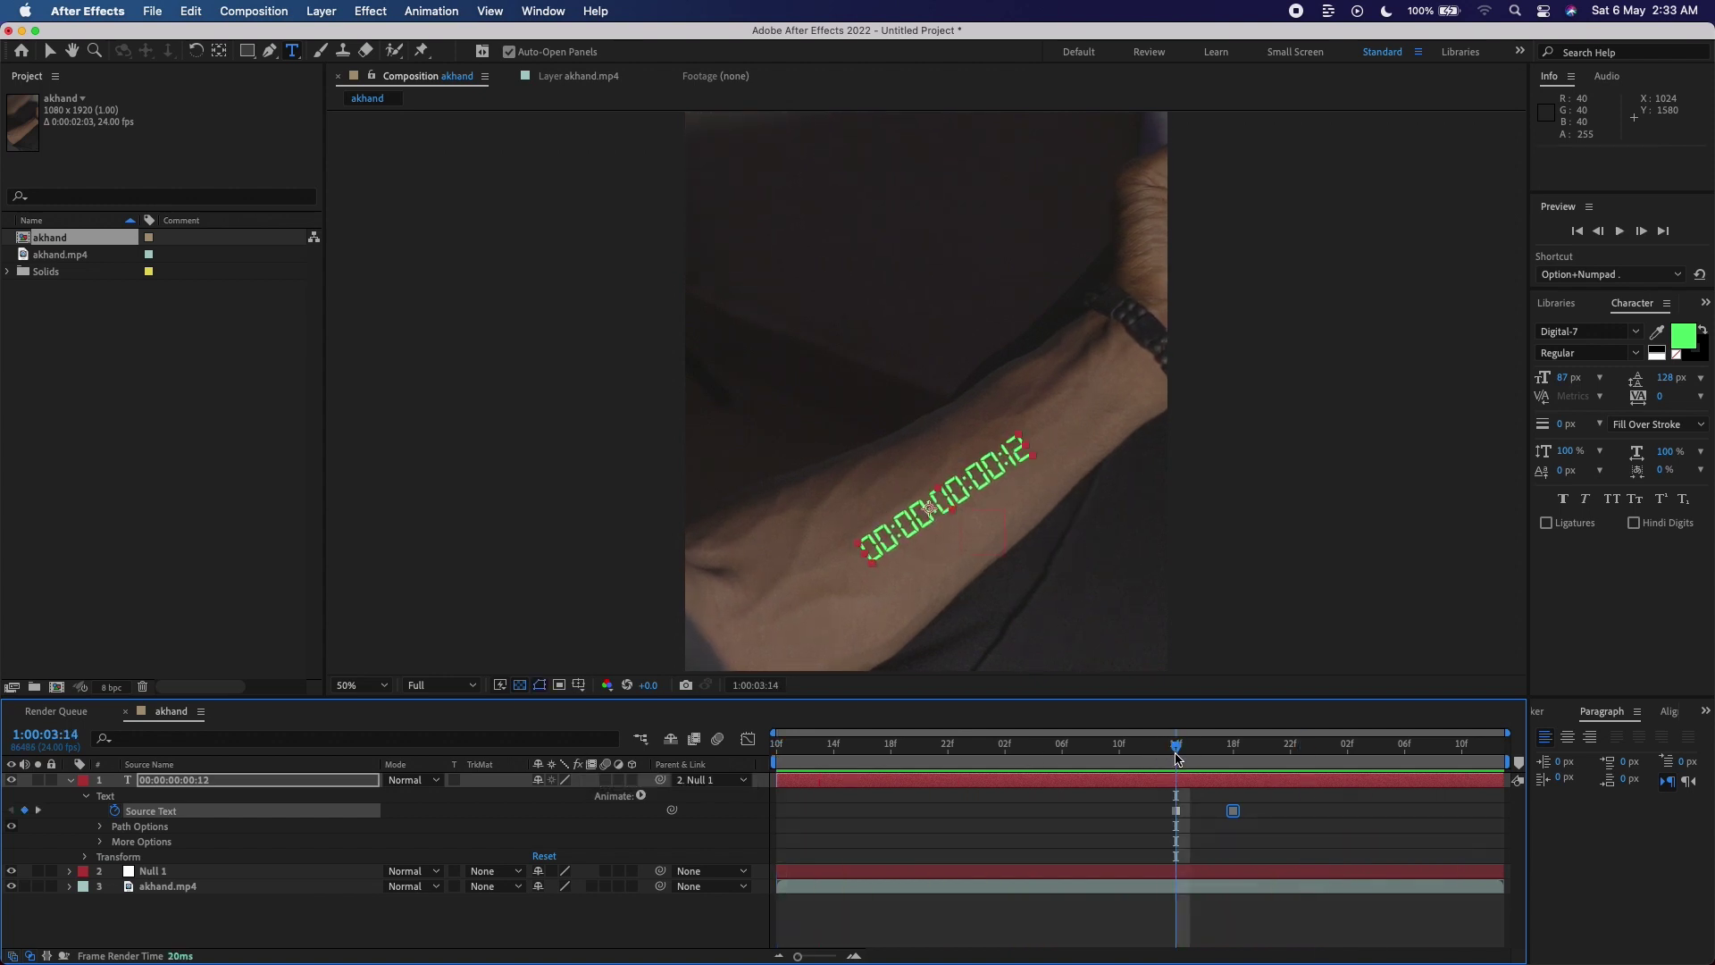
left_click(1028, 490)
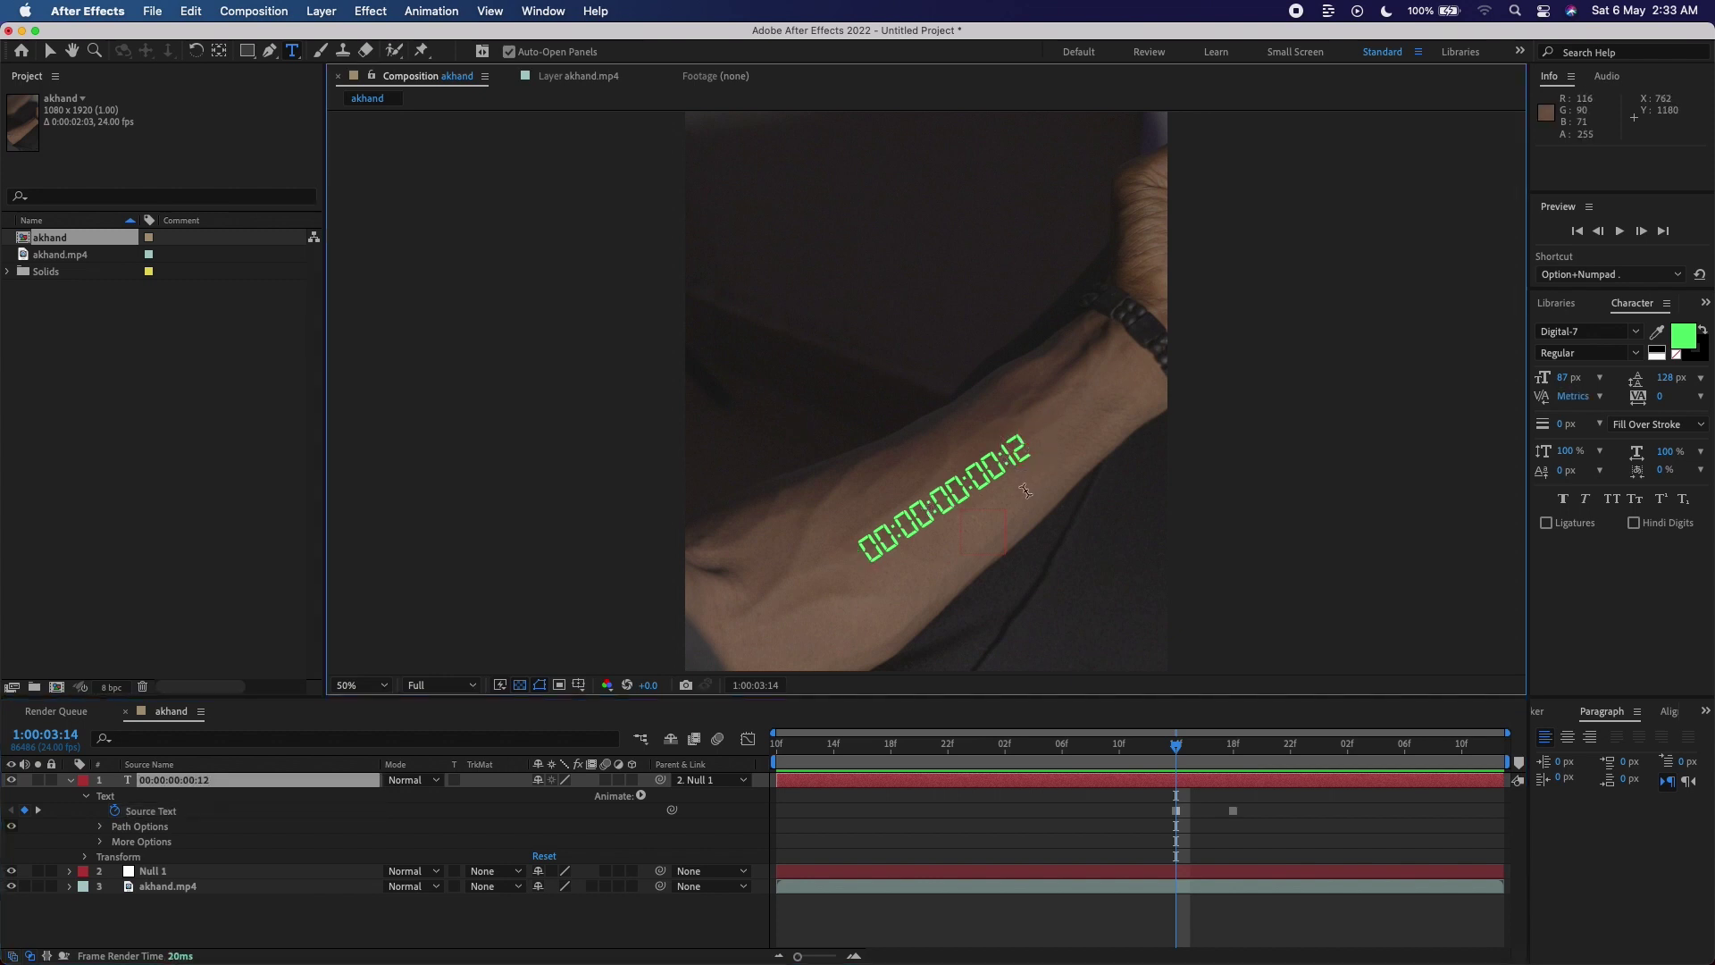
key("BackSpace")
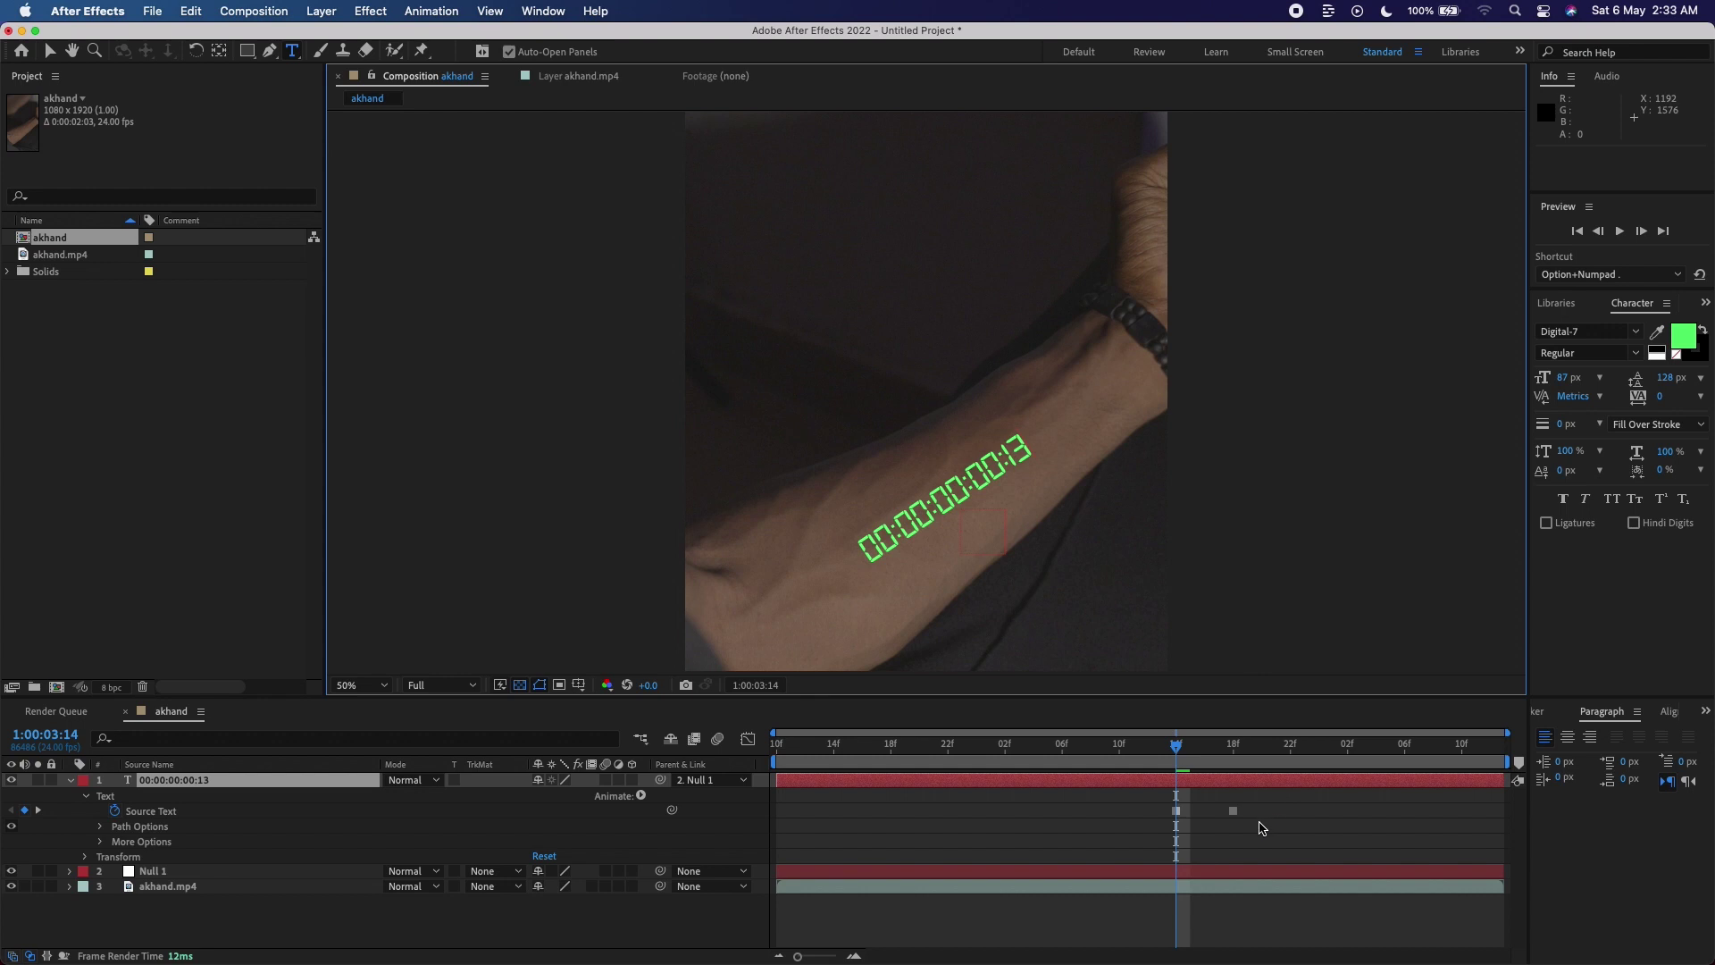
left_click(1230, 745)
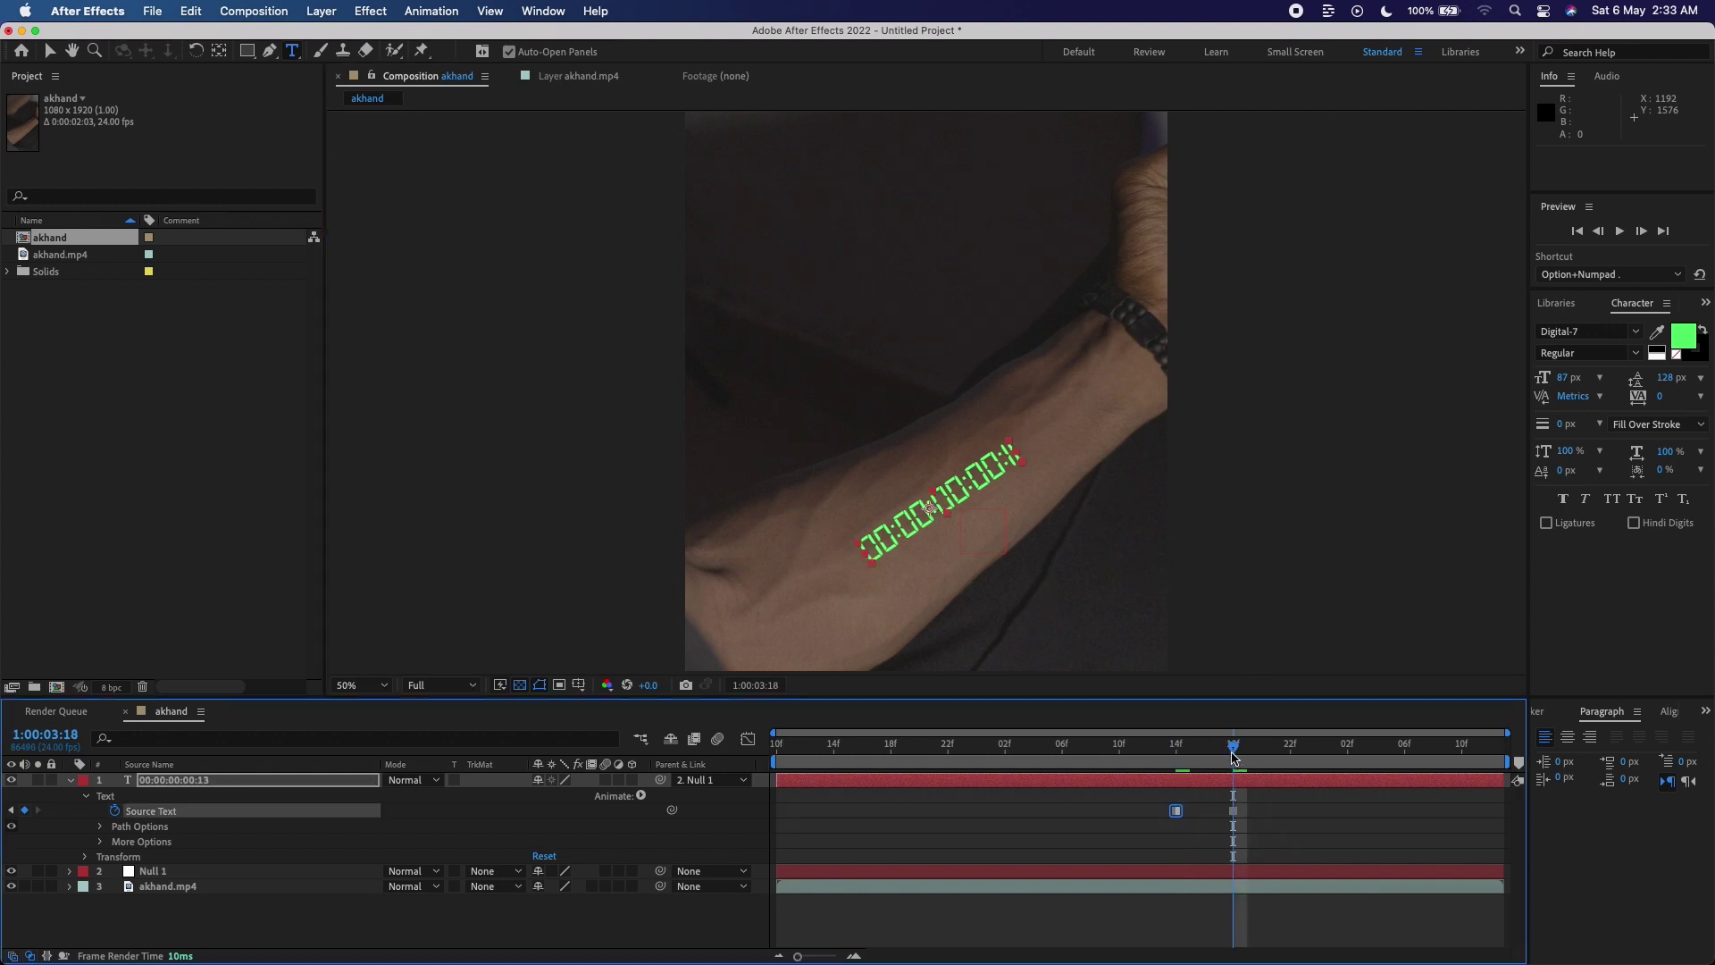
left_click(1019, 443)
left_click(1023, 451)
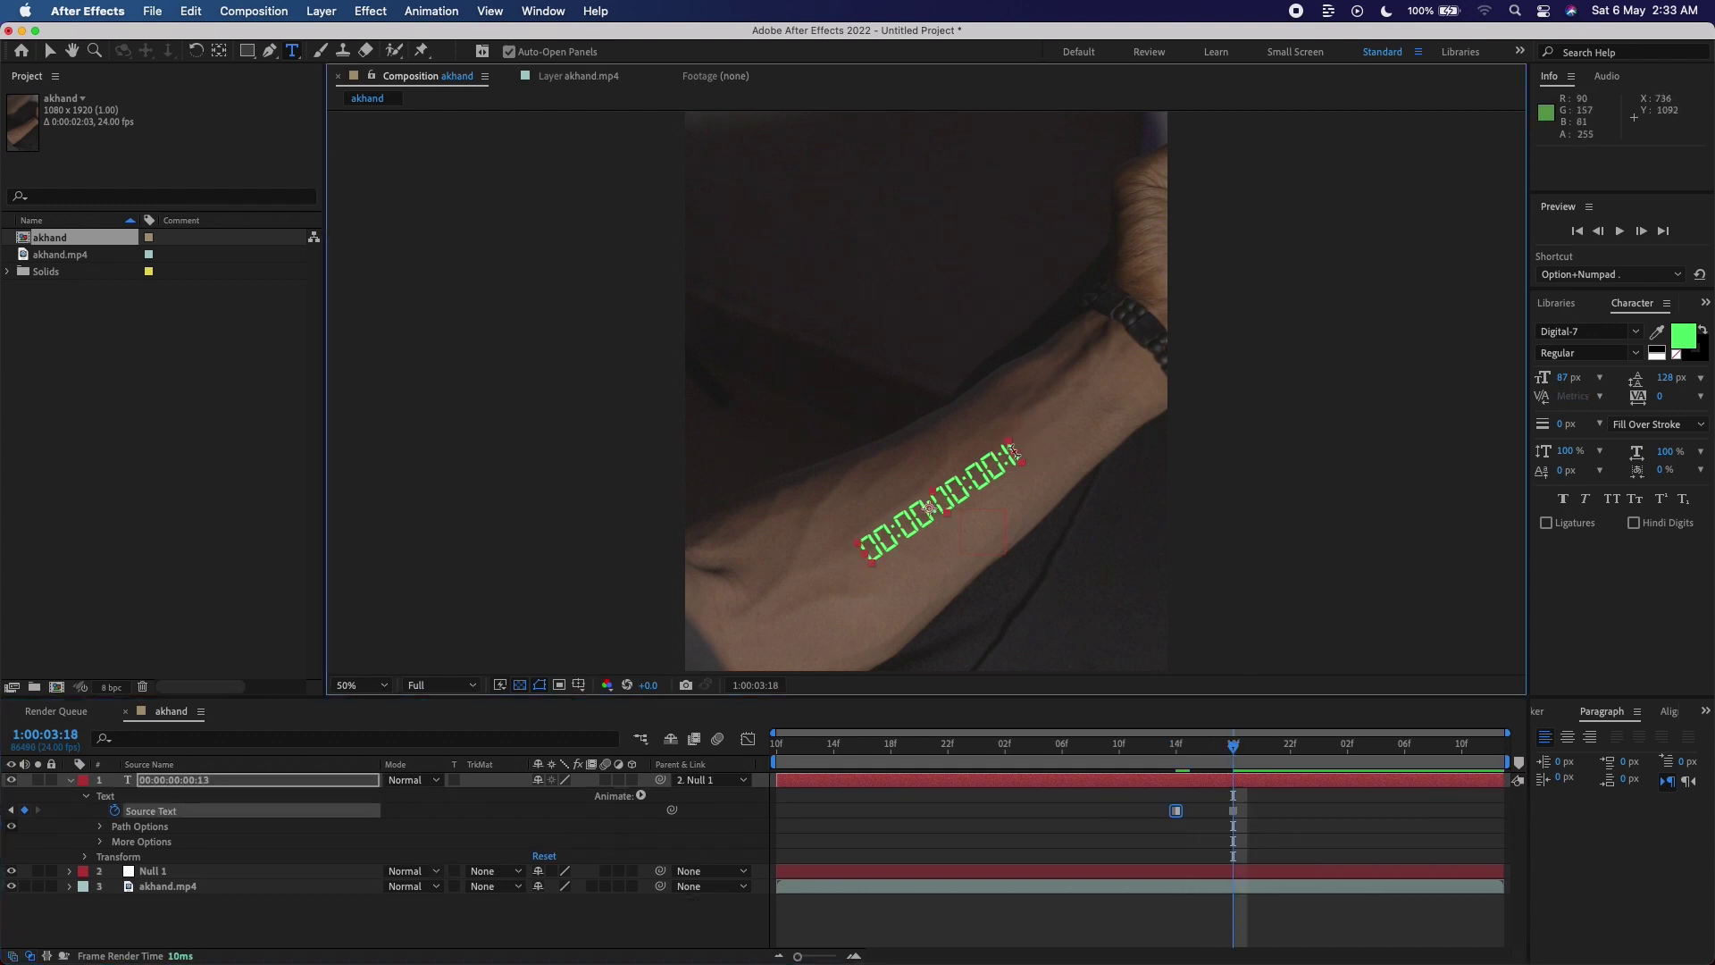
key("BackSpace")
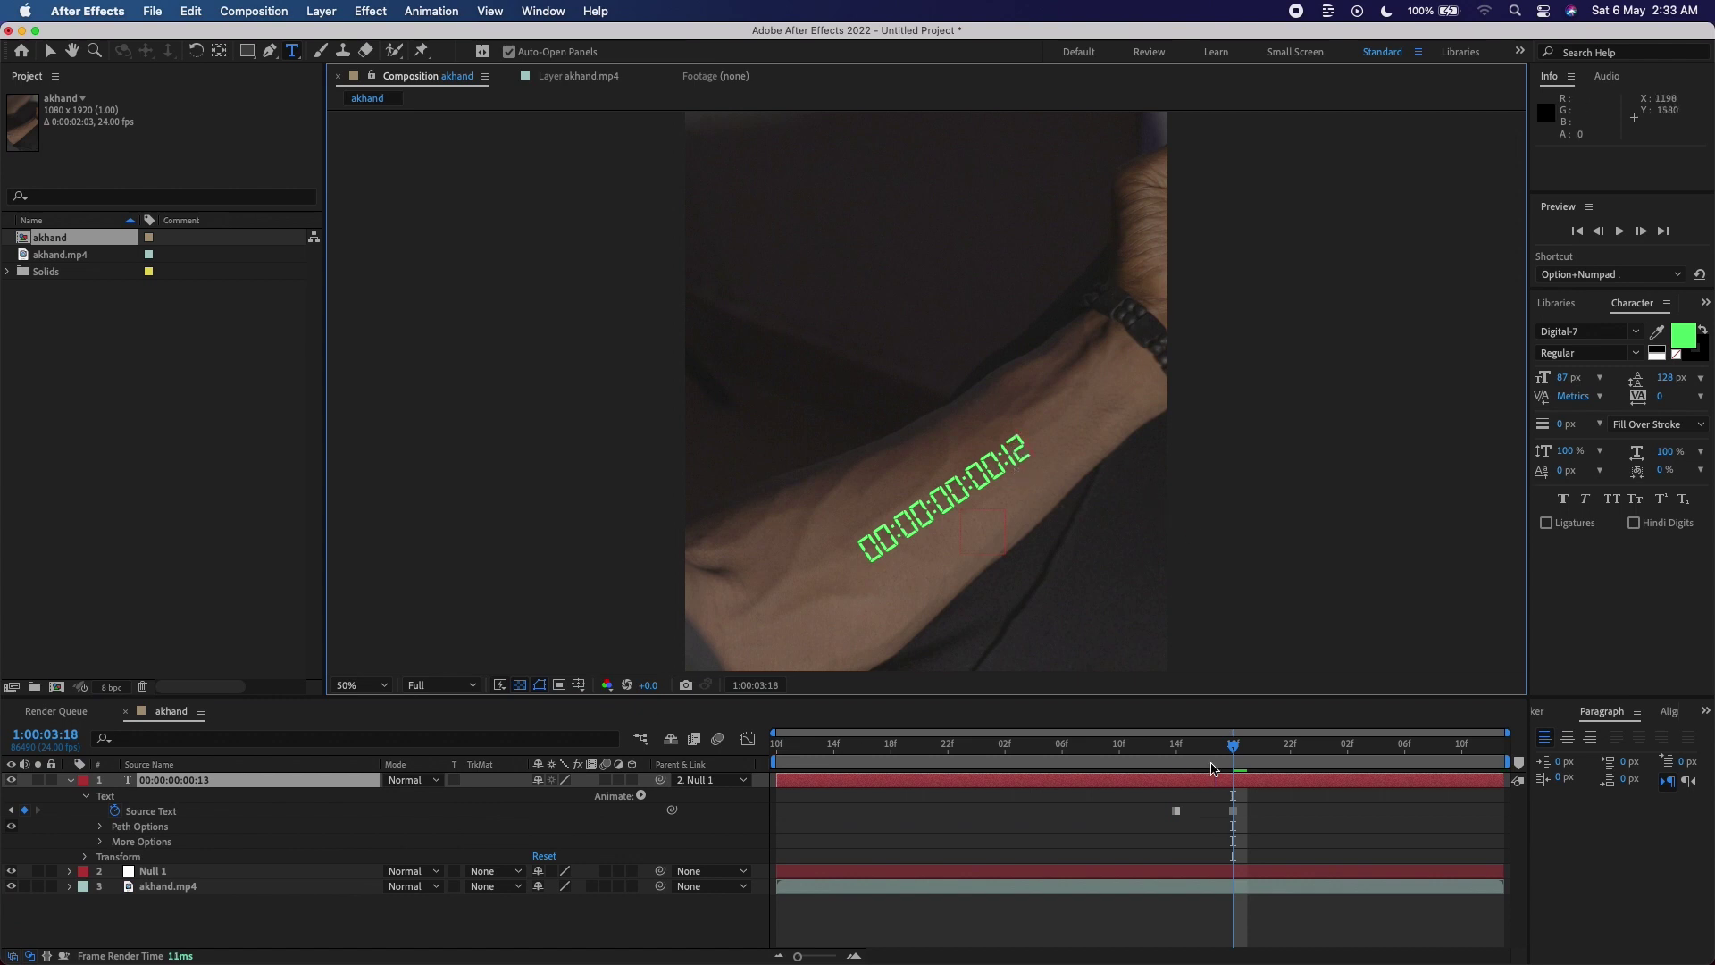
Preview the 12-to-13 change and return the playhead to the composition start.
key("space")
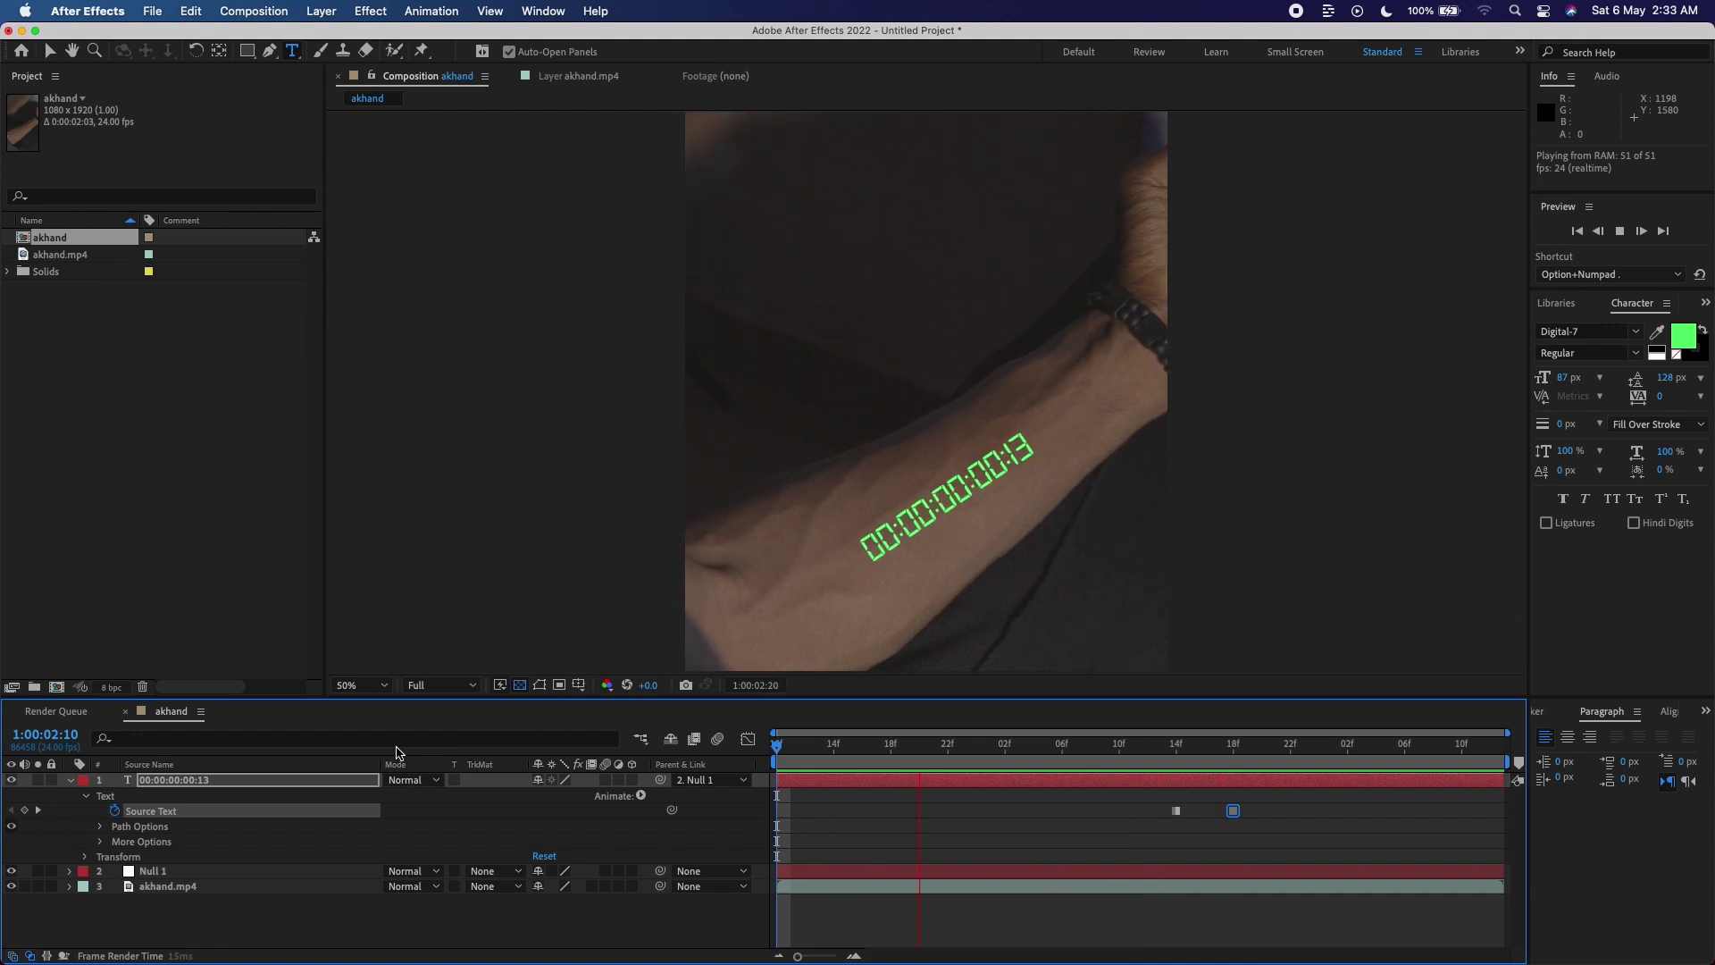
key("space")
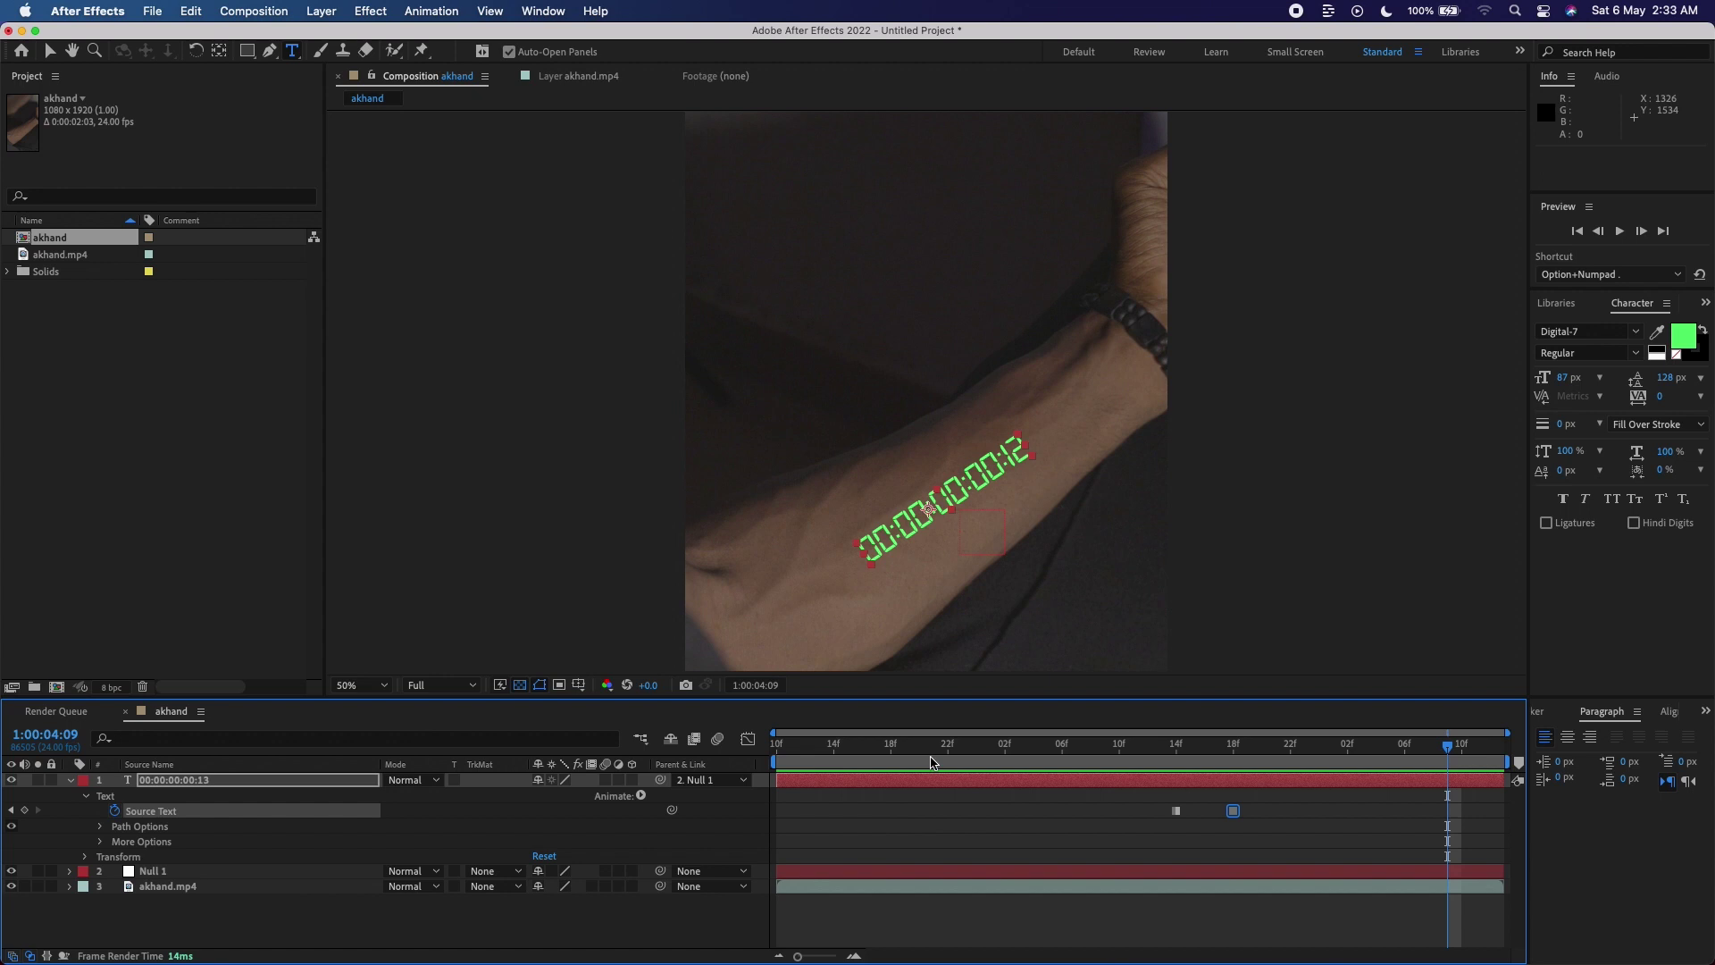
left_click_drag(1161, 747, 1135, 747)
left_click_drag(1270, 766, 205, 813)
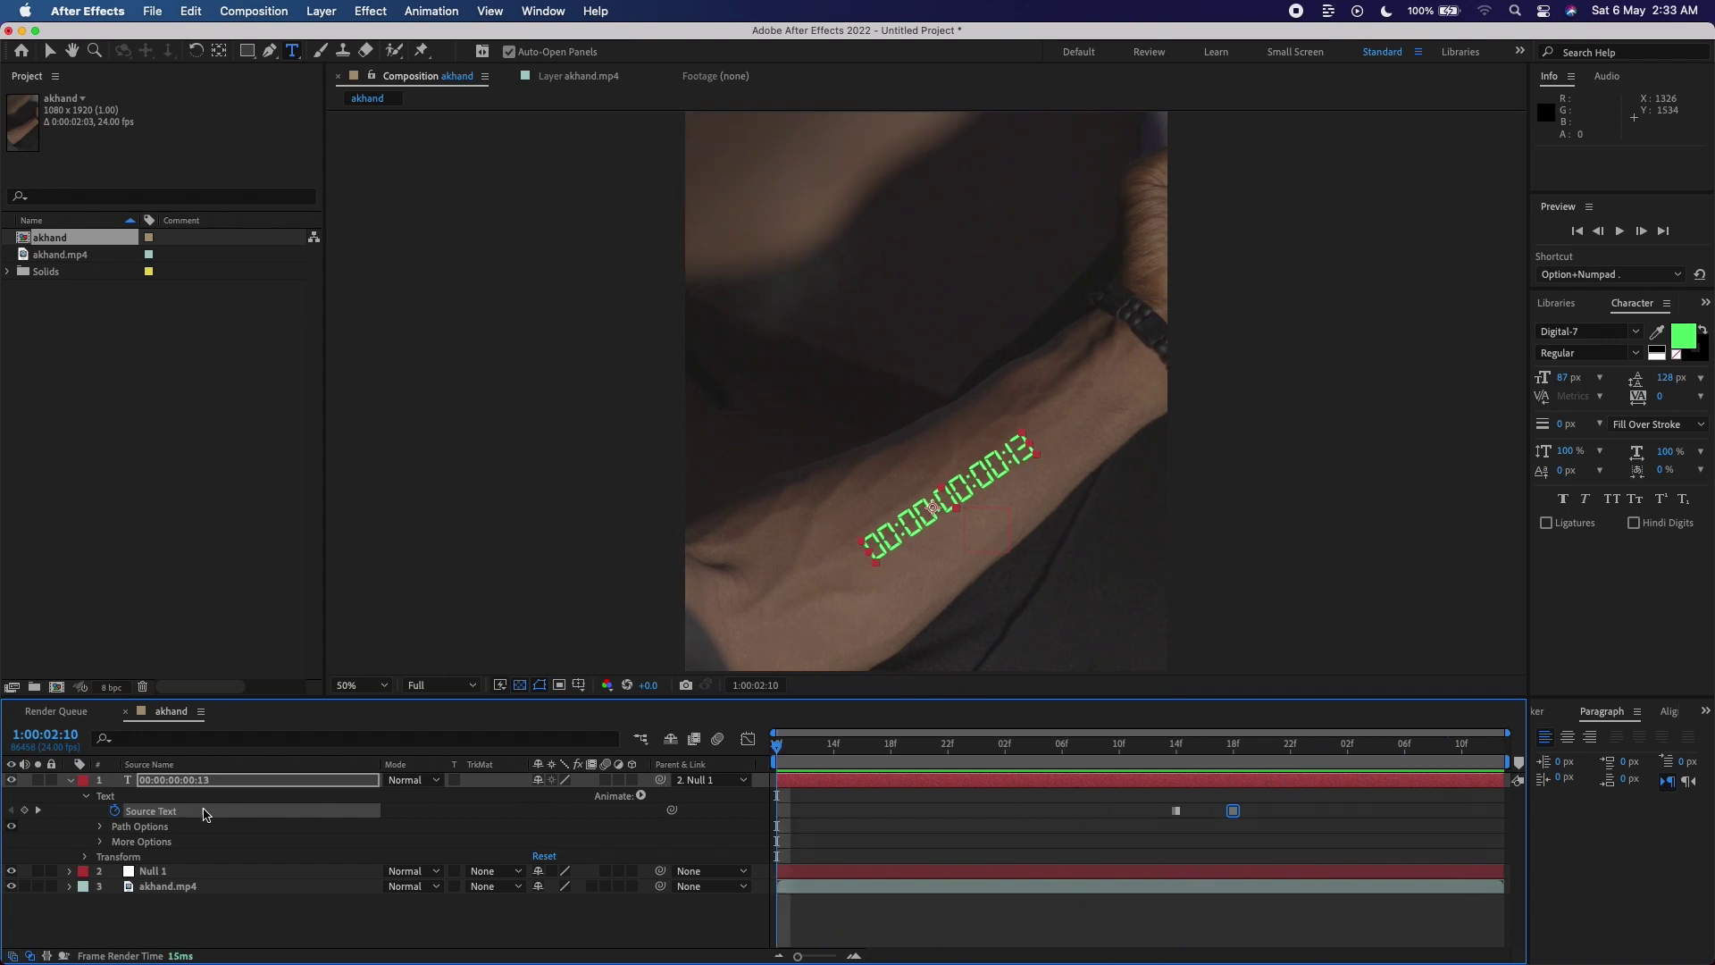
Collapse the timecode layer, zoom the viewer to 100%, and show its Layer Styles submenu.
left_click(70, 783)
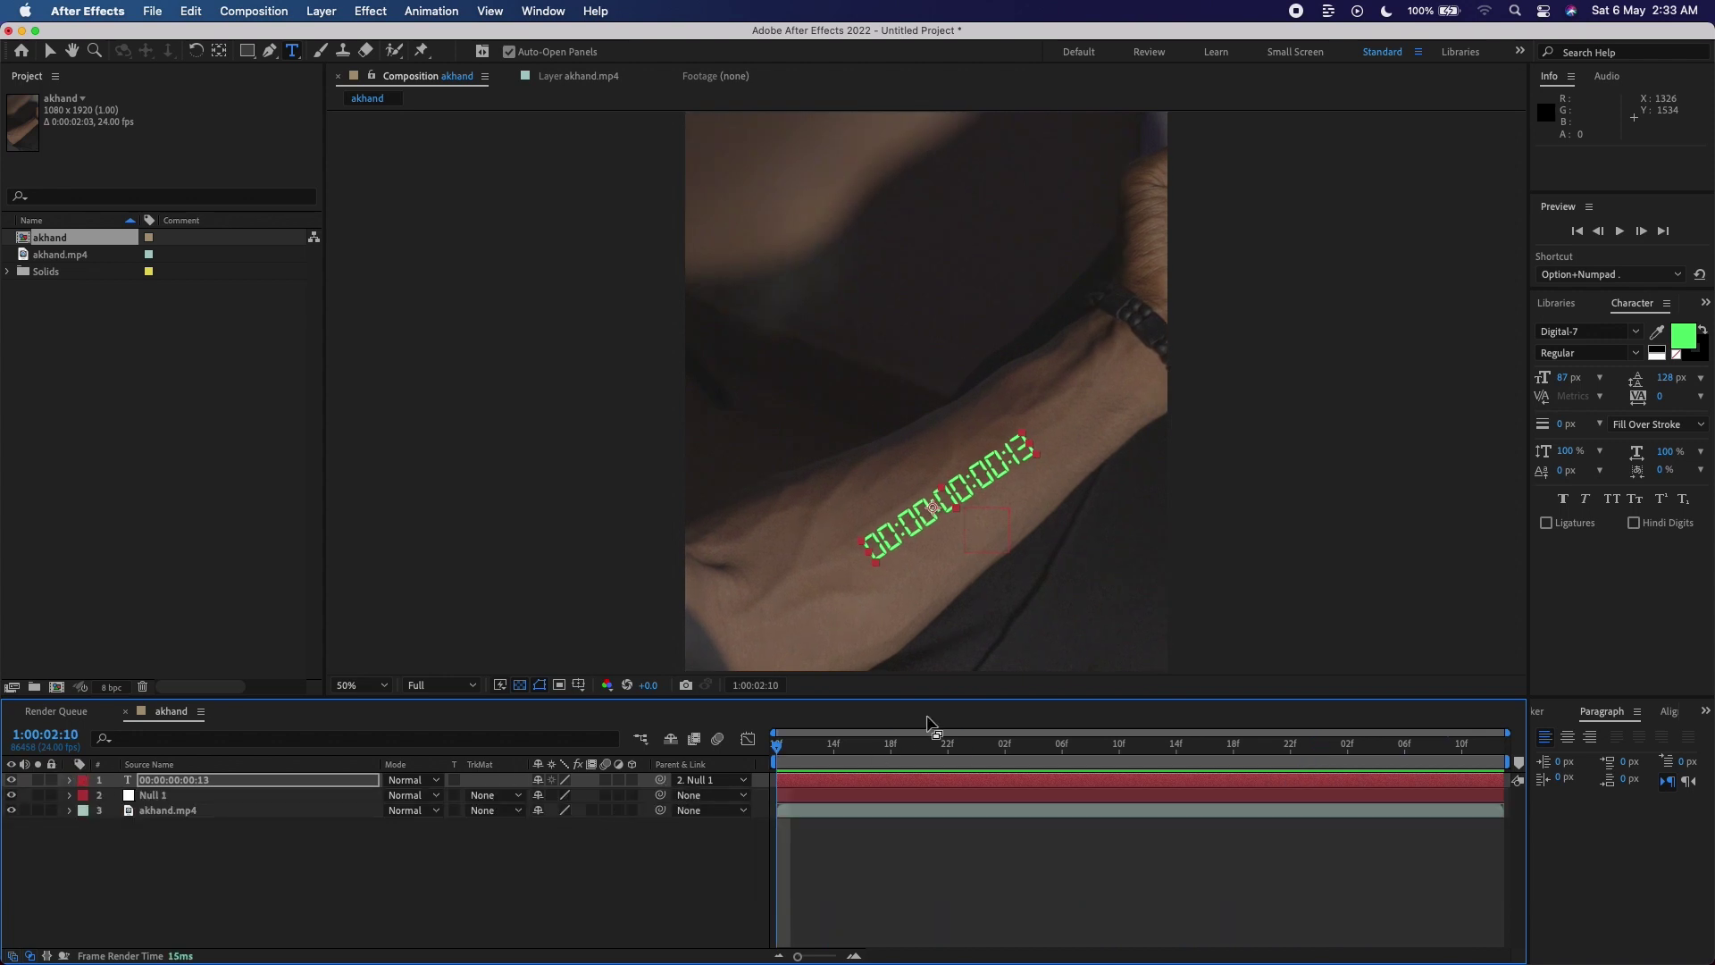
key("period")
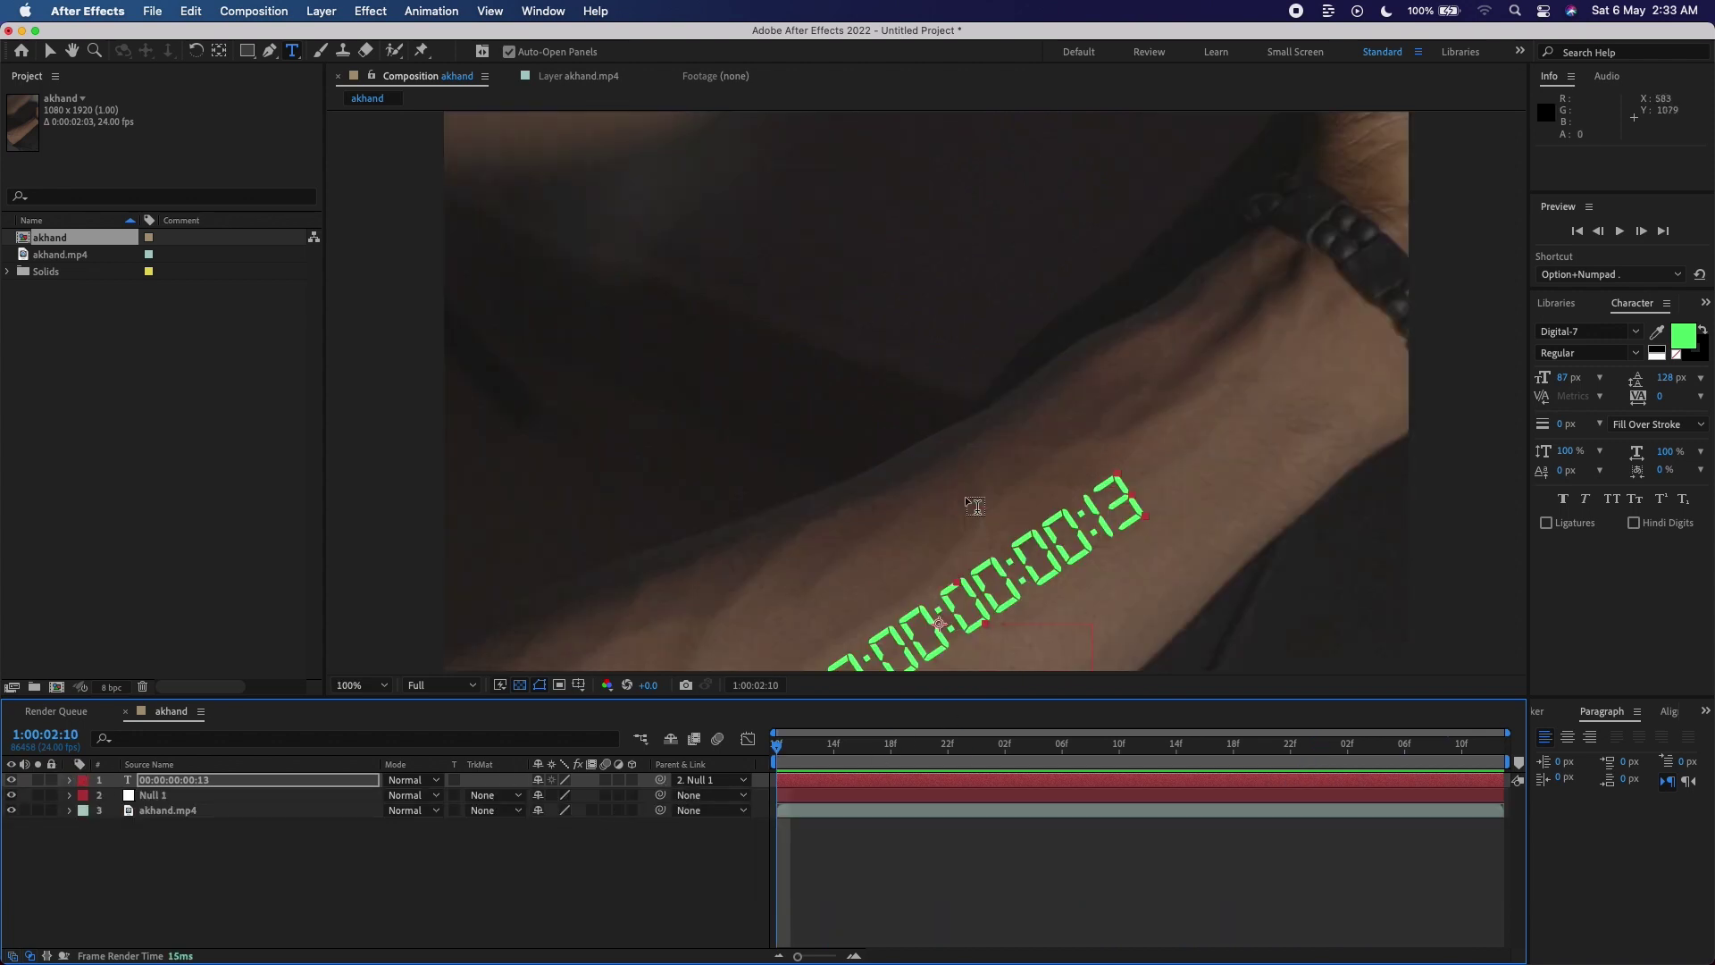
left_click(49, 51)
scroll(881, 269, "down", 2)
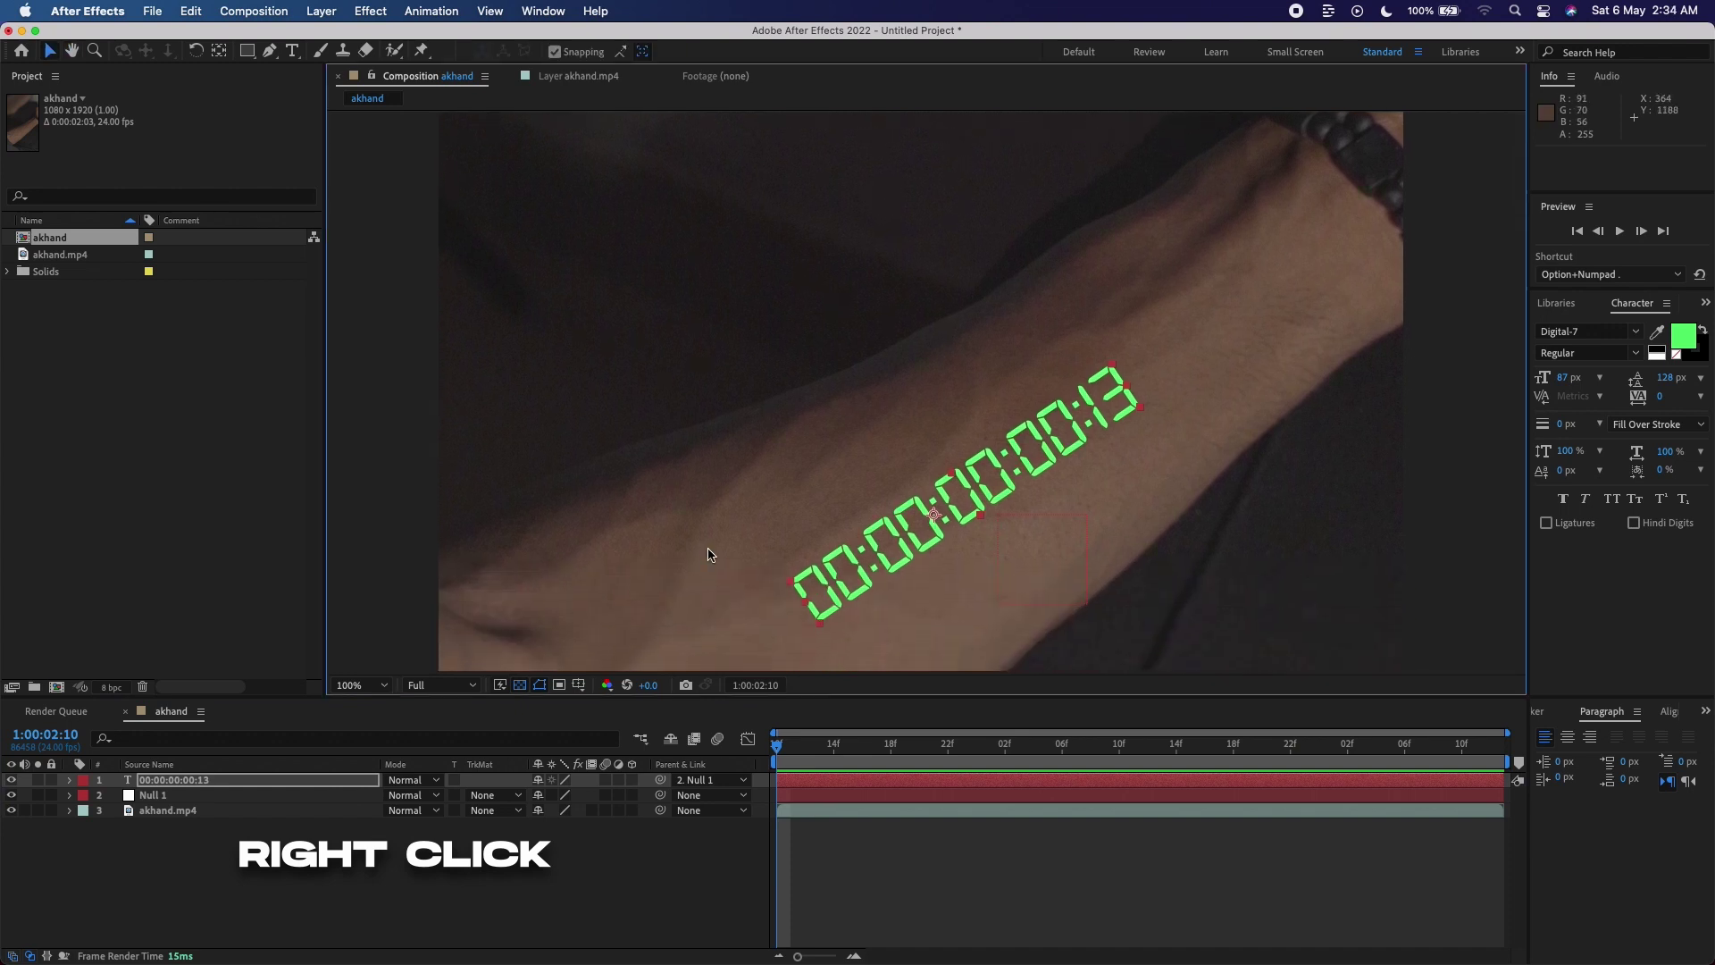
left_click(220, 781)
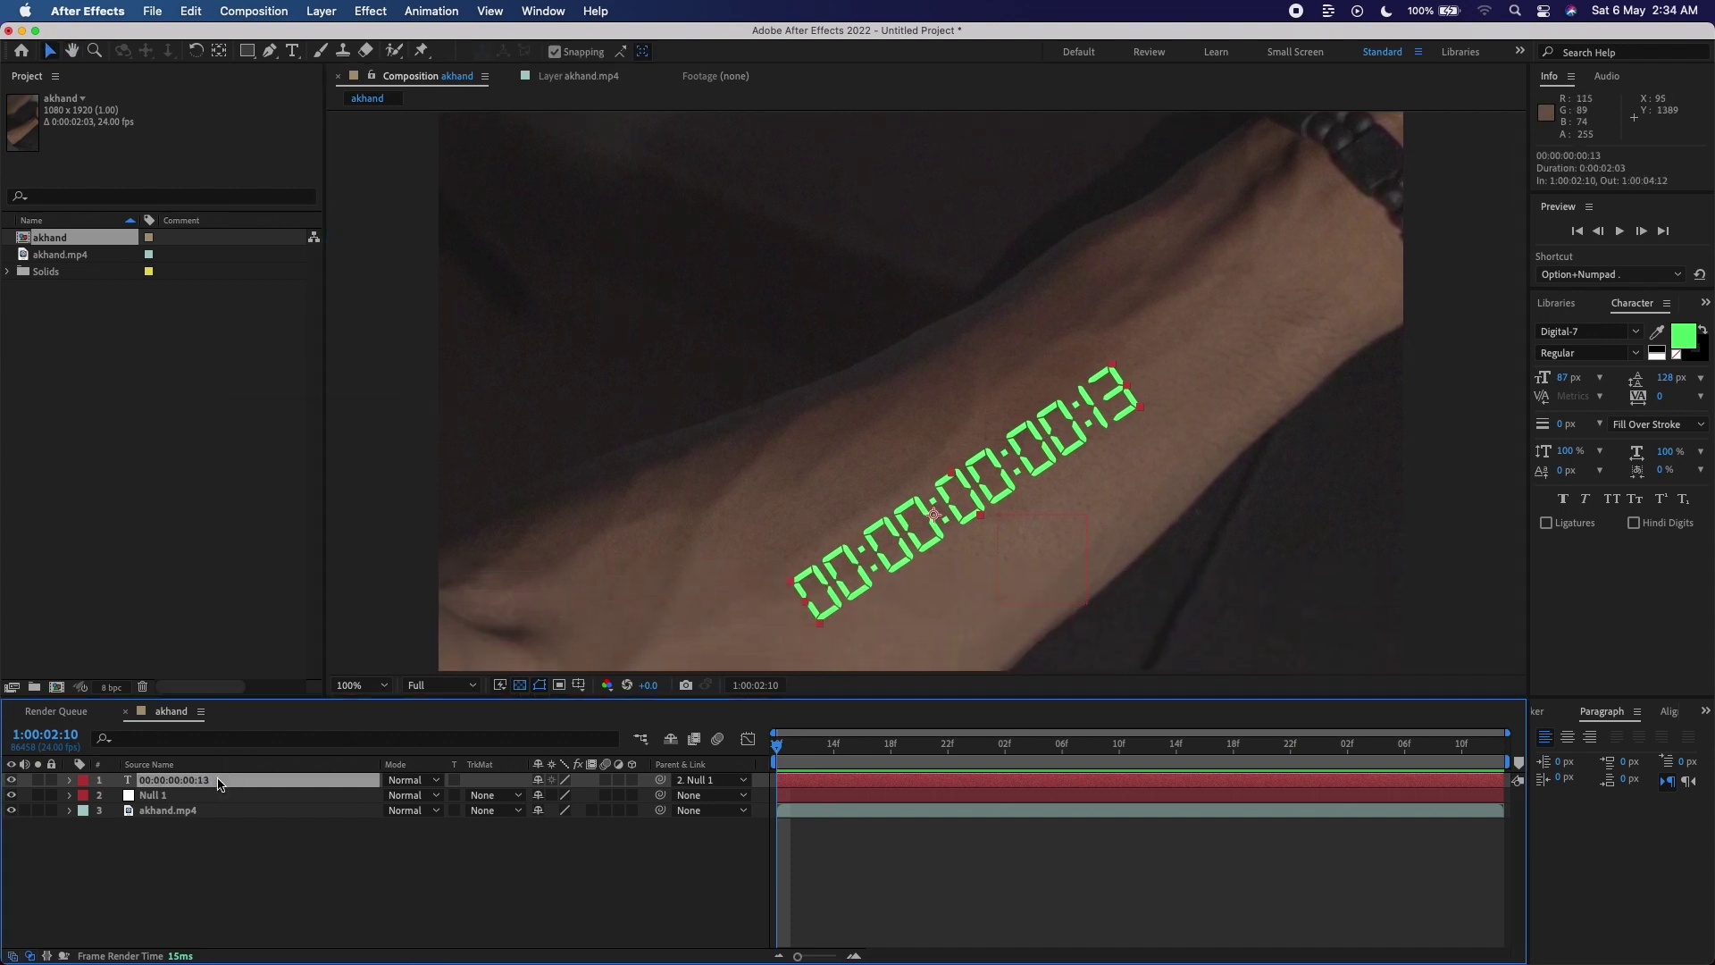
right_click(220, 782)
mouse_move(222, 779)
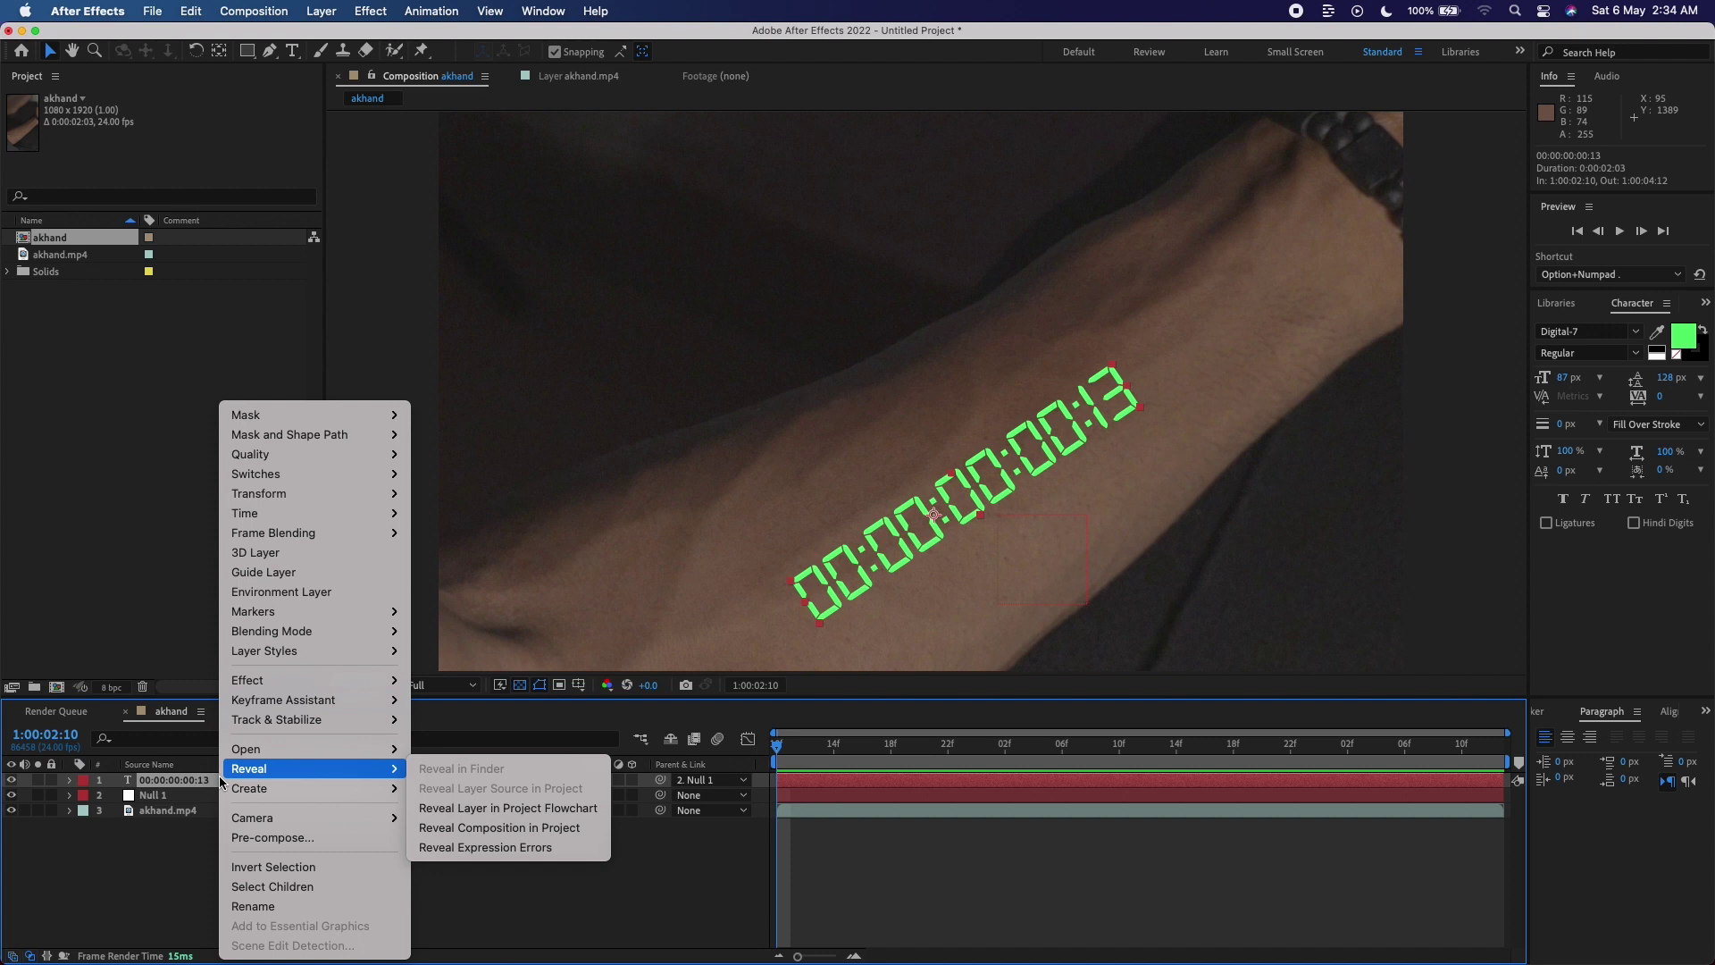
mouse_move(282, 653)
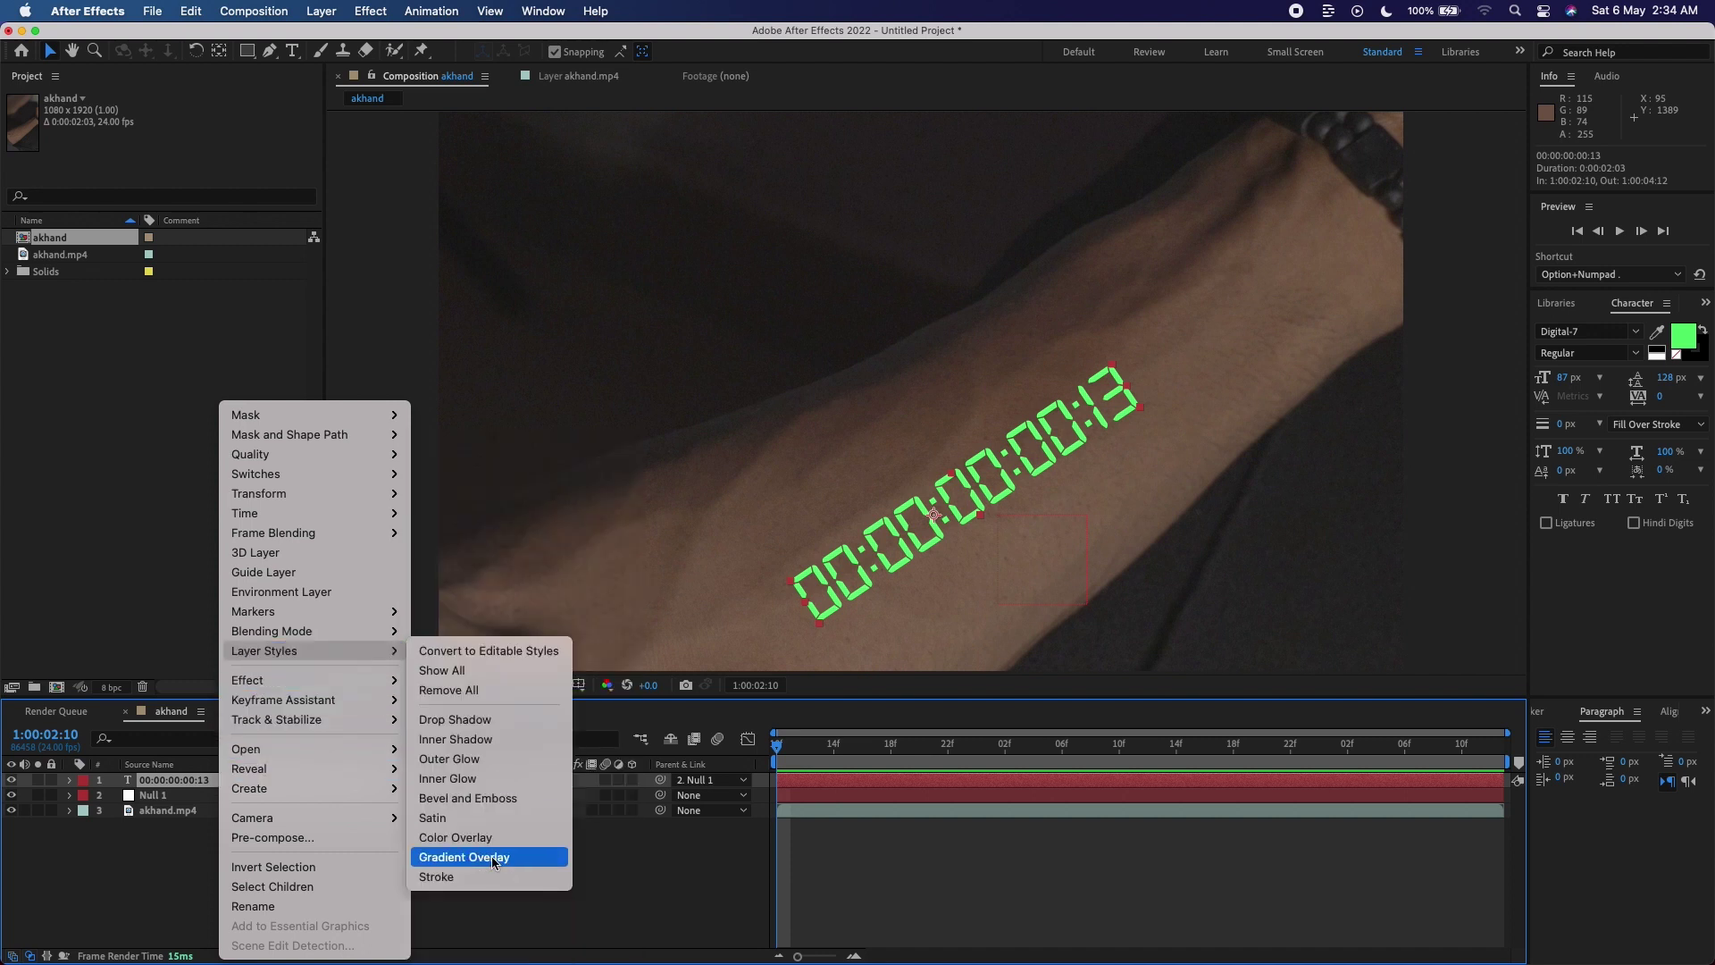
Add an Outer Glow layer style to the timecode with size 25 and a green colour.
left_click(472, 760)
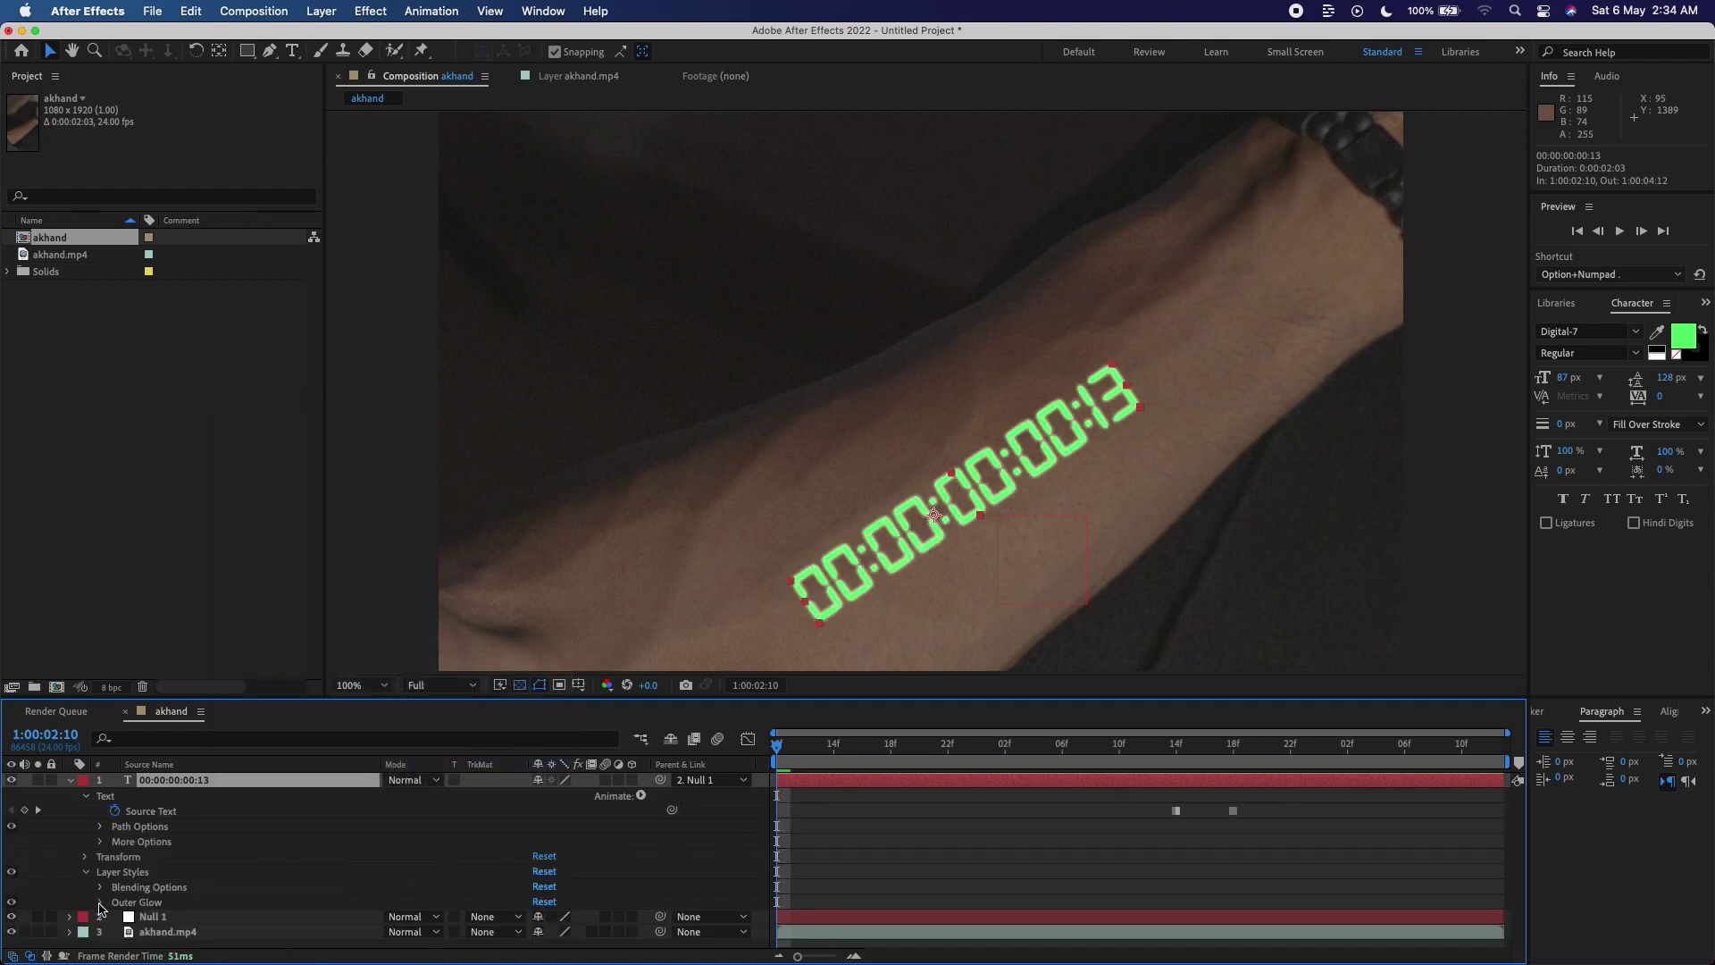
left_click(100, 902)
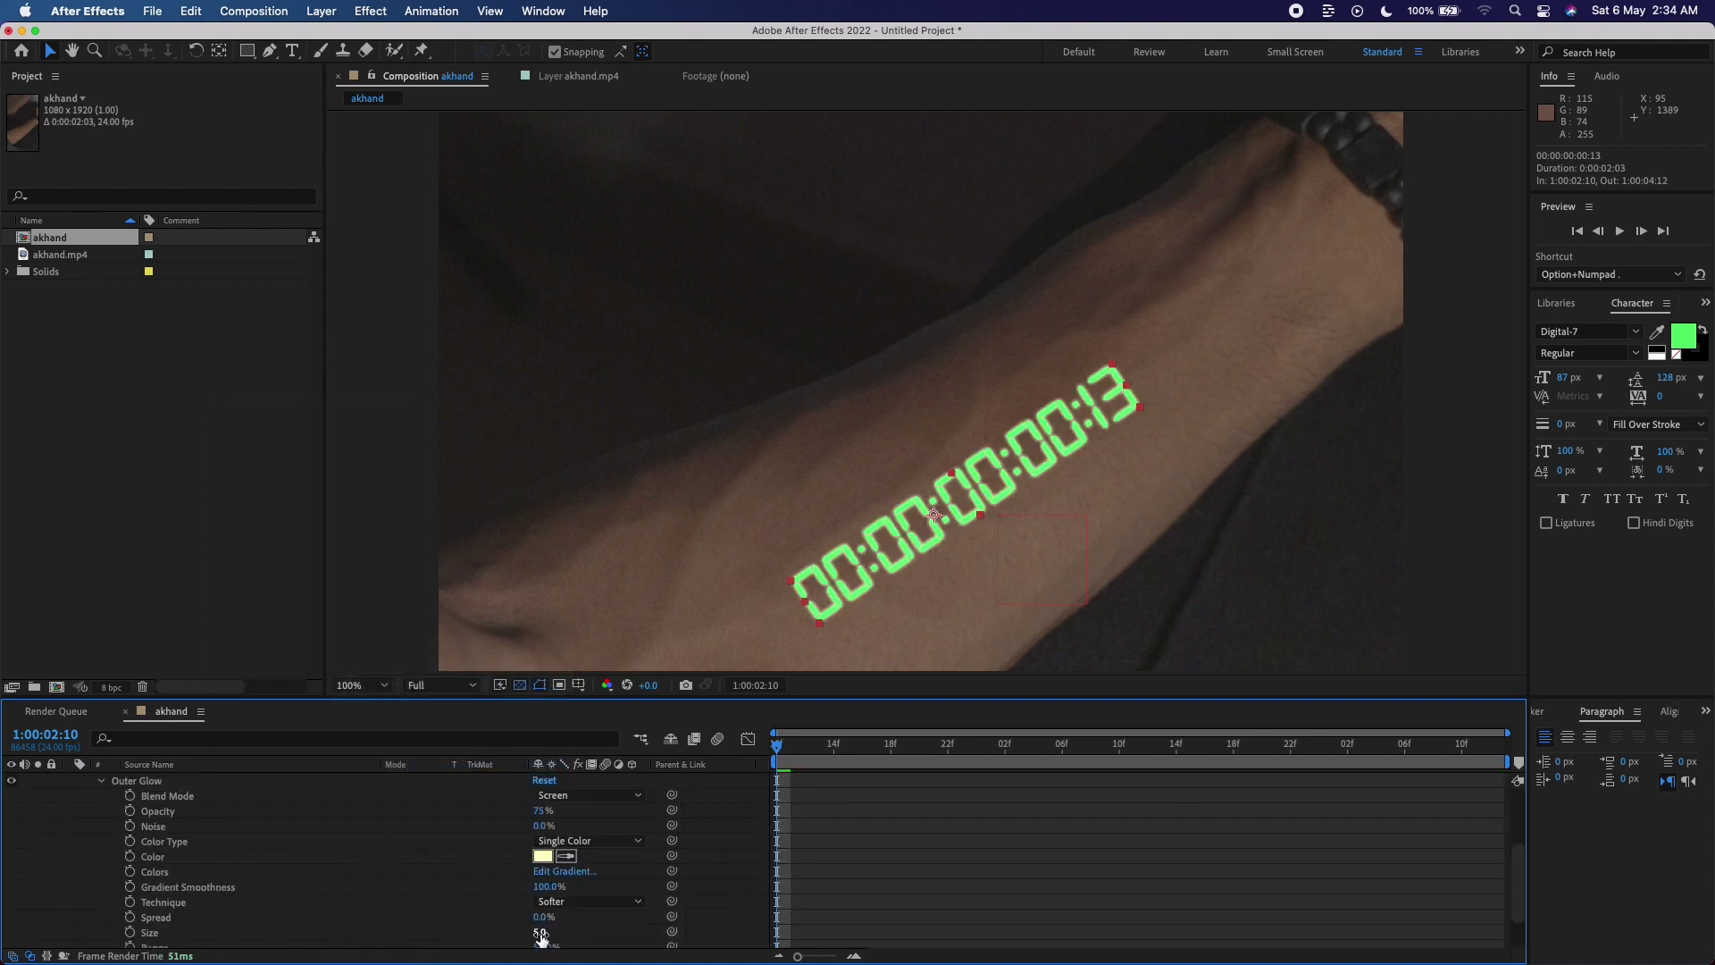
left_click_drag(540, 935, 558, 933)
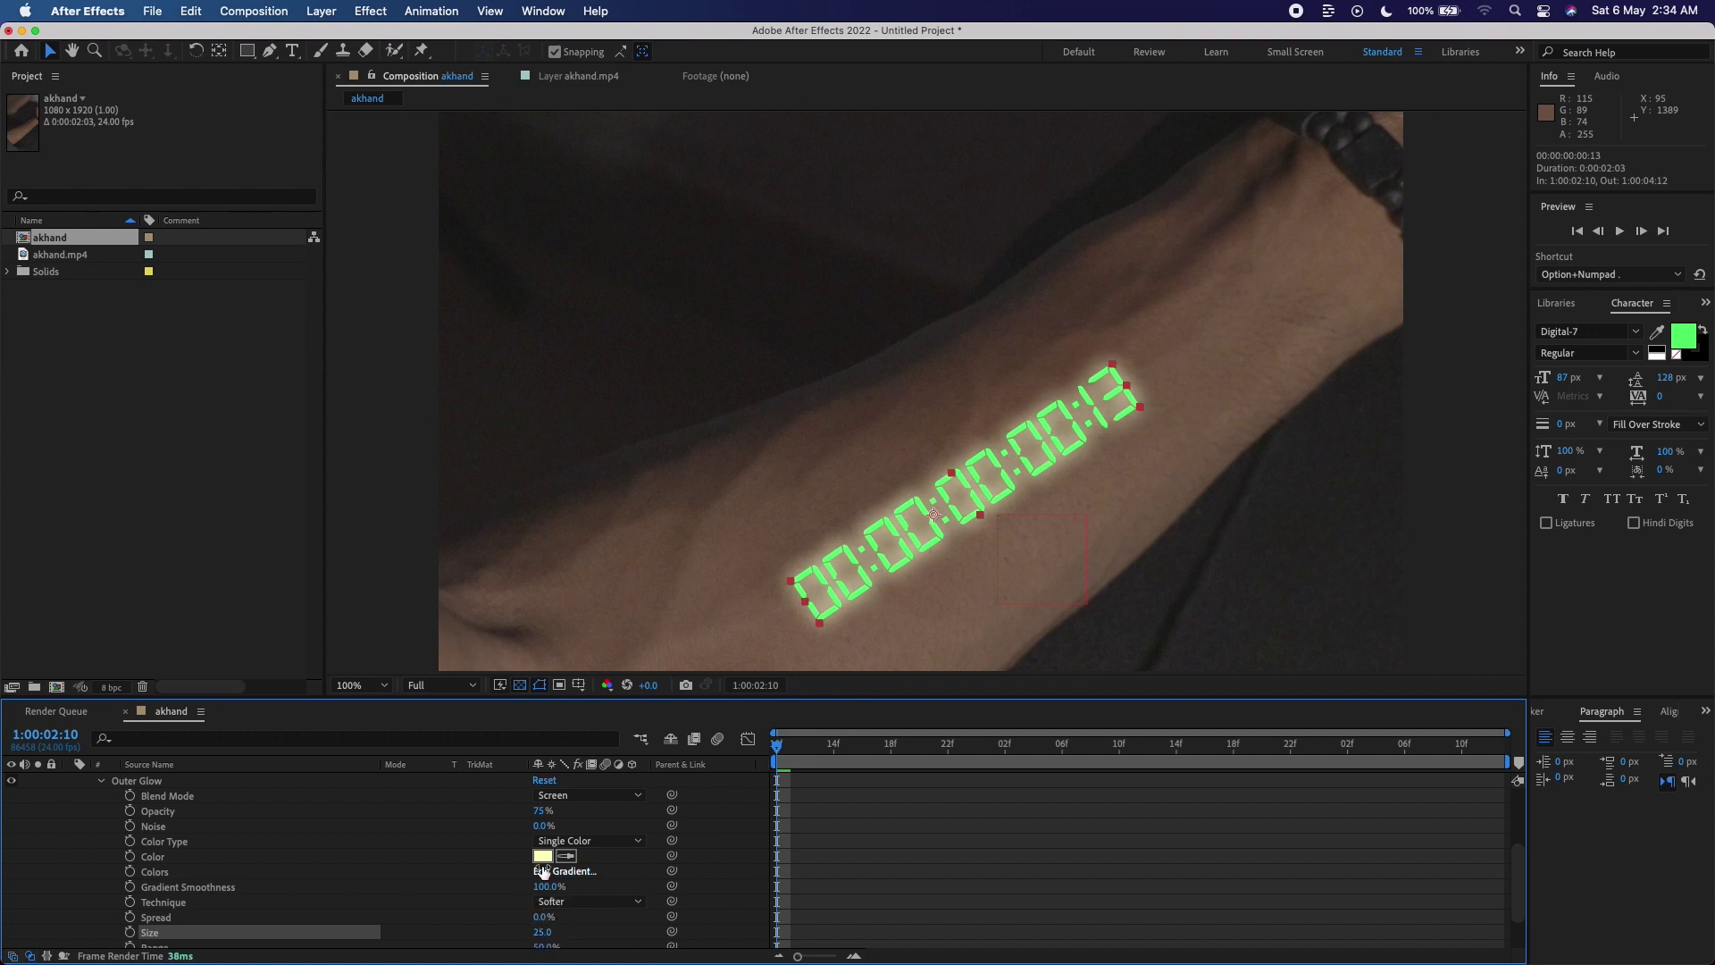
left_click(544, 858)
left_click_drag(983, 740, 984, 713)
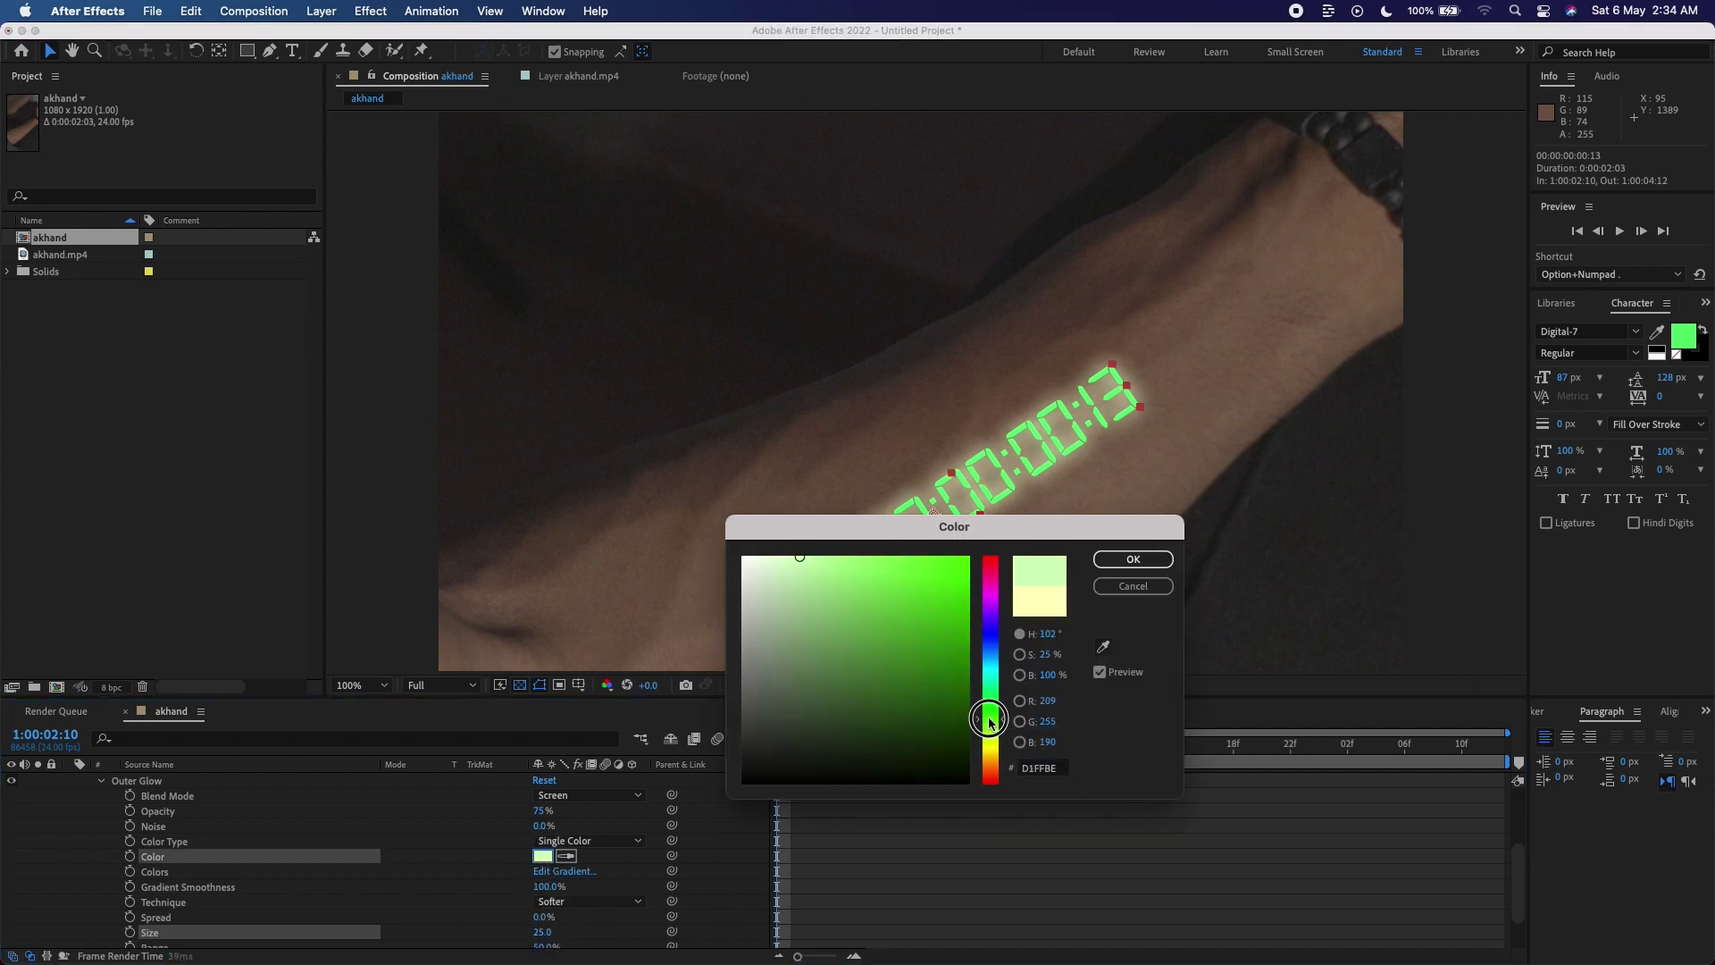
mouse_move(859, 608)
left_mouse_down()
mouse_move(878, 580)
mouse_move(897, 601)
left_mouse_up()
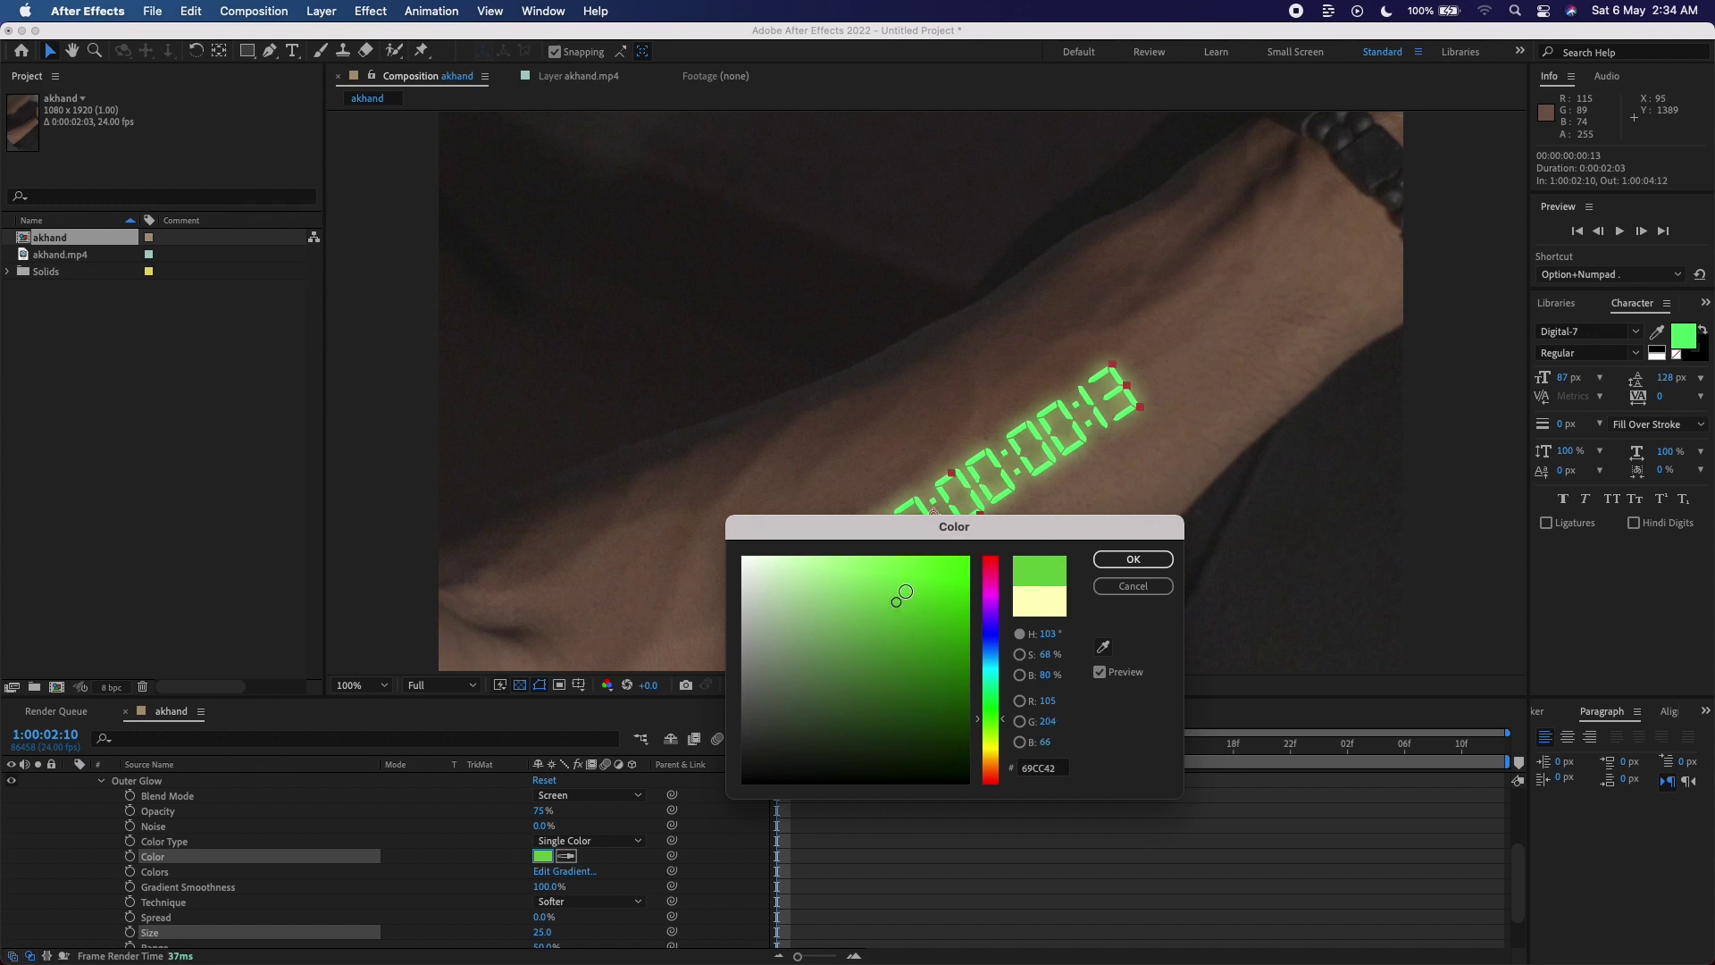
left_click(1103, 558)
scroll(88, 793, "up", 5)
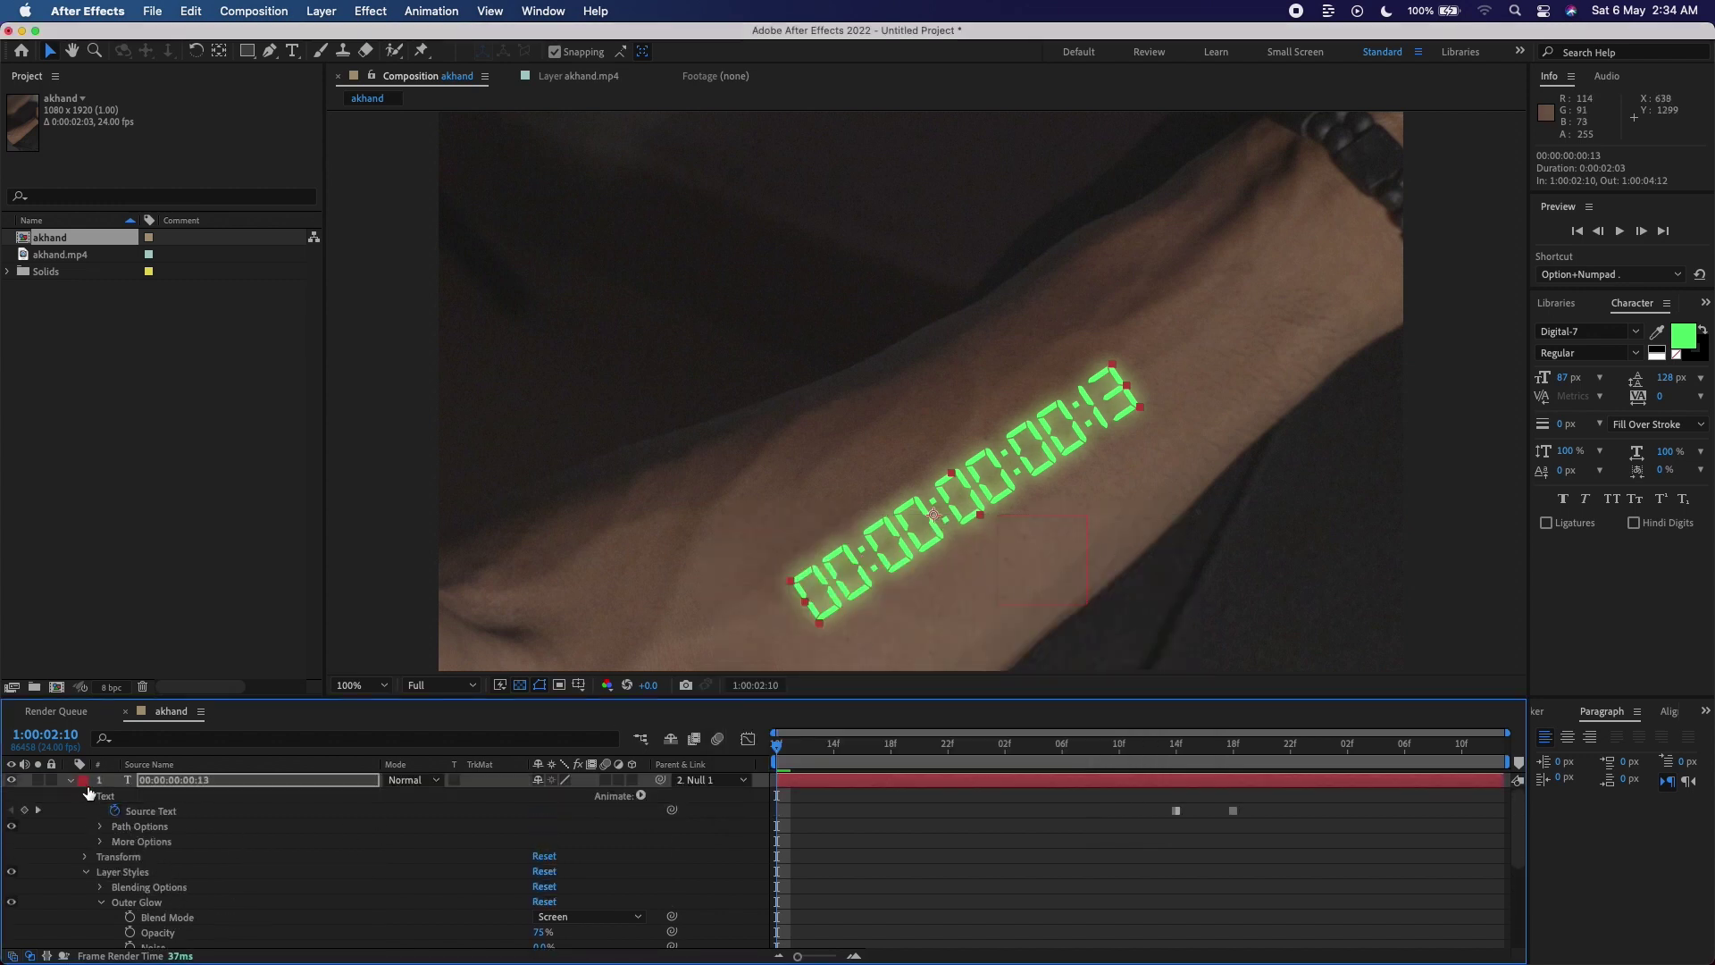
left_click(70, 780)
Preview the timecode layer in Screen blend mode, then switch it to Color Dodge.
left_click(425, 781)
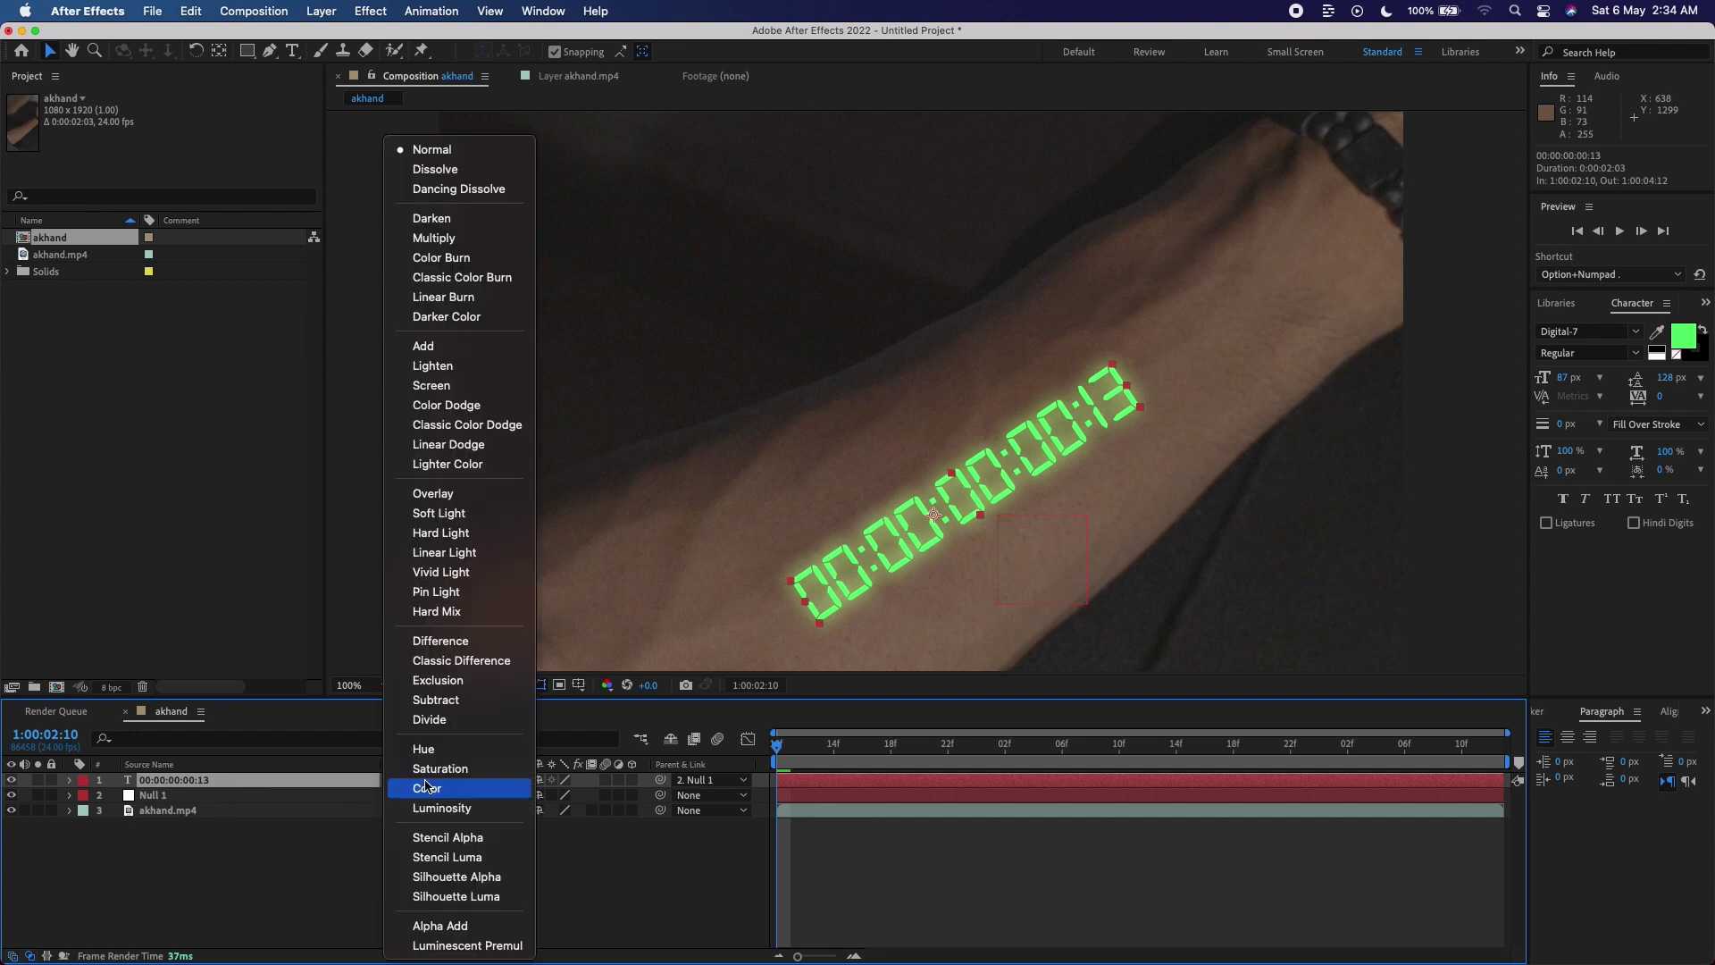
left_click(461, 390)
key("space")
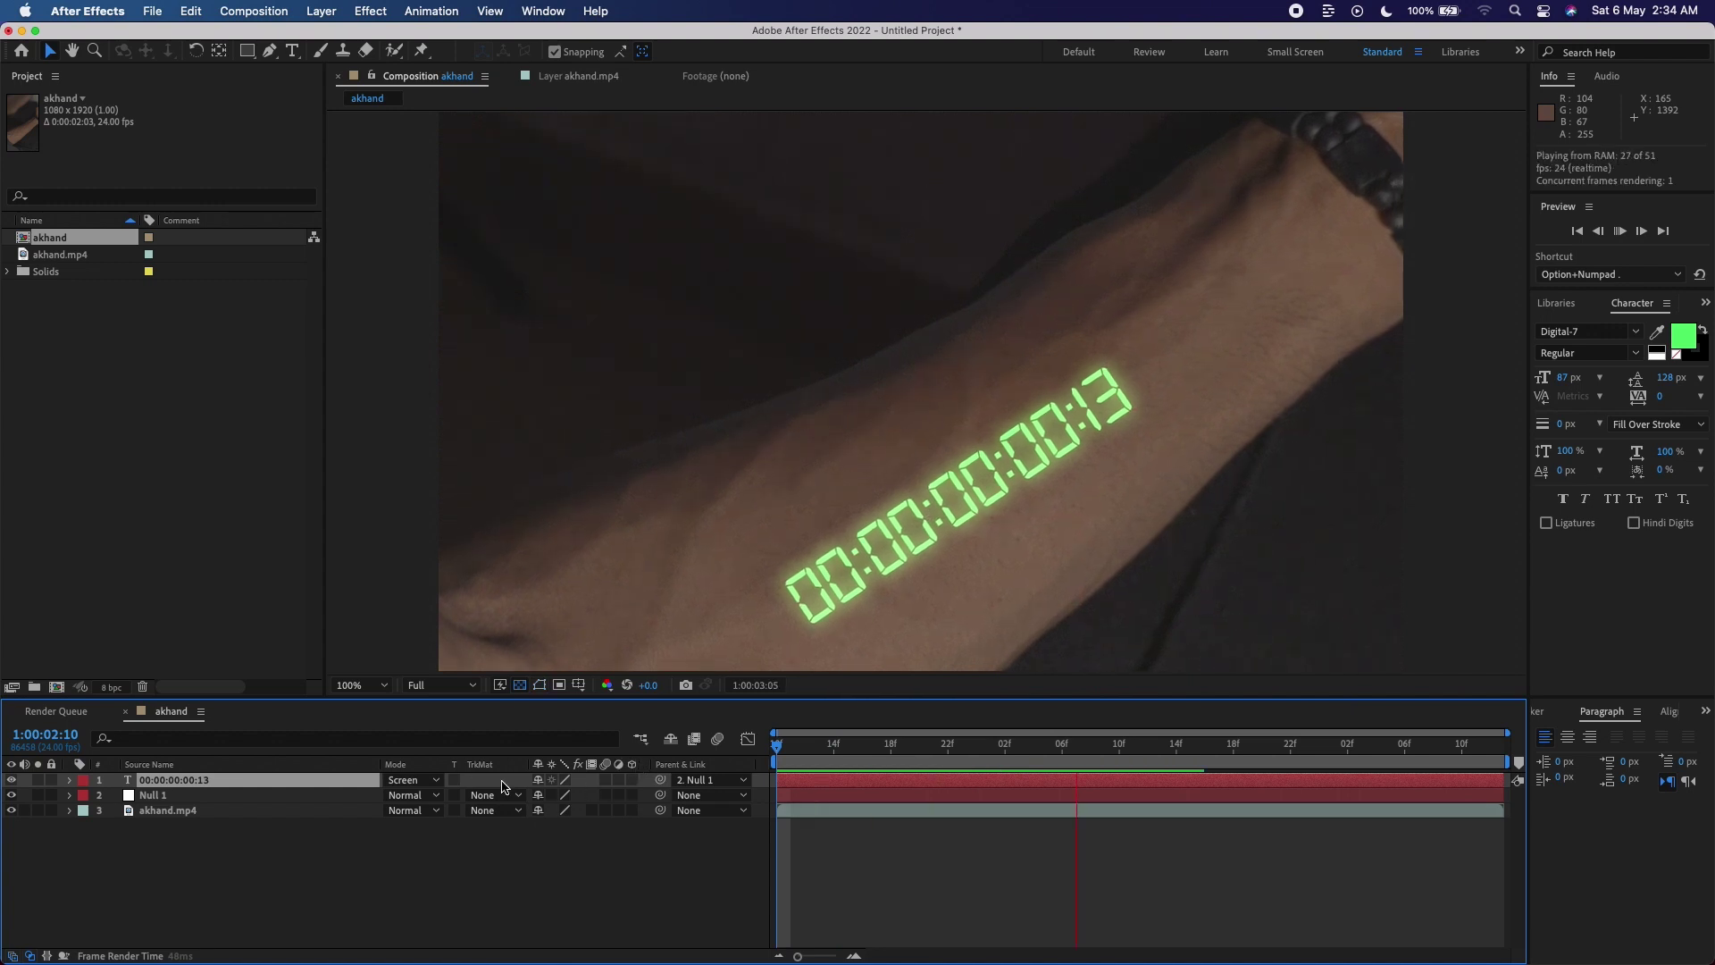
key("space")
left_click(413, 780)
left_click(462, 407)
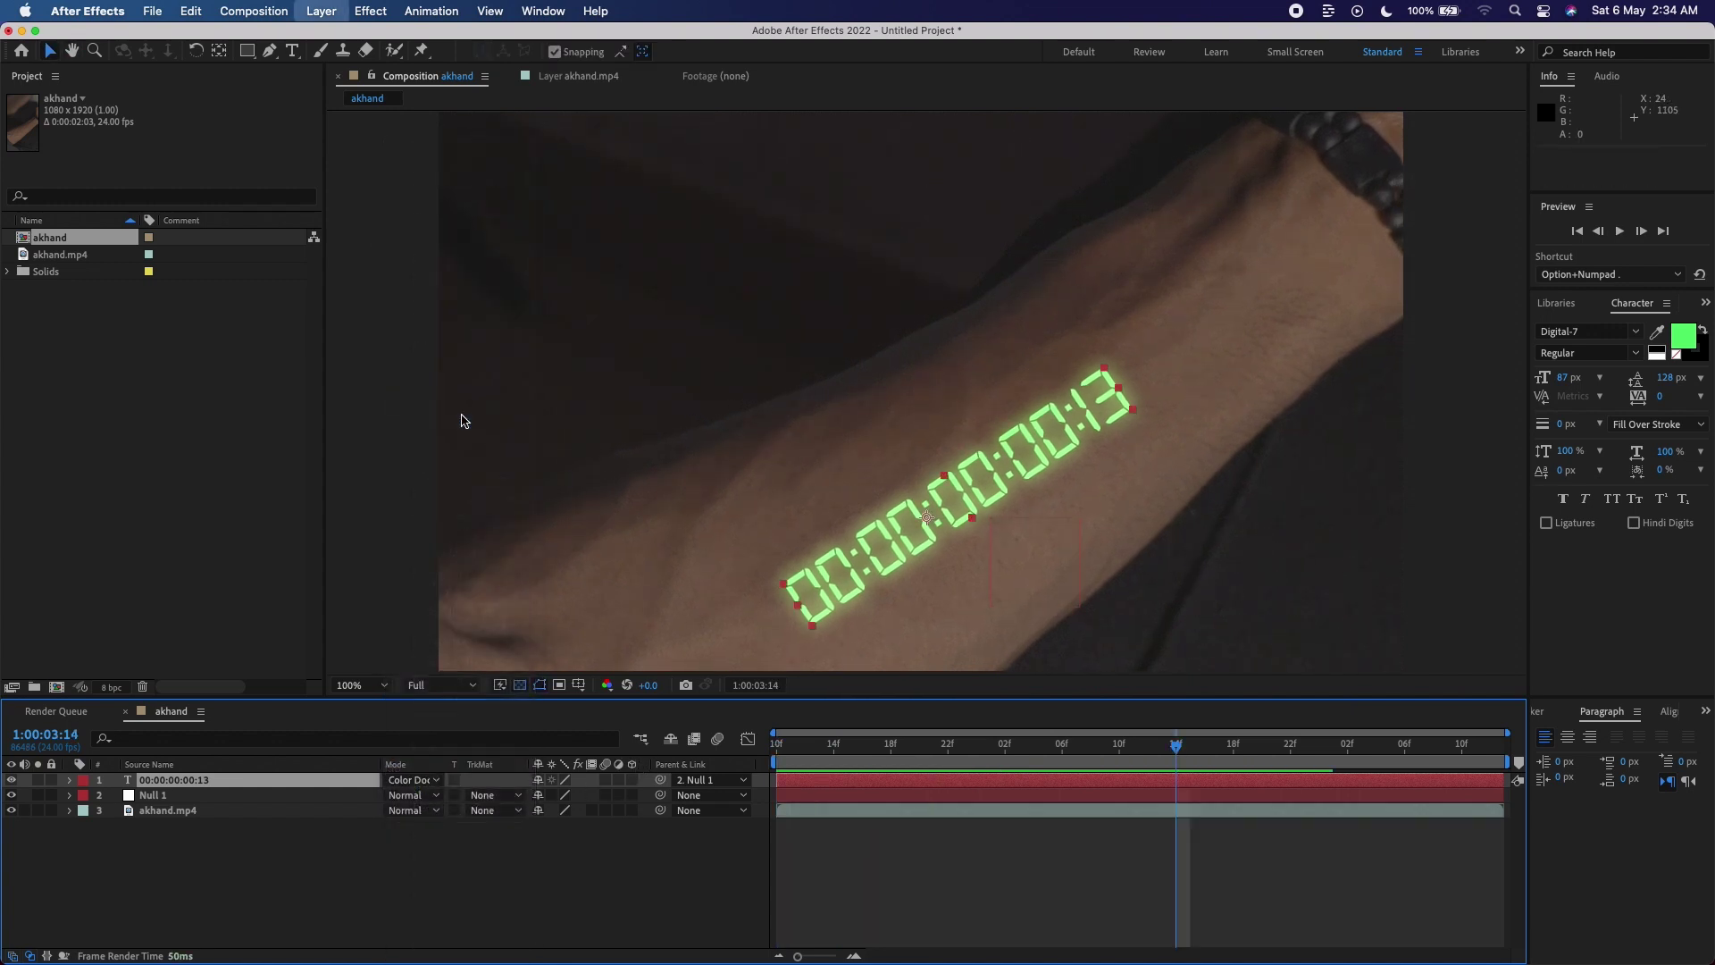
Preview the Color Dodge result at 50% zoom, then set the timecode opacity to 93% and preview.
key("Home")
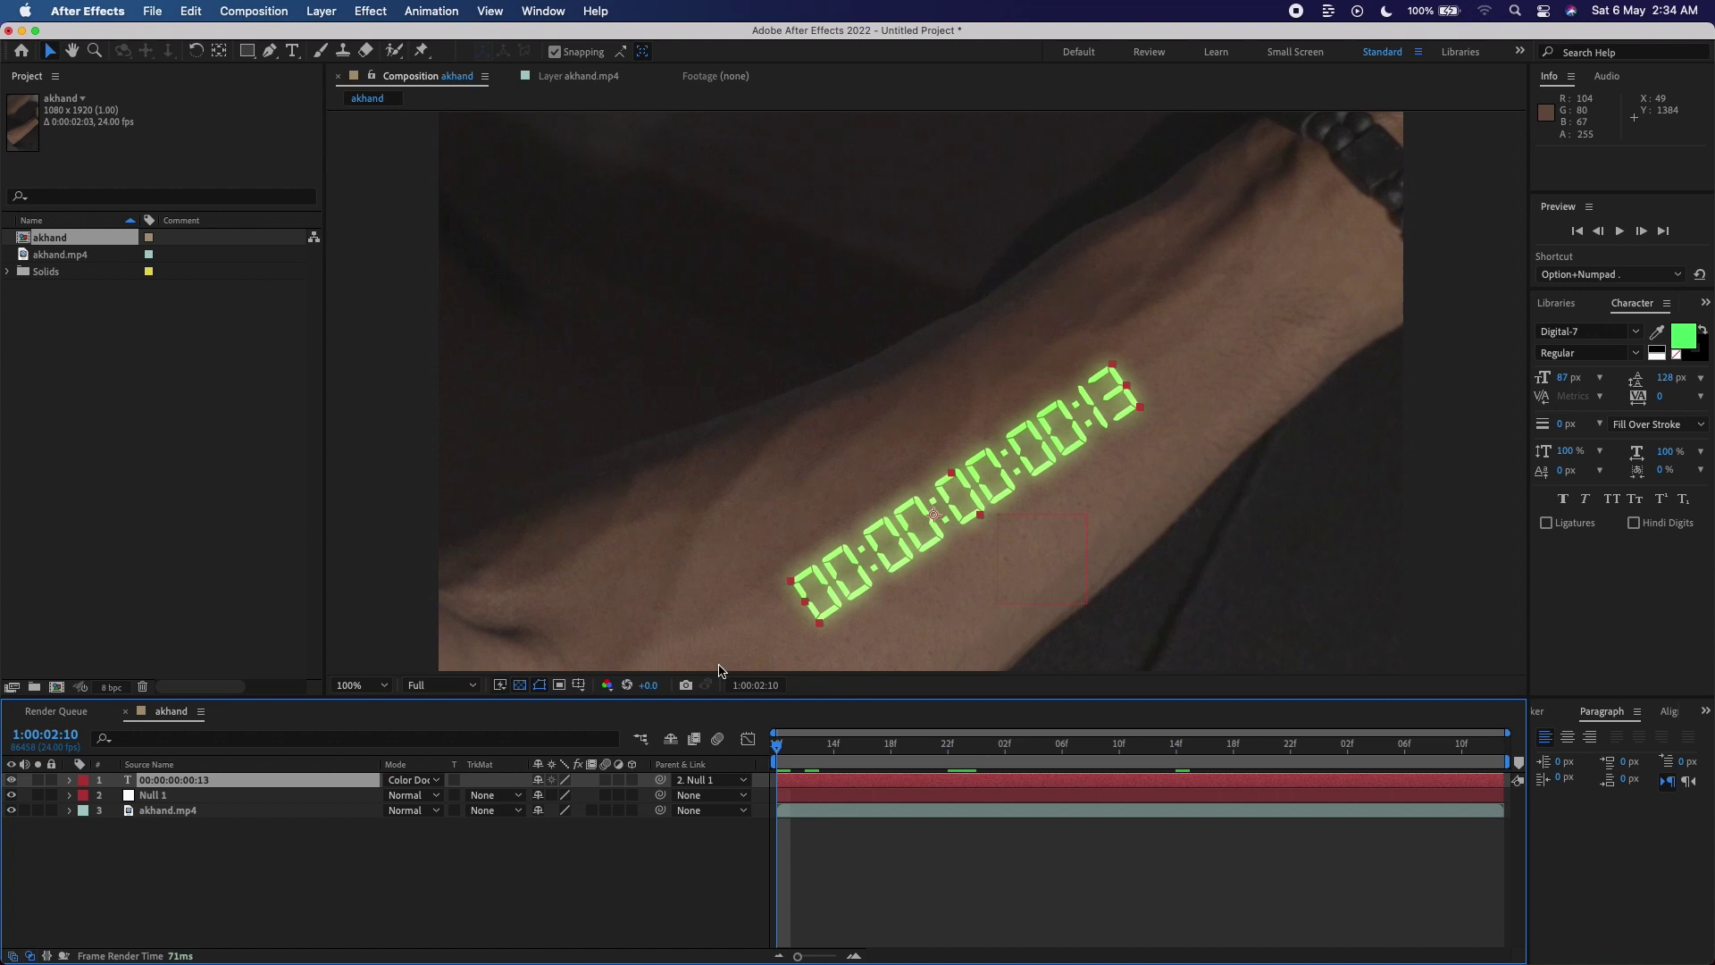
key("comma")
key("space")
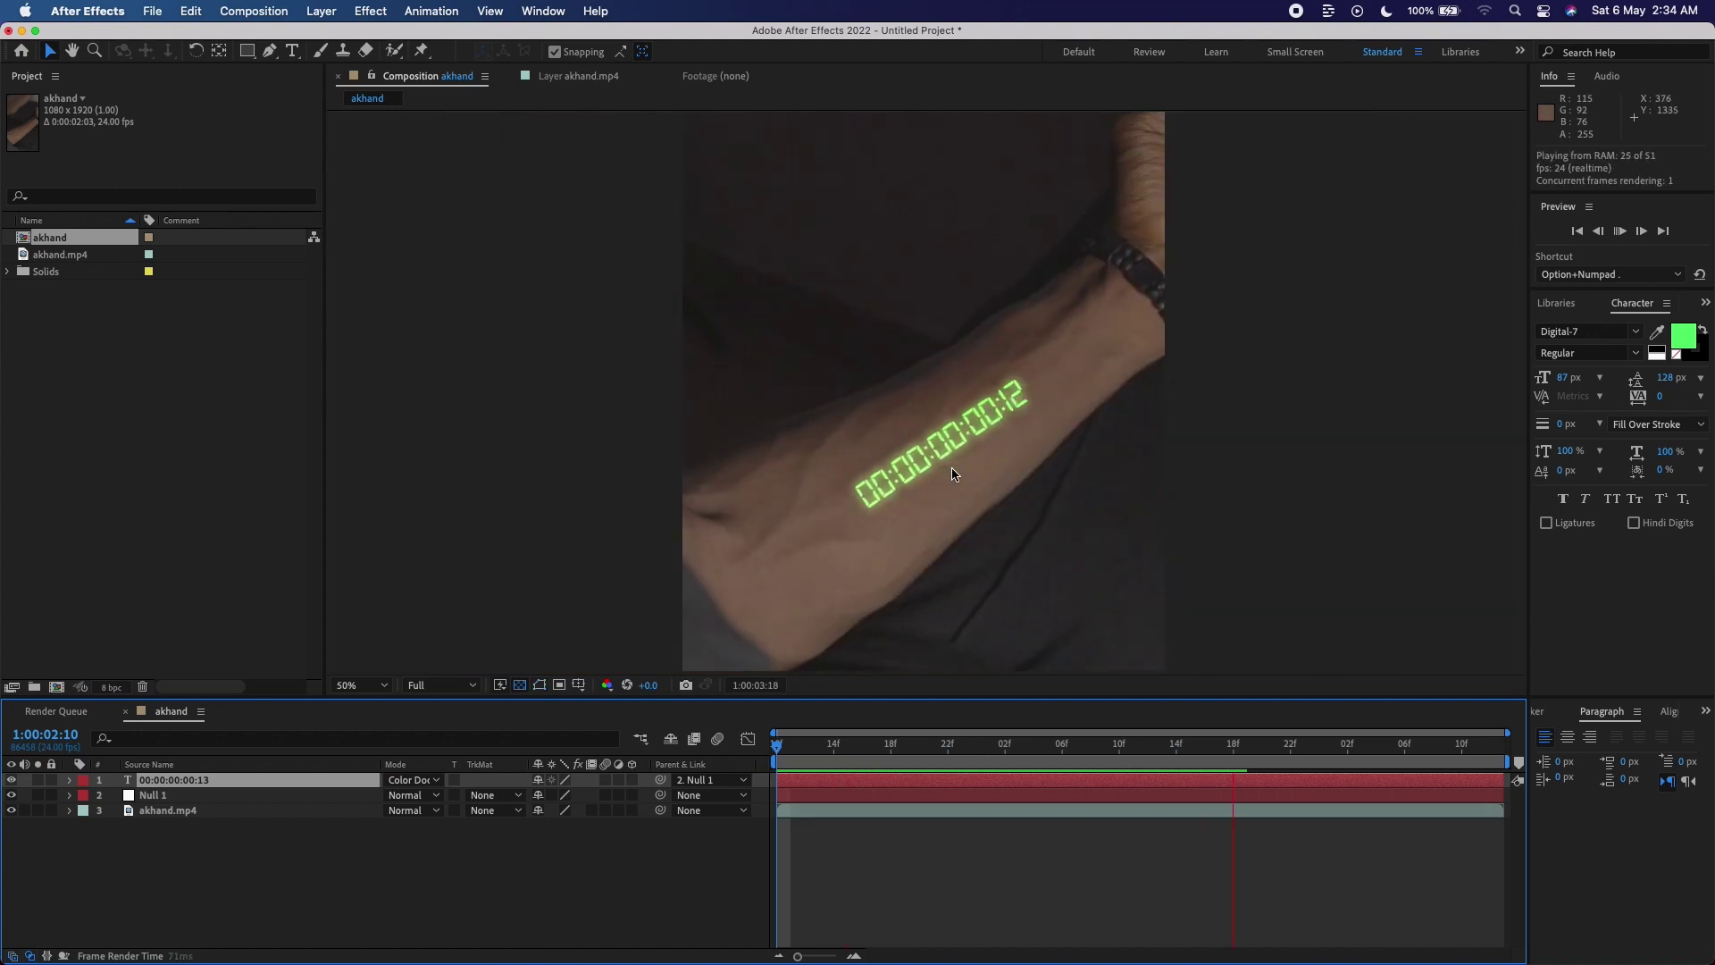
left_click(319, 780)
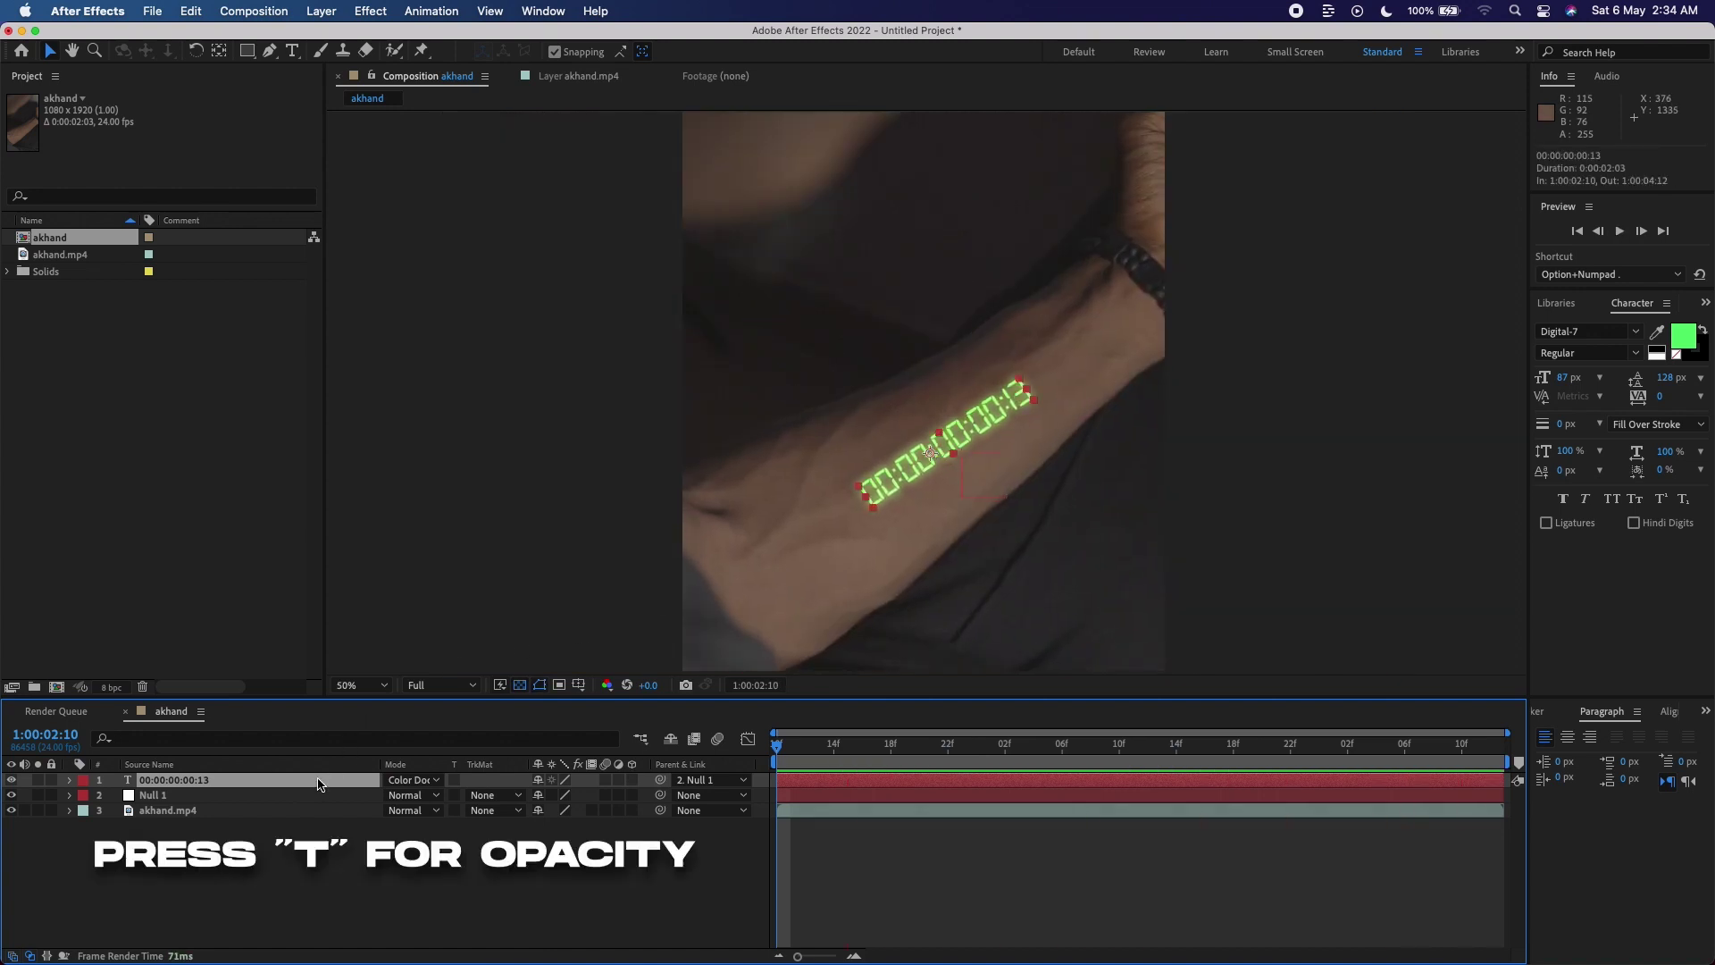
key("t")
left_click_drag(548, 803, 534, 795)
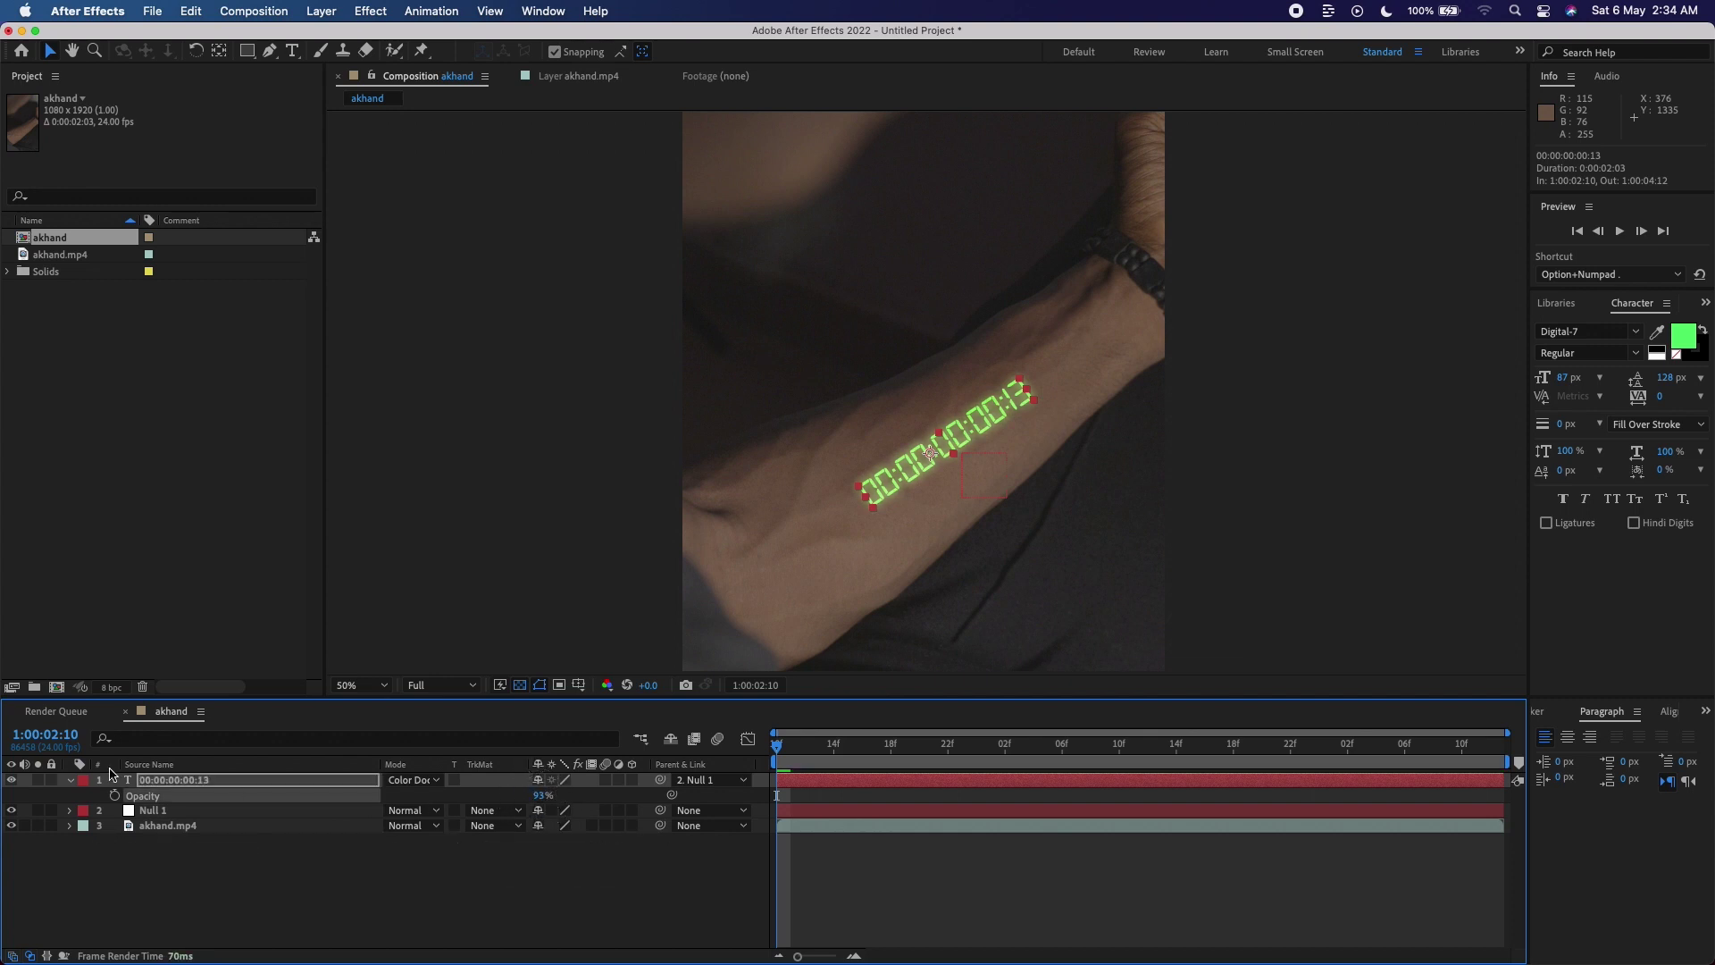
left_click(69, 783)
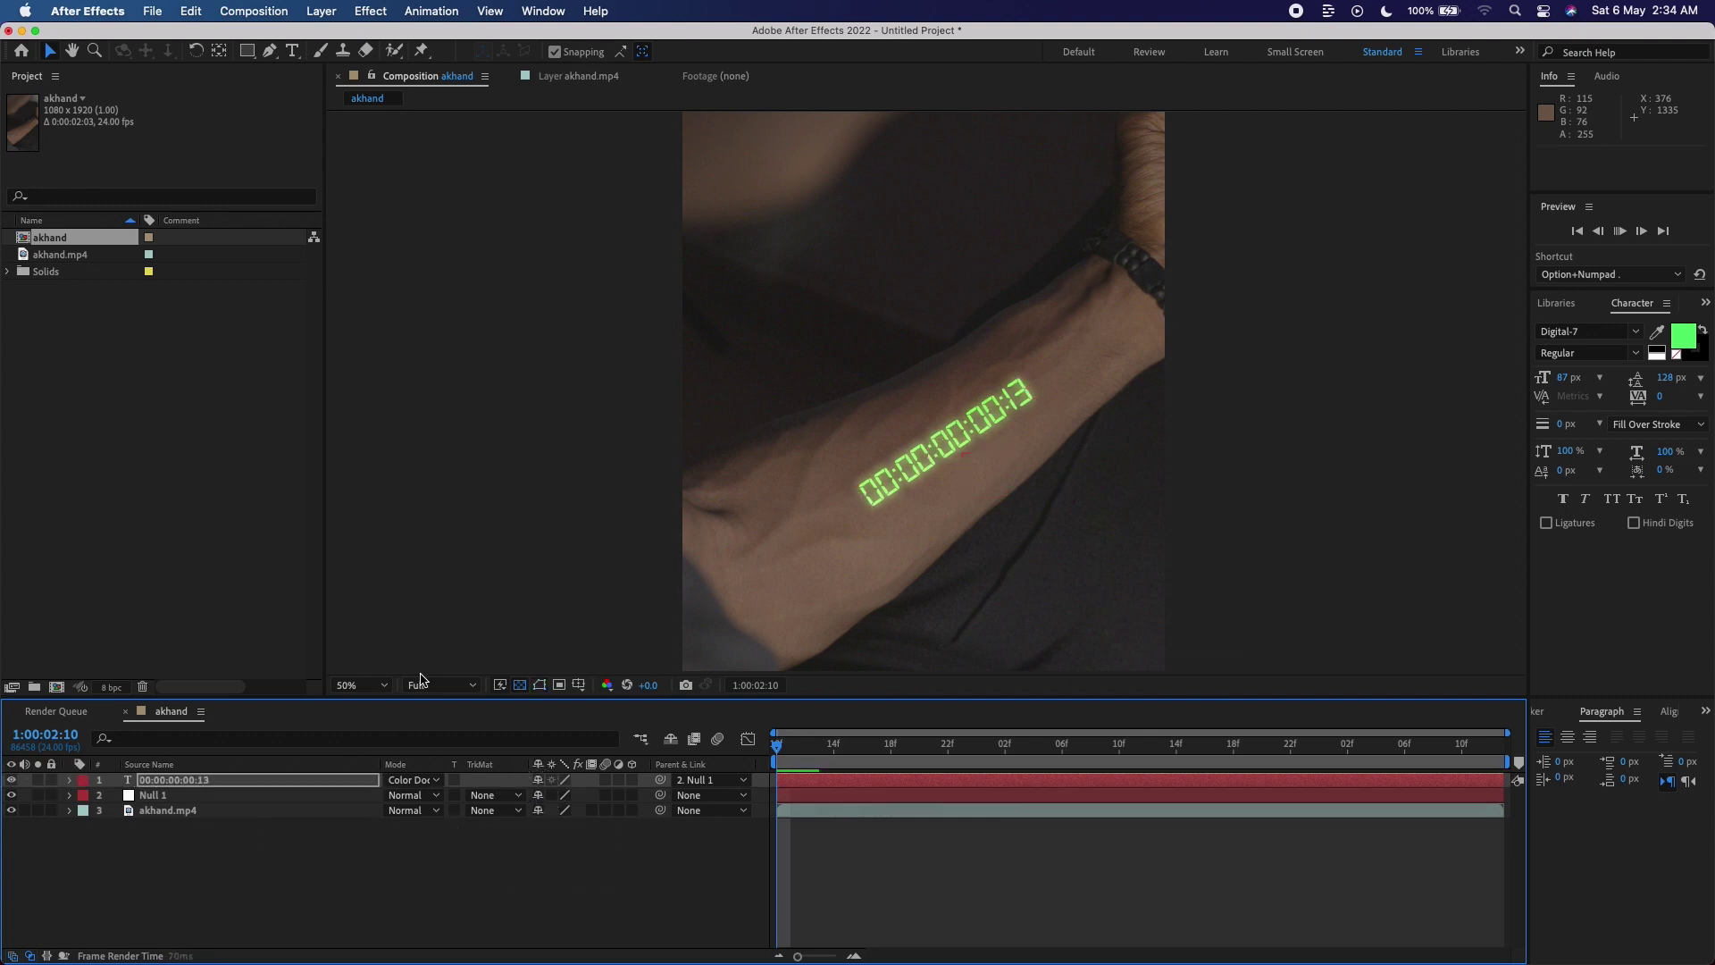
key("space")
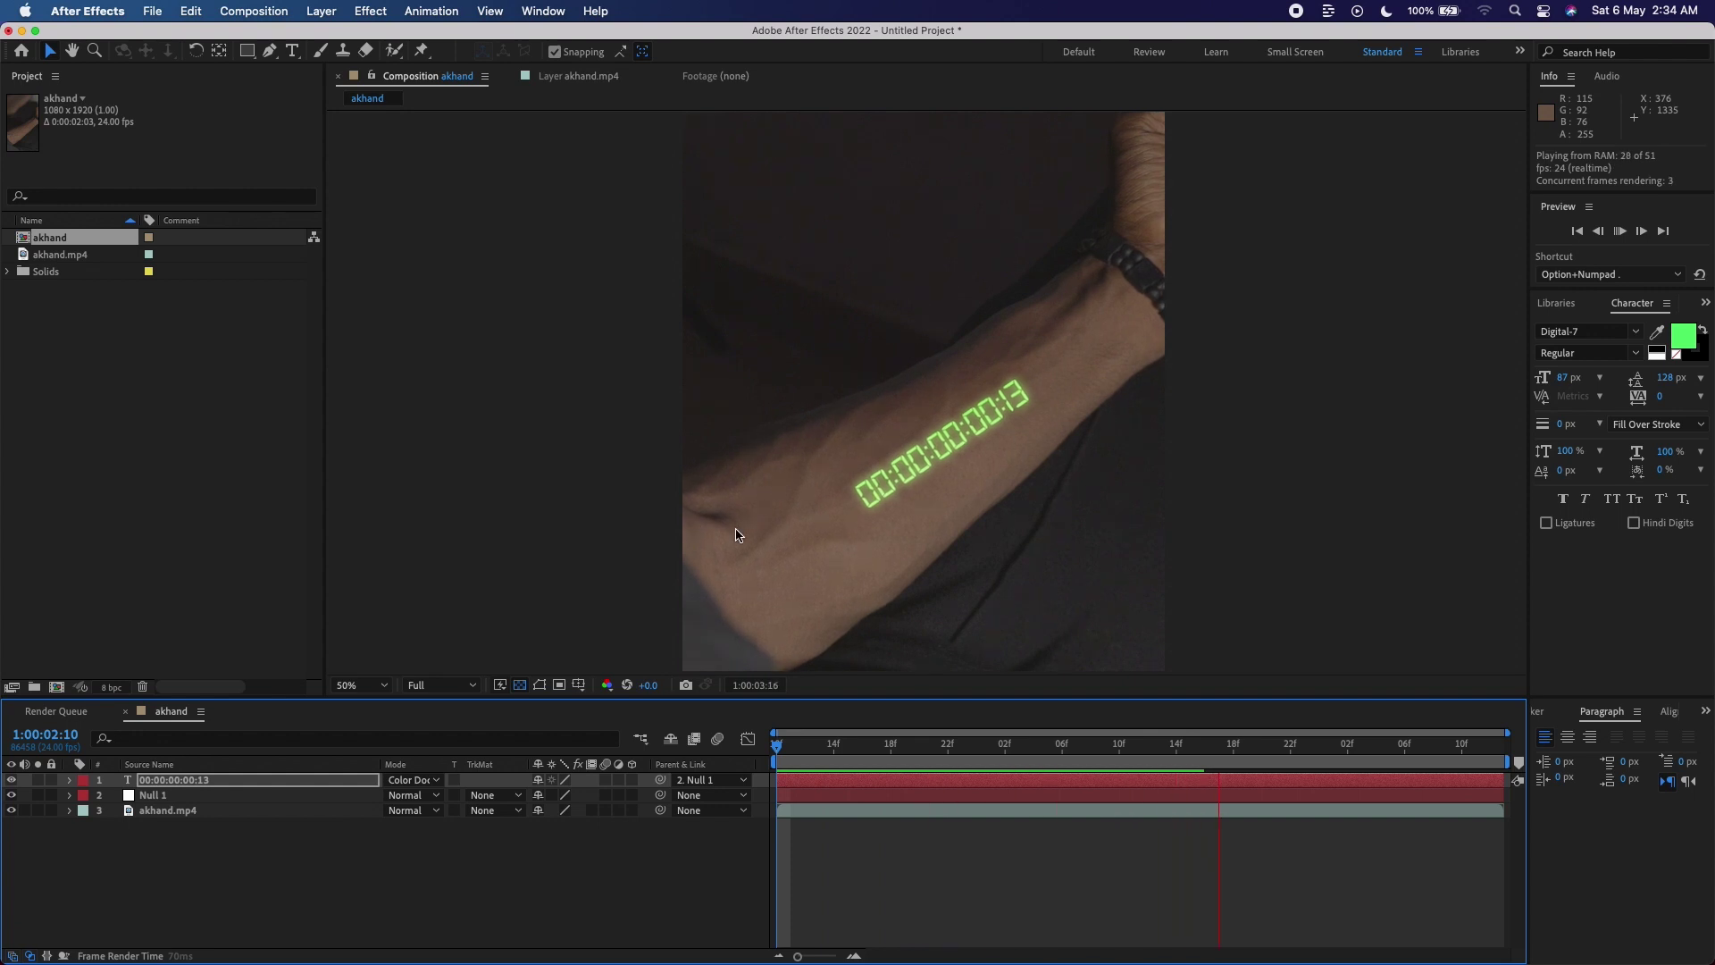
key("space")
left_click(315, 781)
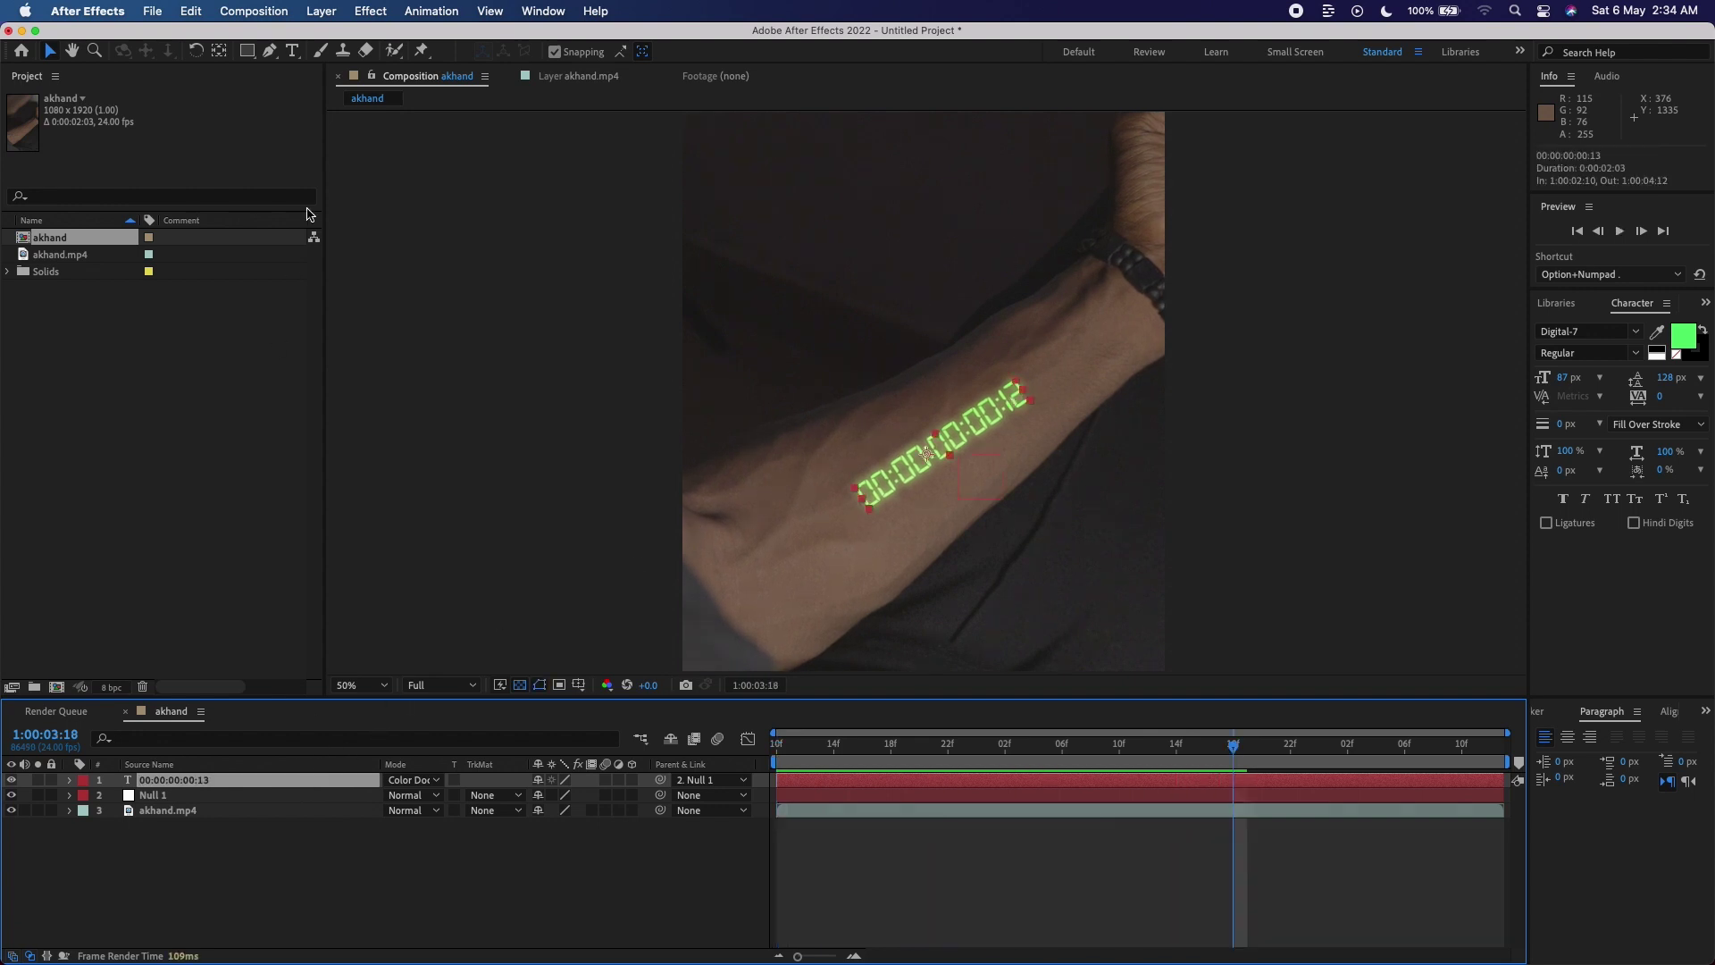
Create a 1080×1920 lime green (B3FF81) solid named Medium Lime Green Solid 1.
left_click(322, 10)
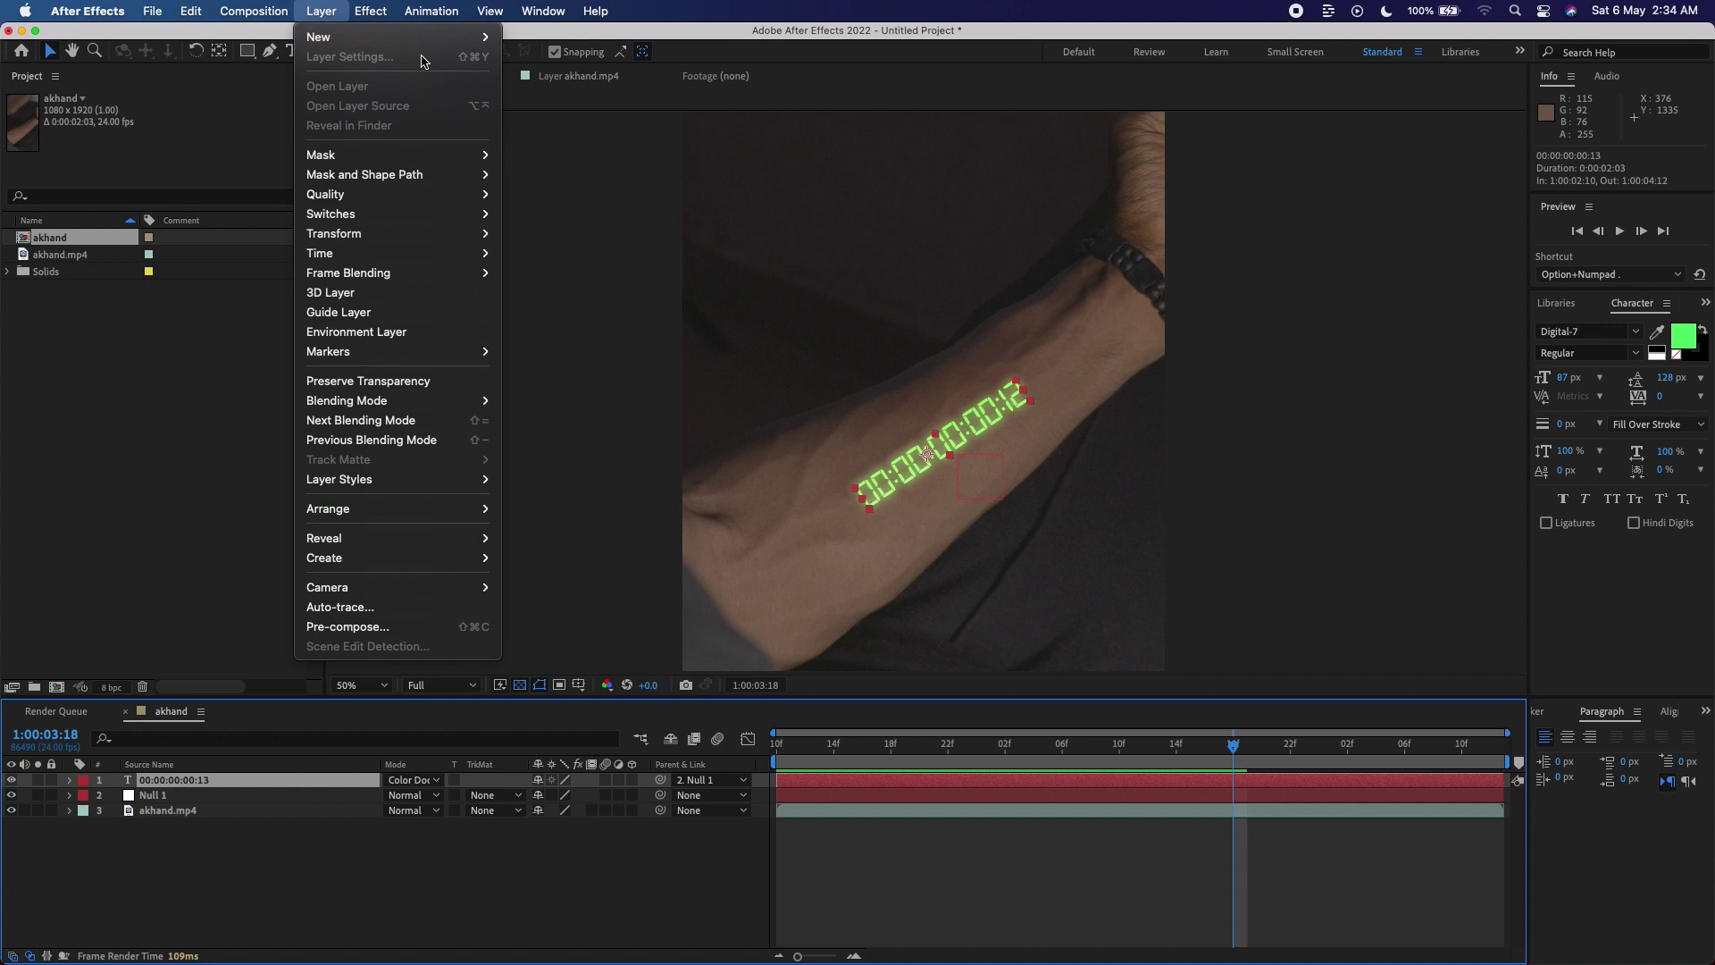
mouse_move(342, 39)
left_click(572, 57)
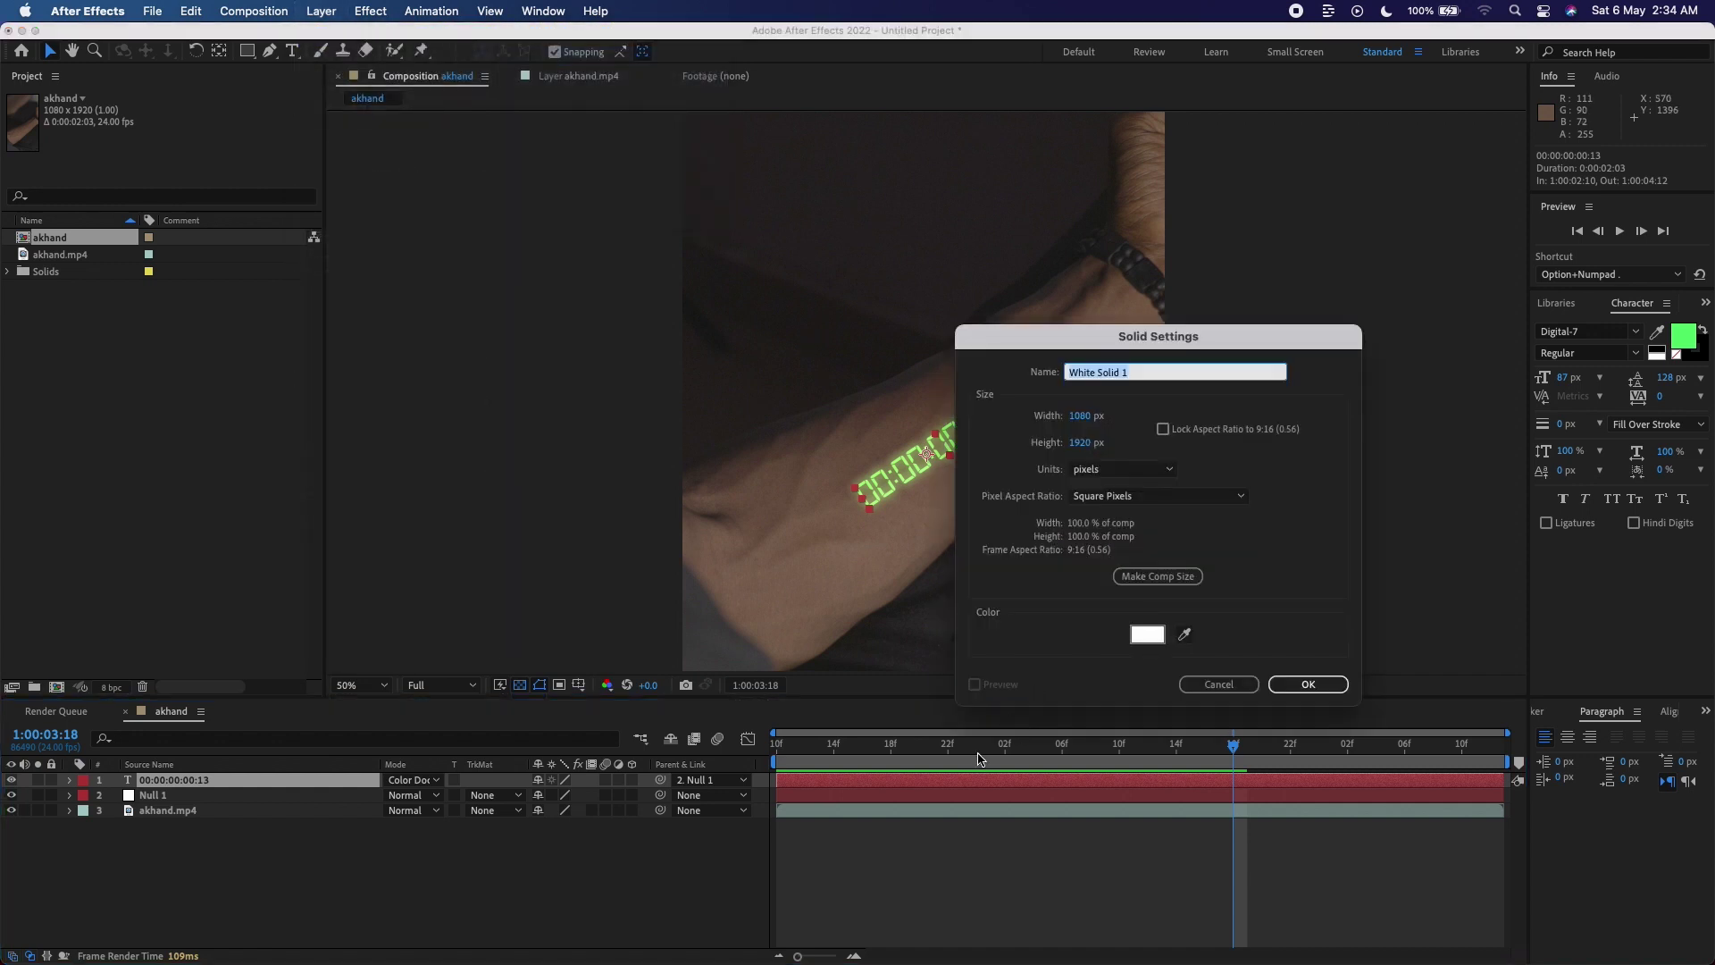
left_click(1153, 633)
left_click_drag(962, 605, 855, 557)
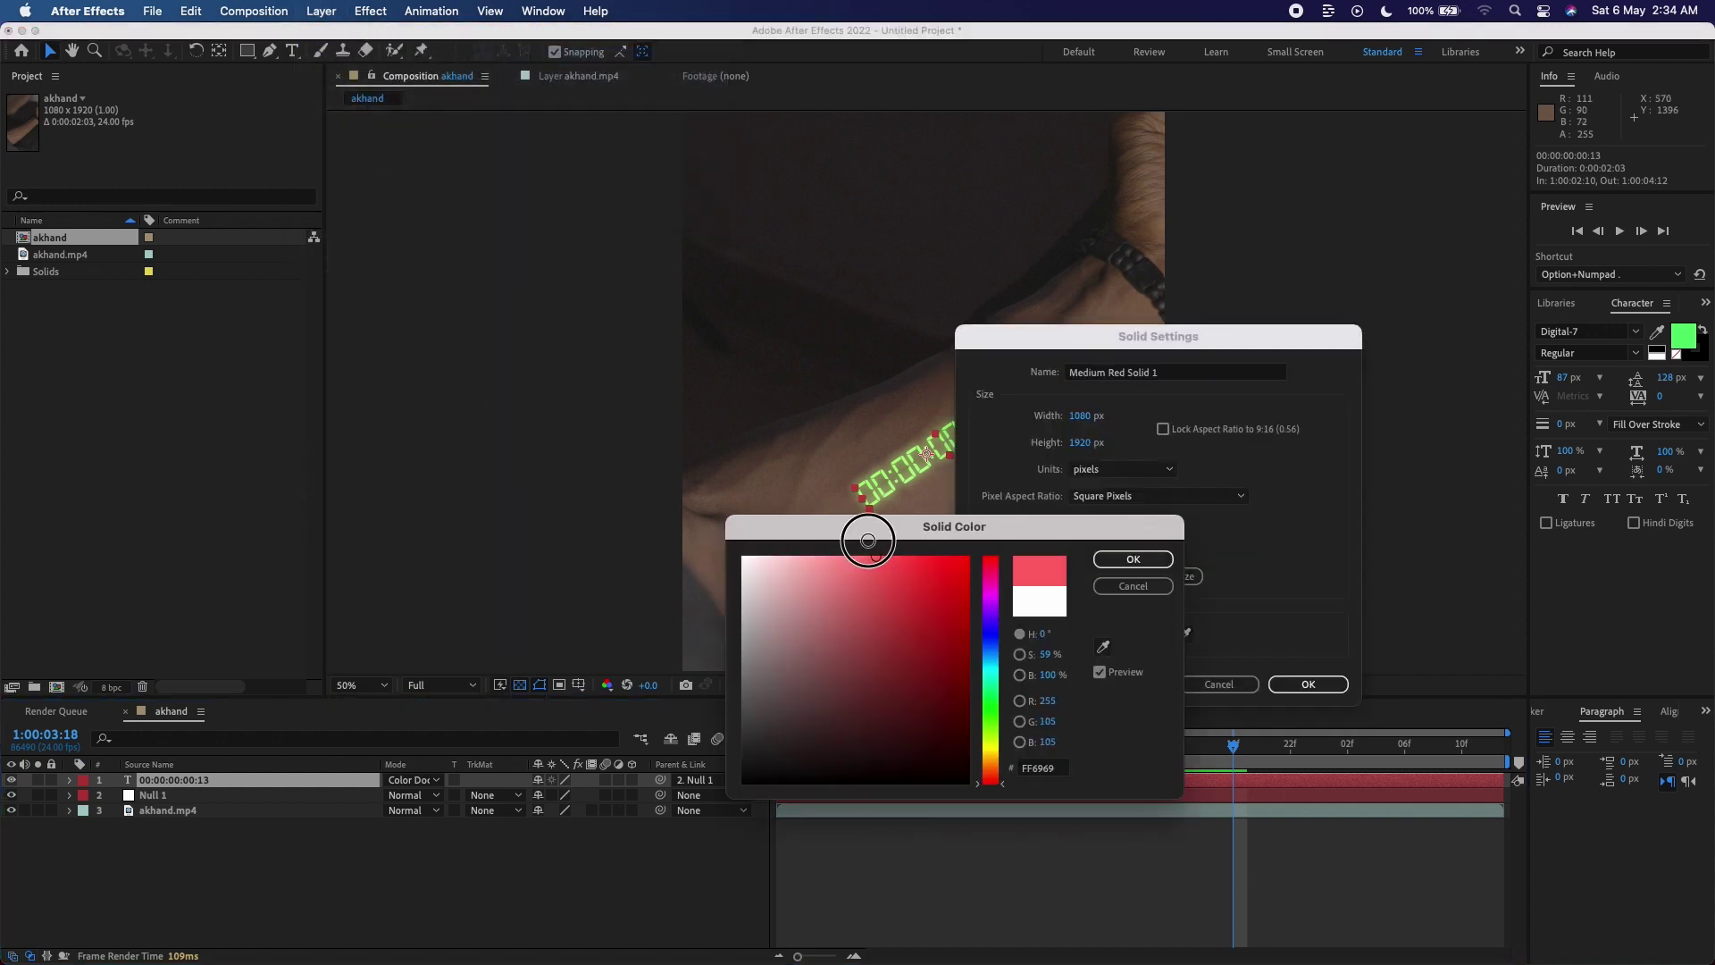
left_click_drag(998, 738, 990, 719)
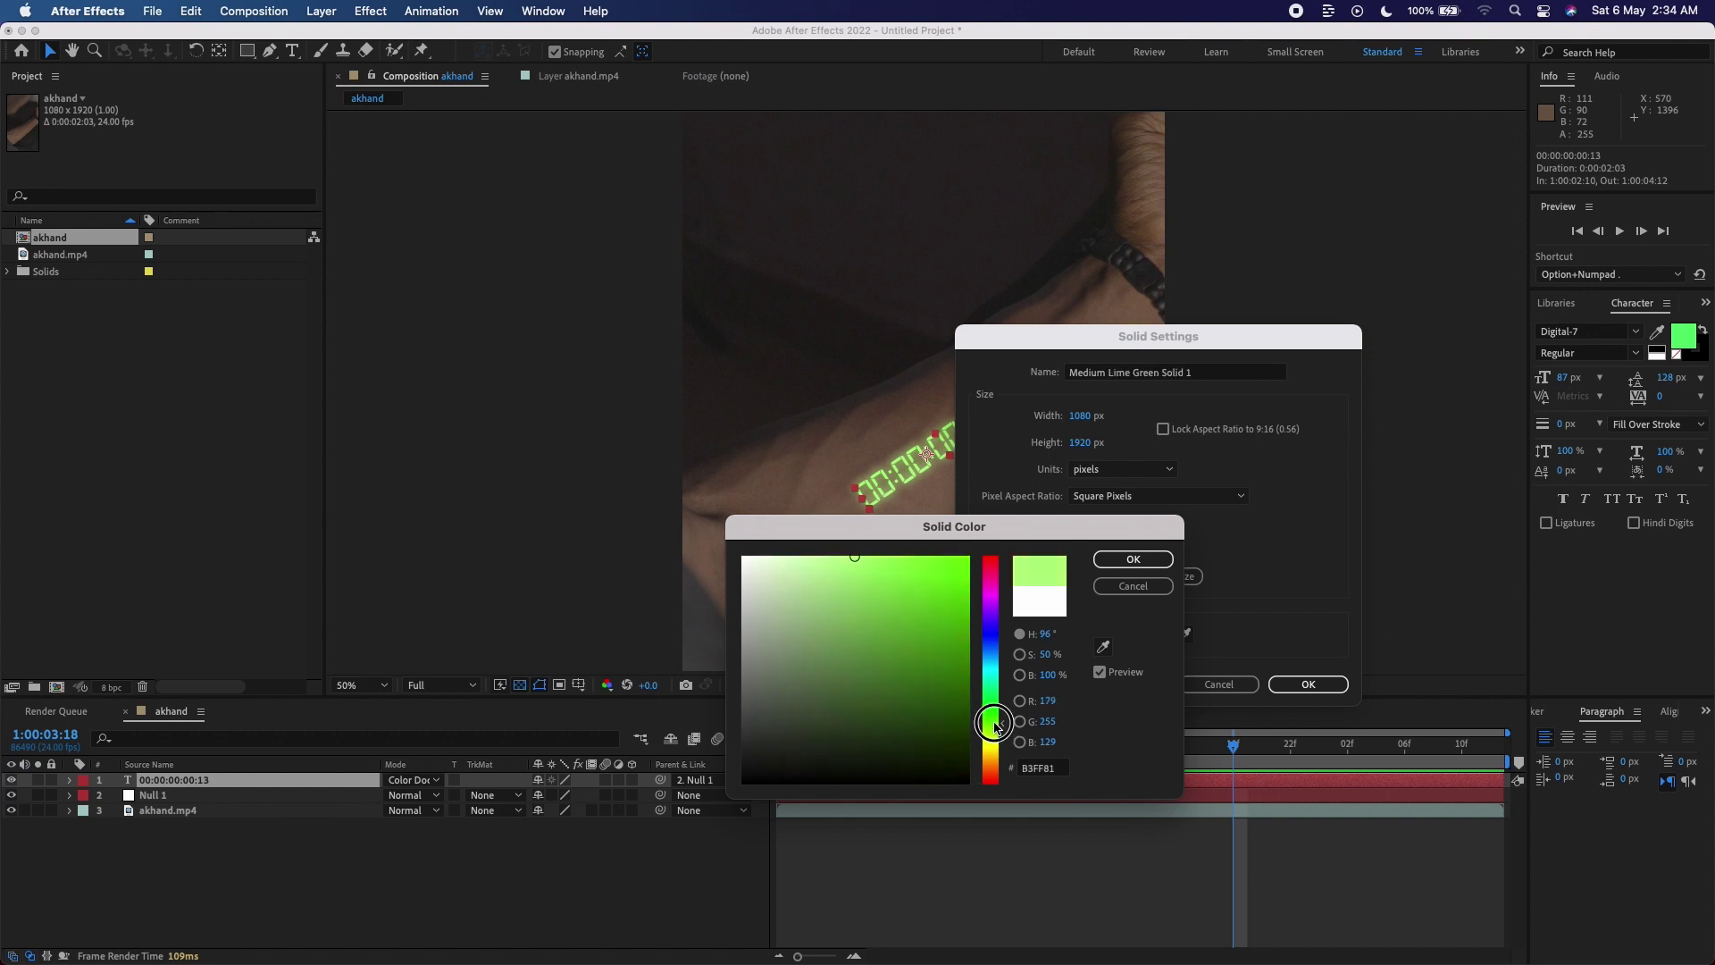
left_click(1133, 559)
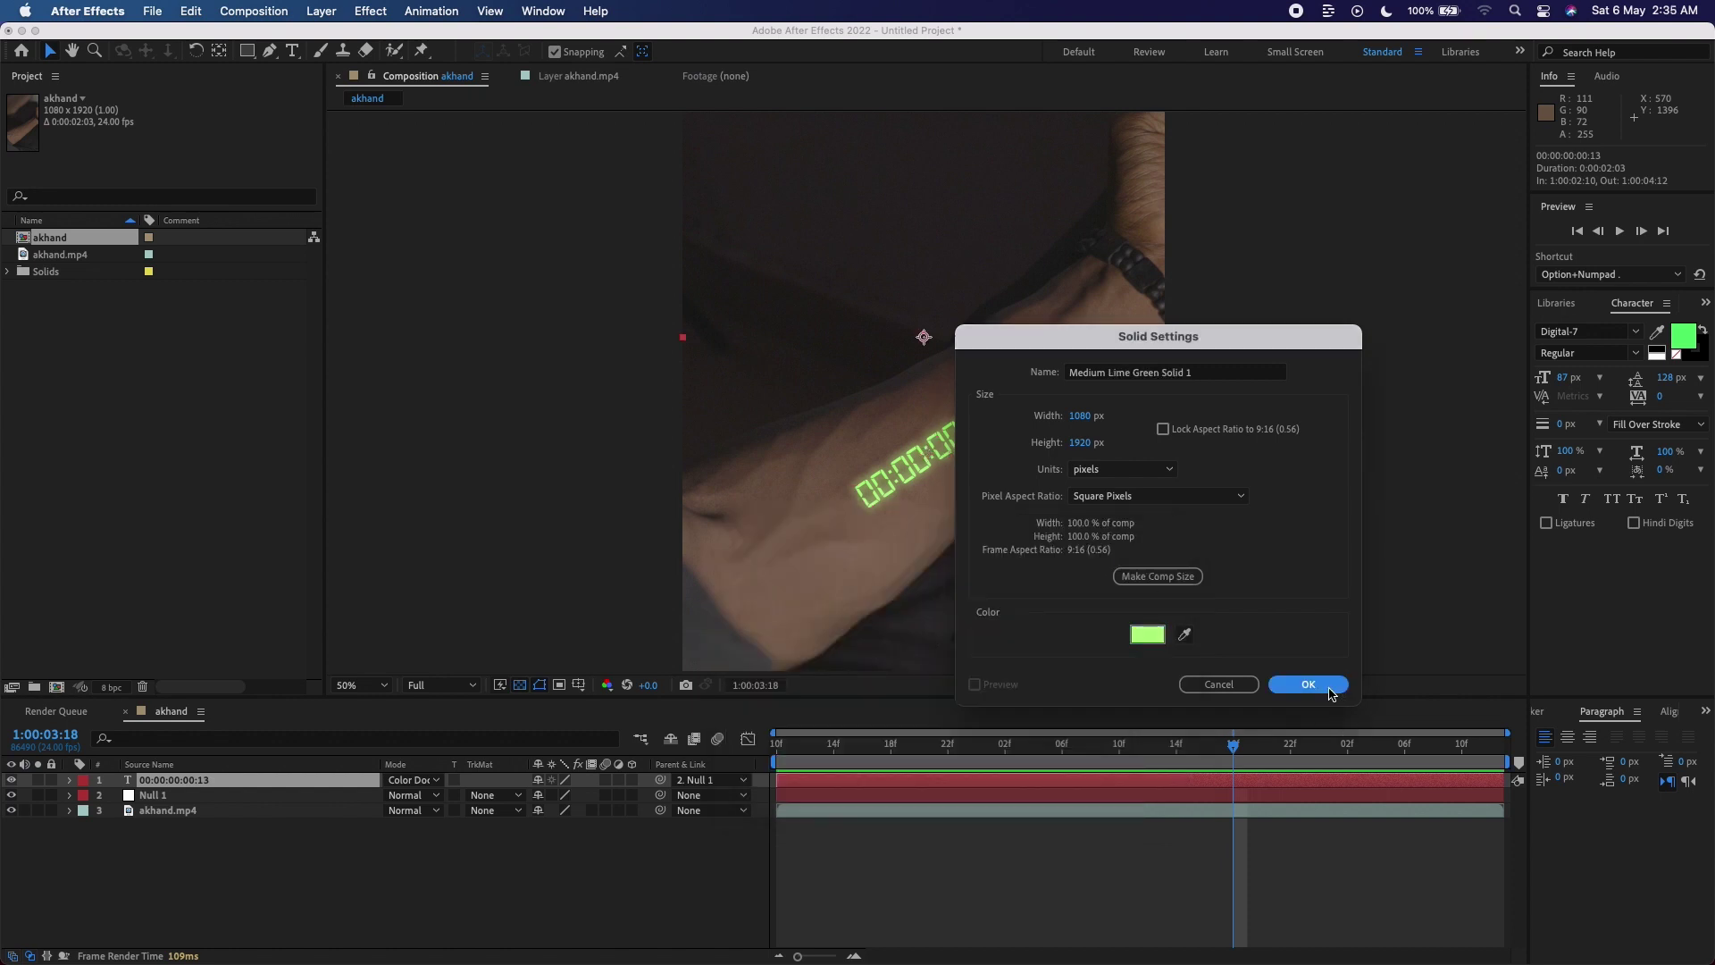
left_click(1330, 691)
Draw an ellipse mask on the lime solid and feather it by 217 px.
left_click_drag(247, 50, 284, 102)
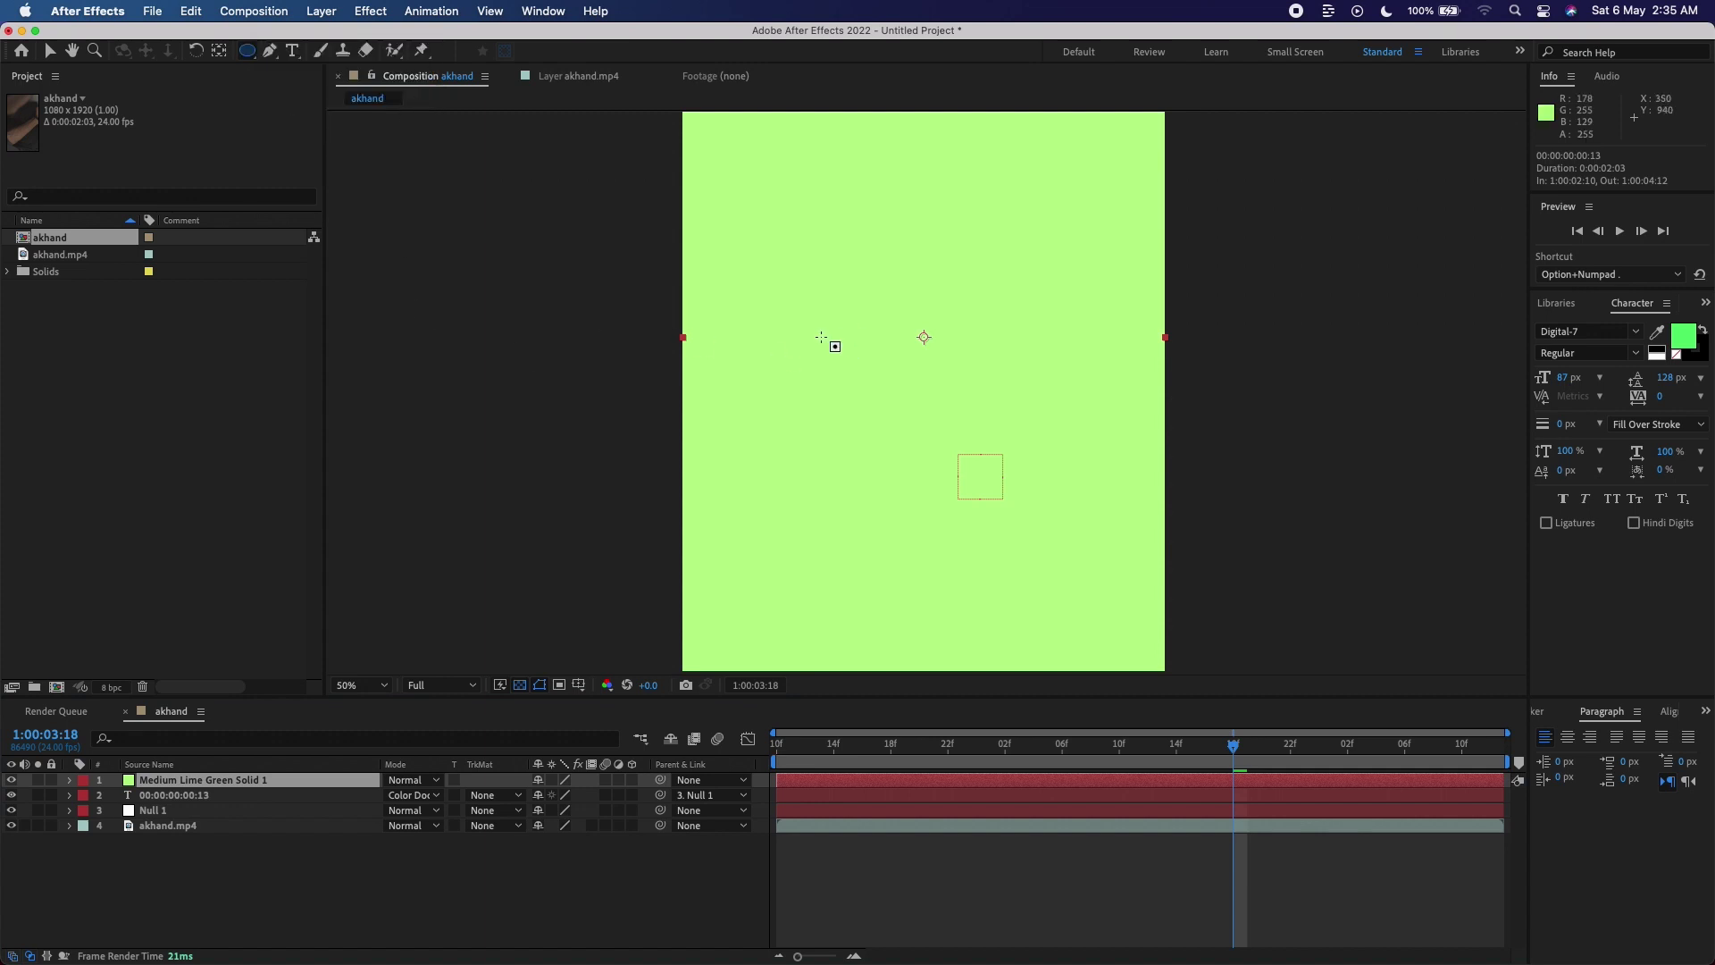
left_click_drag(807, 347, 1047, 455)
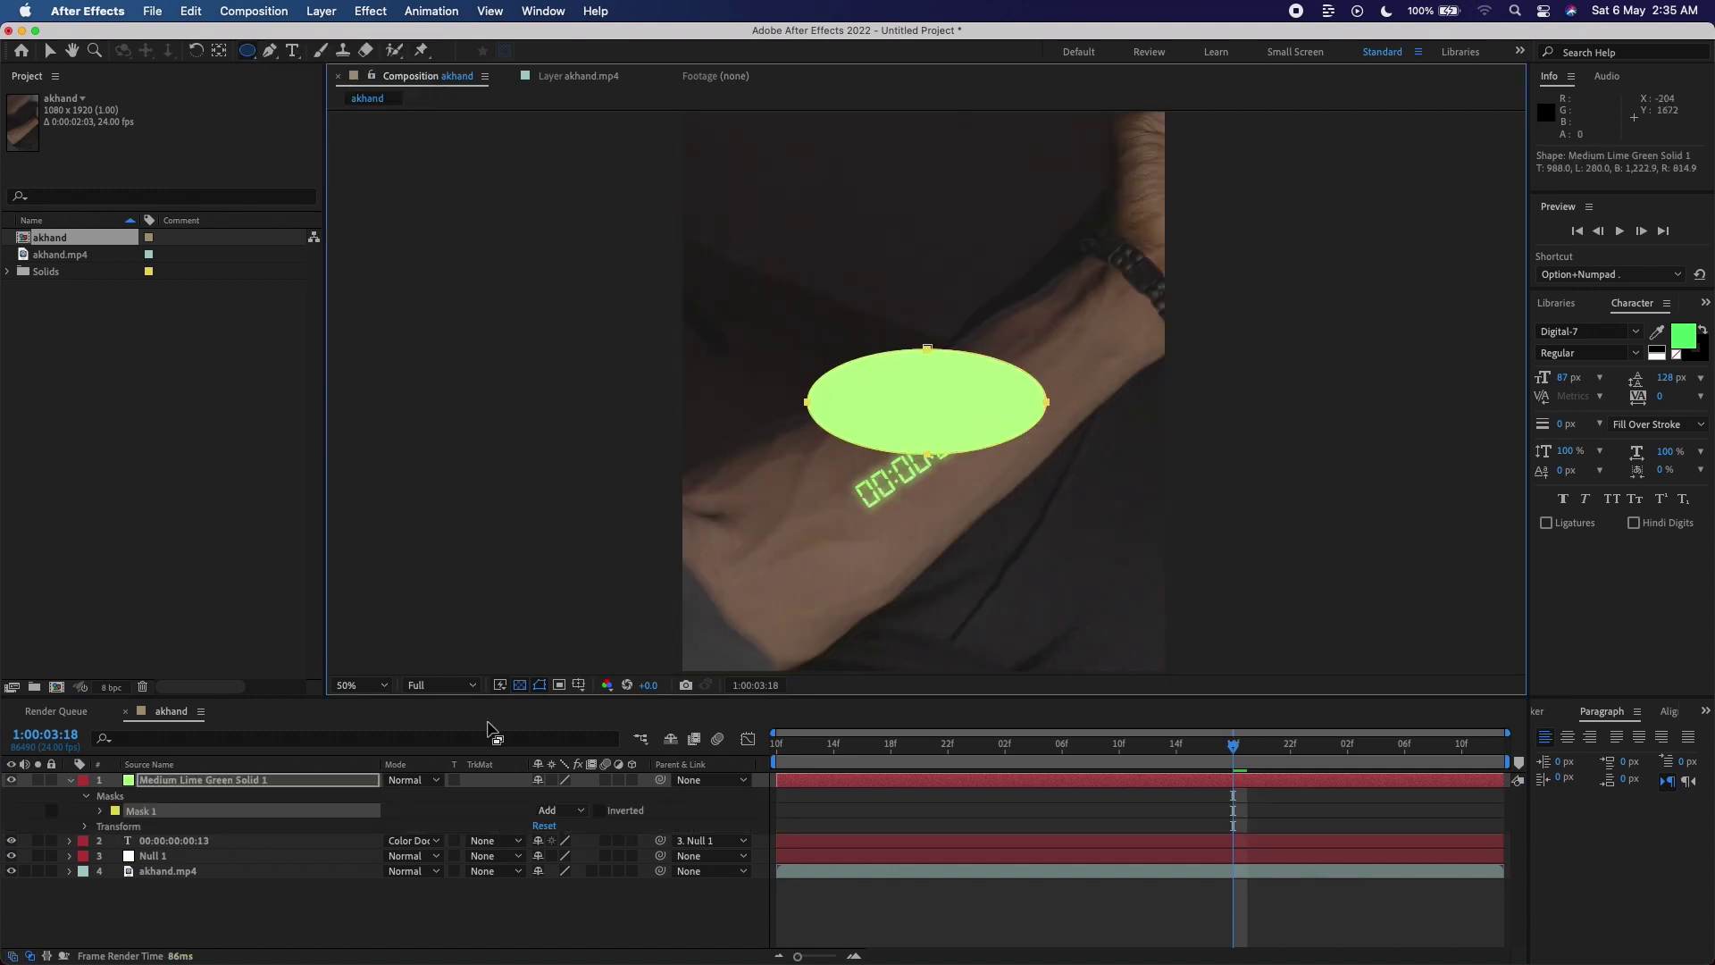
left_click(310, 785)
key("f")
left_click_drag(552, 810, 729, 792)
Rotate the lime solid −28° and move the glow ellipse down over the timecode.
left_click(50, 51)
left_click(272, 787)
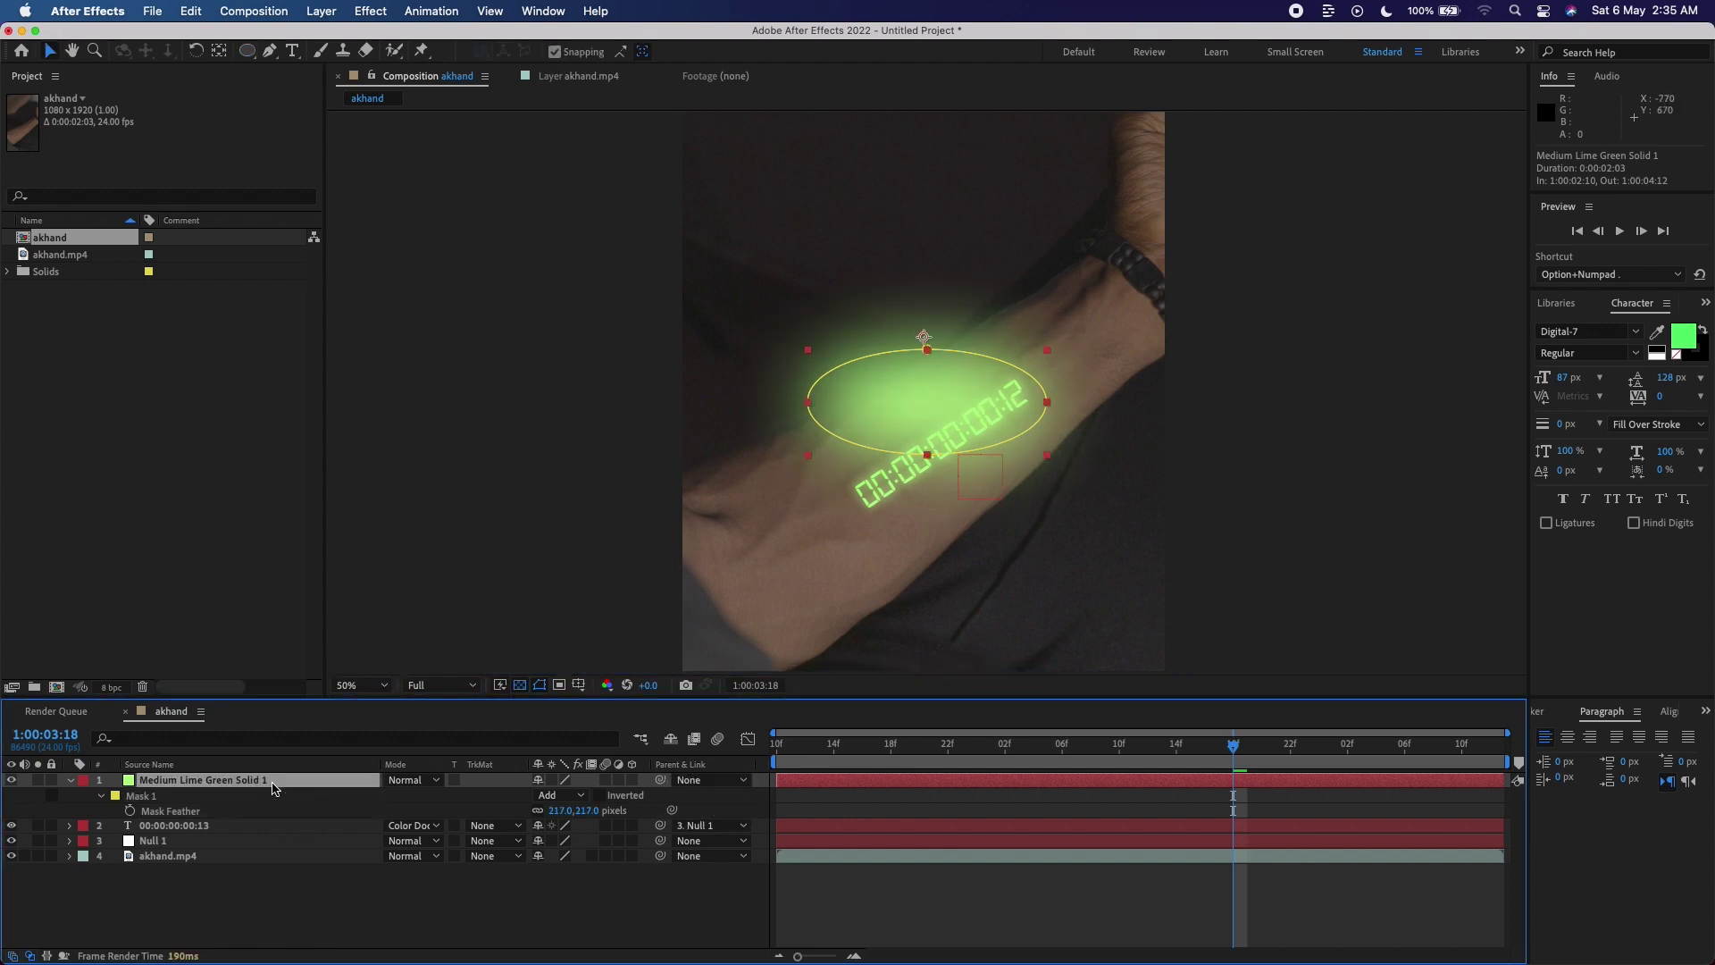
key("r")
left_click_drag(559, 795, 511, 795)
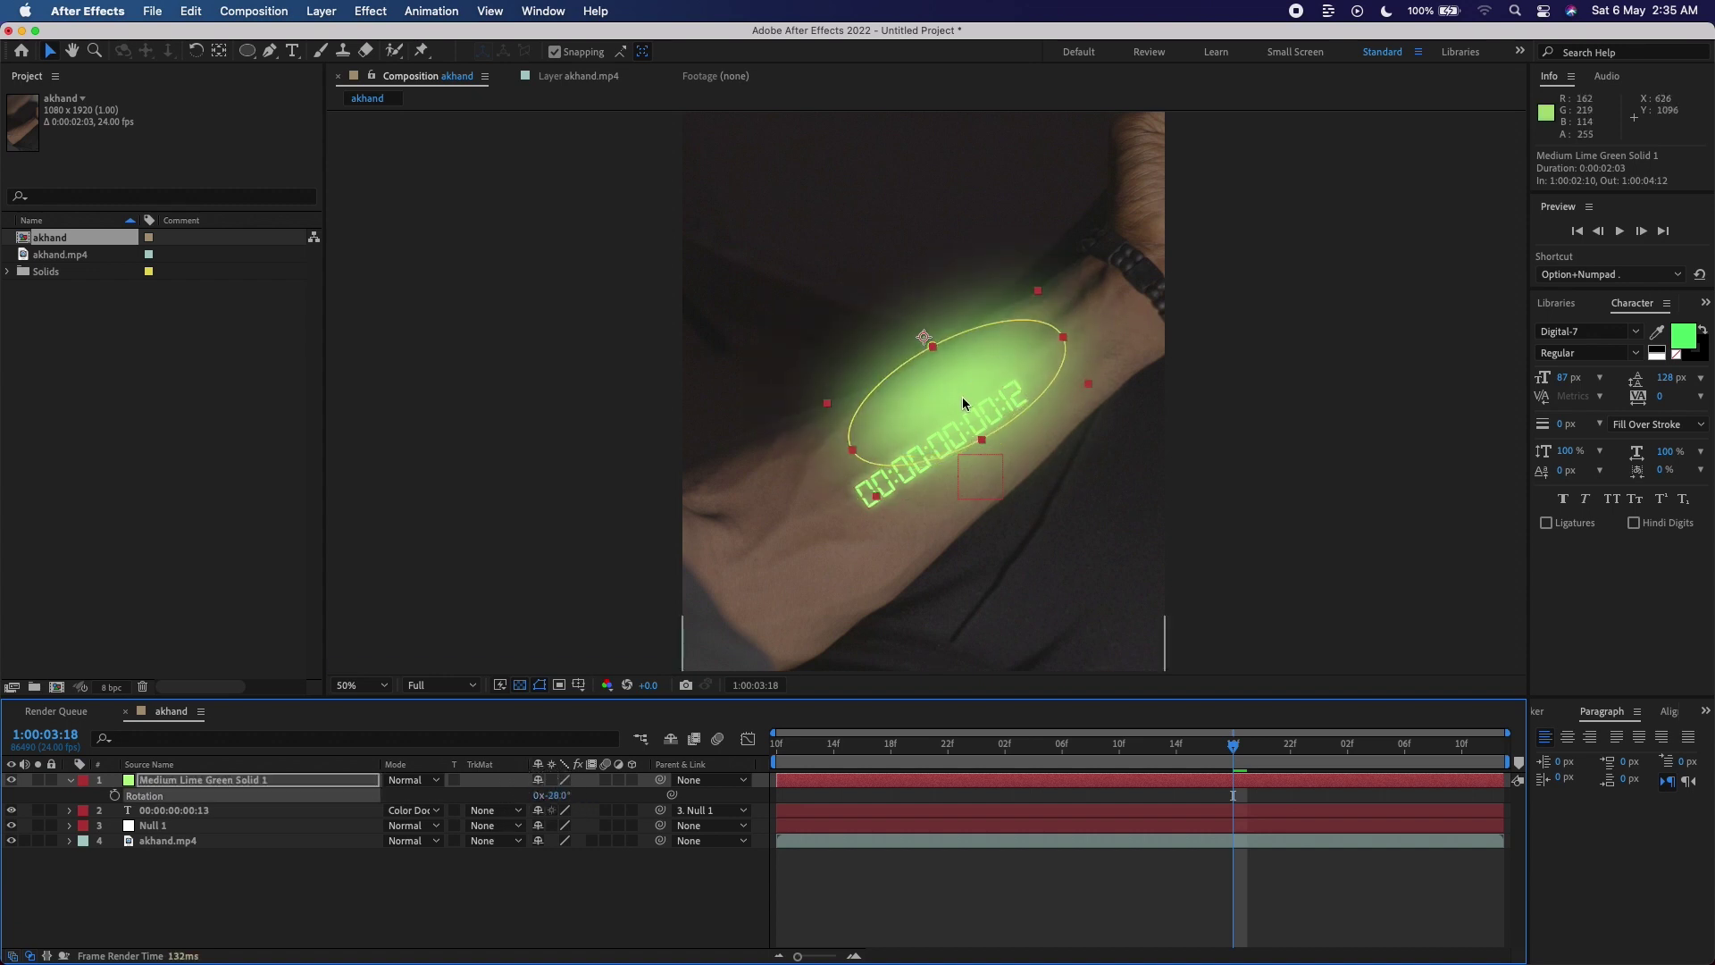
left_click_drag(963, 373, 957, 426)
Compare Soft Light, Linear Light and Screen on the glow, settling on Linear Light.
left_click(411, 780)
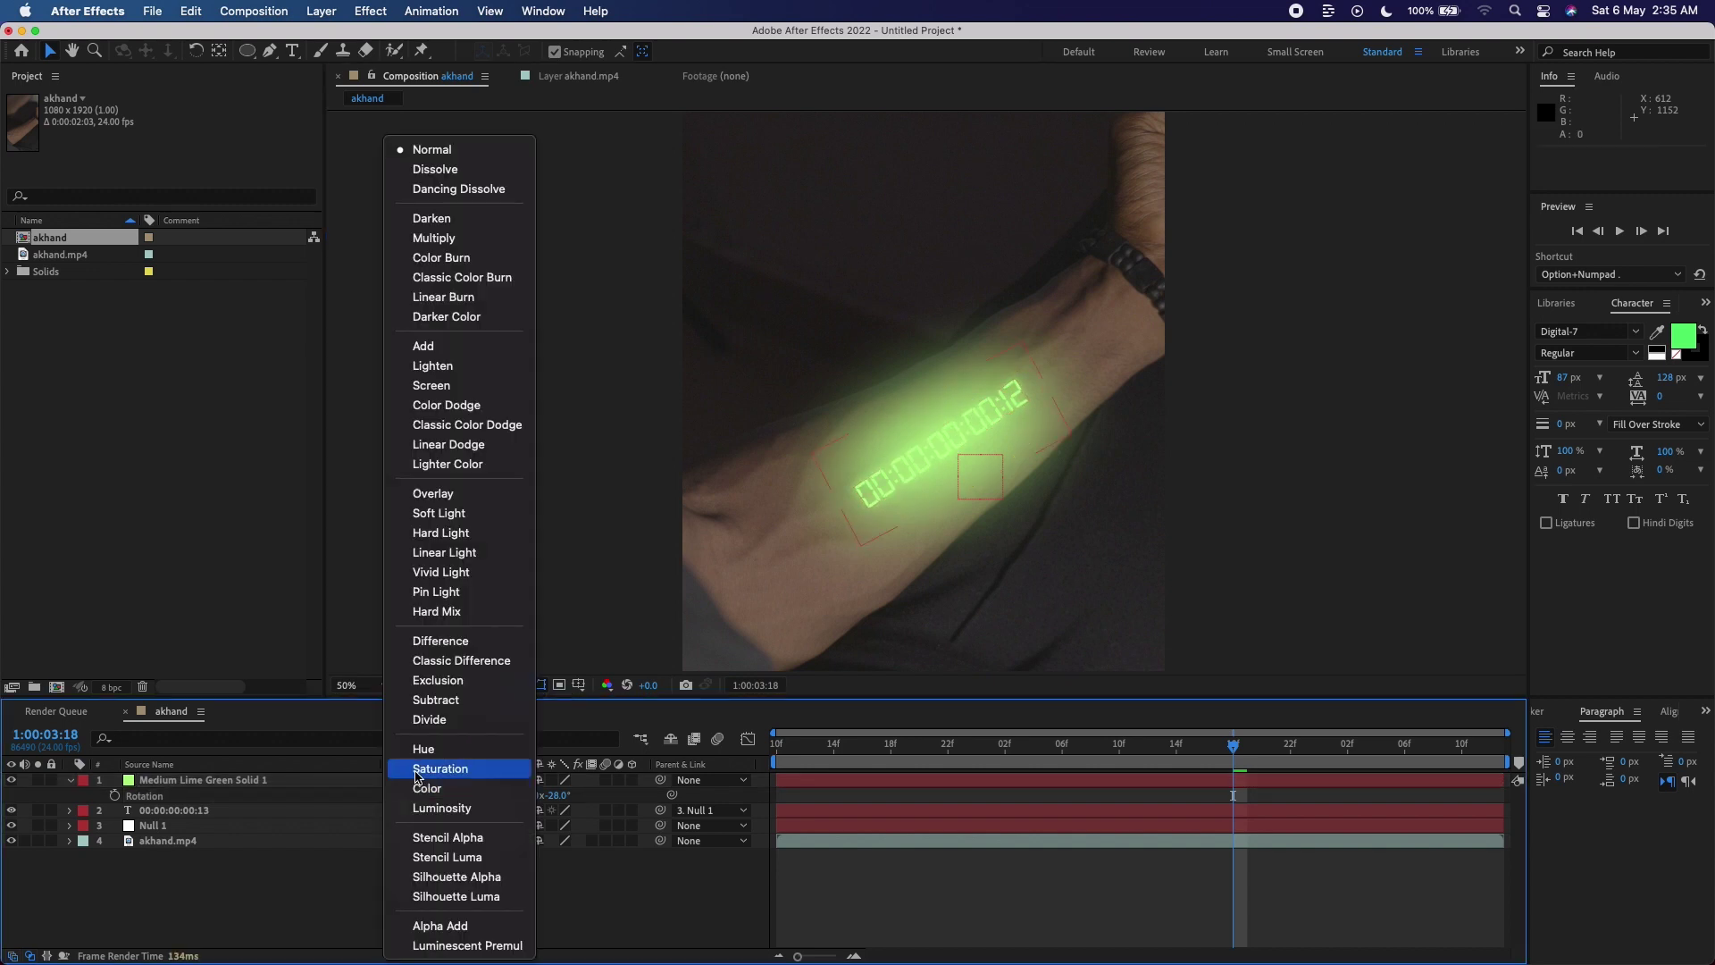
left_click(443, 513)
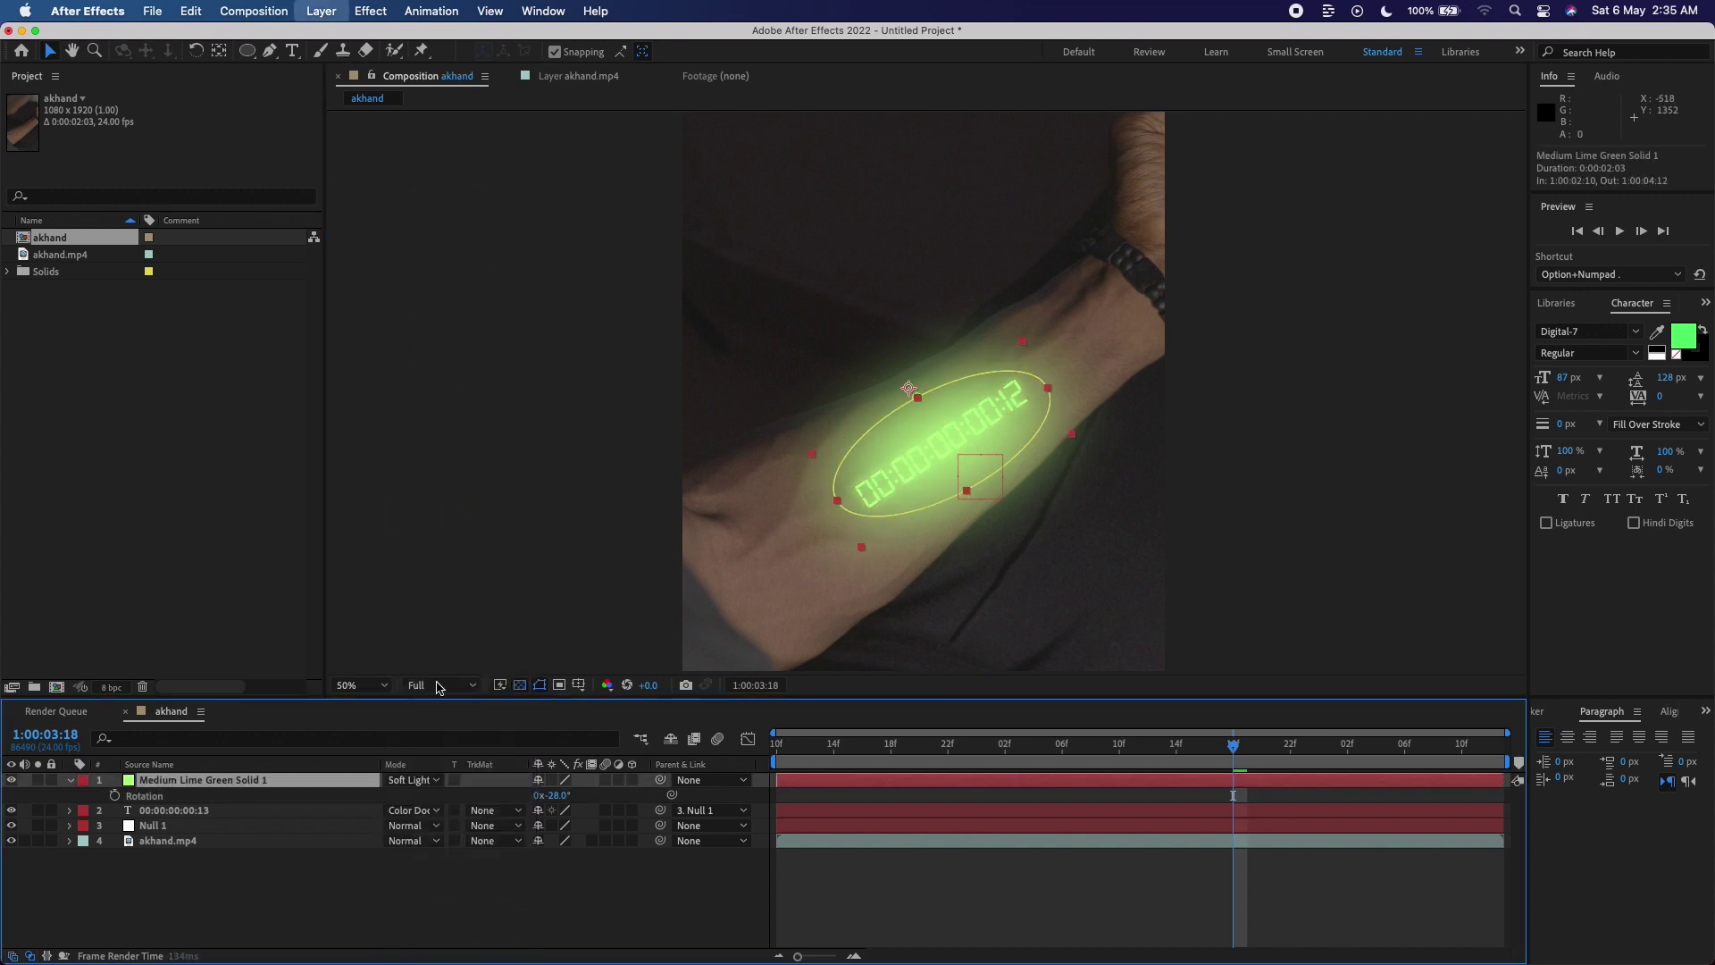
left_click(411, 780)
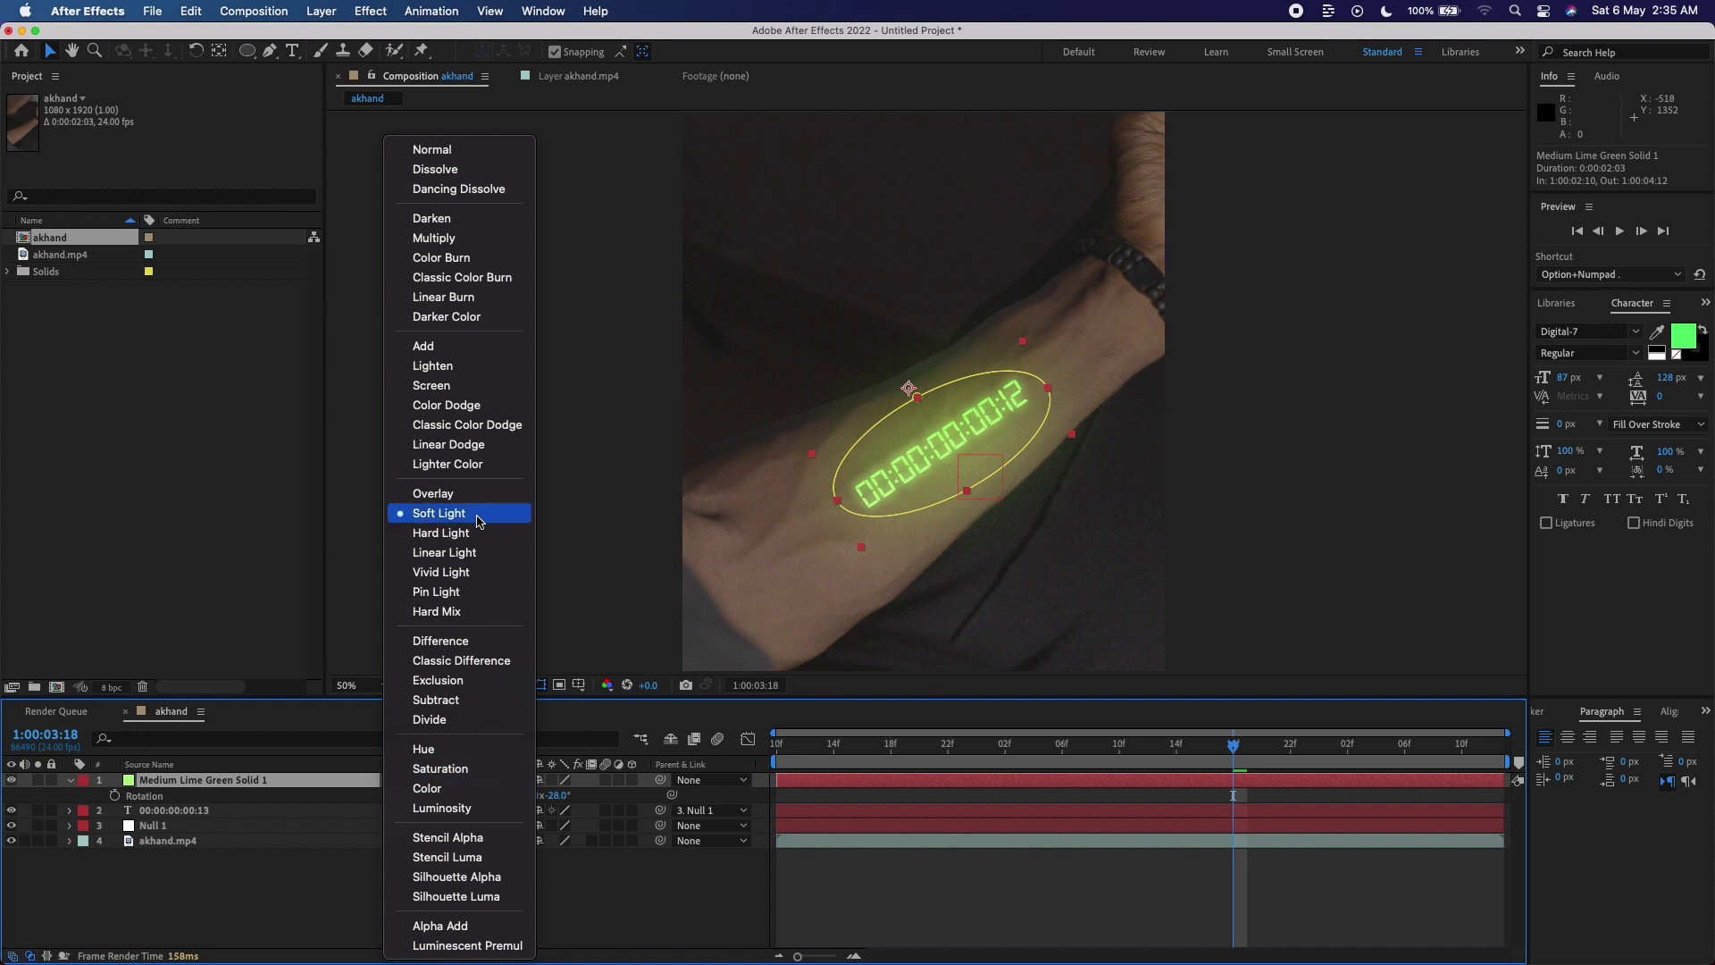
left_click(478, 552)
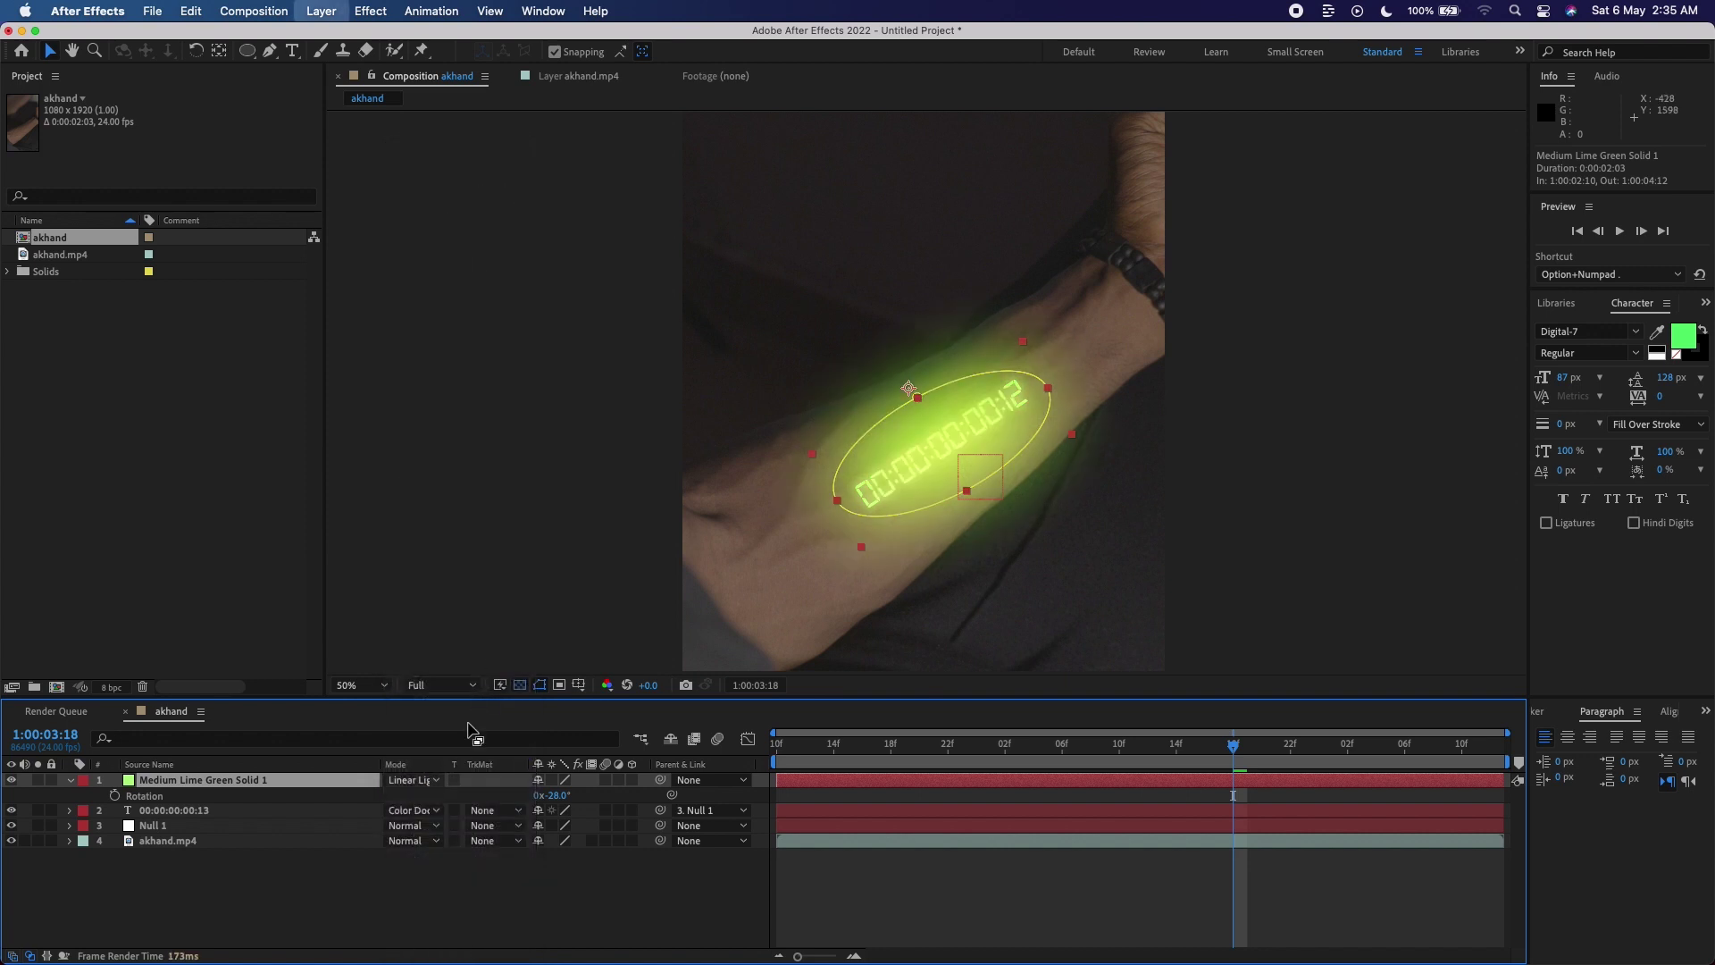
left_click(411, 780)
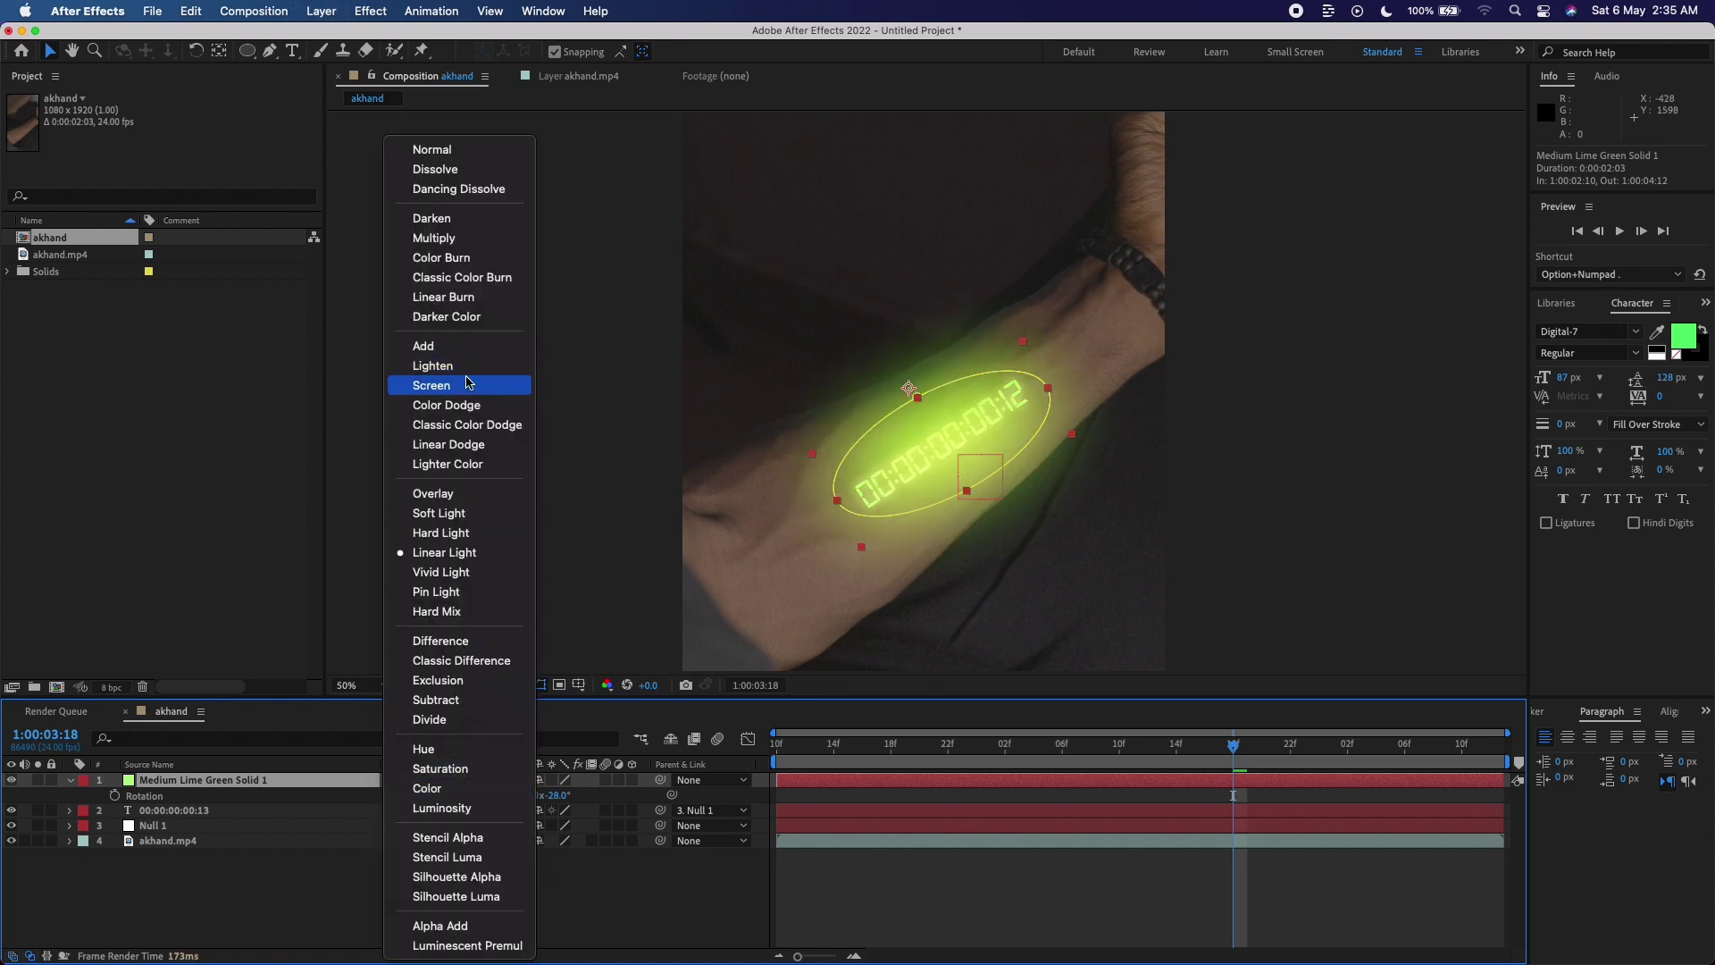
left_click(467, 383)
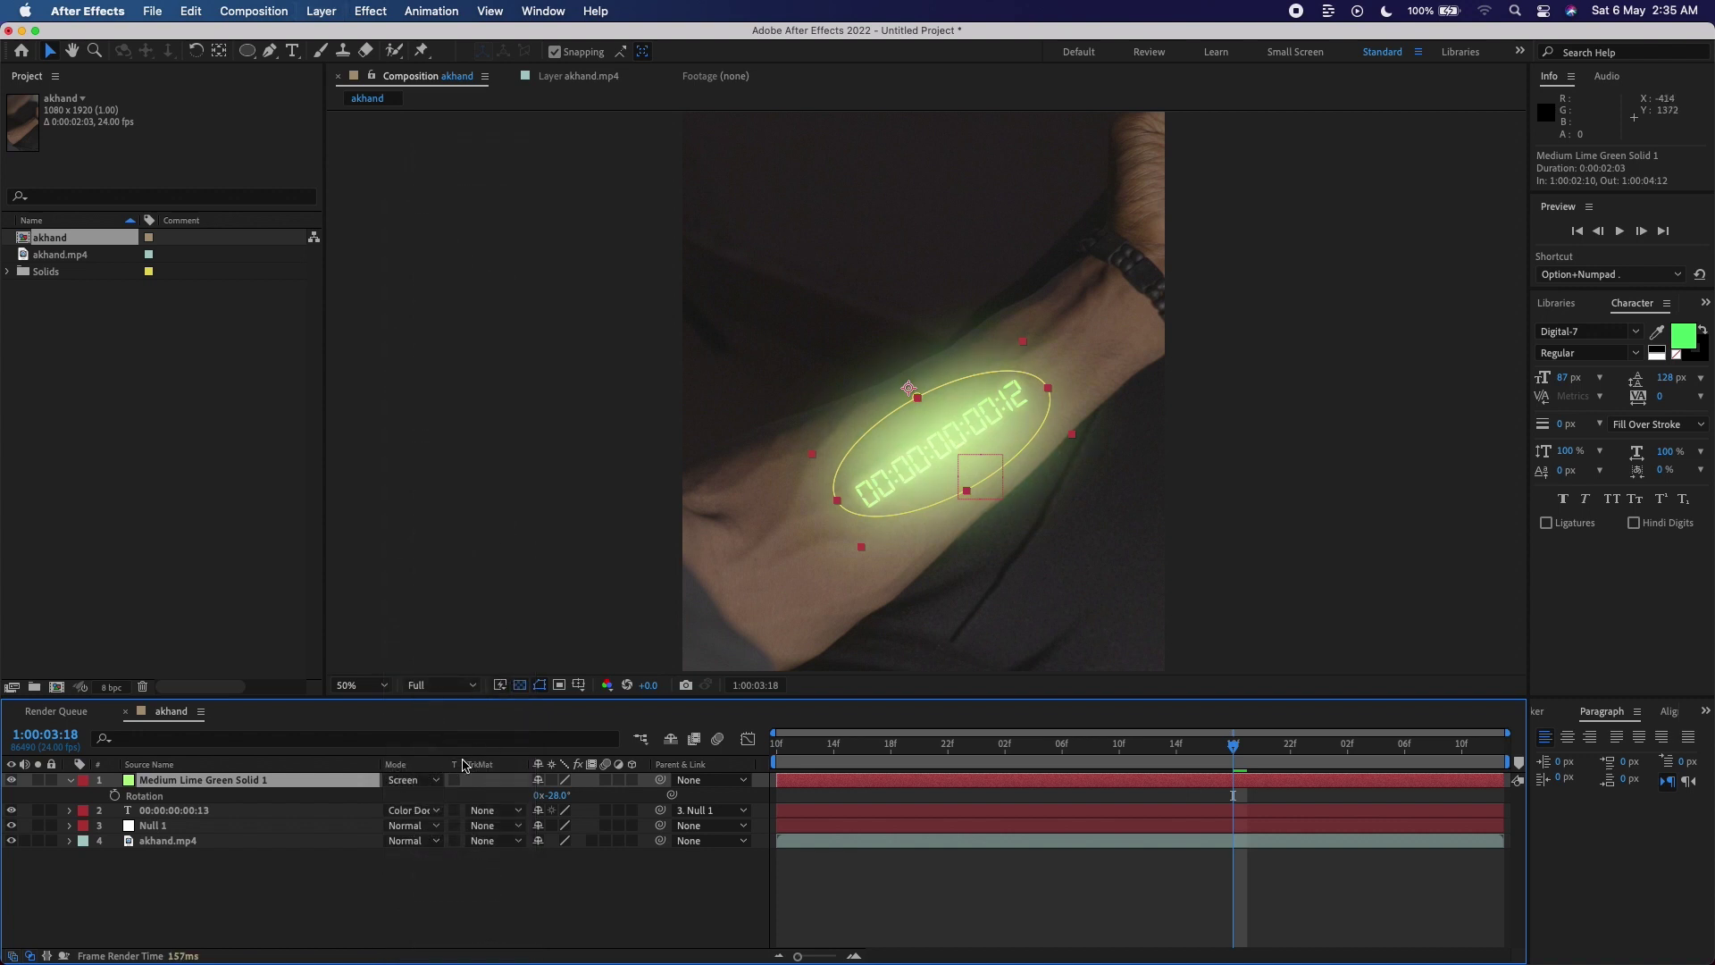
left_click(429, 783)
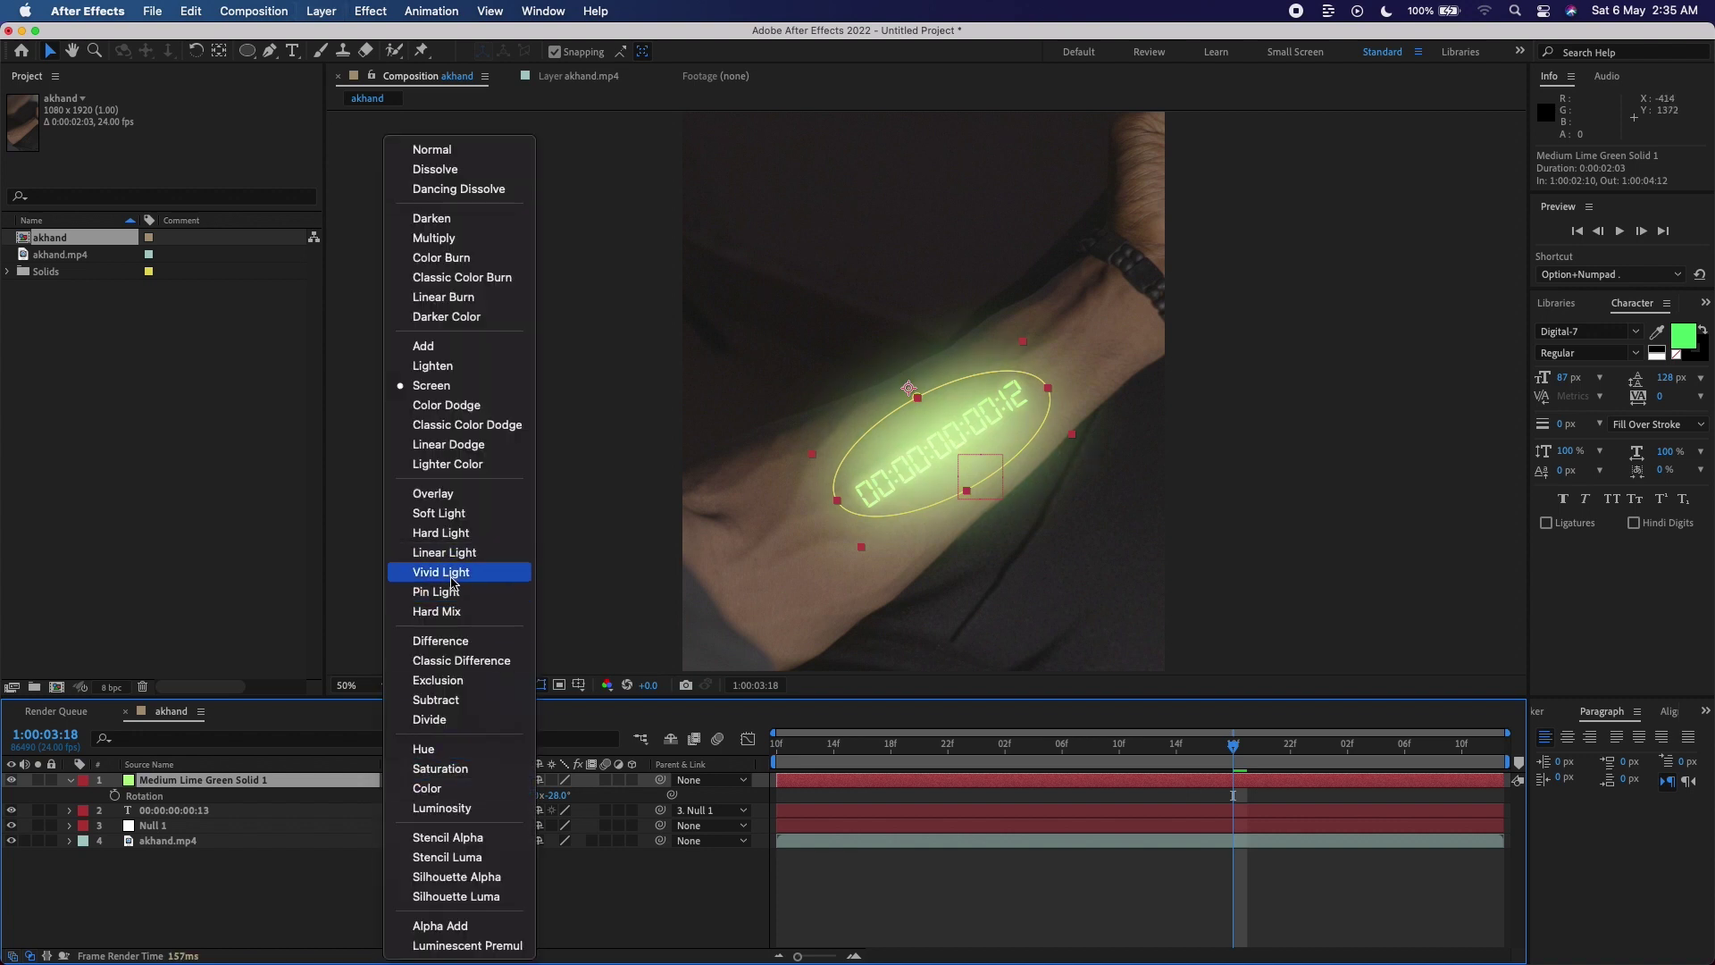
left_click(455, 554)
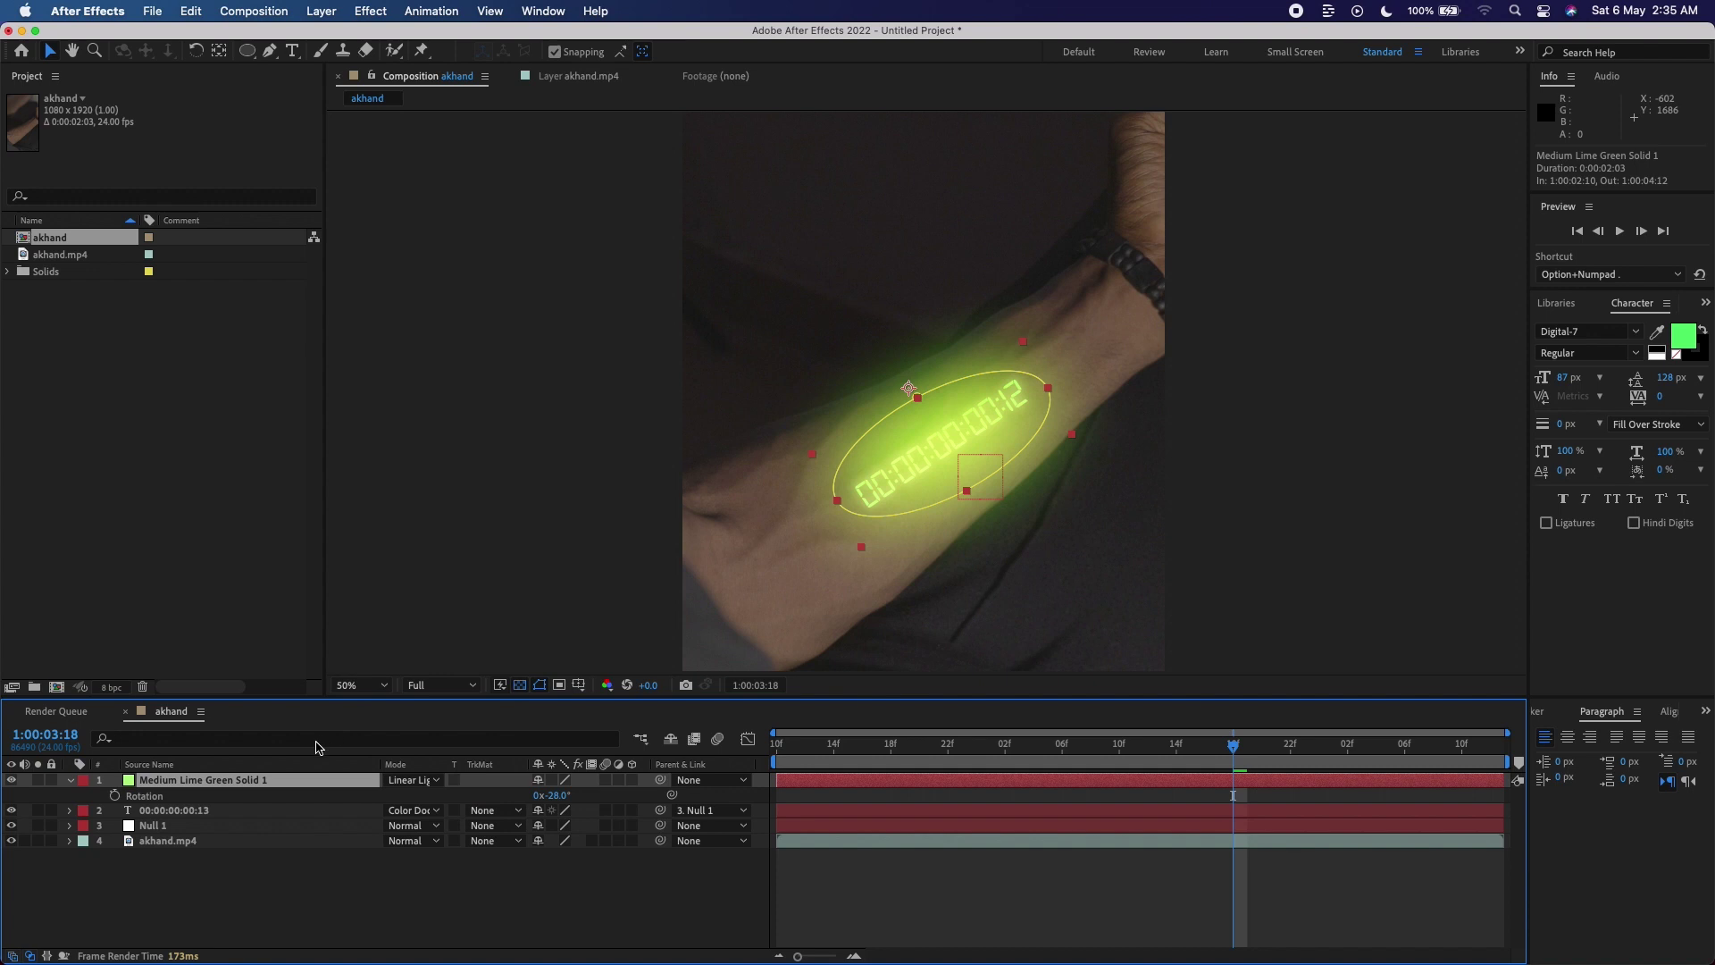
Lower the glow solid's opacity to 51% and preview the composition.
key("t")
left_click_drag(529, 795, 487, 797)
left_click(1001, 710)
key("space")
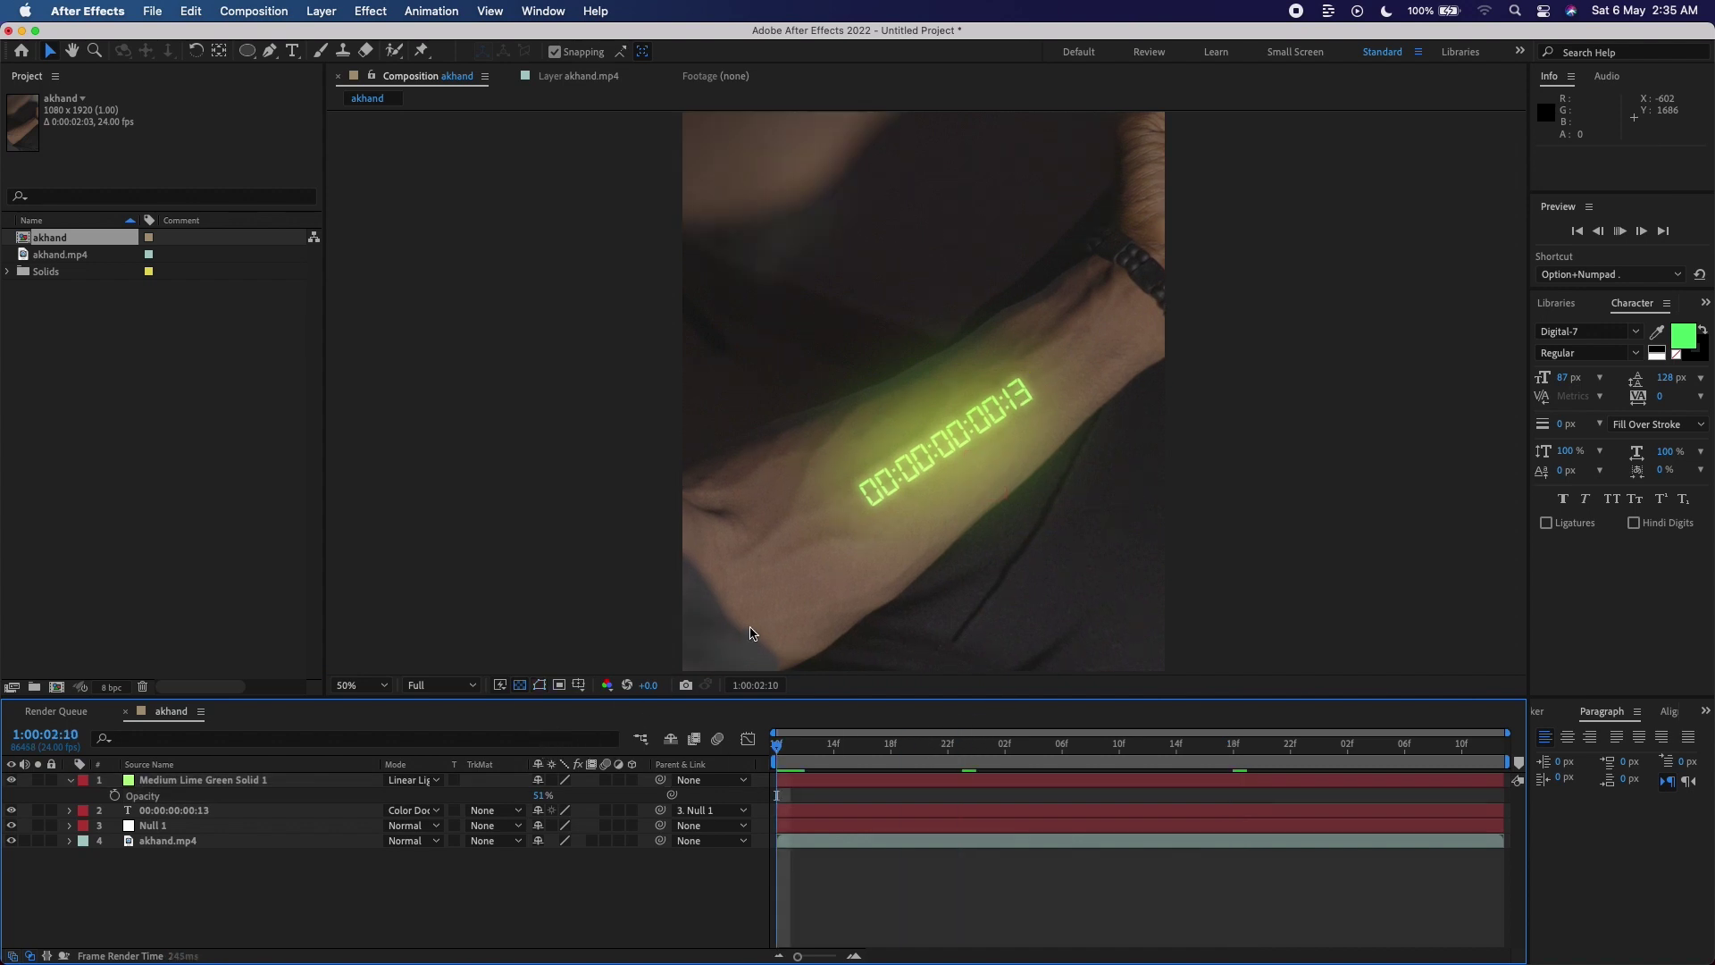
left_click(374, 822)
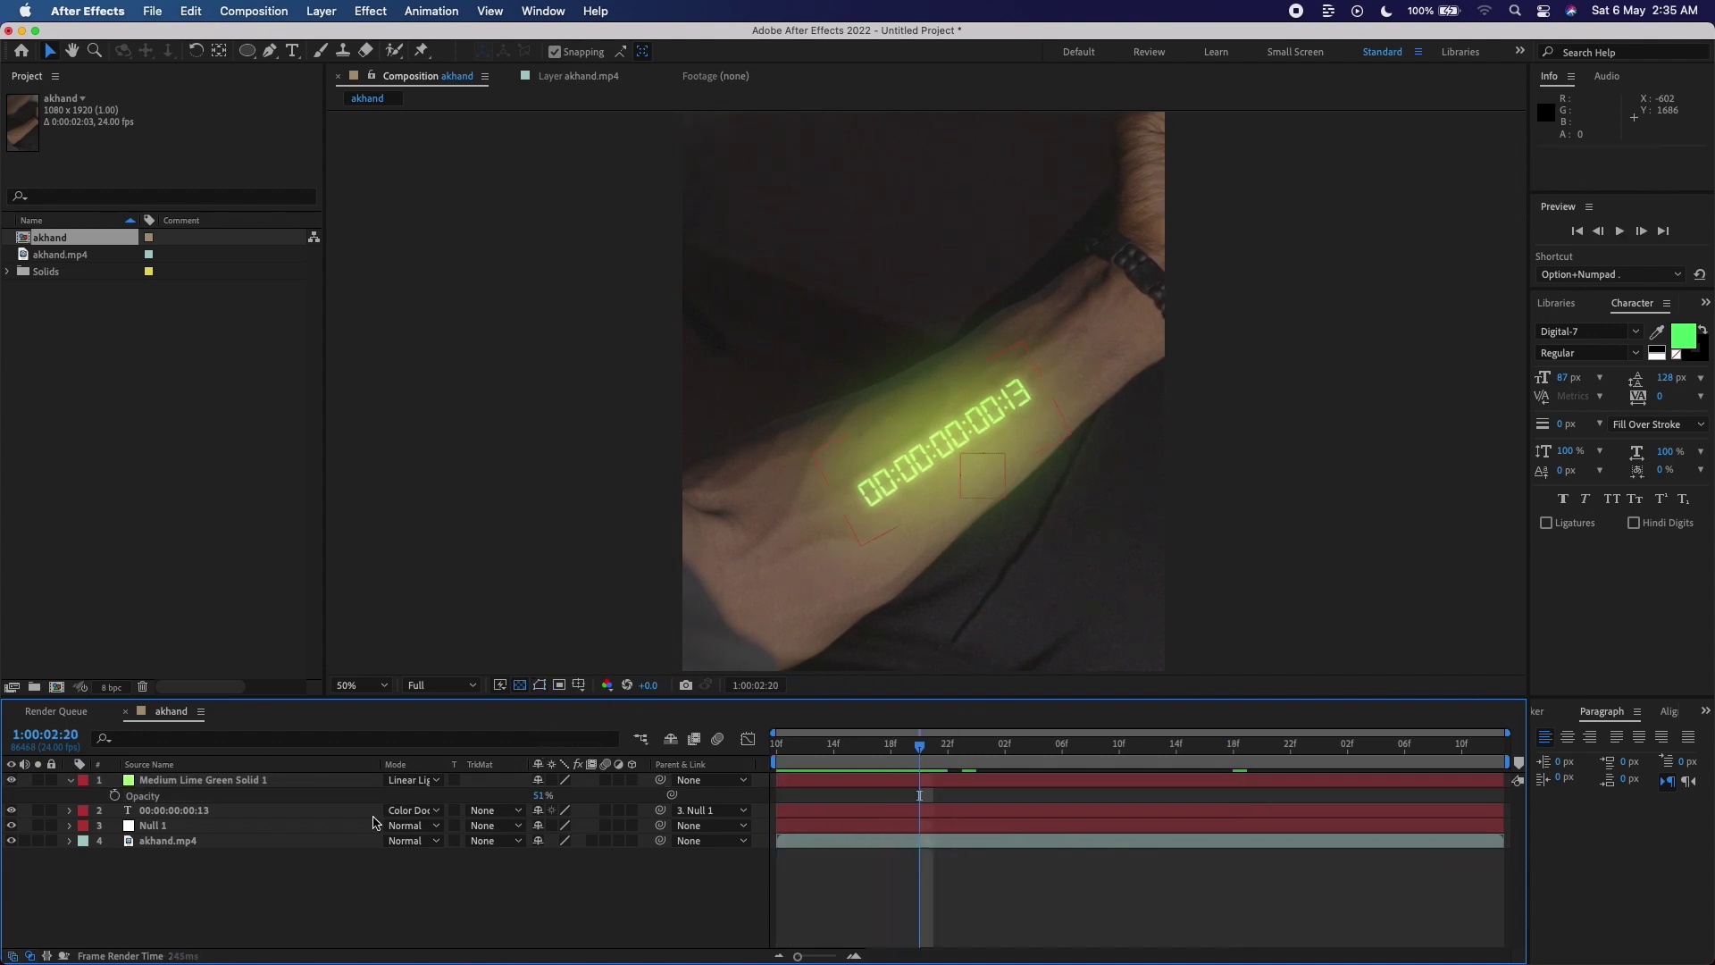
Drag the mask vertices to elongate the ellipse along the forearm toward the wrist, then preview.
left_click(189, 779)
left_click_drag(839, 499, 749, 559)
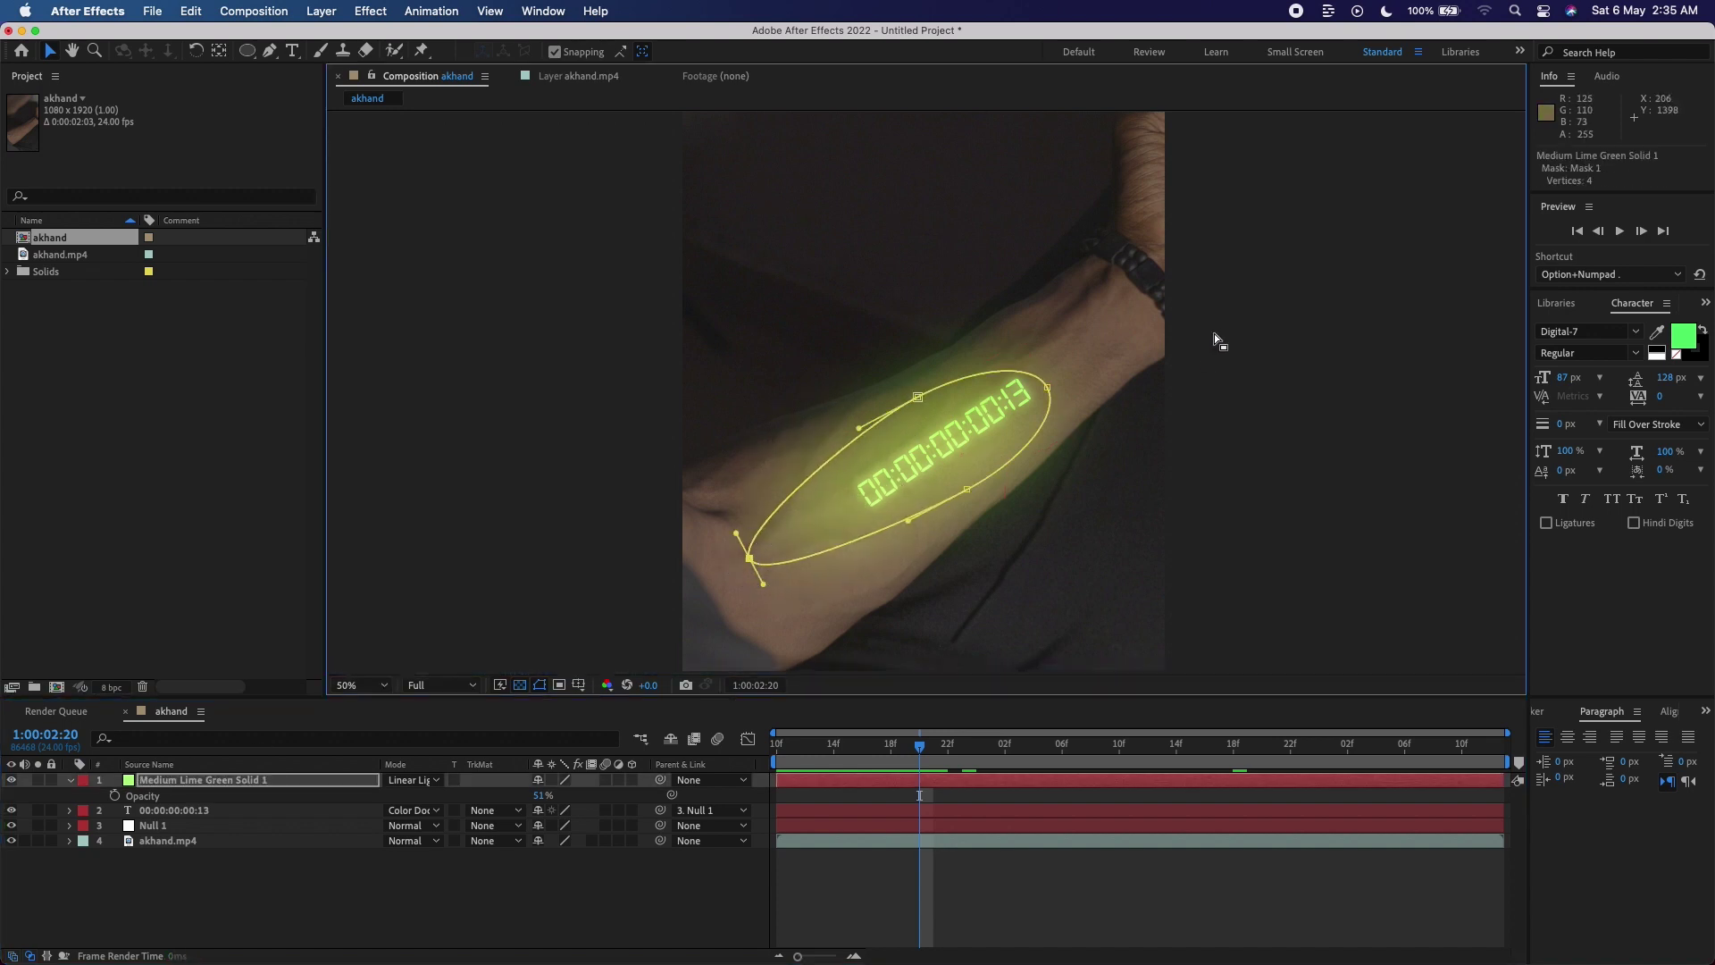
left_click_drag(1048, 386, 1118, 323)
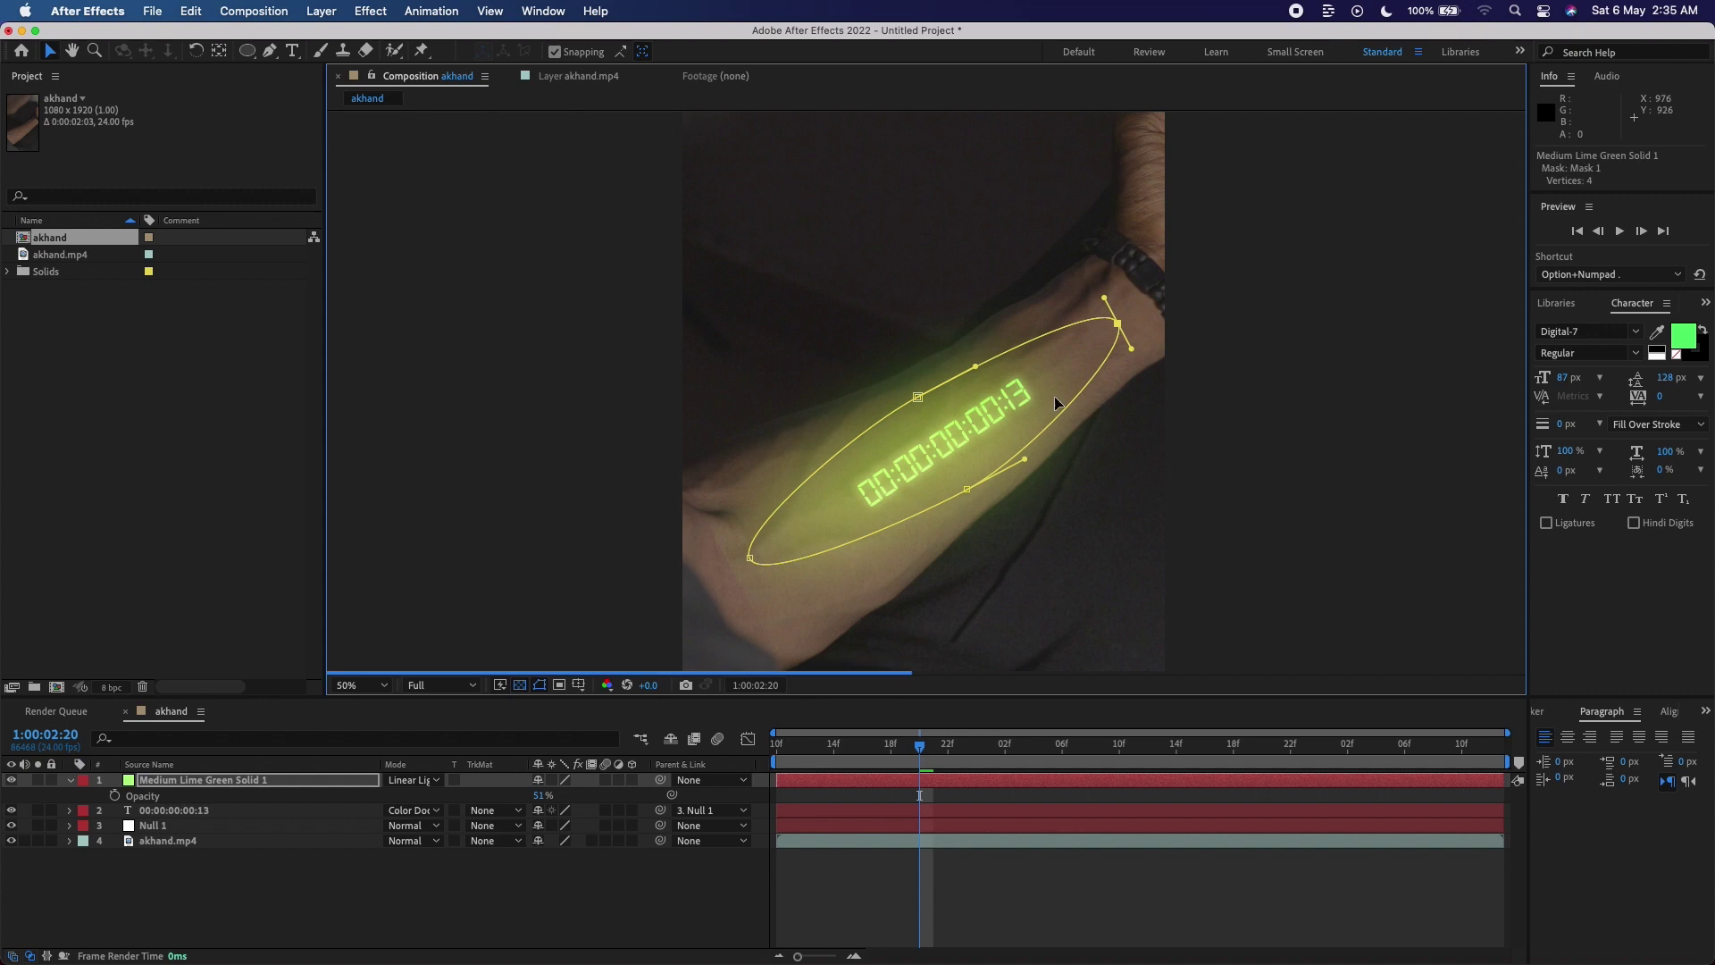
left_click_drag(919, 397, 896, 381)
left_click_drag(962, 488, 990, 523)
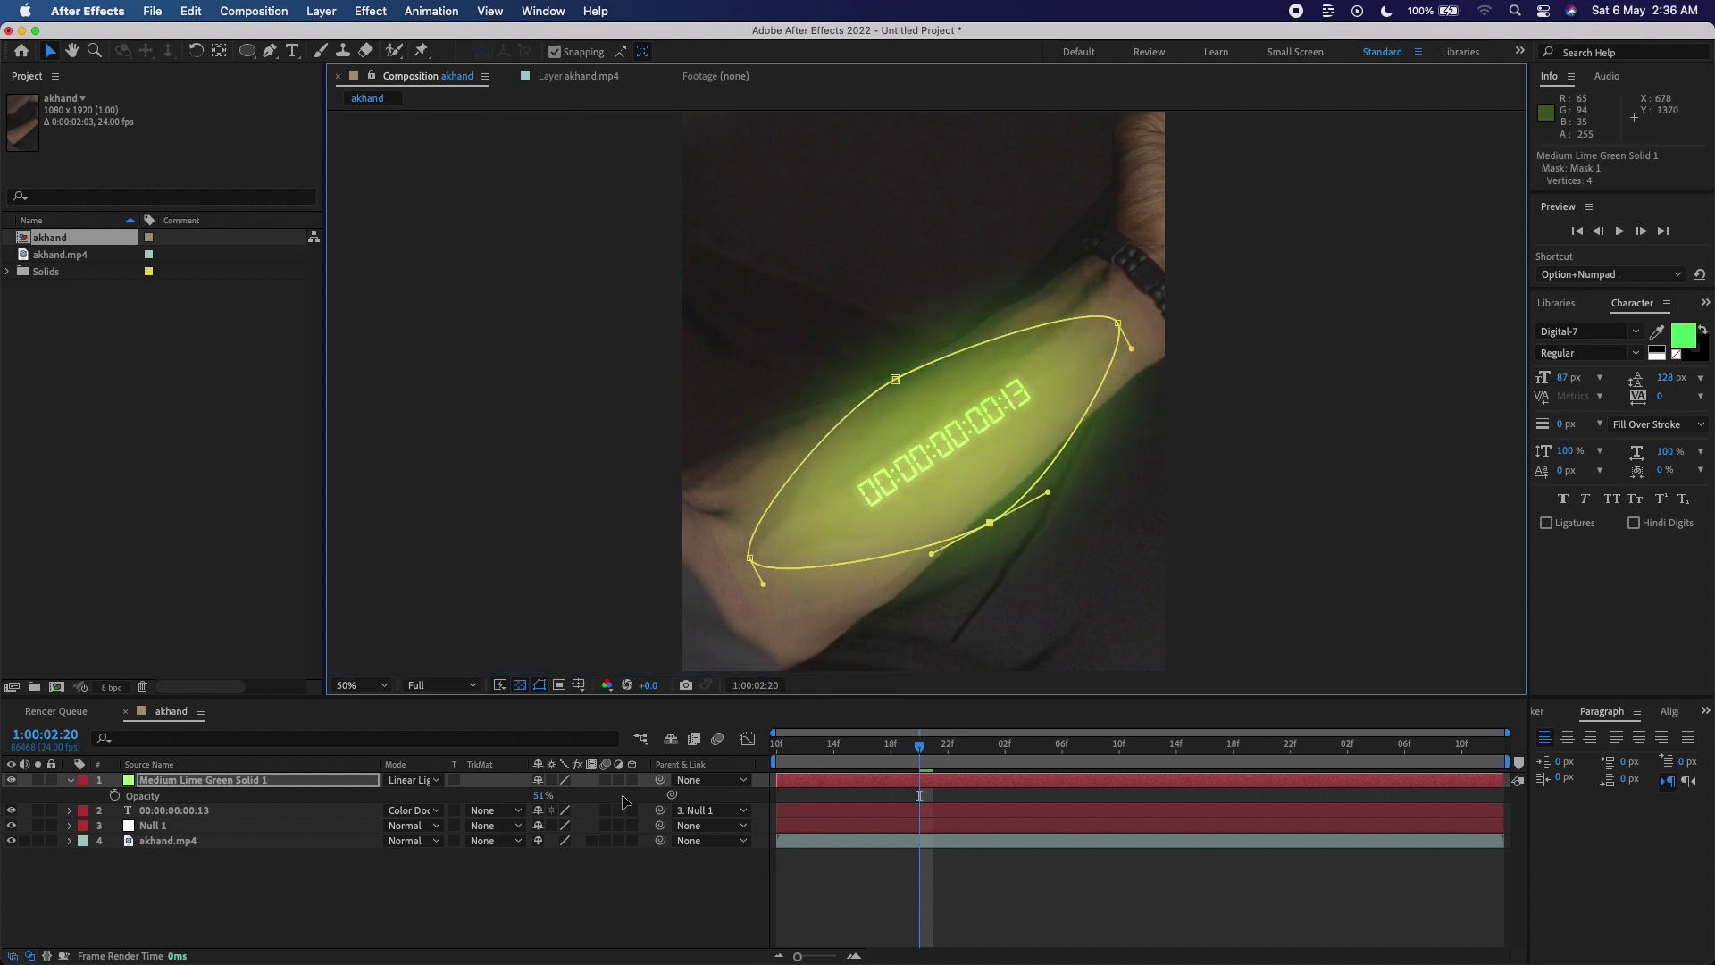
left_click(486, 888)
key("space")
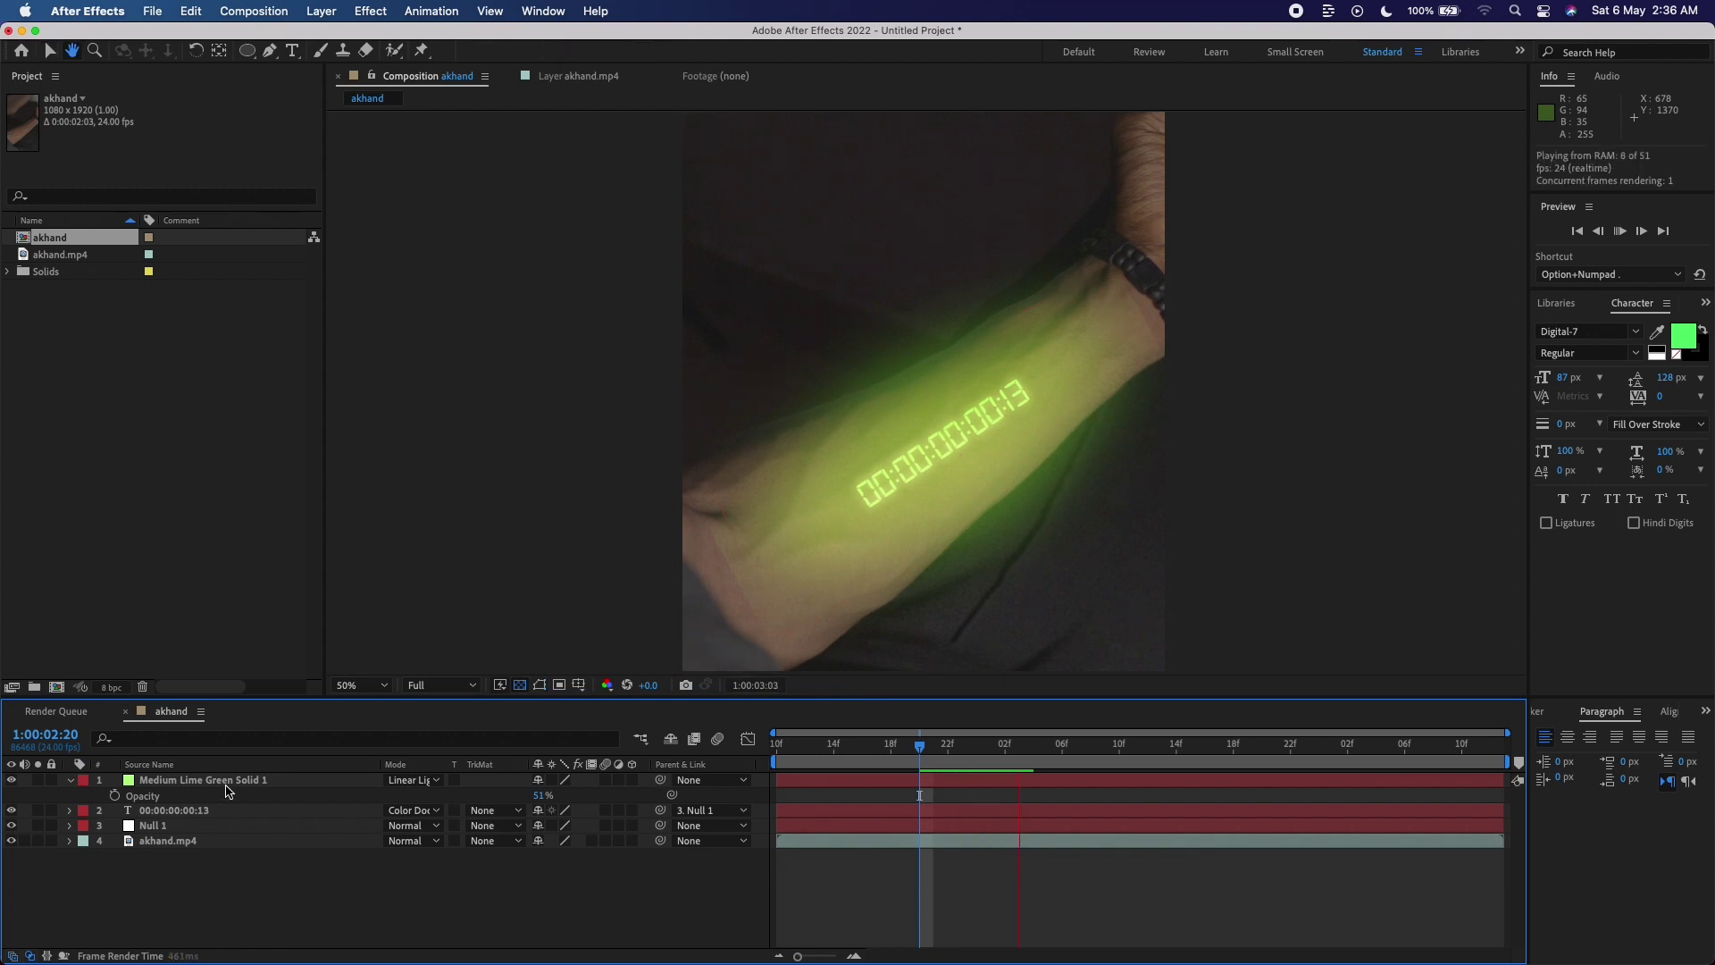
Stop the preview and set the glow solid's opacity to 38%, after first trying 28%.
left_click(228, 783)
left_click(228, 783)
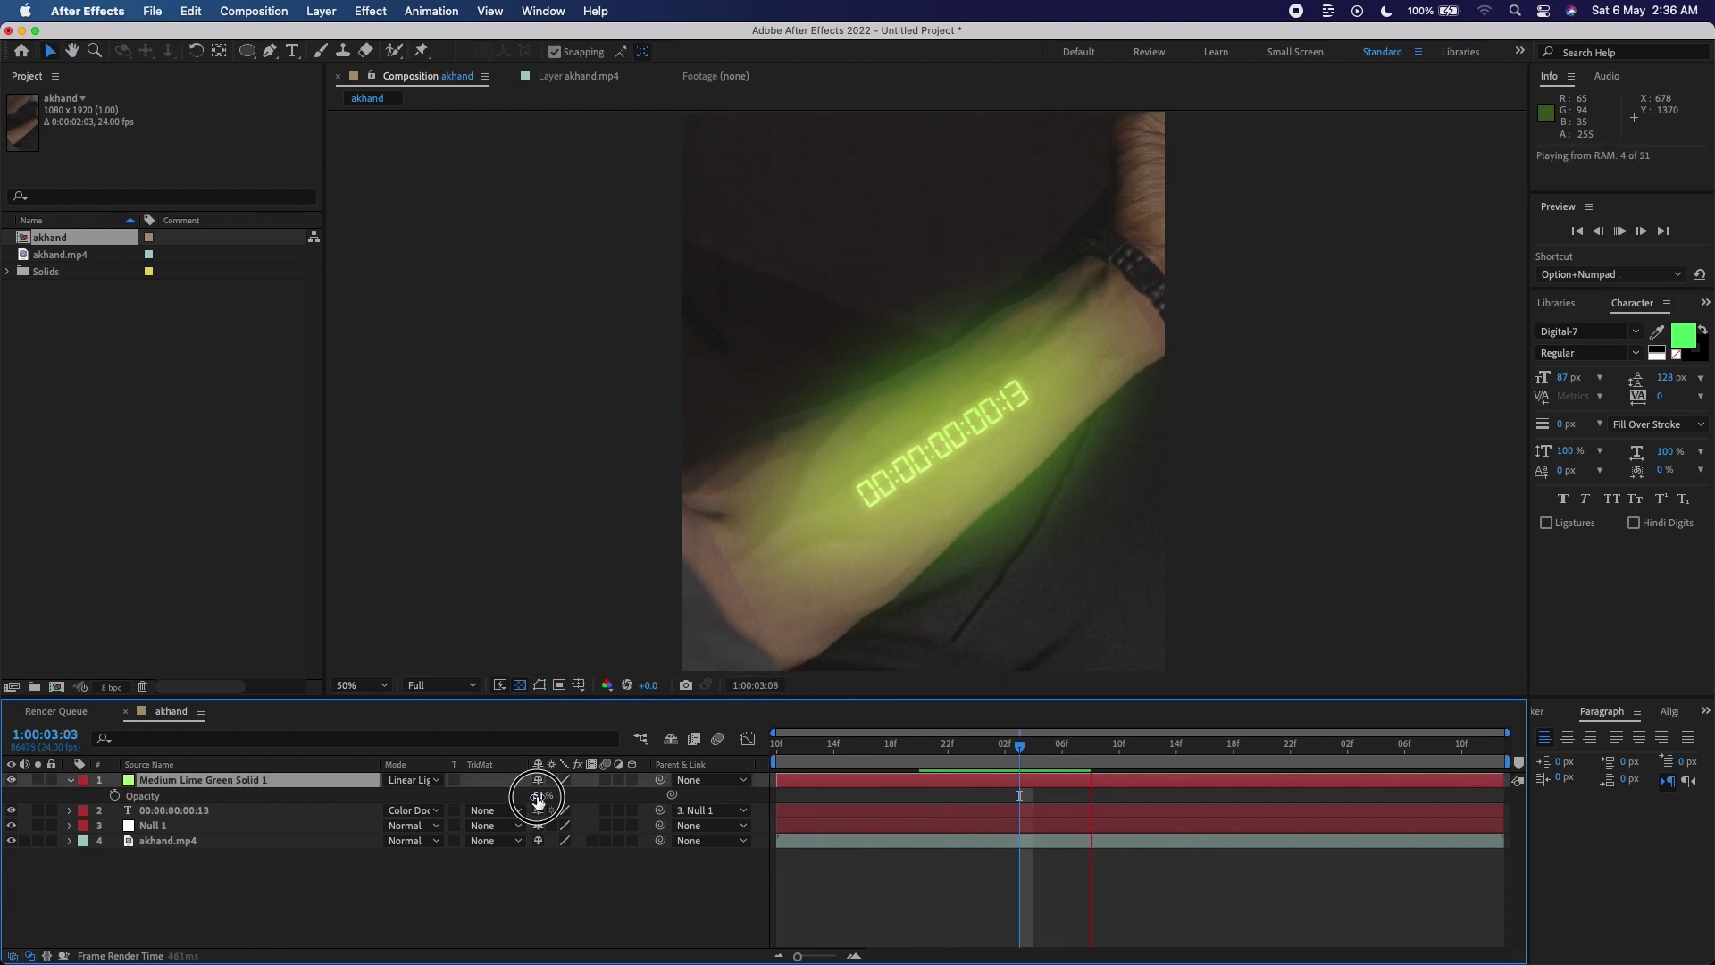
left_click_drag(539, 800, 533, 806)
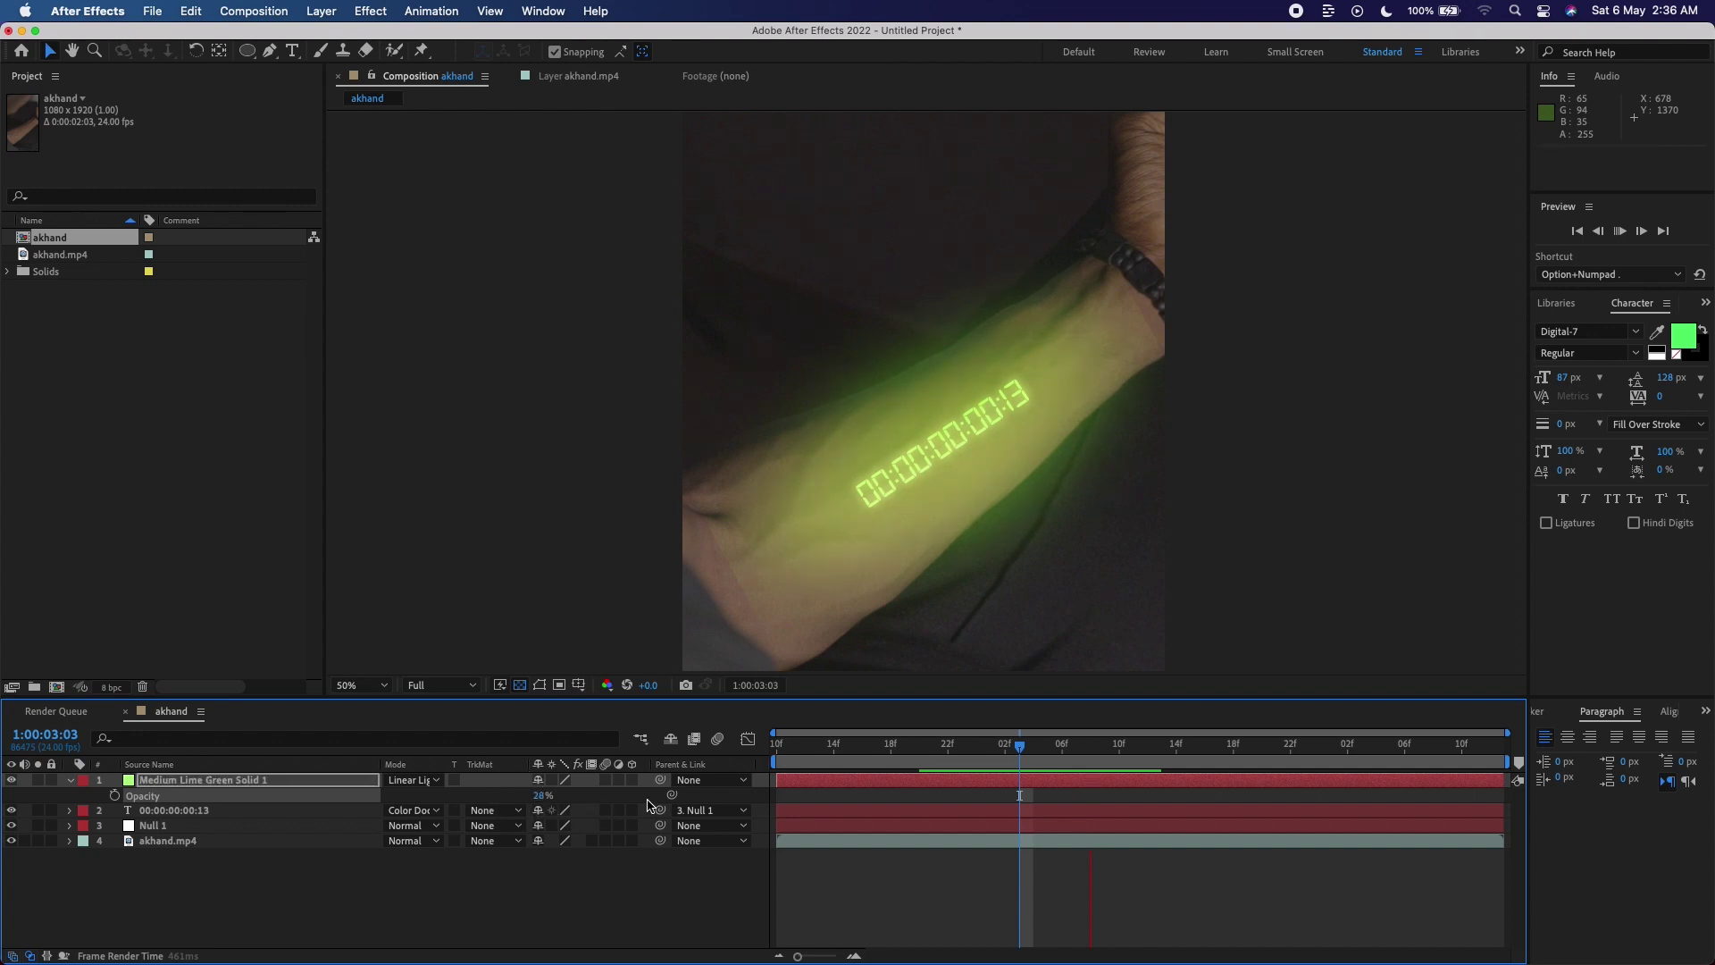
left_click_drag(920, 761, 722, 770)
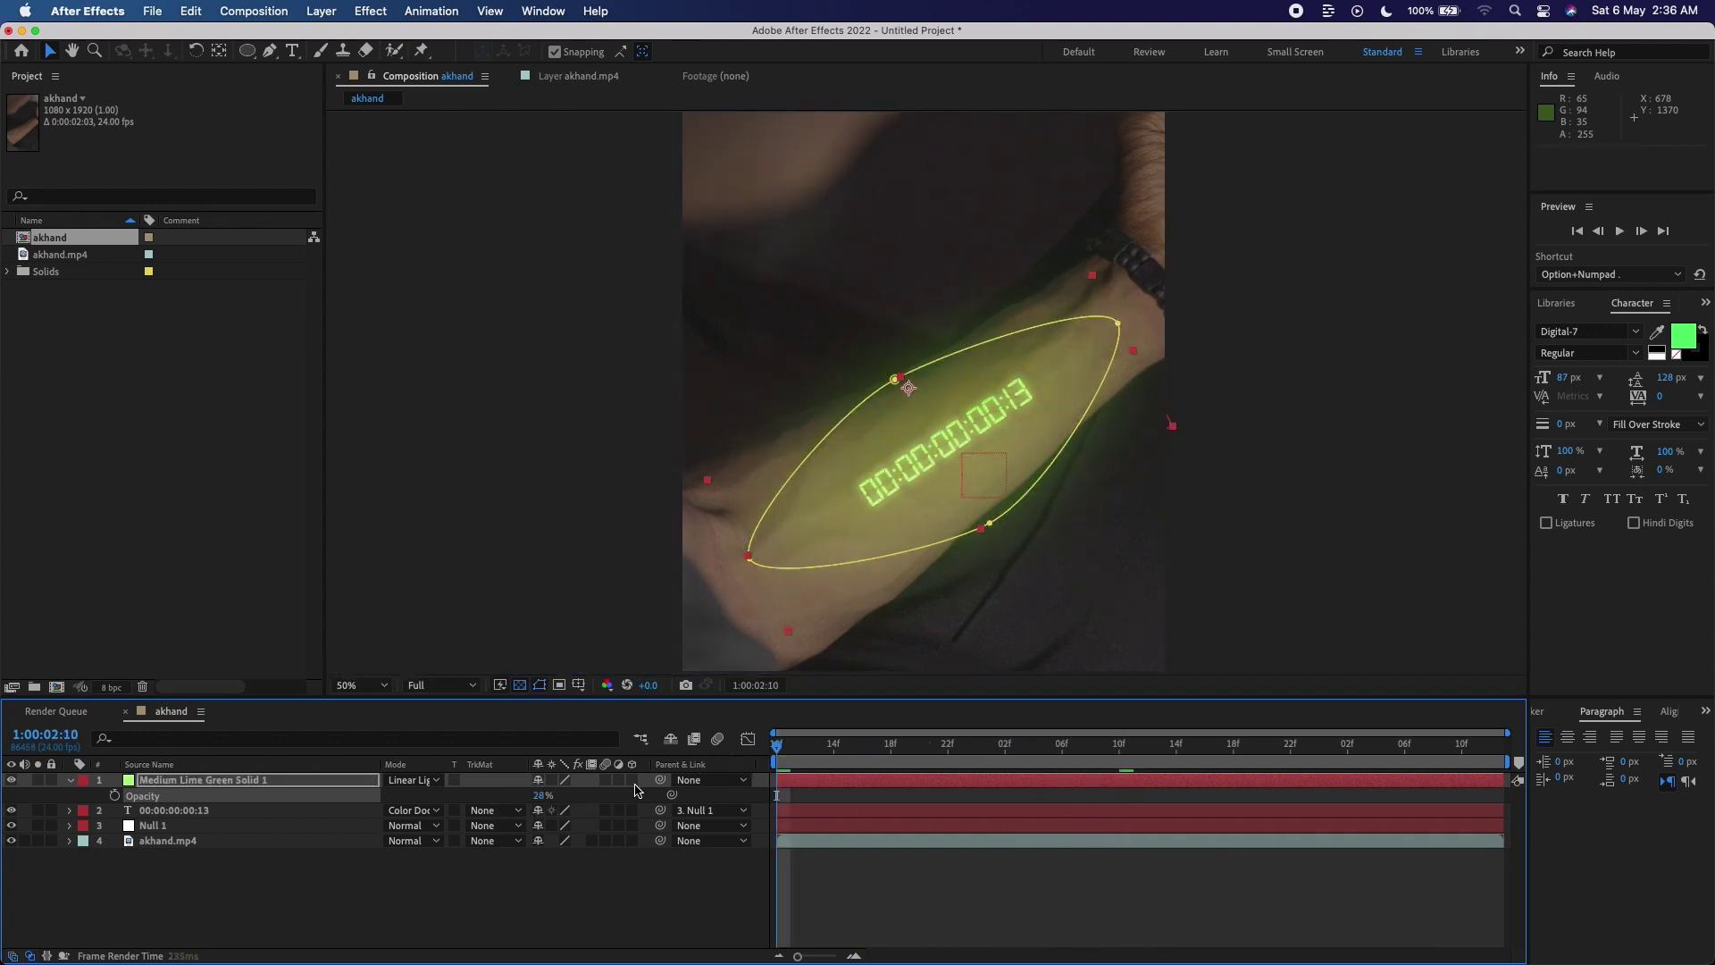
left_click_drag(540, 802, 547, 796)
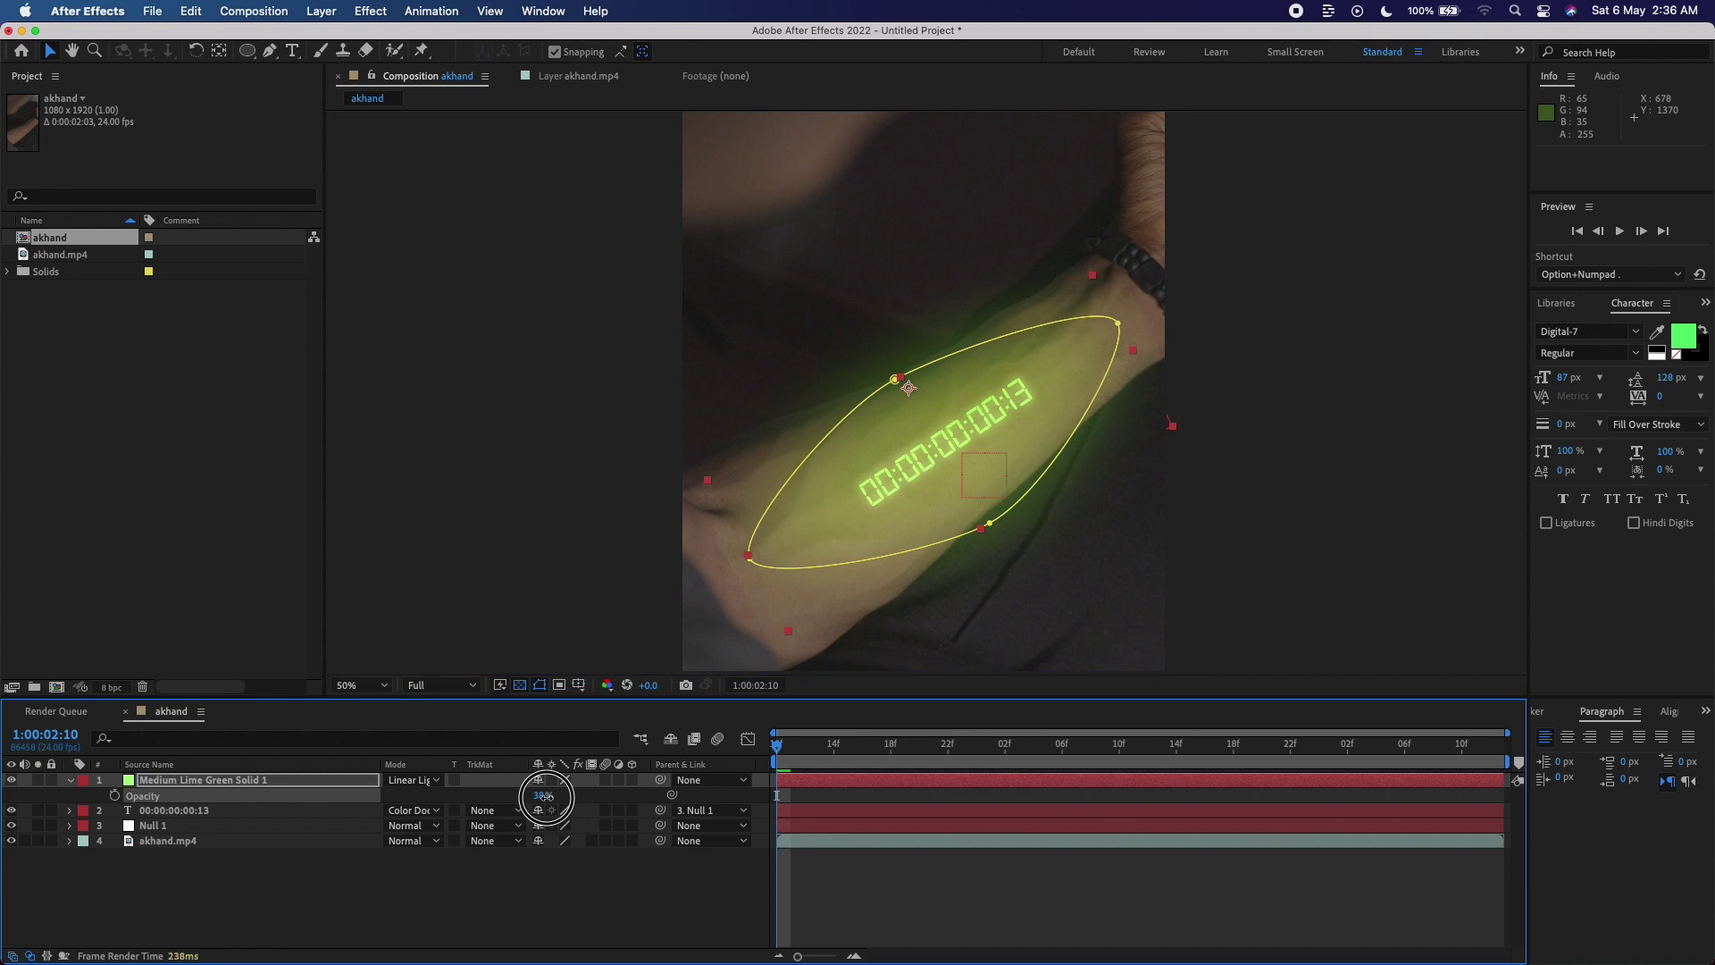
Deselect the layer and preview the composition with the dimmer forearm glow.
left_click(518, 874)
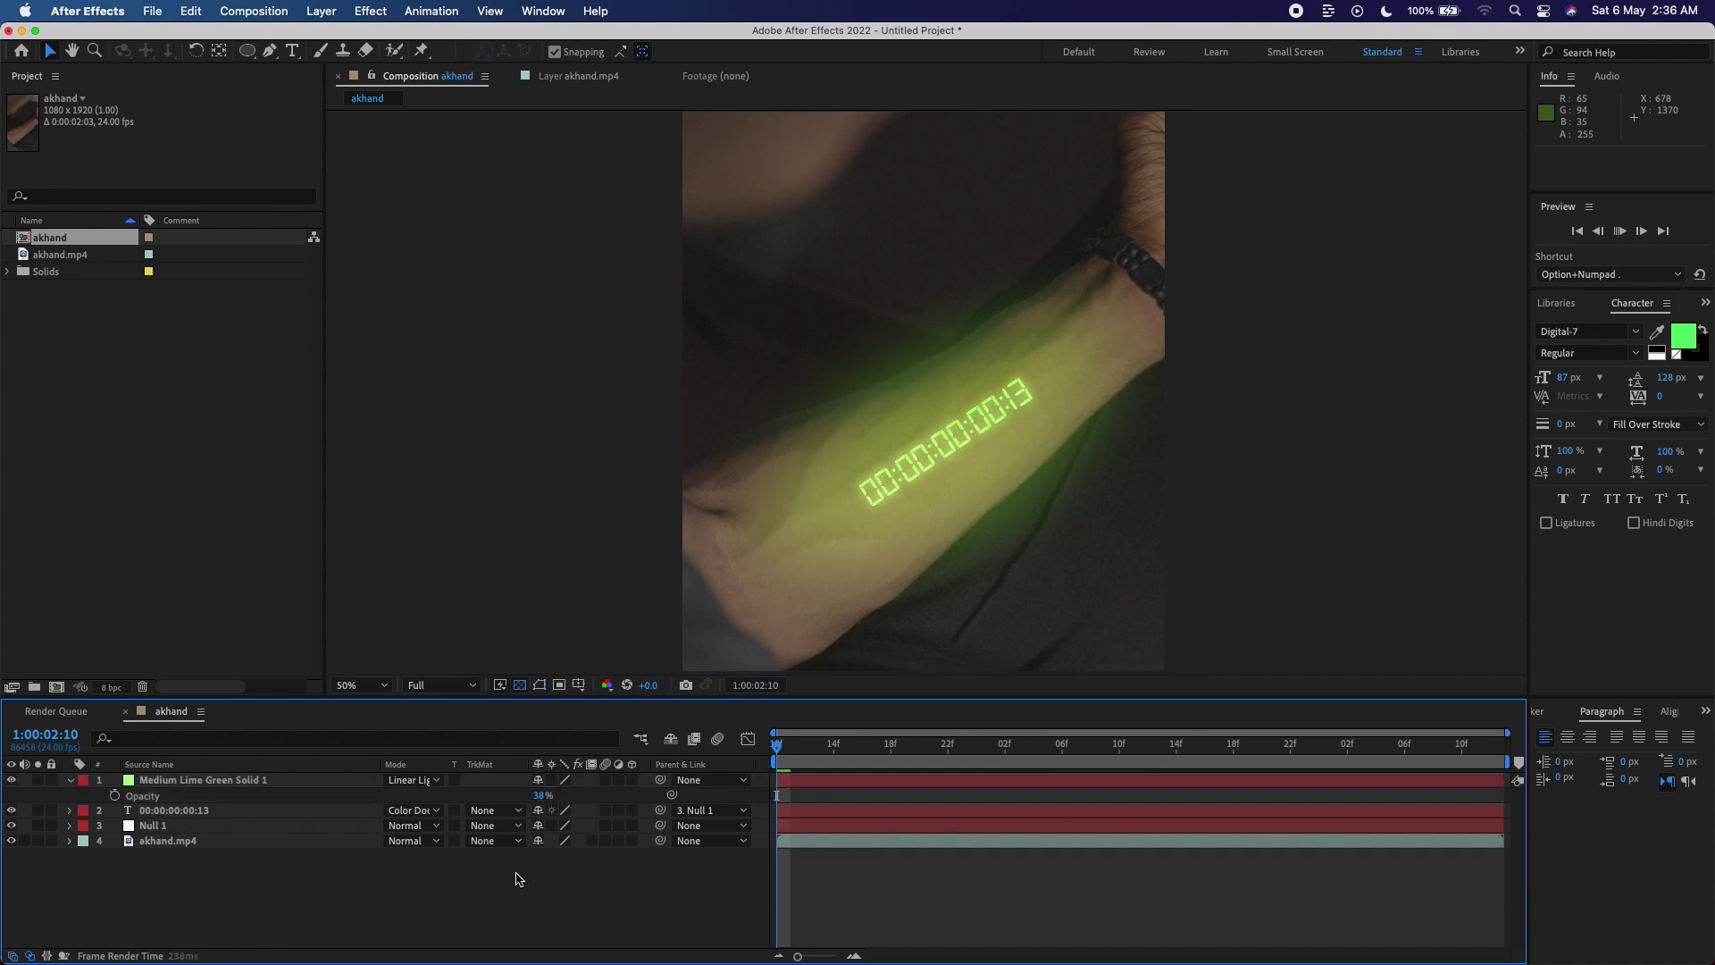
key("space")
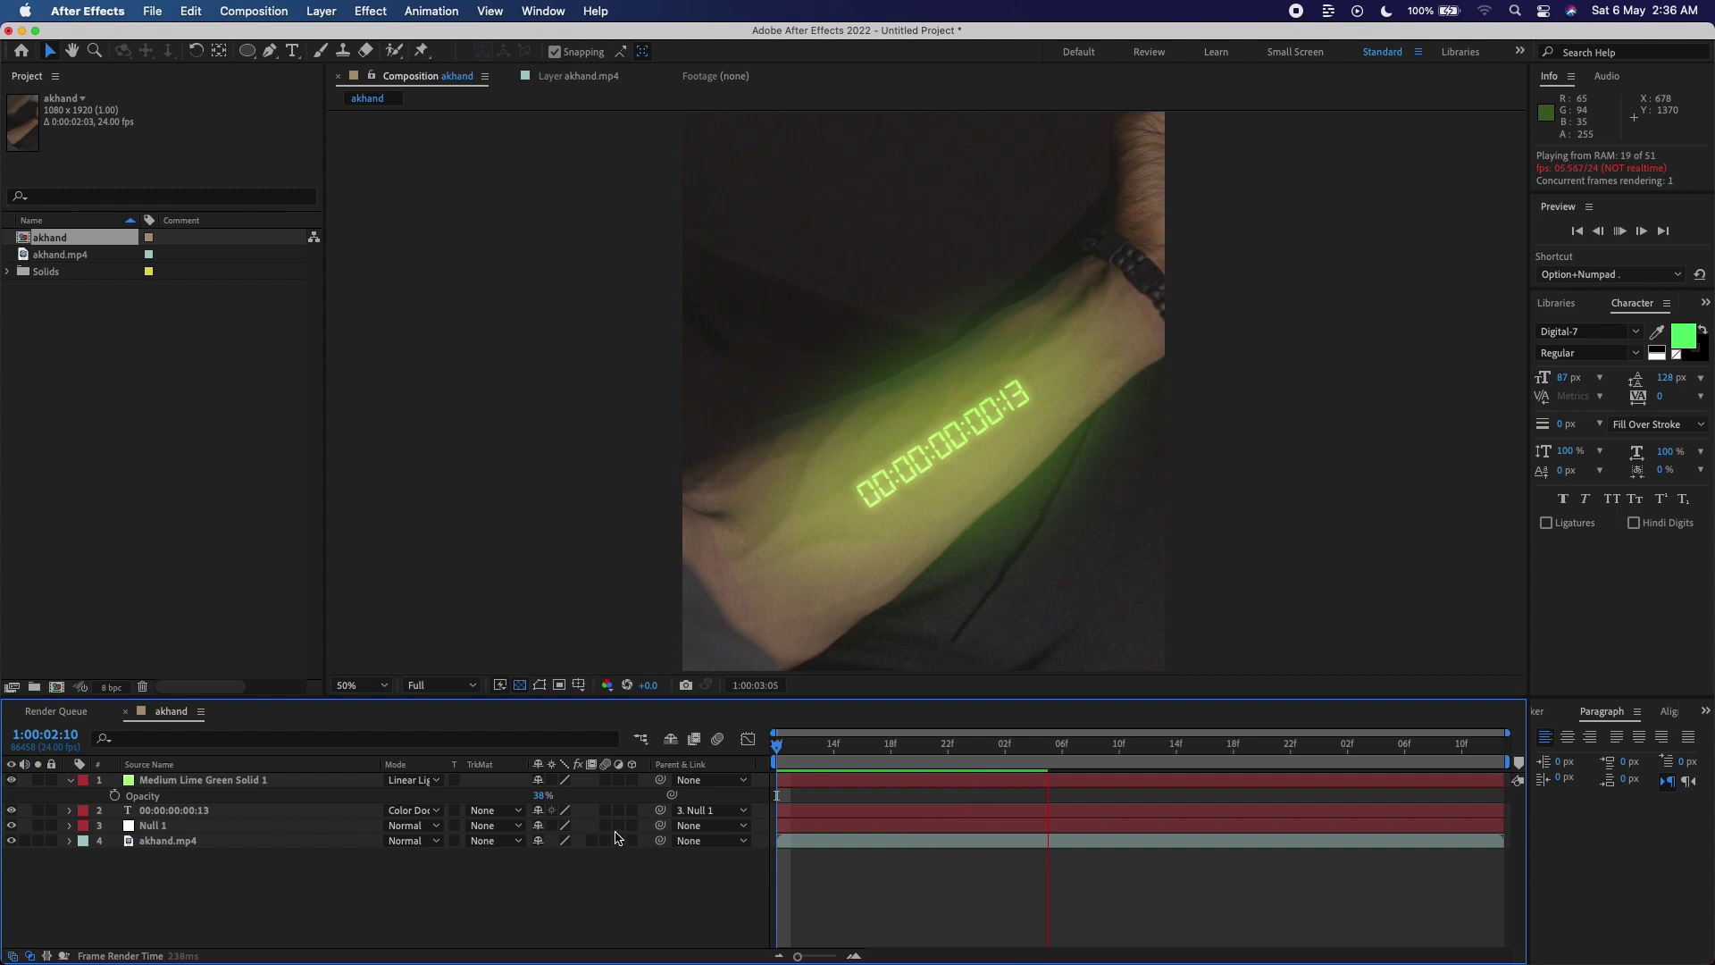
key("space")
Zoom in on the timecode and back out, return to the start, then switch to Safari's YouTube channel.
key("period")
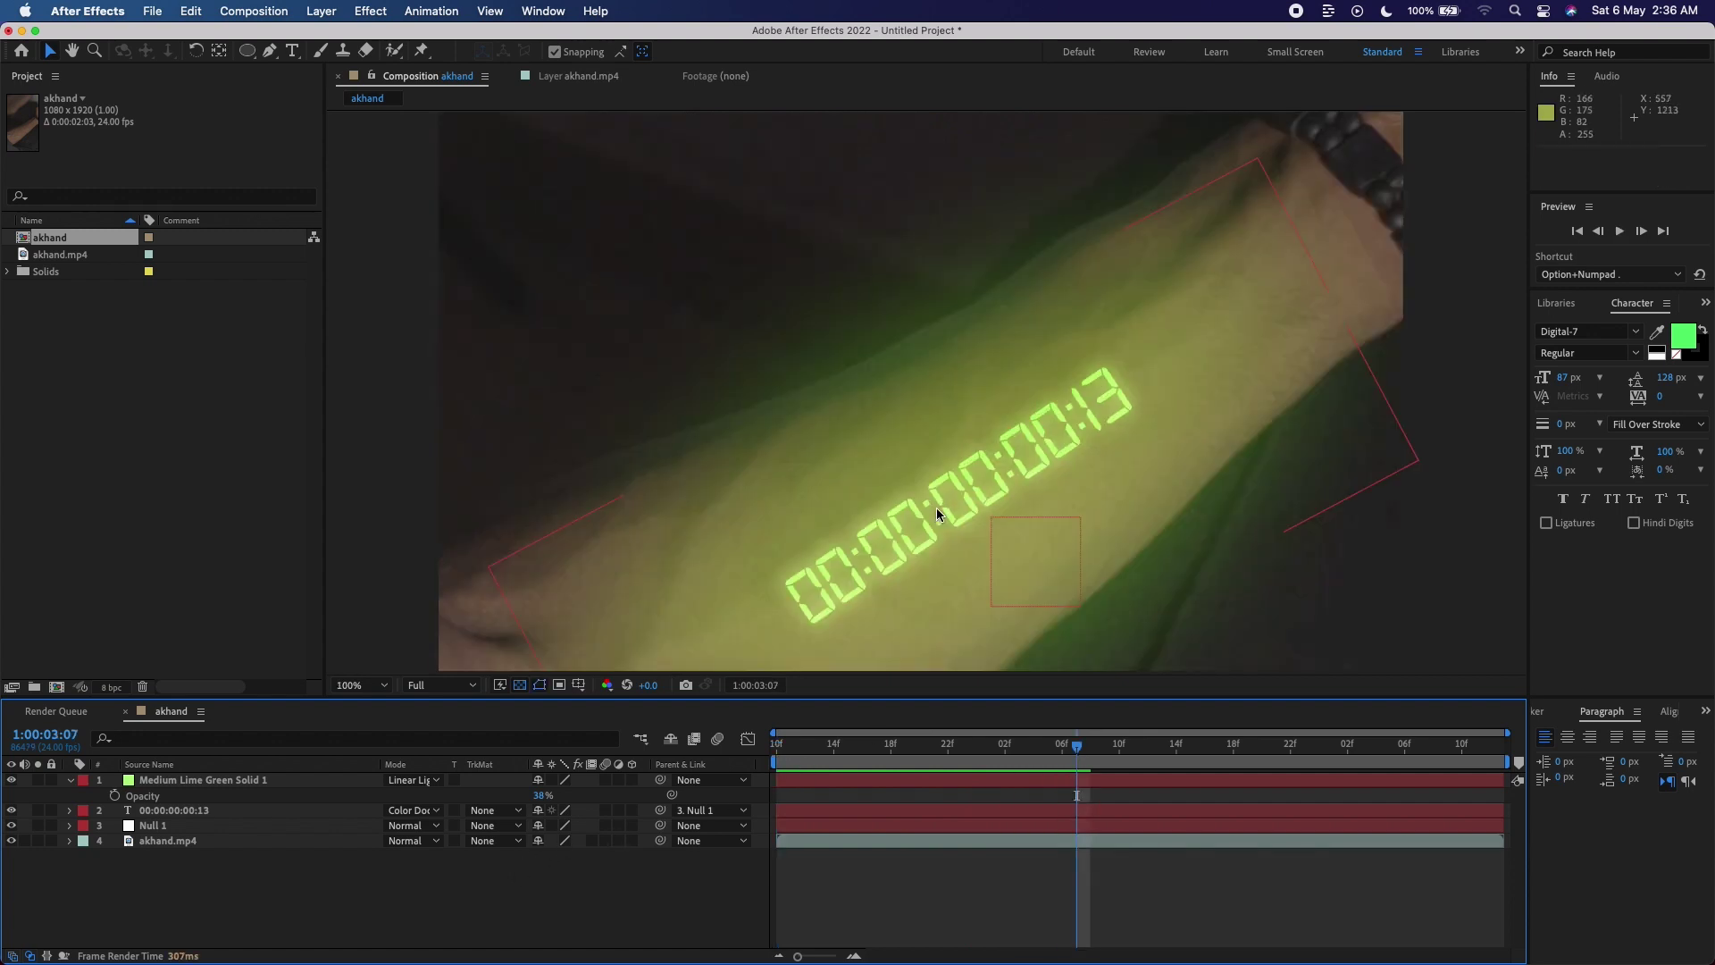
key("comma")
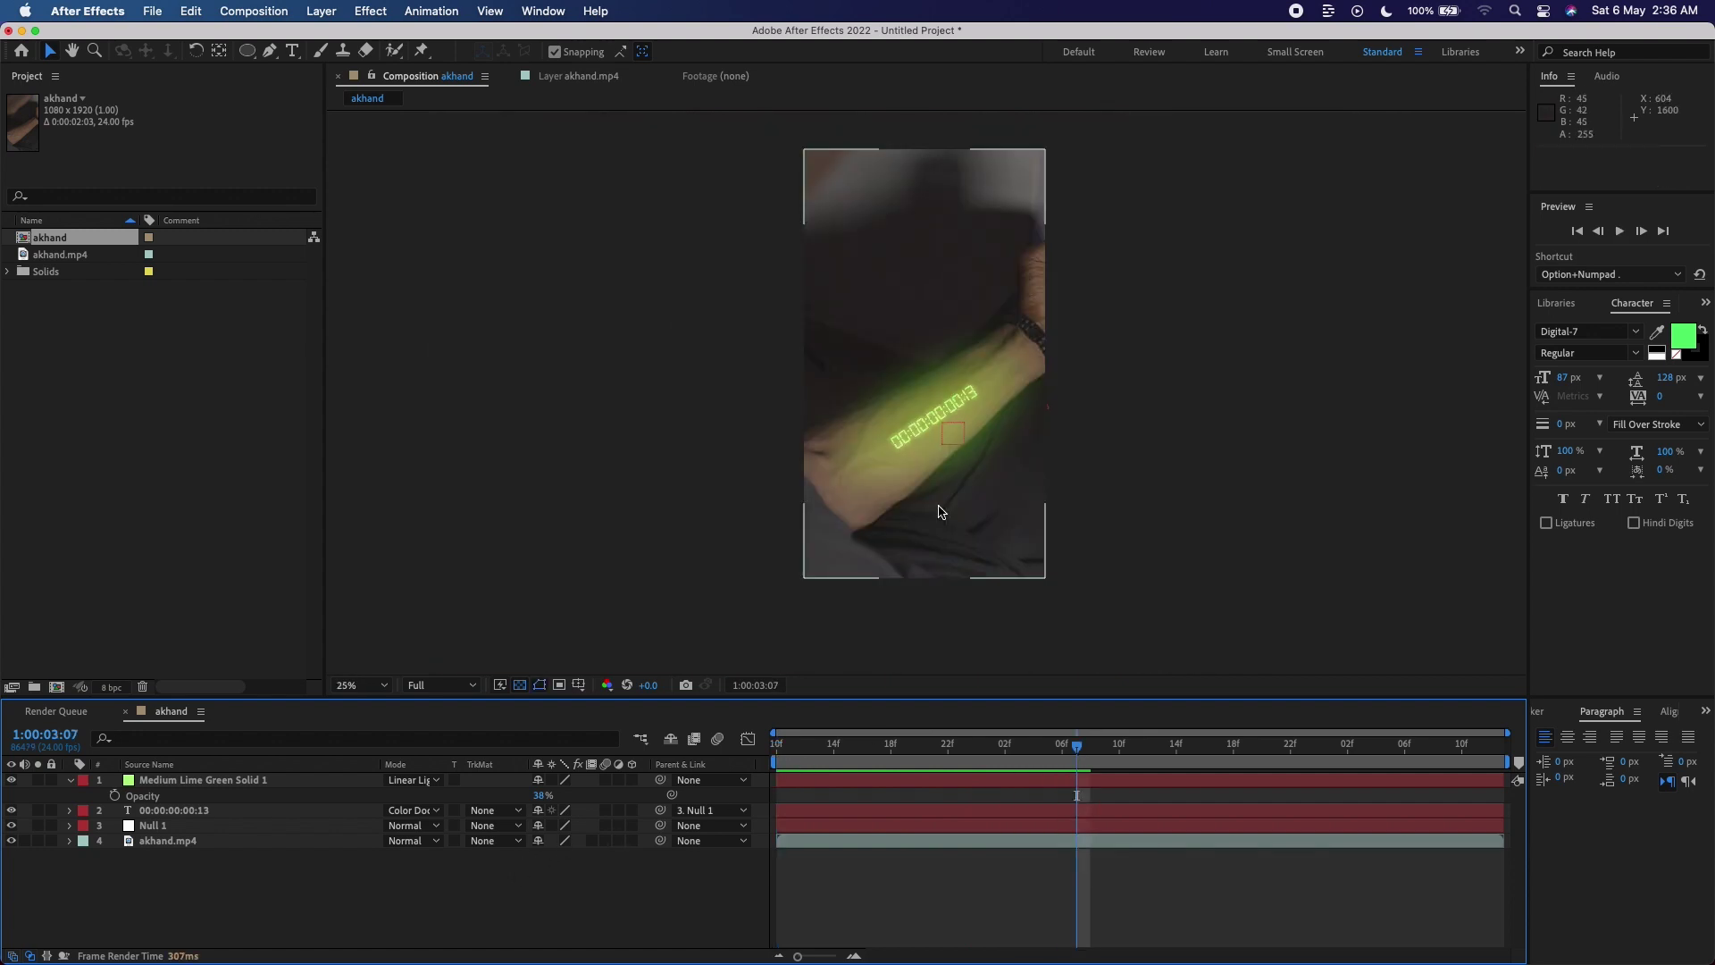
left_click(775, 747)
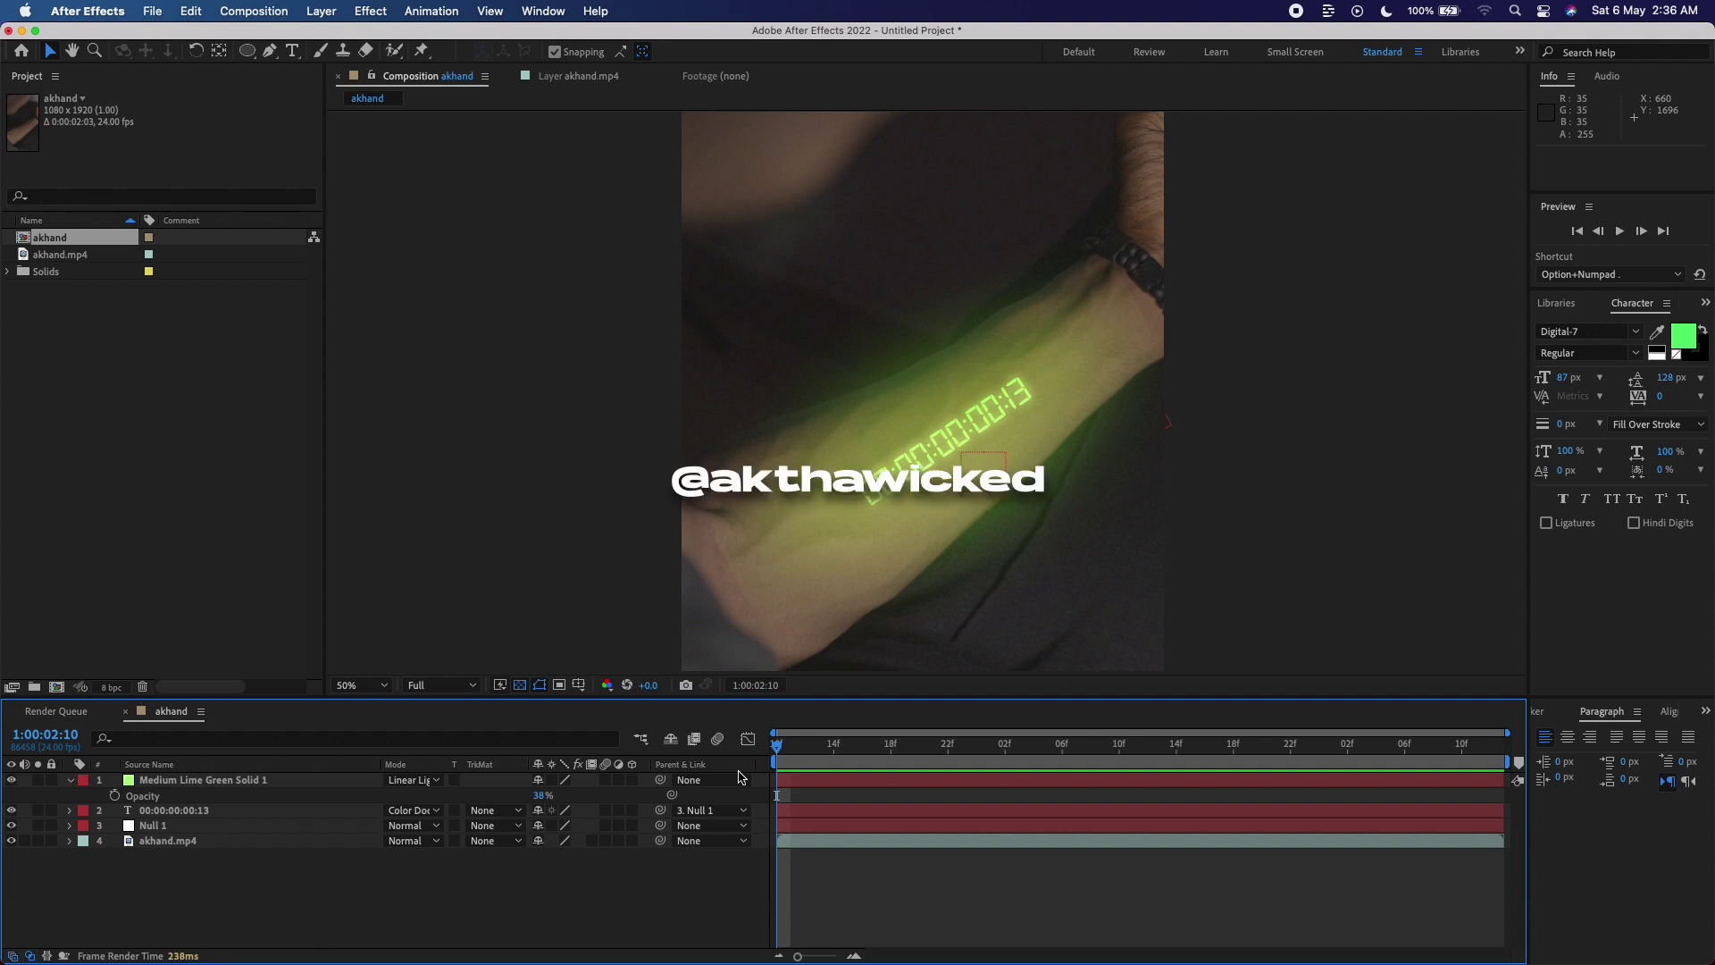
mouse_move(161, 951)
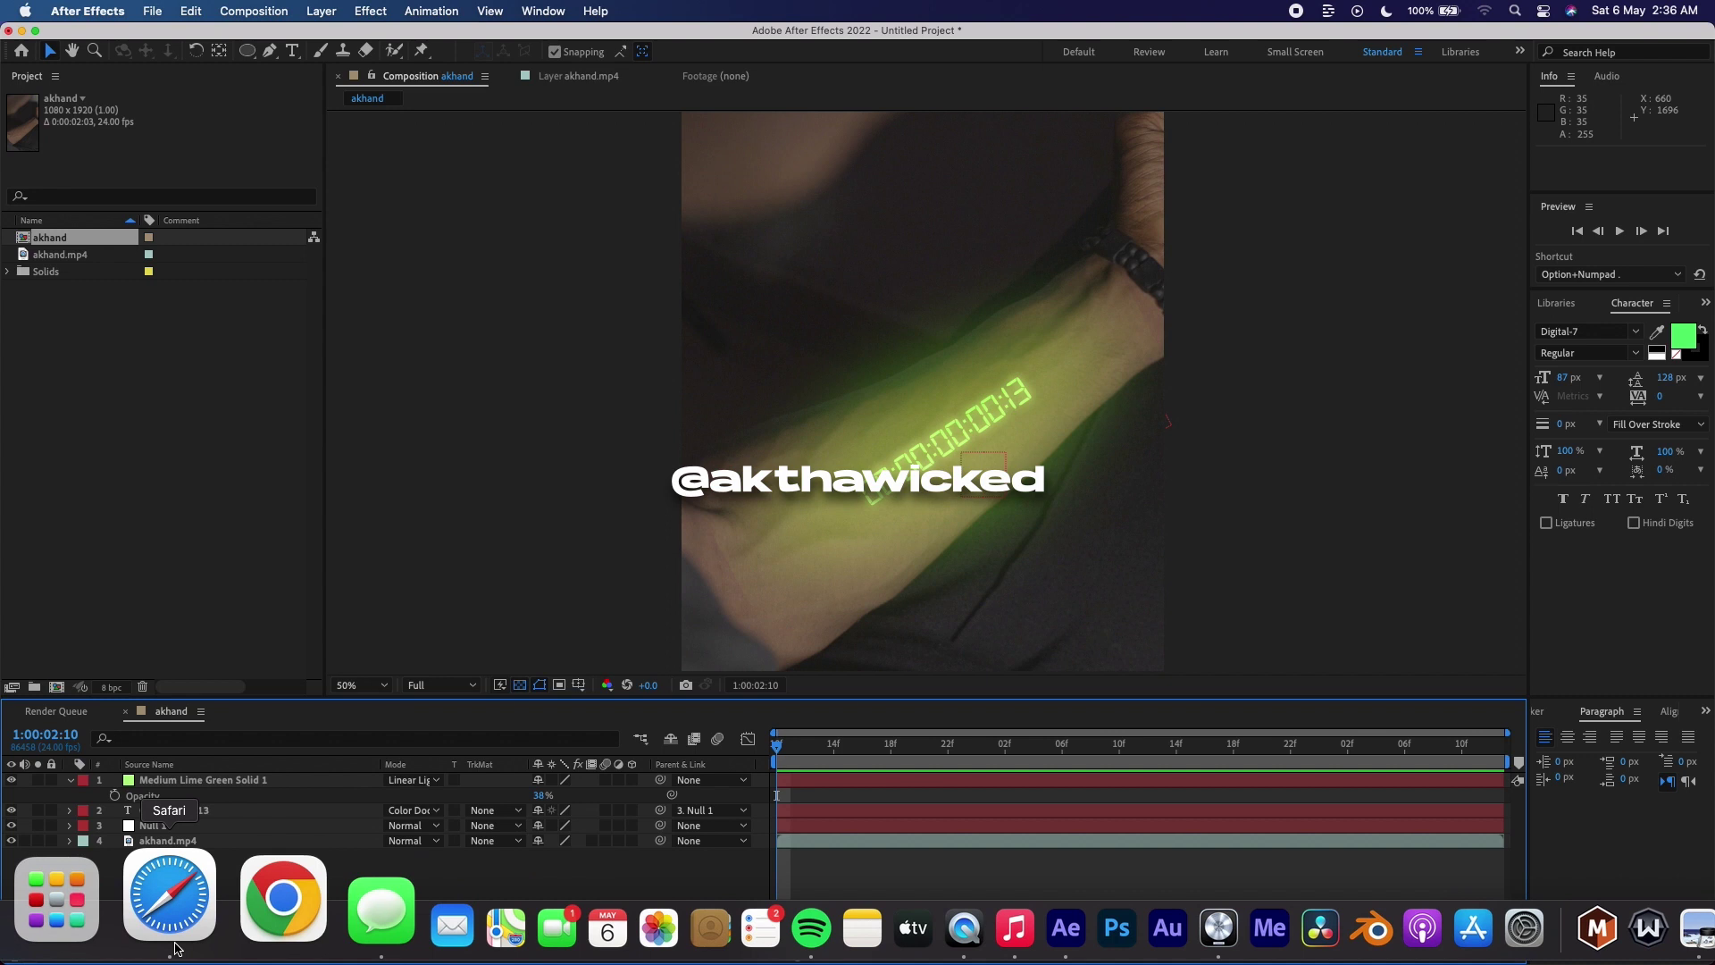
left_click(175, 947)
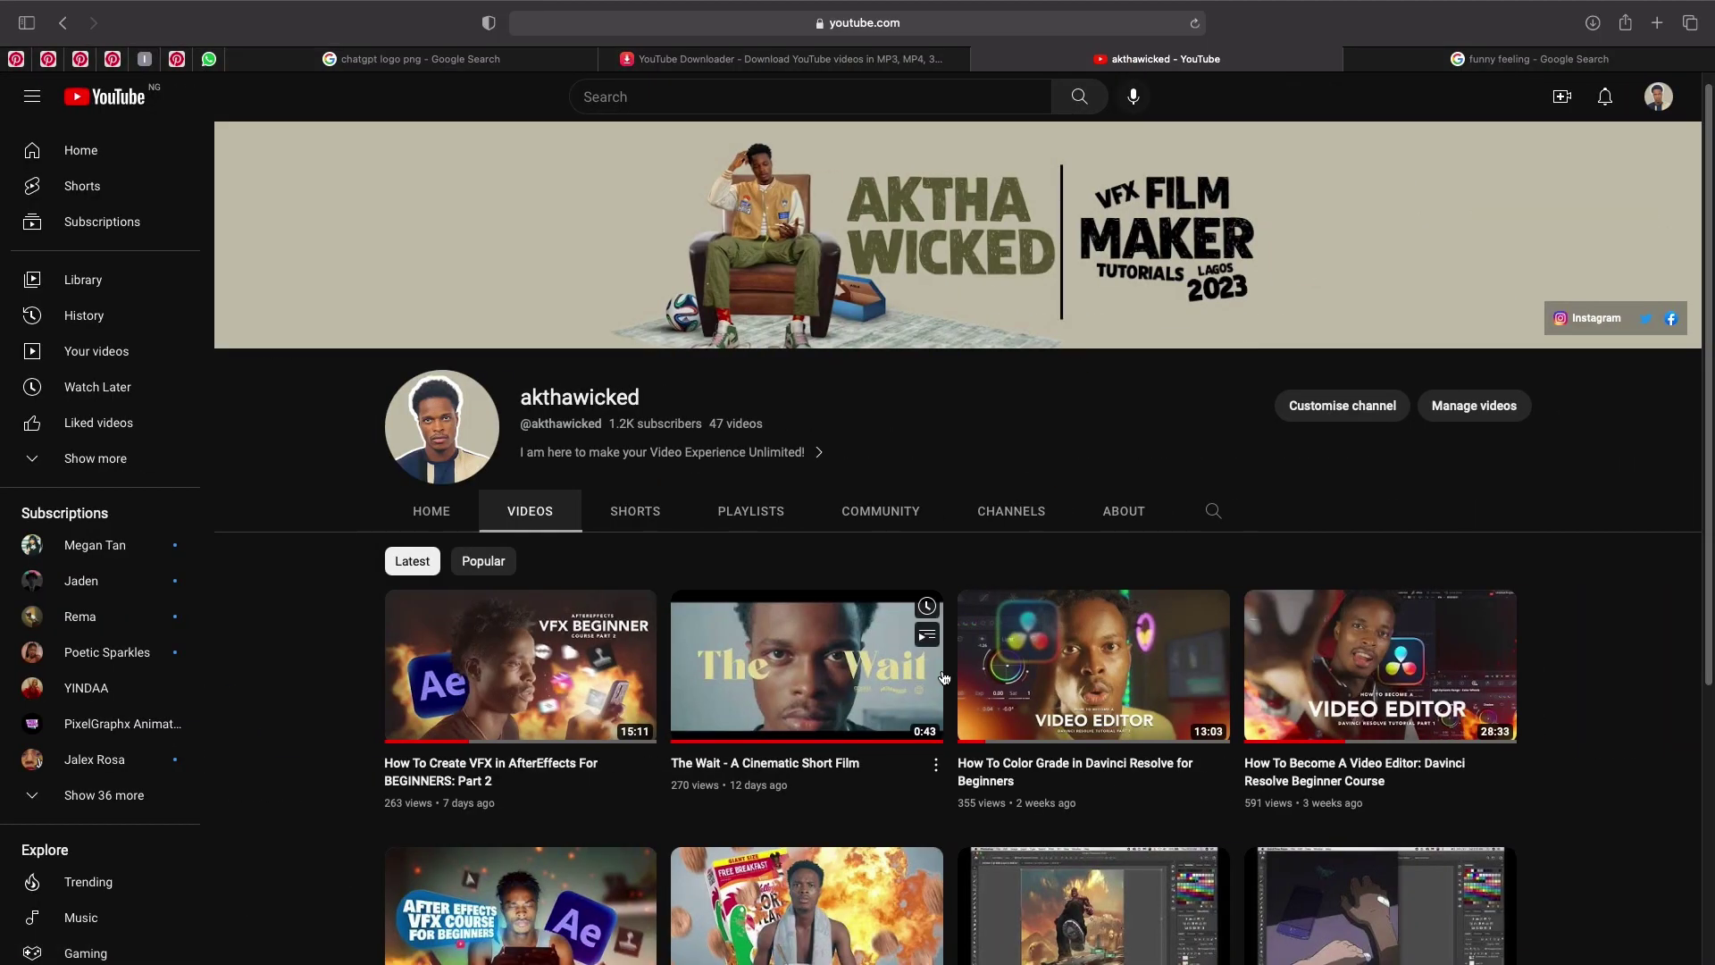